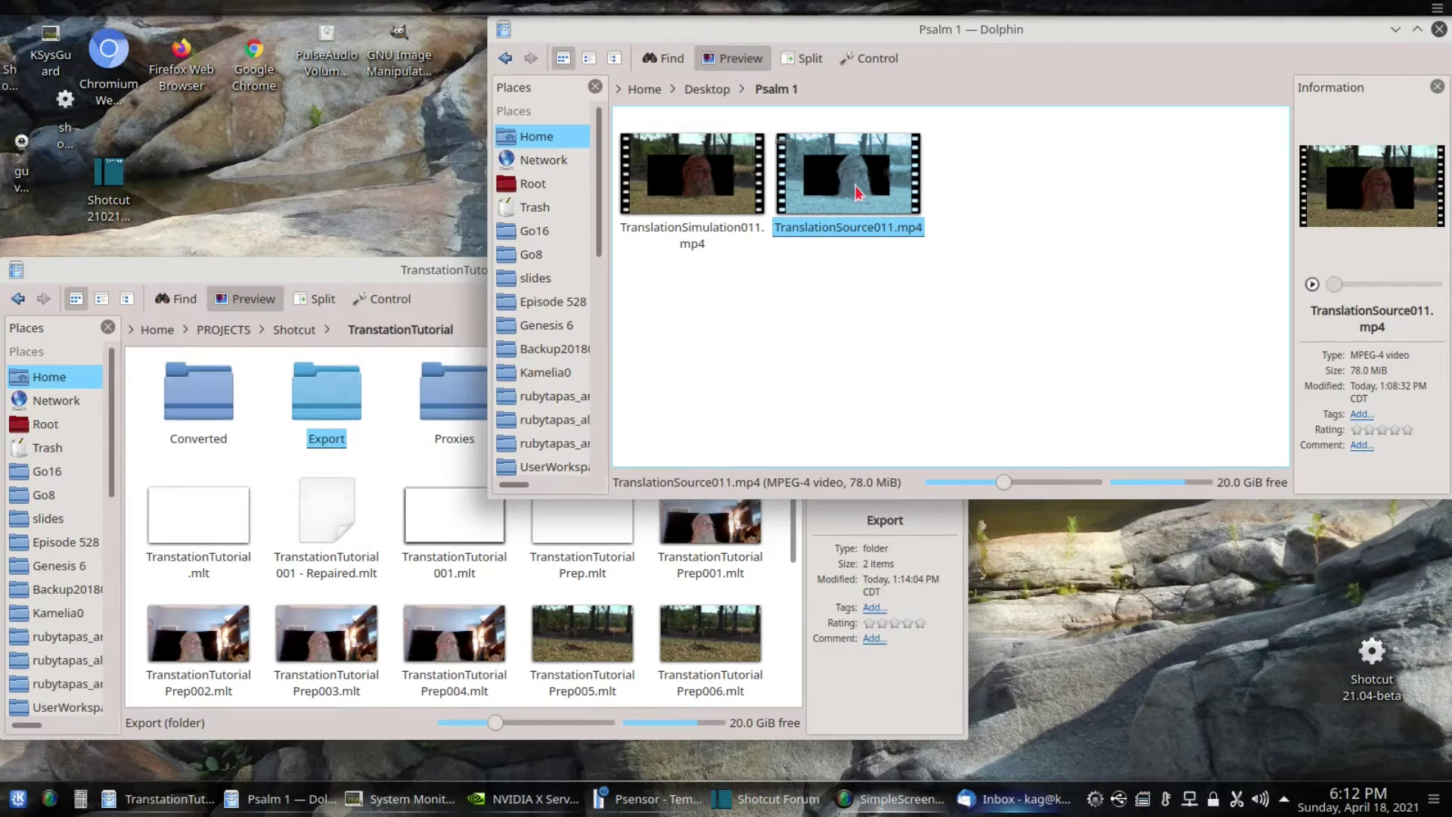
- Play TranslationSource011.mp4 and TranslationSimulation011.mp4 from the Psalm 1 folder in VLC to compare them, closing the player after each
{"action": "left_click", "coordinate": [858, 191]}
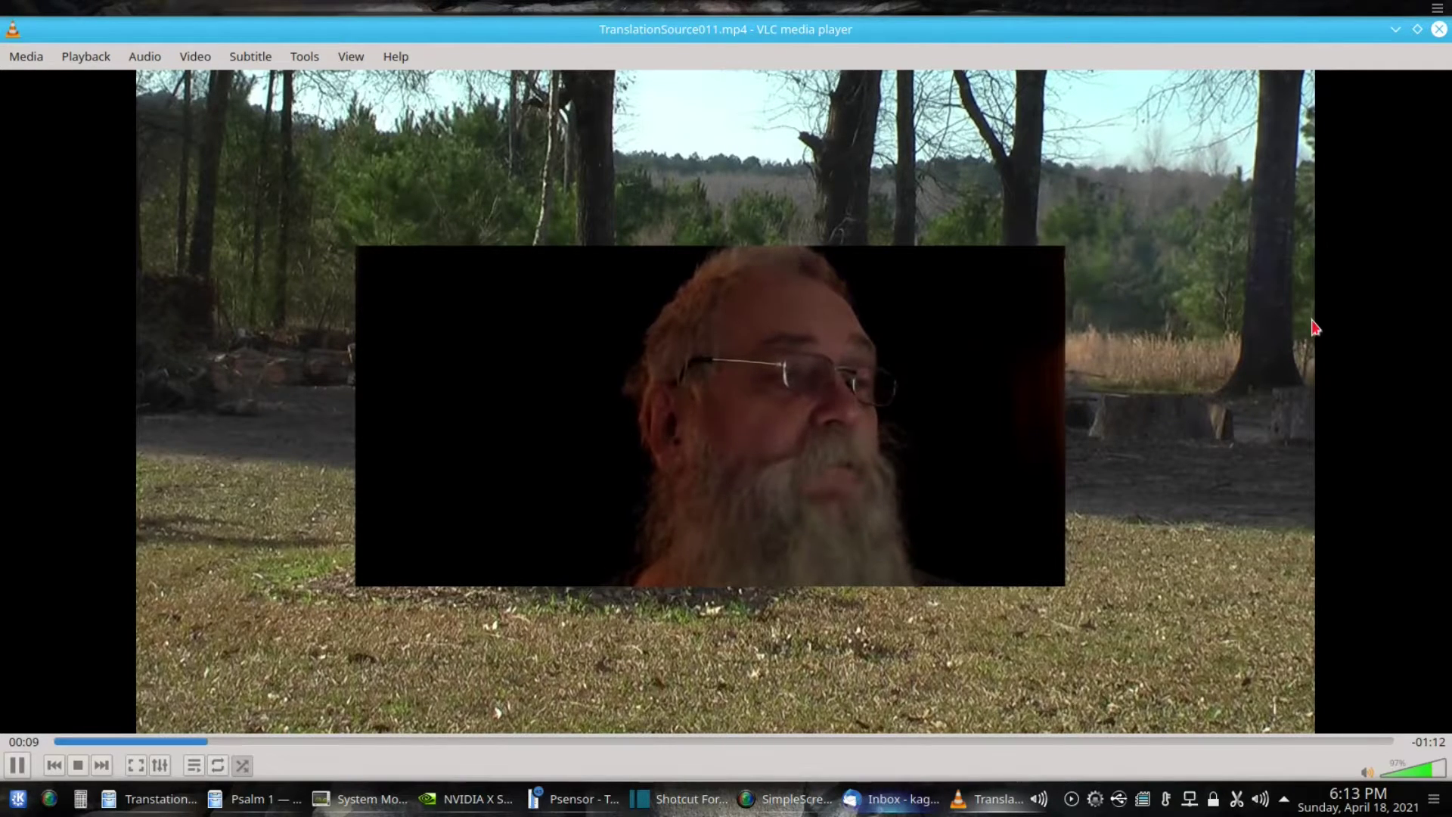
{"action": "left_click", "coordinate": [1439, 29]}
{"action": "left_click", "coordinate": [730, 181]}
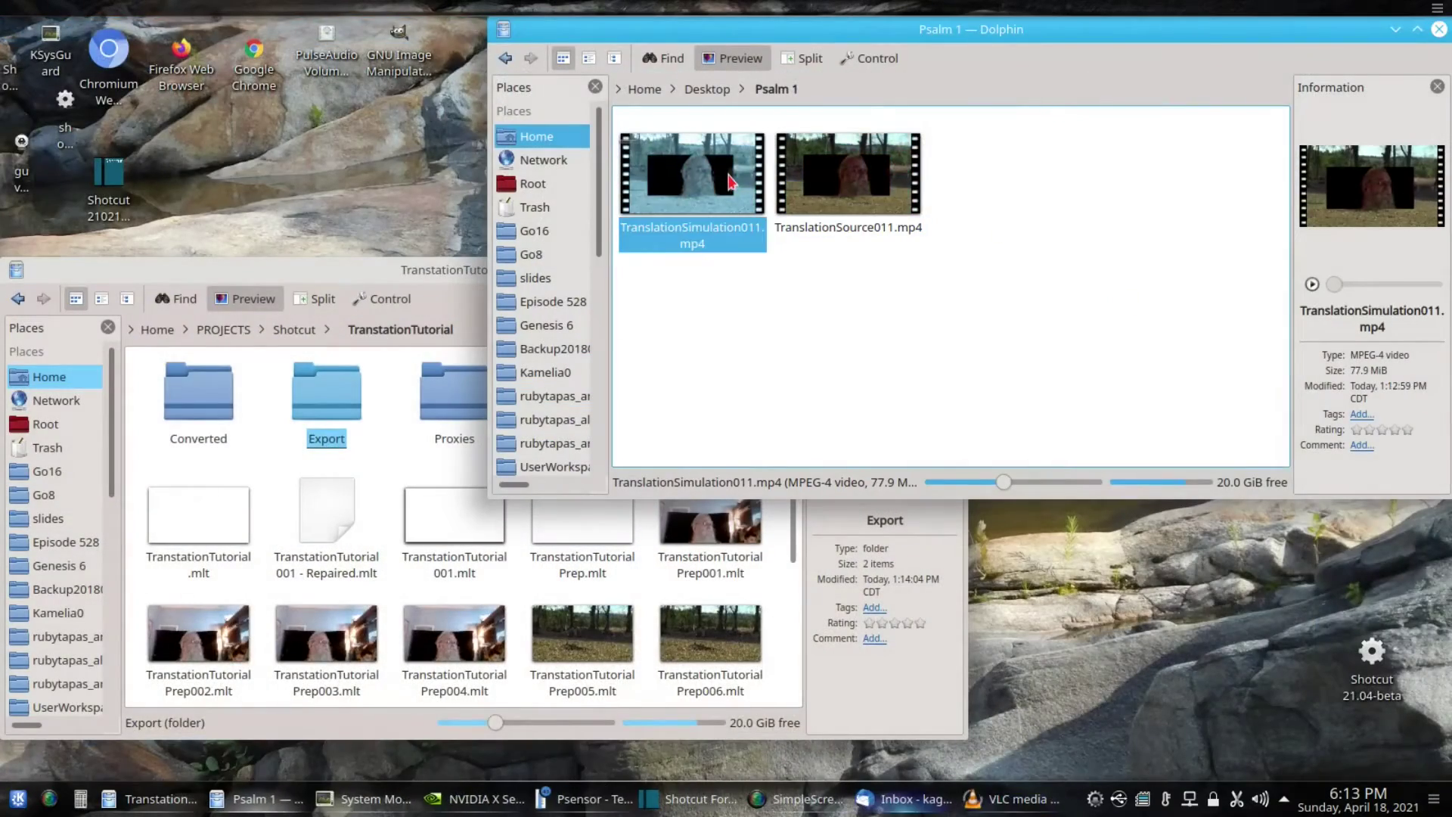
{"action": "double_click", "coordinate": [730, 181]}
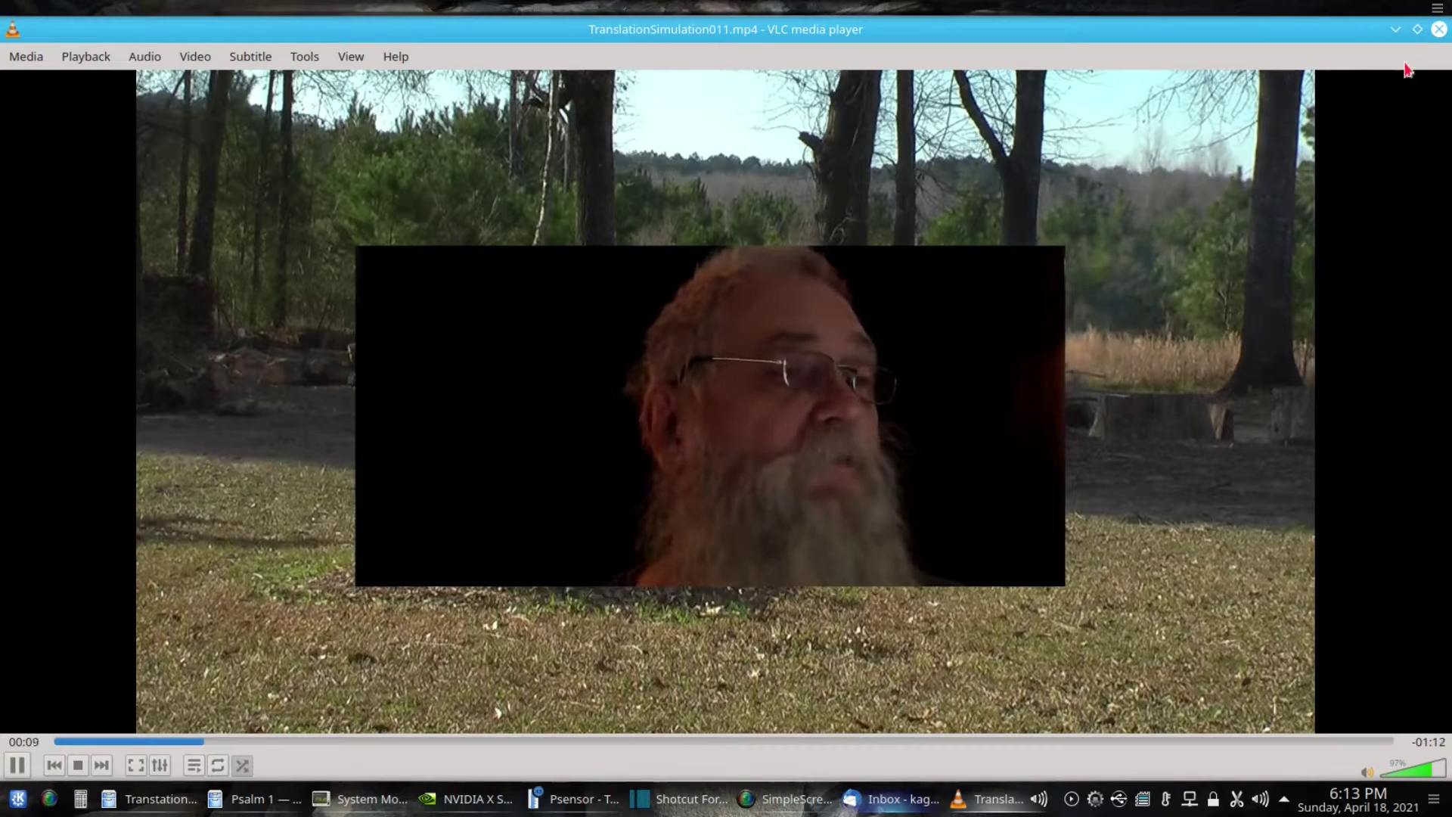
{"action": "left_click", "coordinate": [1440, 34]}
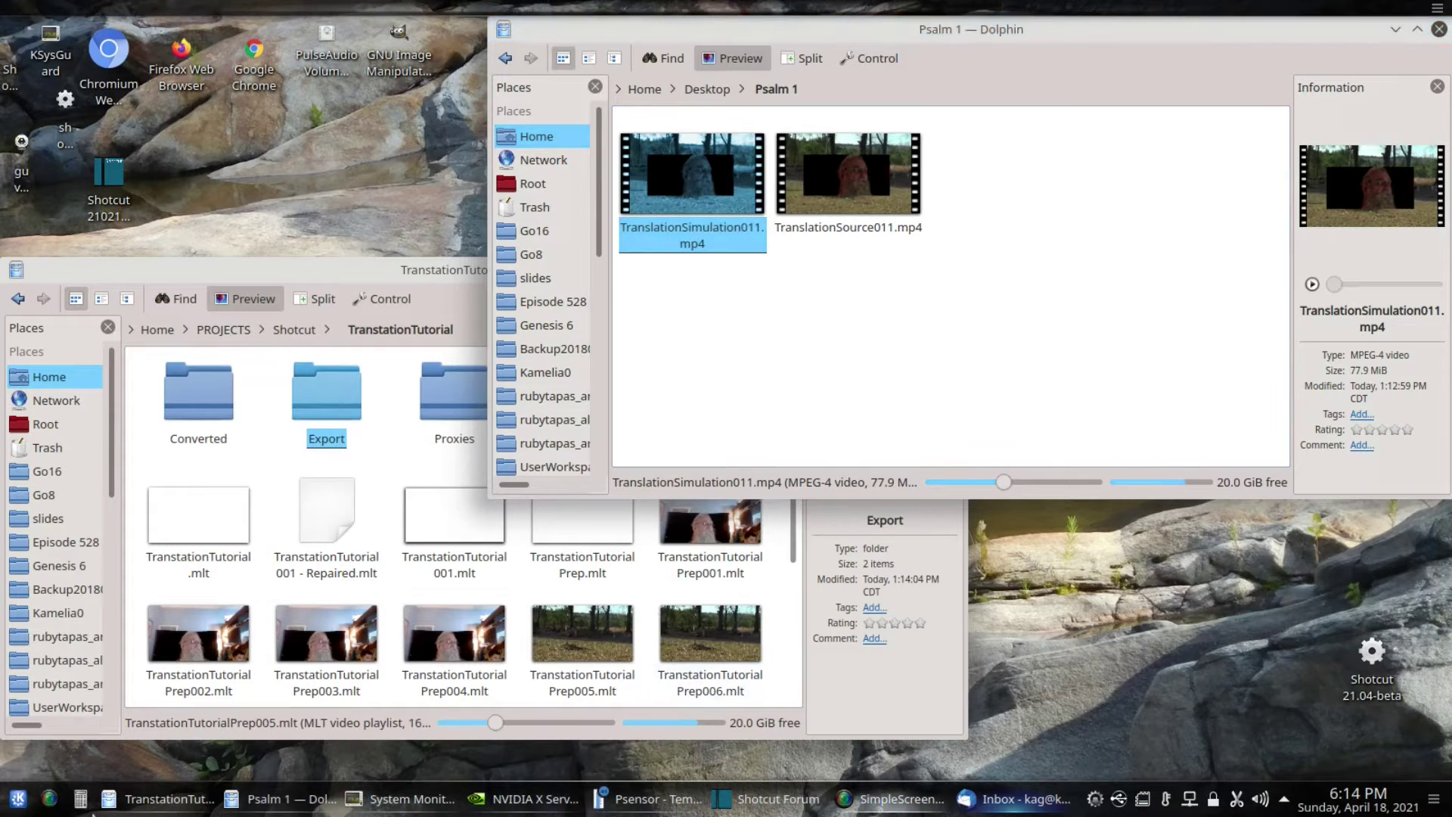
- Launch the Shotcut video editor and view its version information
{"action": "left_click", "coordinate": [18, 799]}
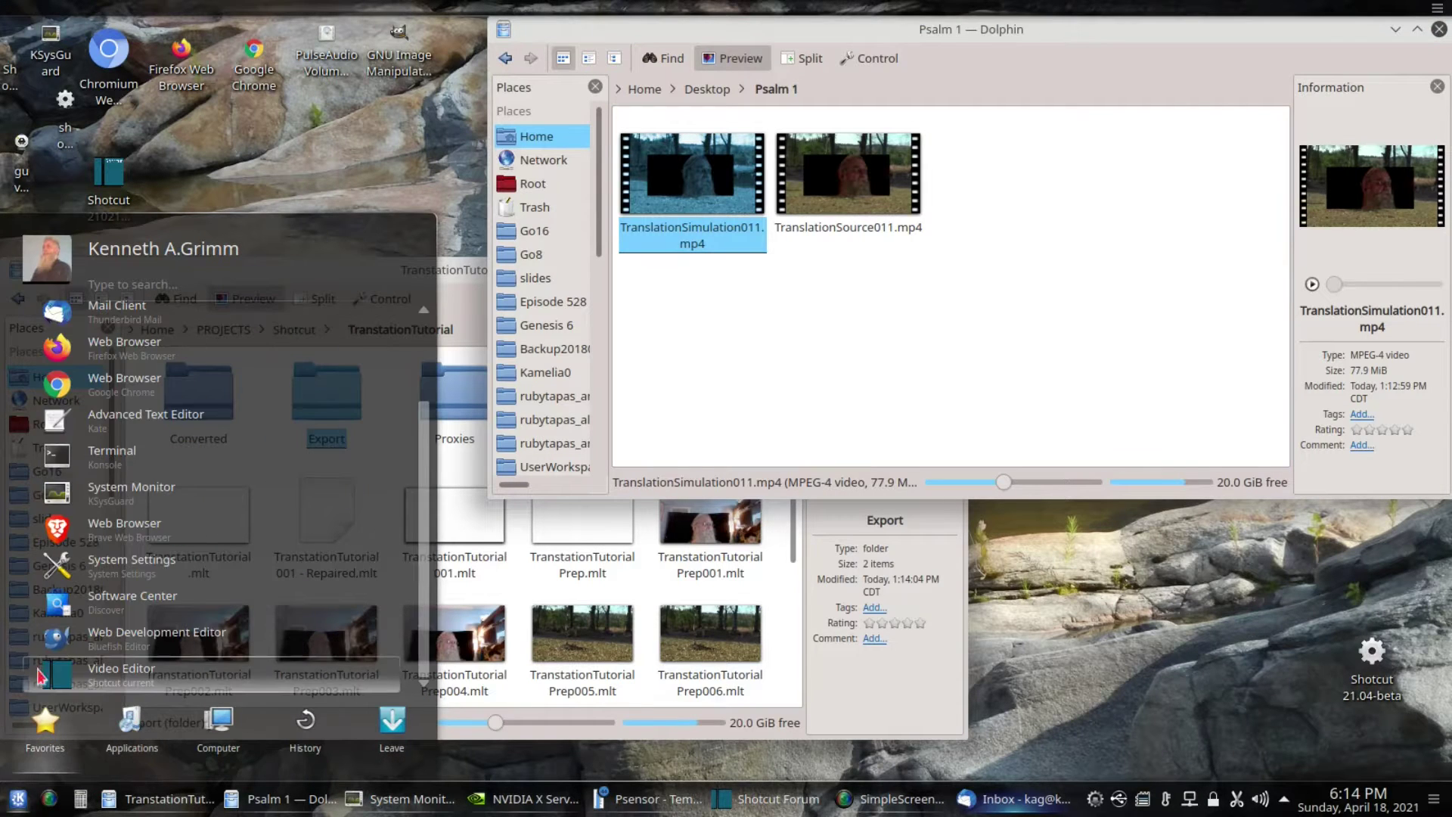
{"action": "left_click", "coordinate": [85, 668]}
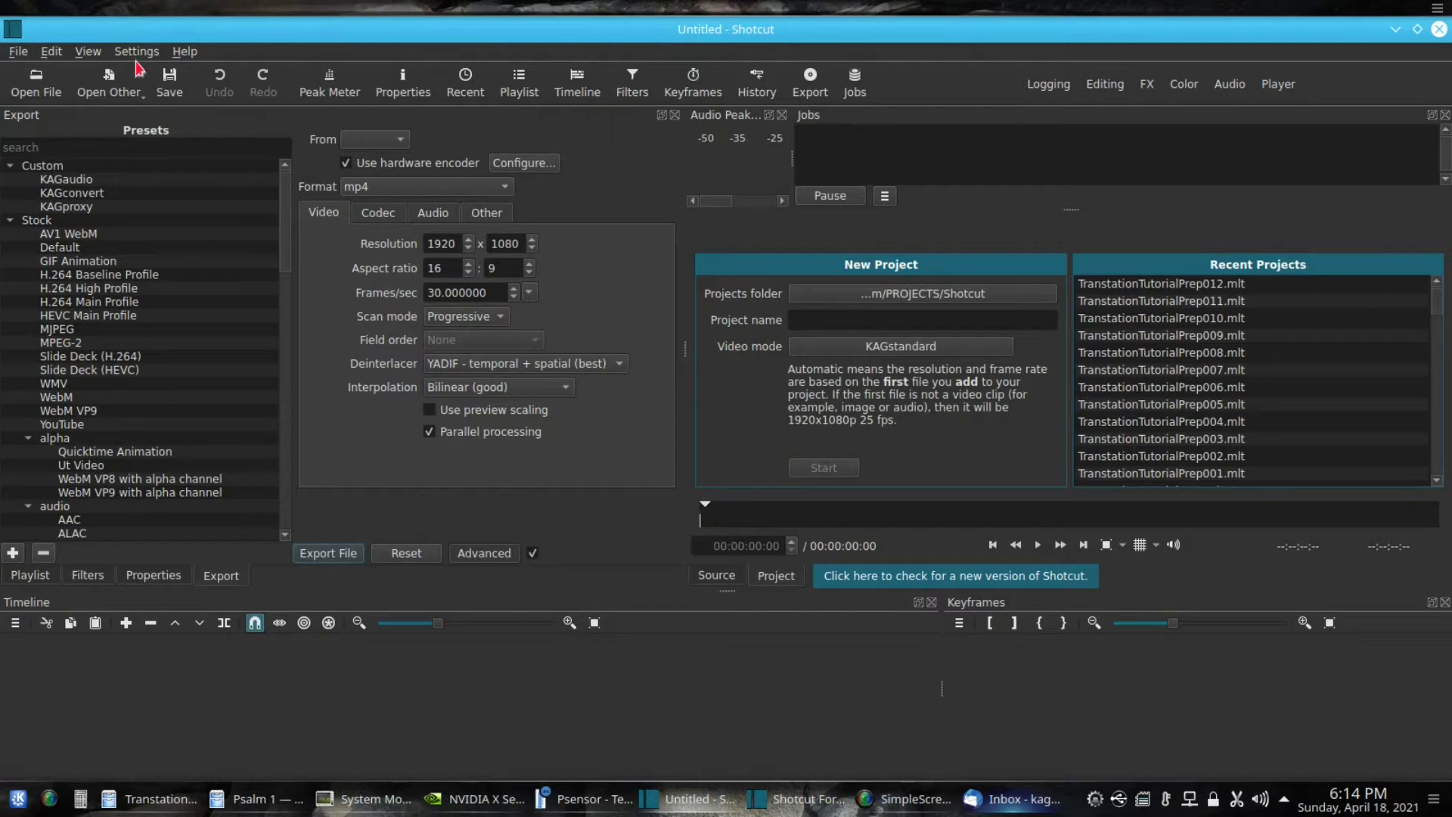
{"action": "left_click", "coordinate": [185, 52]}
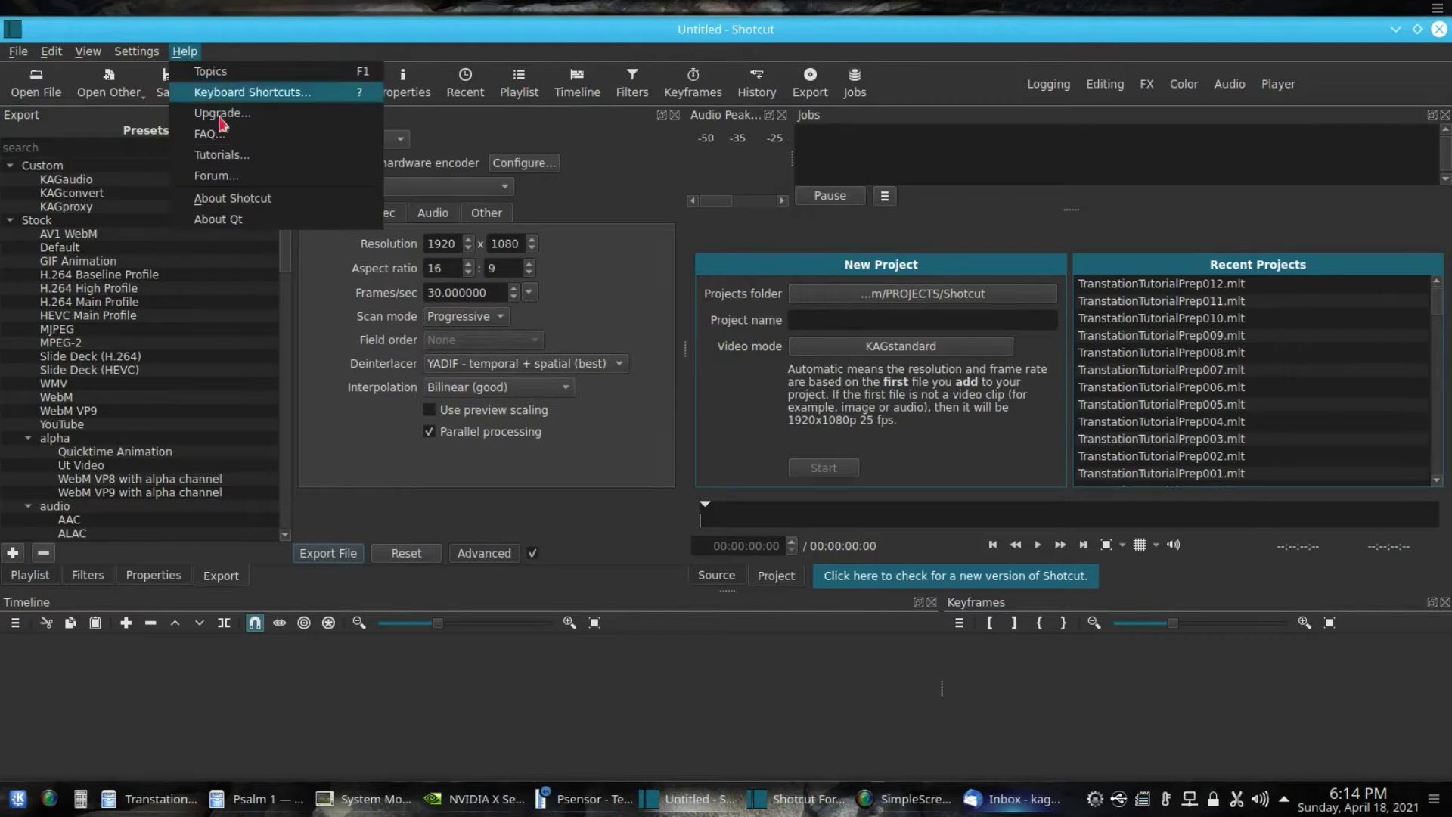
{"action": "left_click", "coordinate": [271, 201]}
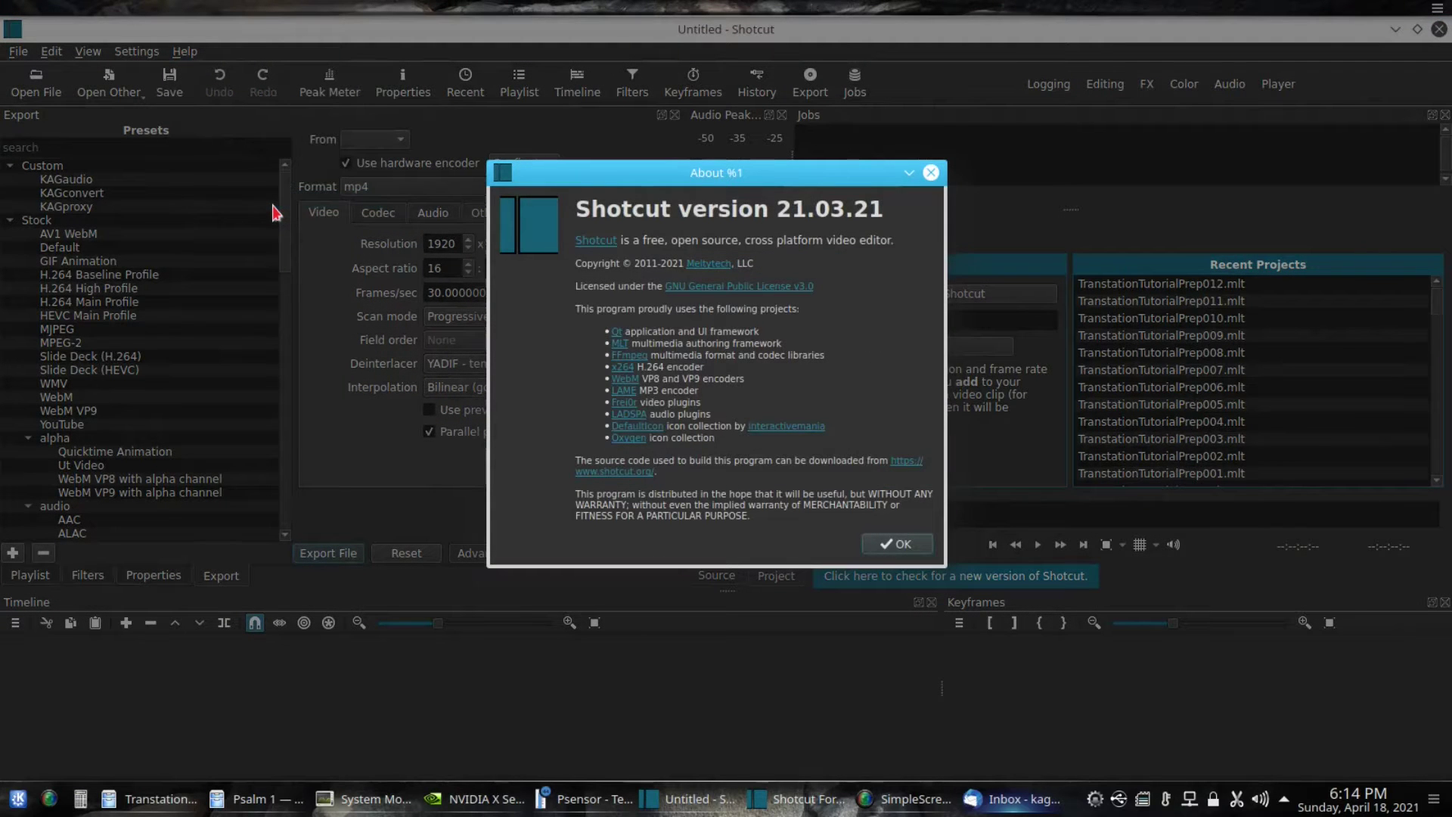
{"action": "left_click", "coordinate": [899, 544]}
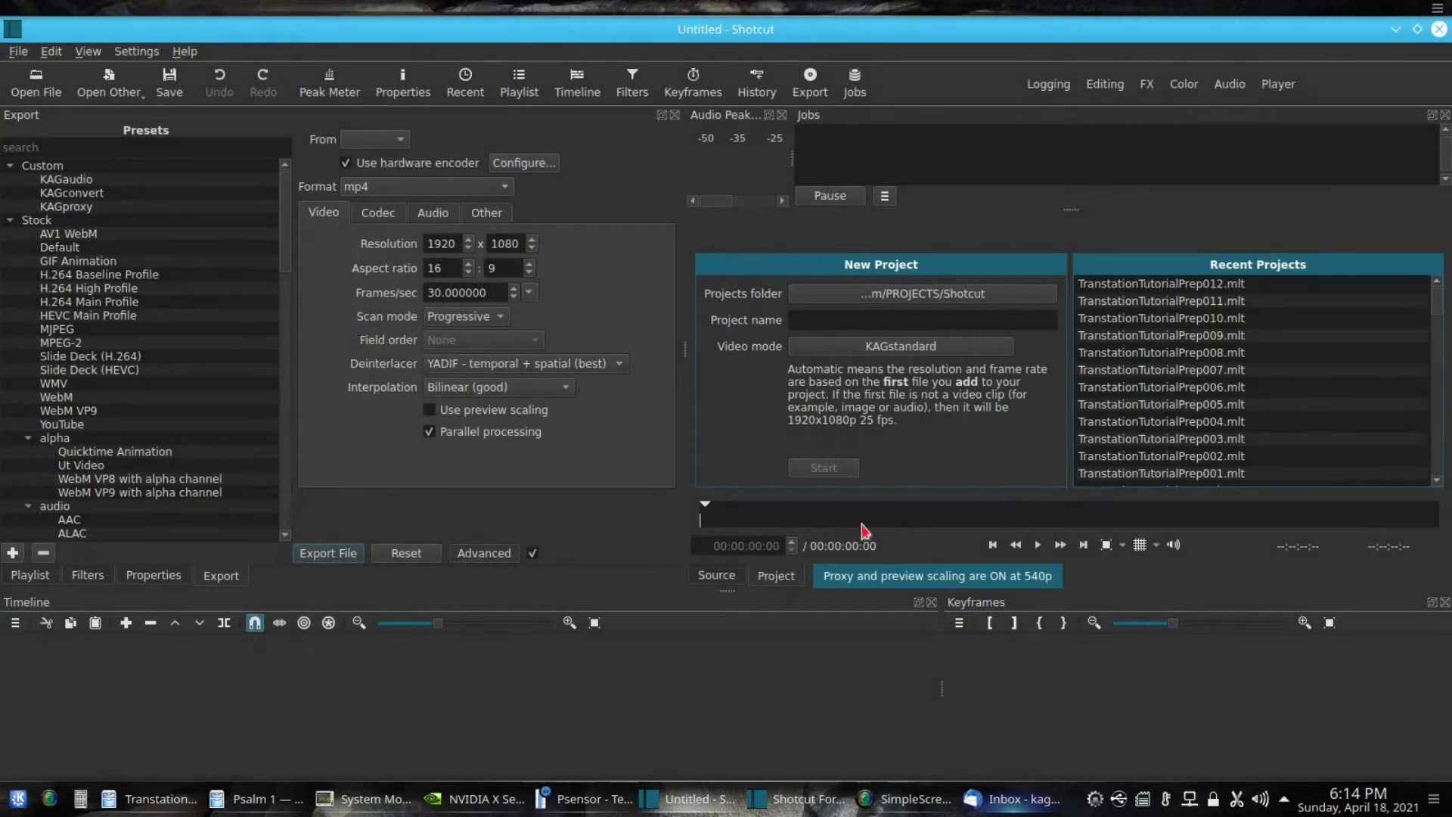
- Create a new project named TranslationExample in the Shotcut projects folder
{"action": "left_click", "coordinate": [852, 319]}
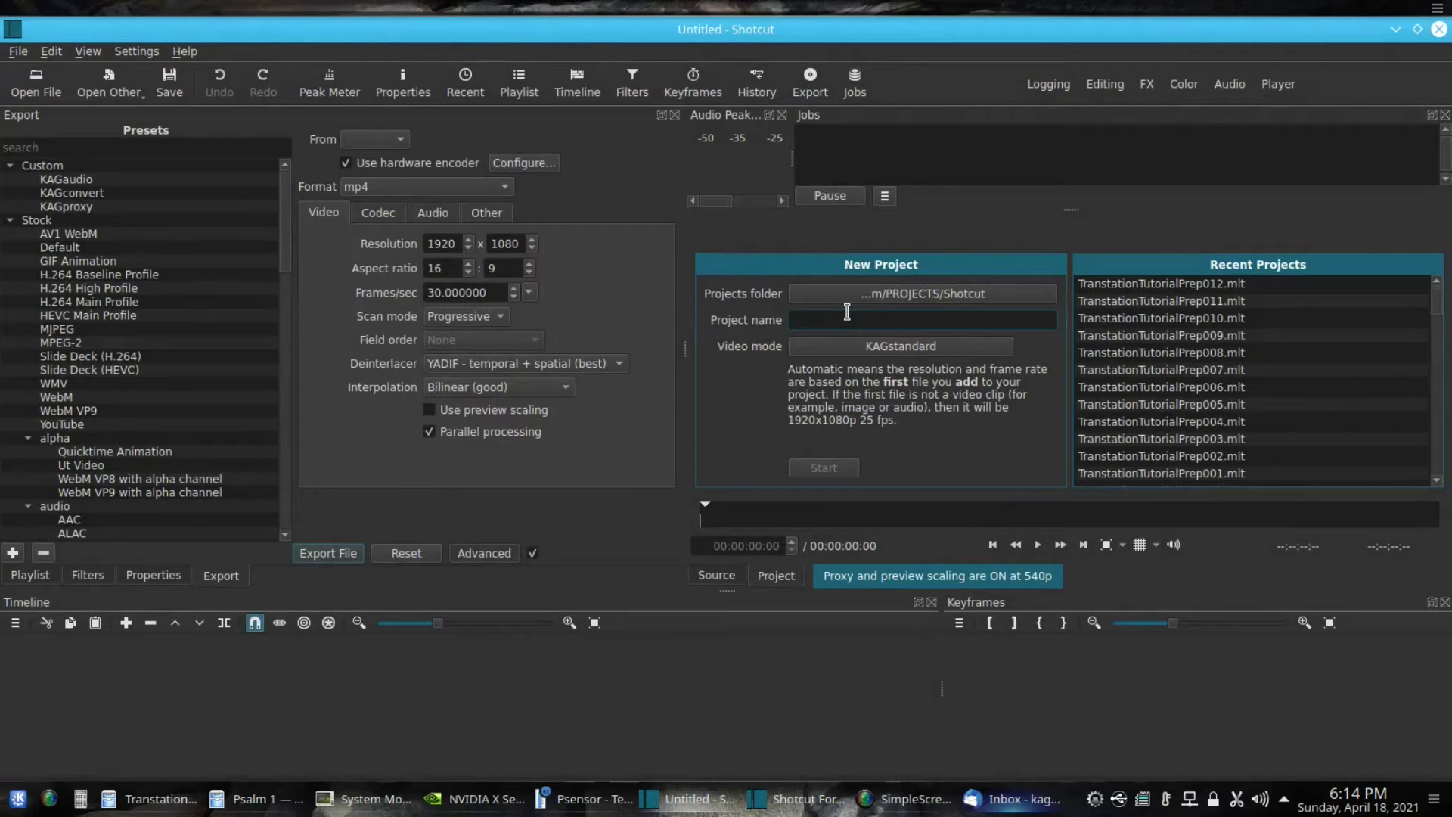
{"action": "type", "text": "TranslationExample"}
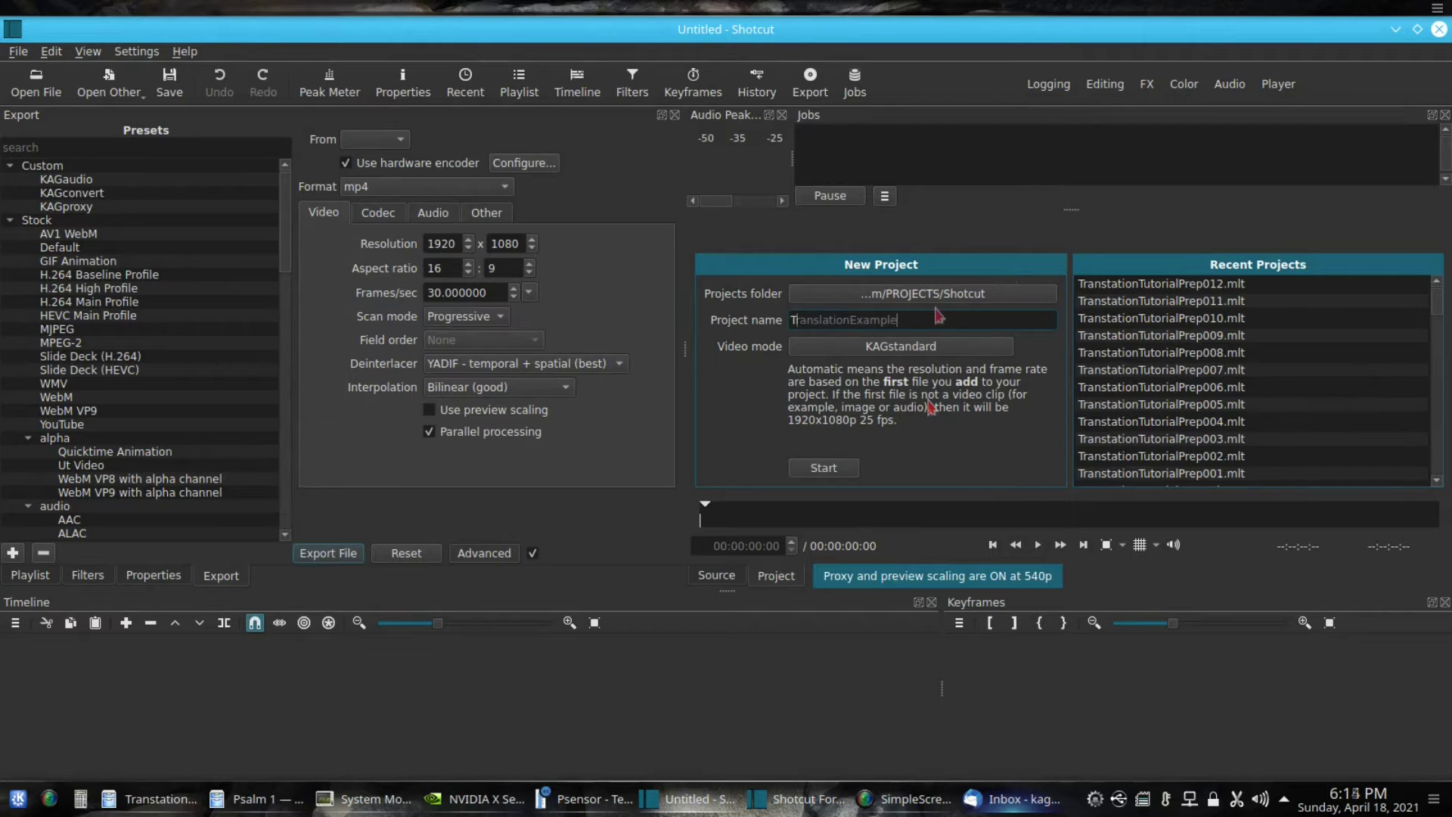
{"action": "left_click", "coordinate": [838, 468]}
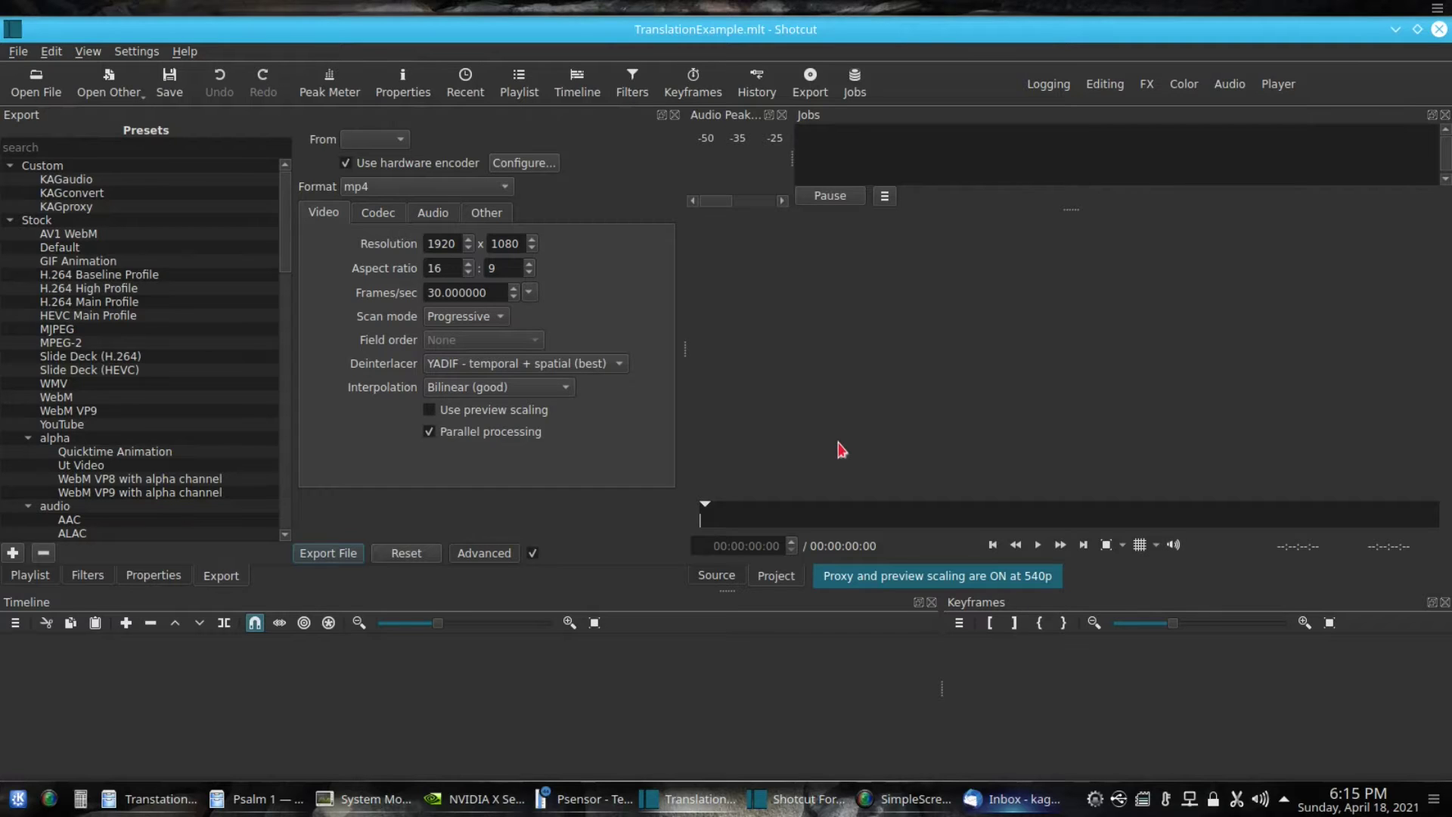
- Show the empty playlist, switch to Dolphin and copy the Psalm 1 folder from the Desktop into the TranslationExample project folder
{"action": "left_click", "coordinate": [23, 576]}
{"action": "left_click", "coordinate": [148, 808]}
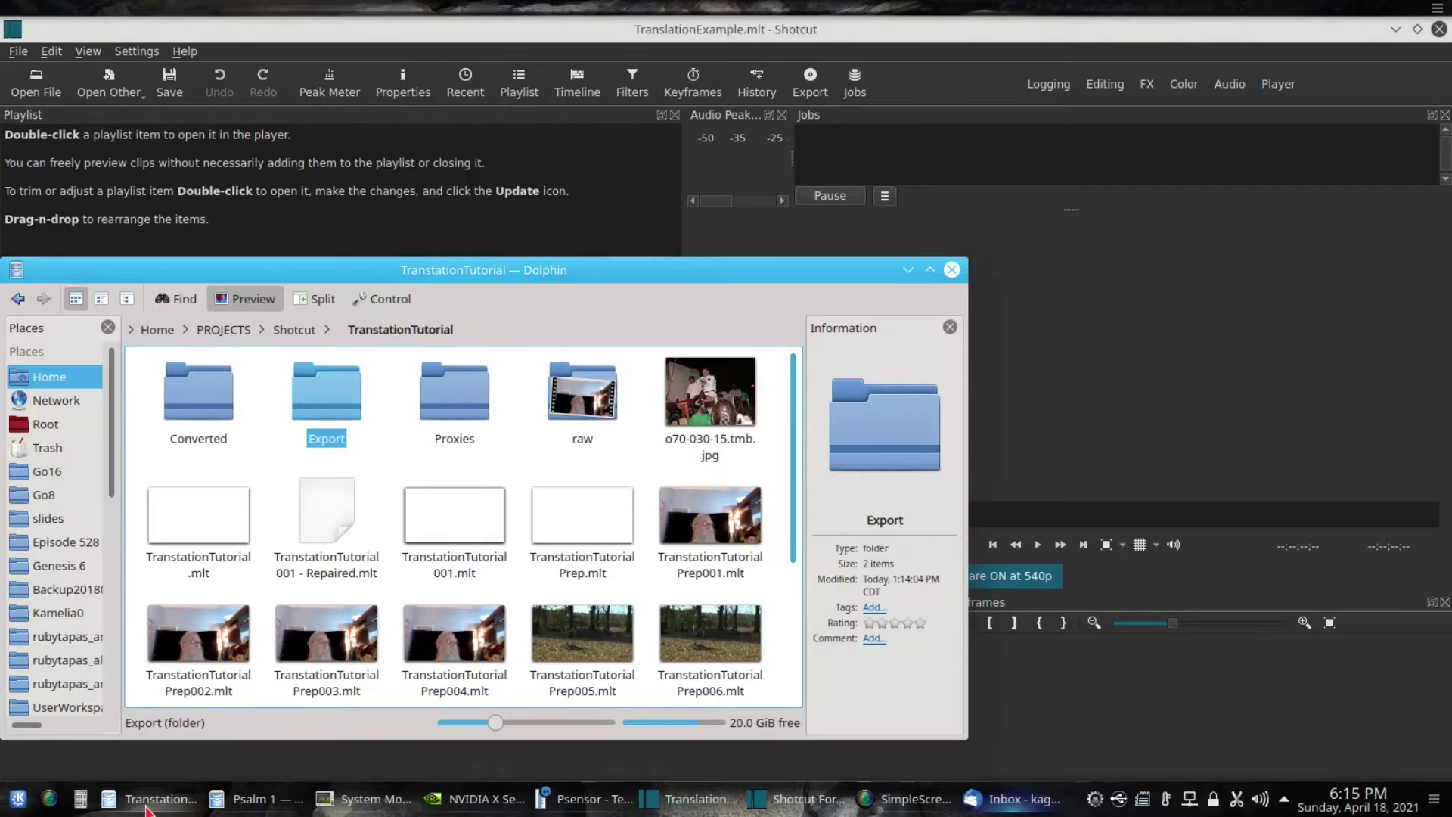
{"action": "left_click", "coordinate": [294, 330]}
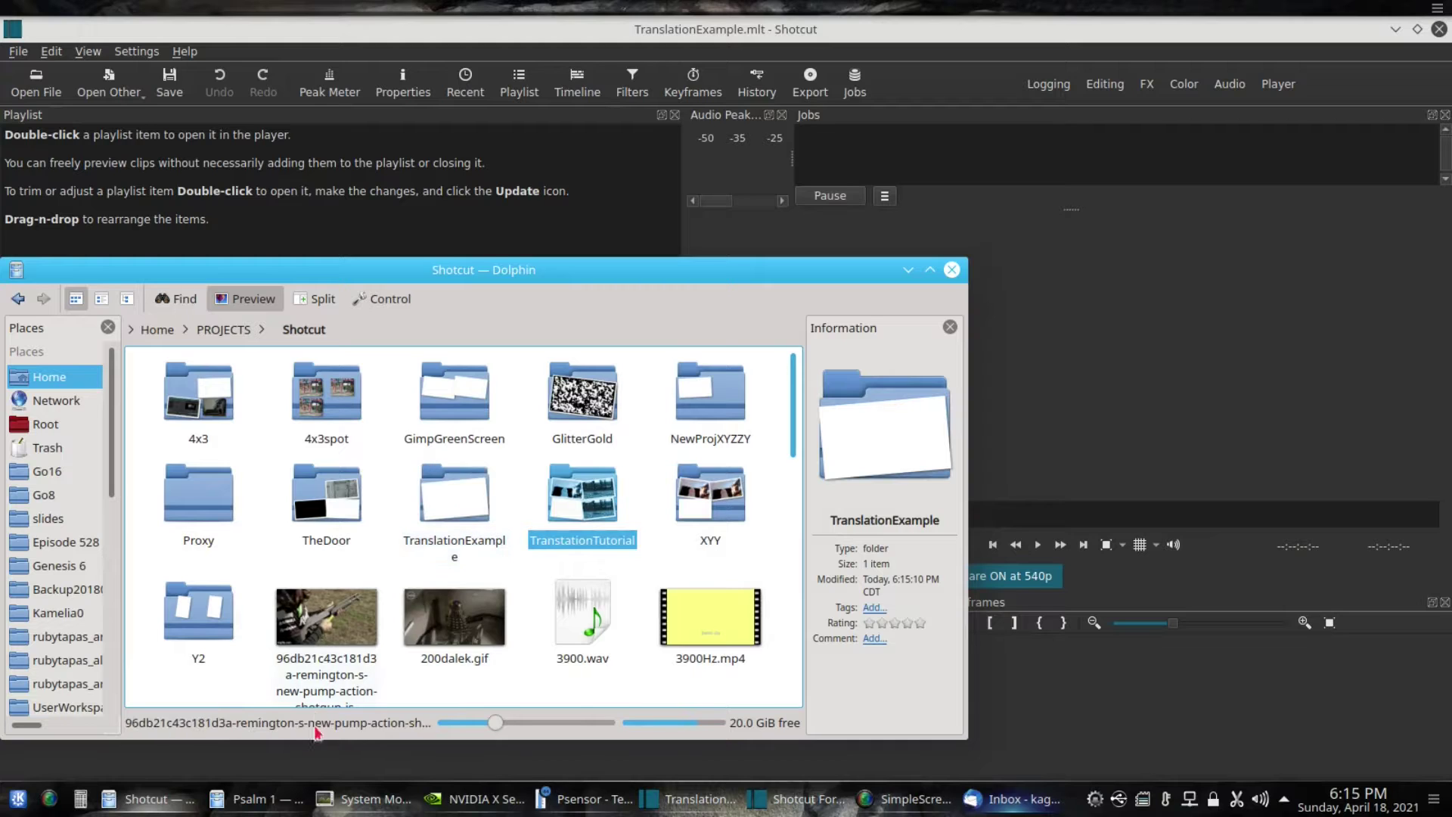
{"action": "left_click", "coordinate": [253, 799]}
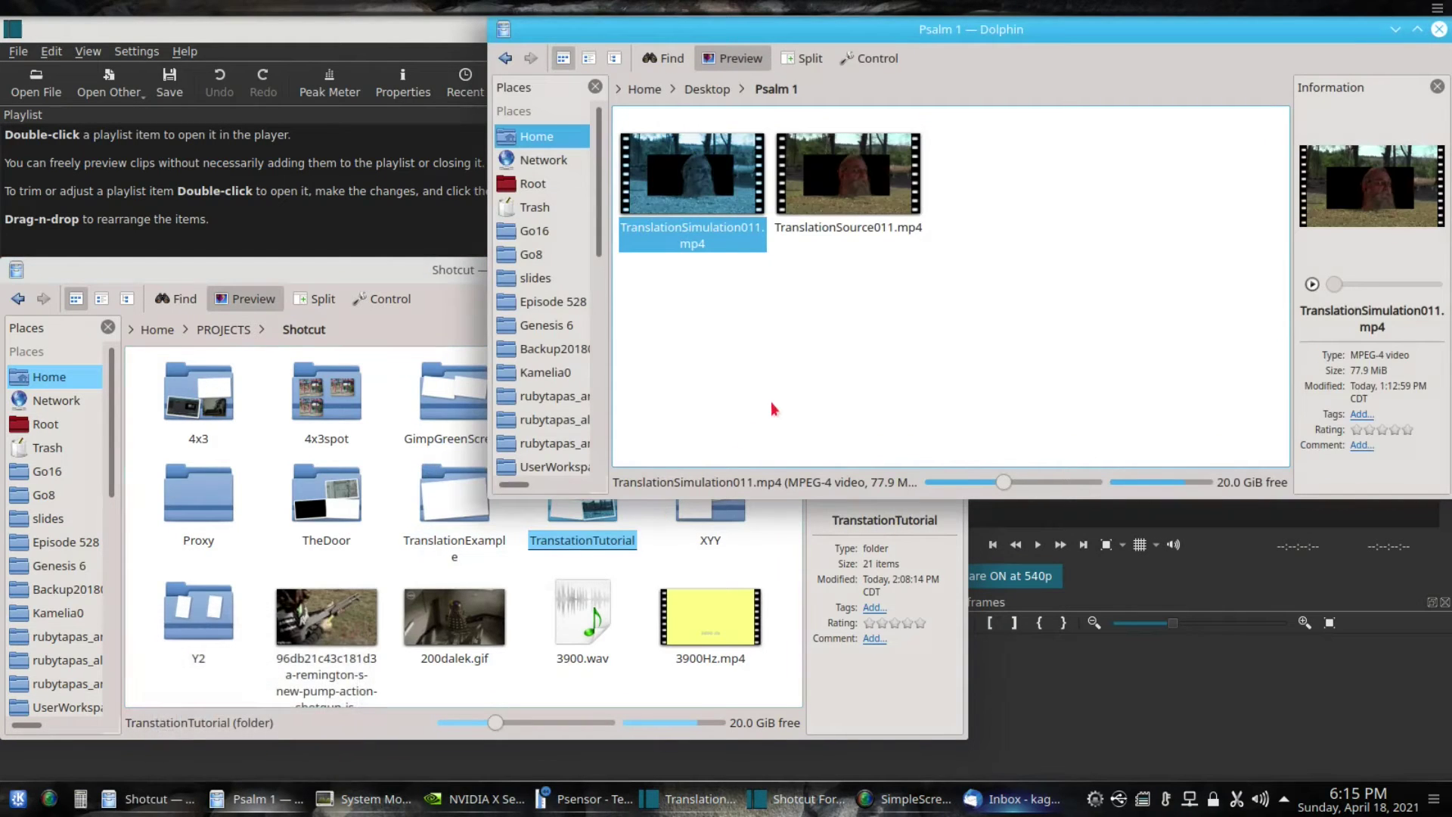
{"action": "left_click", "coordinate": [710, 90]}
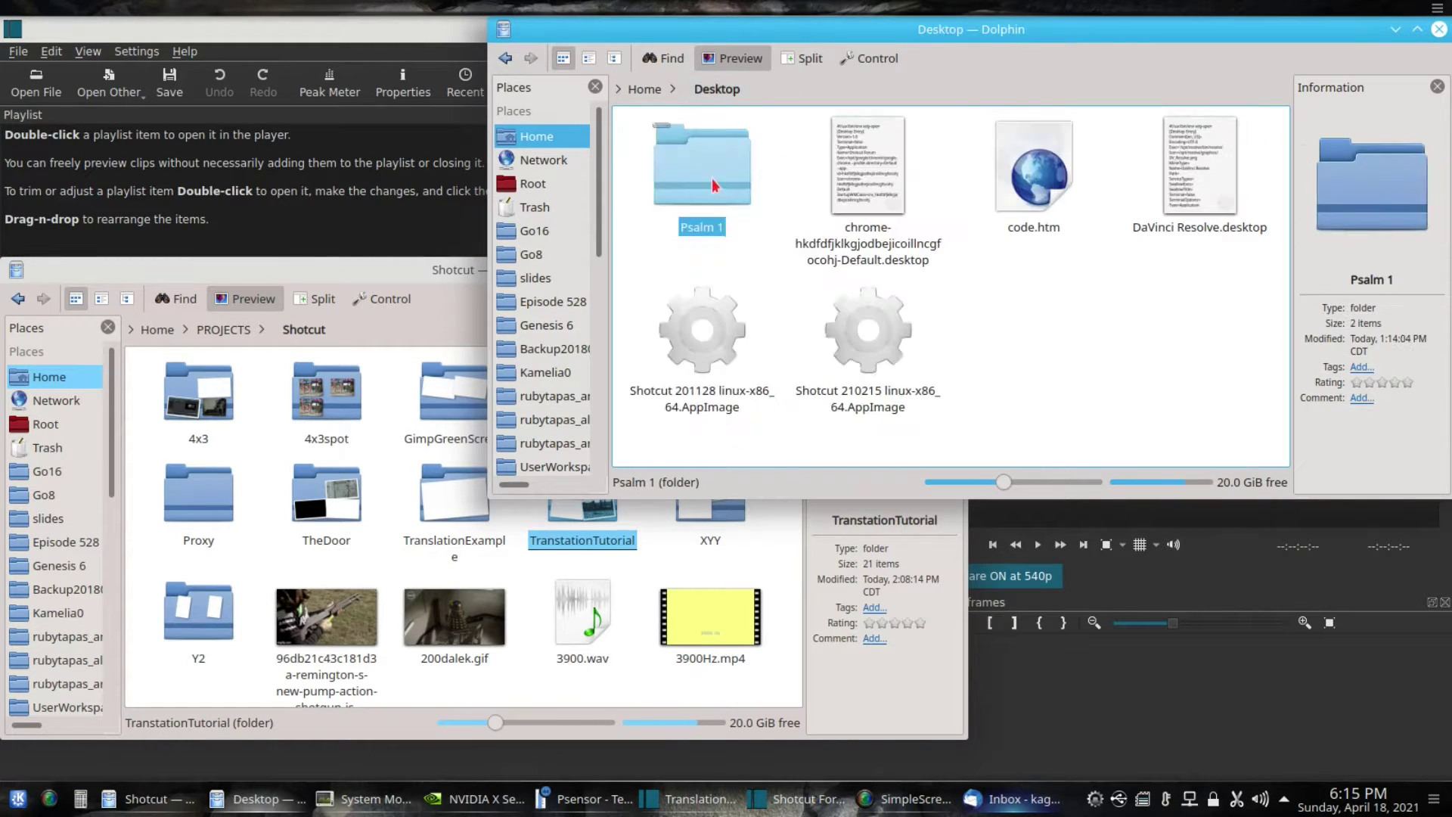
{"action": "double_click", "coordinate": [449, 495]}
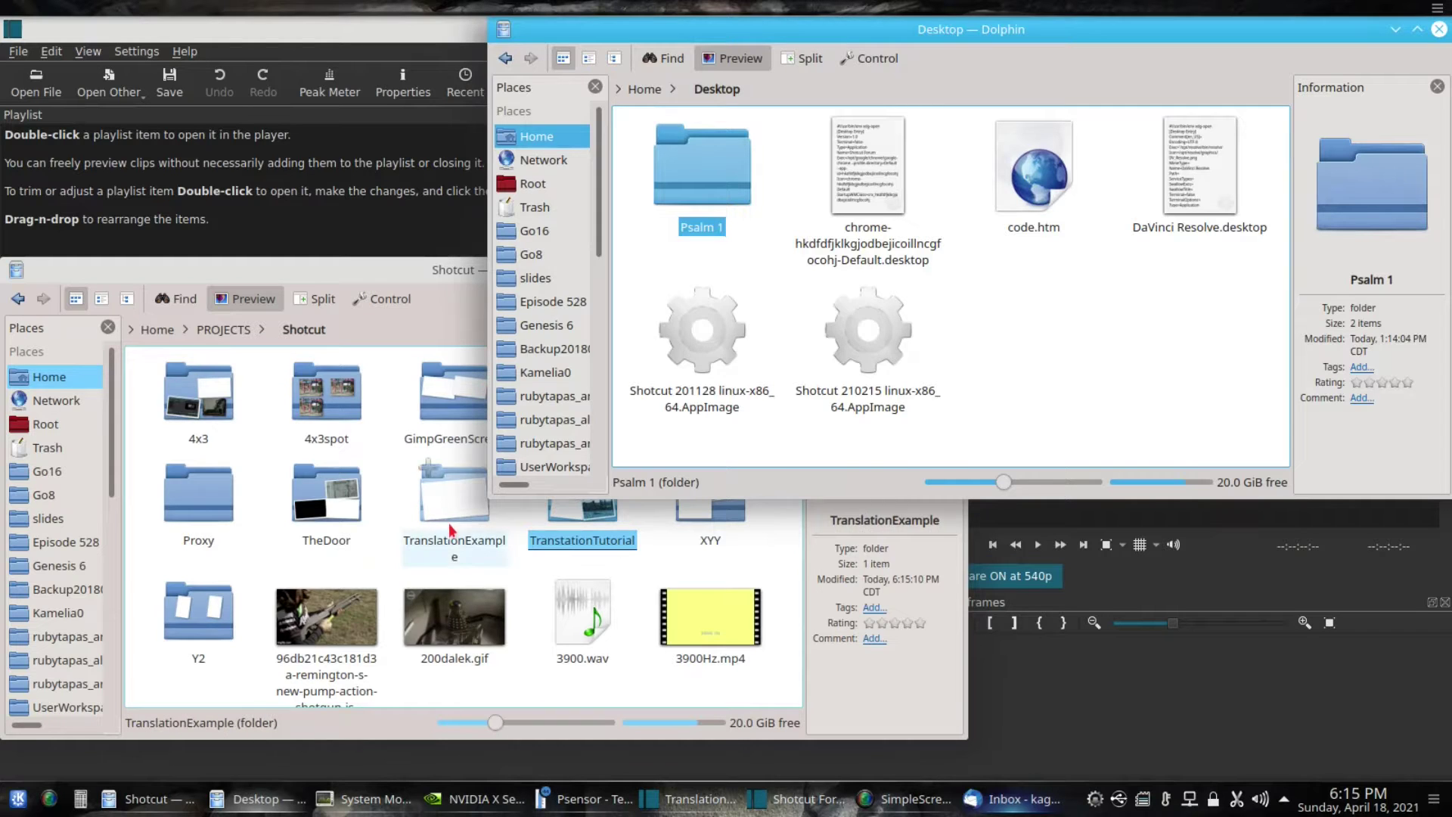
{"action": "left_click_drag", "start_coordinate": [731, 176], "coordinate": [356, 412]}
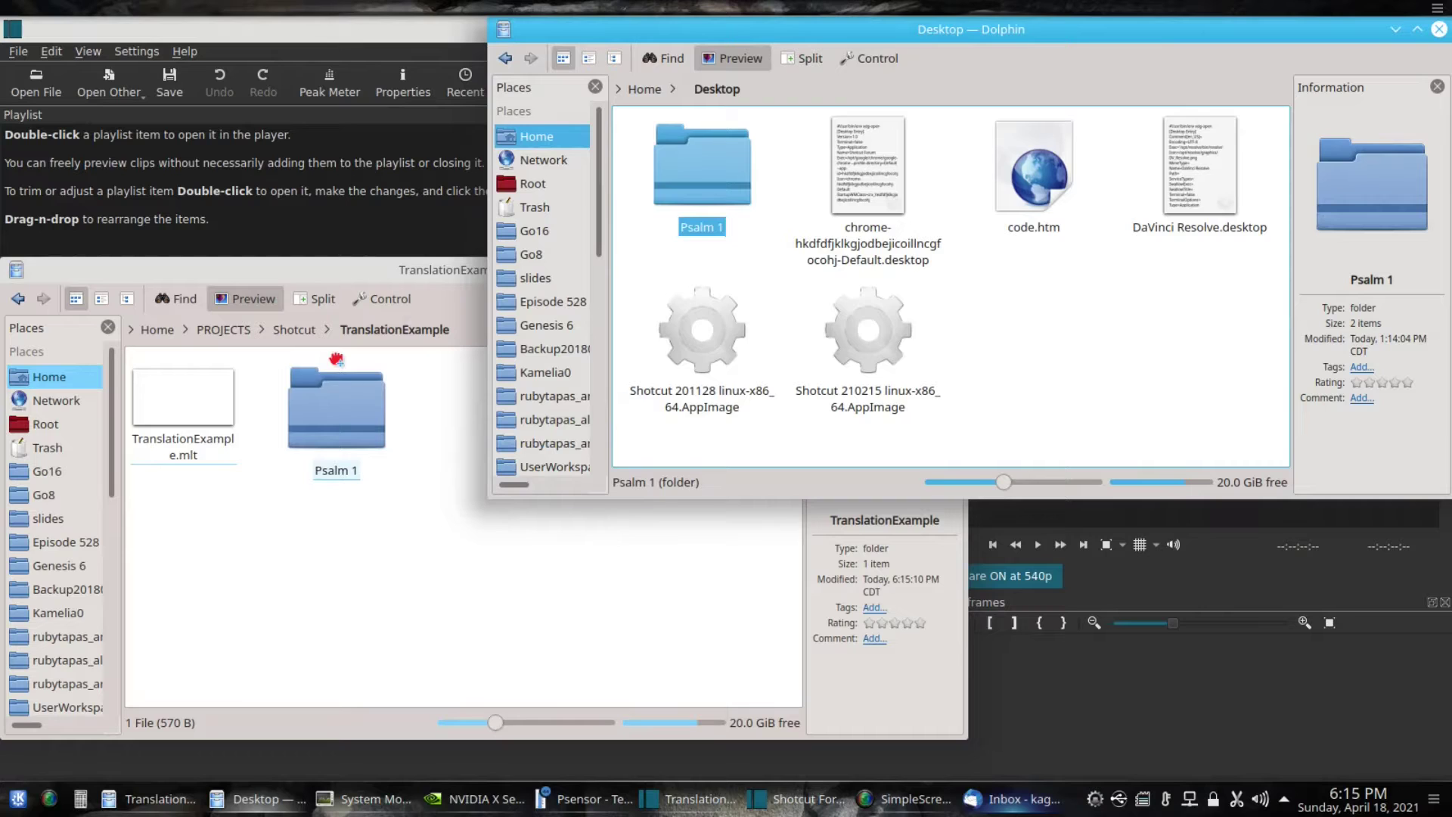
{"action": "left_click_drag", "start_coordinate": [336, 357], "coordinate": [335, 358]}
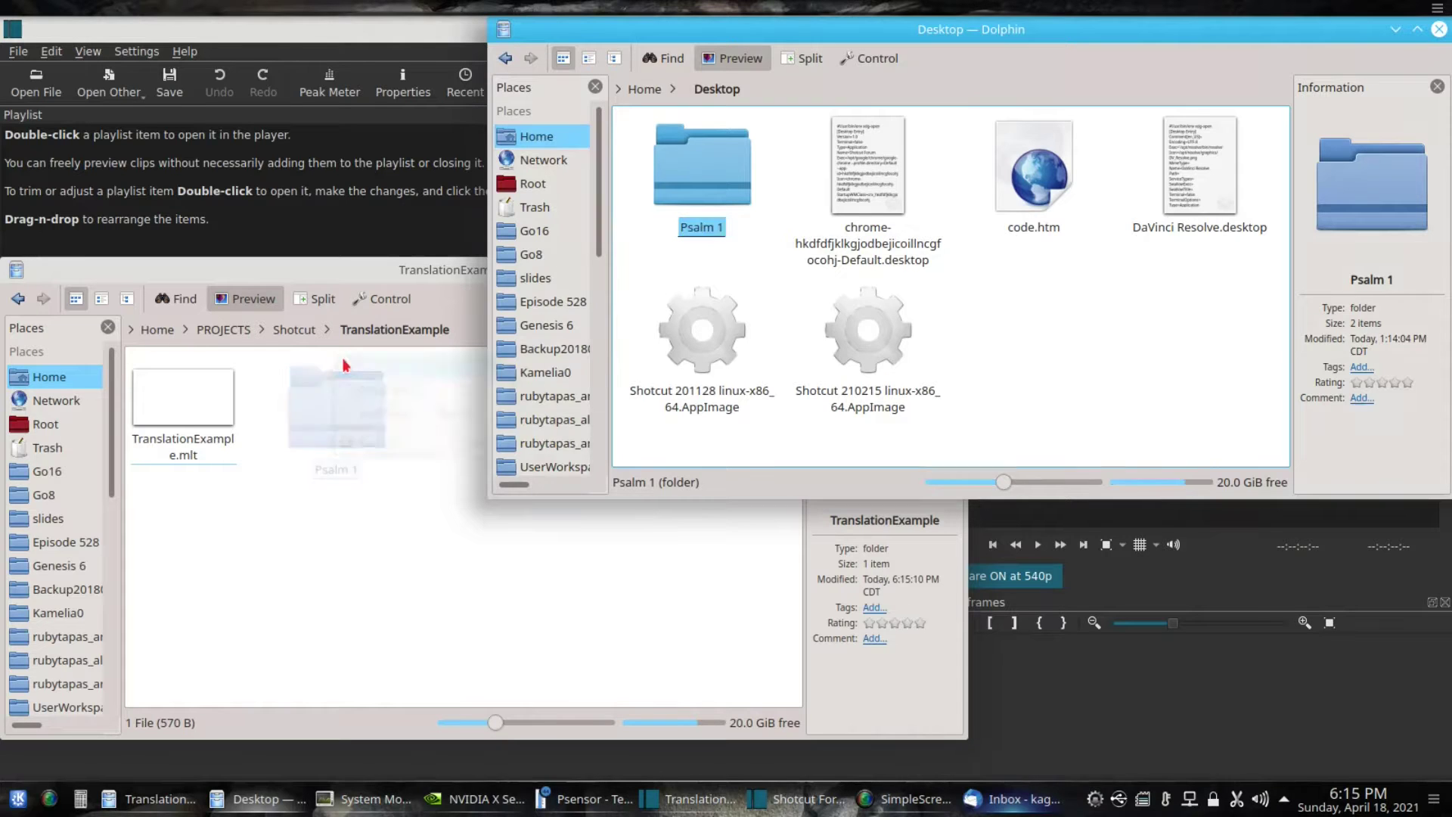
{"action": "left_click", "coordinate": [393, 388]}
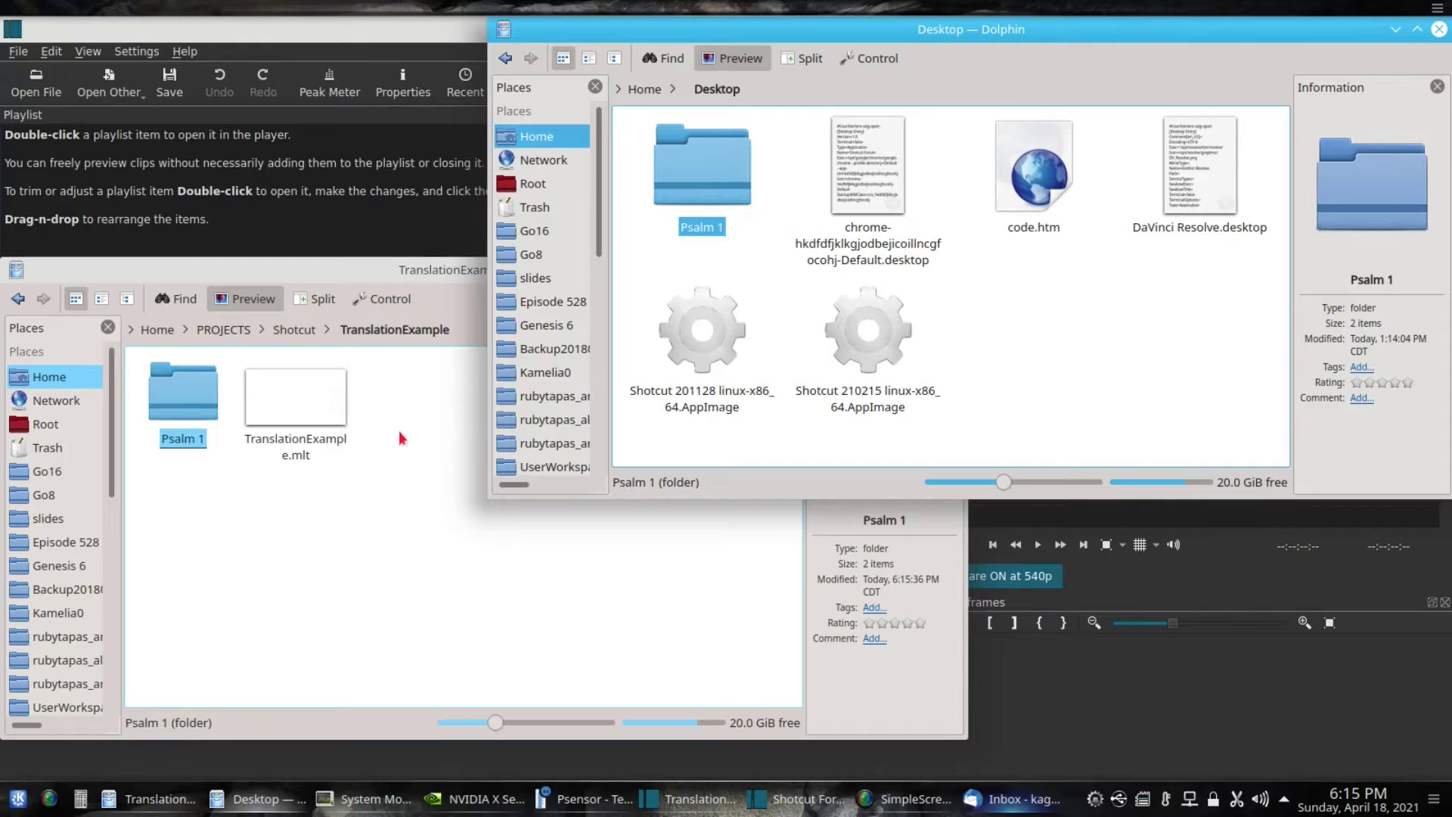
- Create two new folders named Export and Proxies inside the TranslationExample project folder
{"action": "right_click", "coordinate": [399, 432]}
{"action": "mouse_move", "coordinate": [415, 448]}
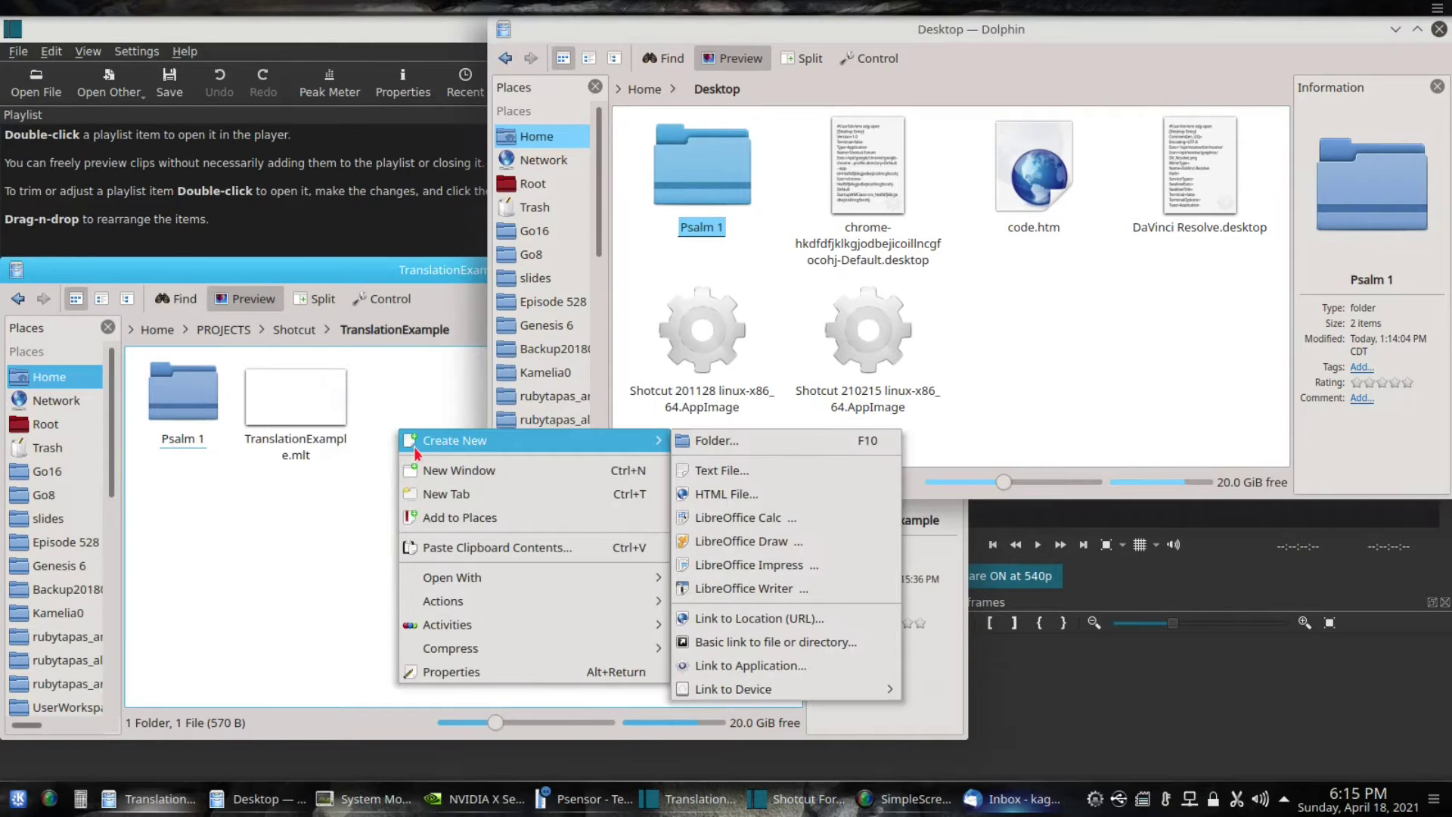
{"action": "left_click", "coordinate": [684, 441]}
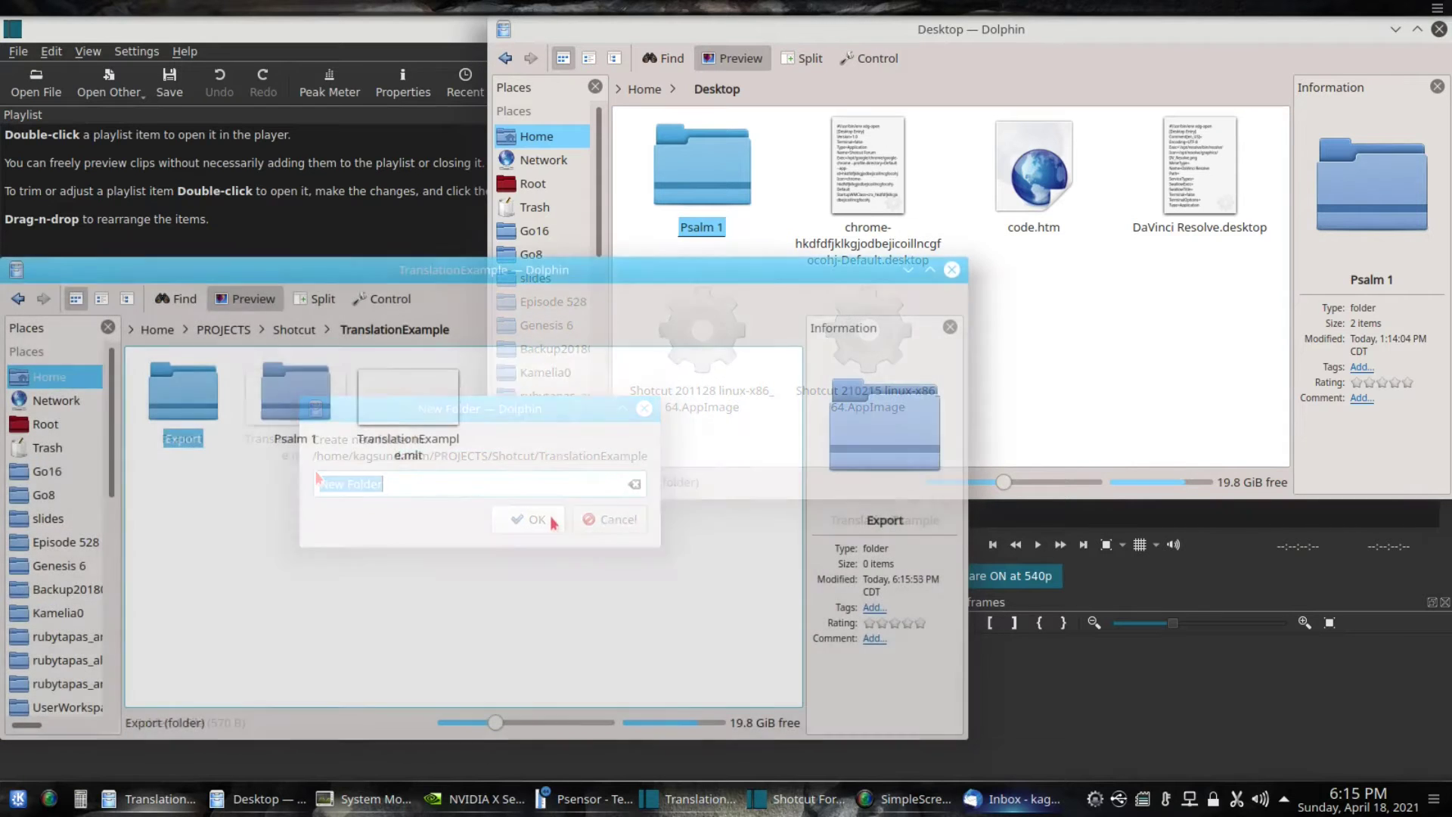
{"action": "right_click", "coordinate": [577, 457]}
{"action": "mouse_move", "coordinate": [663, 478]}
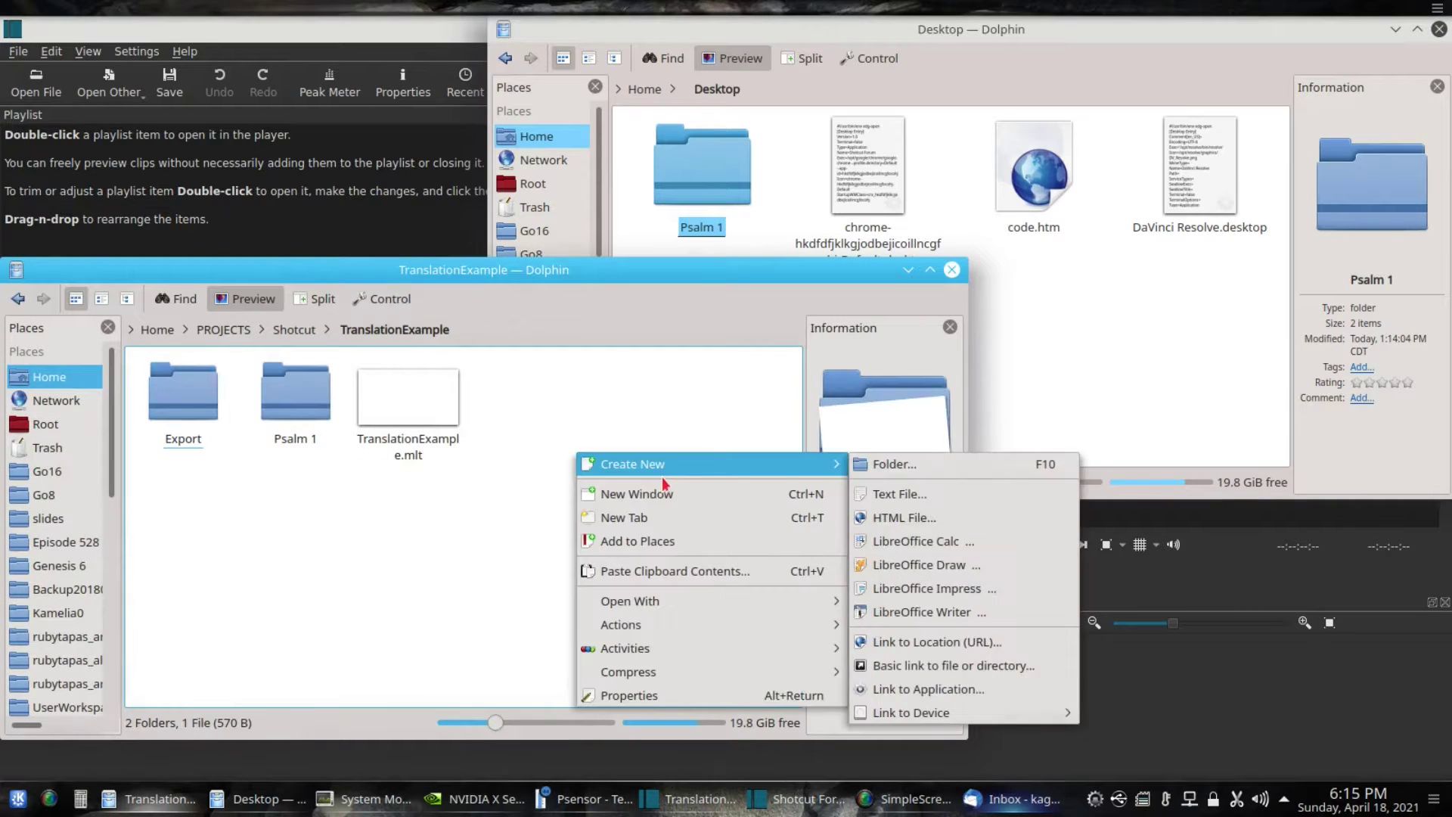
{"action": "left_click", "coordinate": [876, 467]}
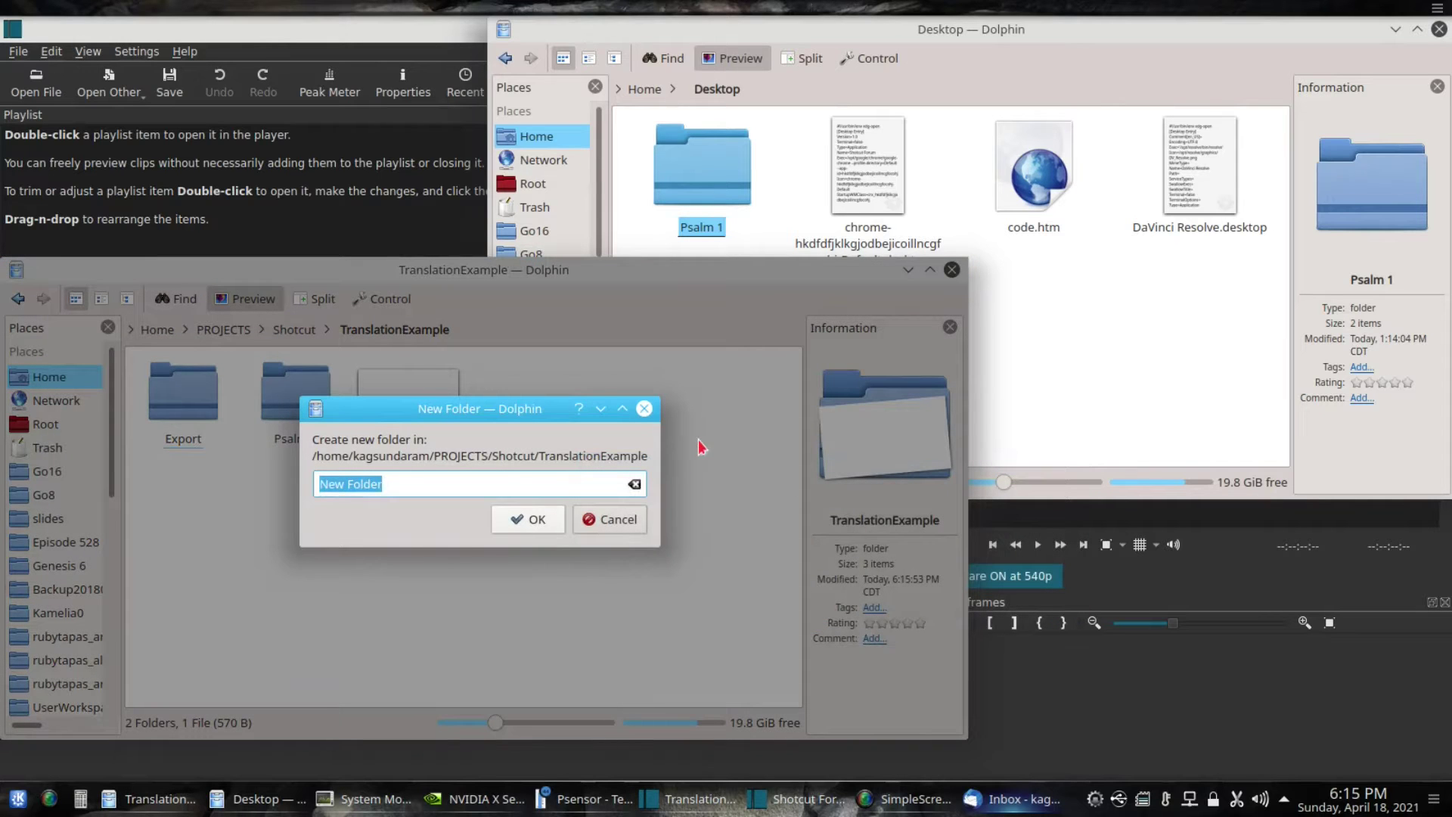
{"action": "type", "text": "Psalm 1"}
{"action": "left_click", "coordinate": [551, 523]}
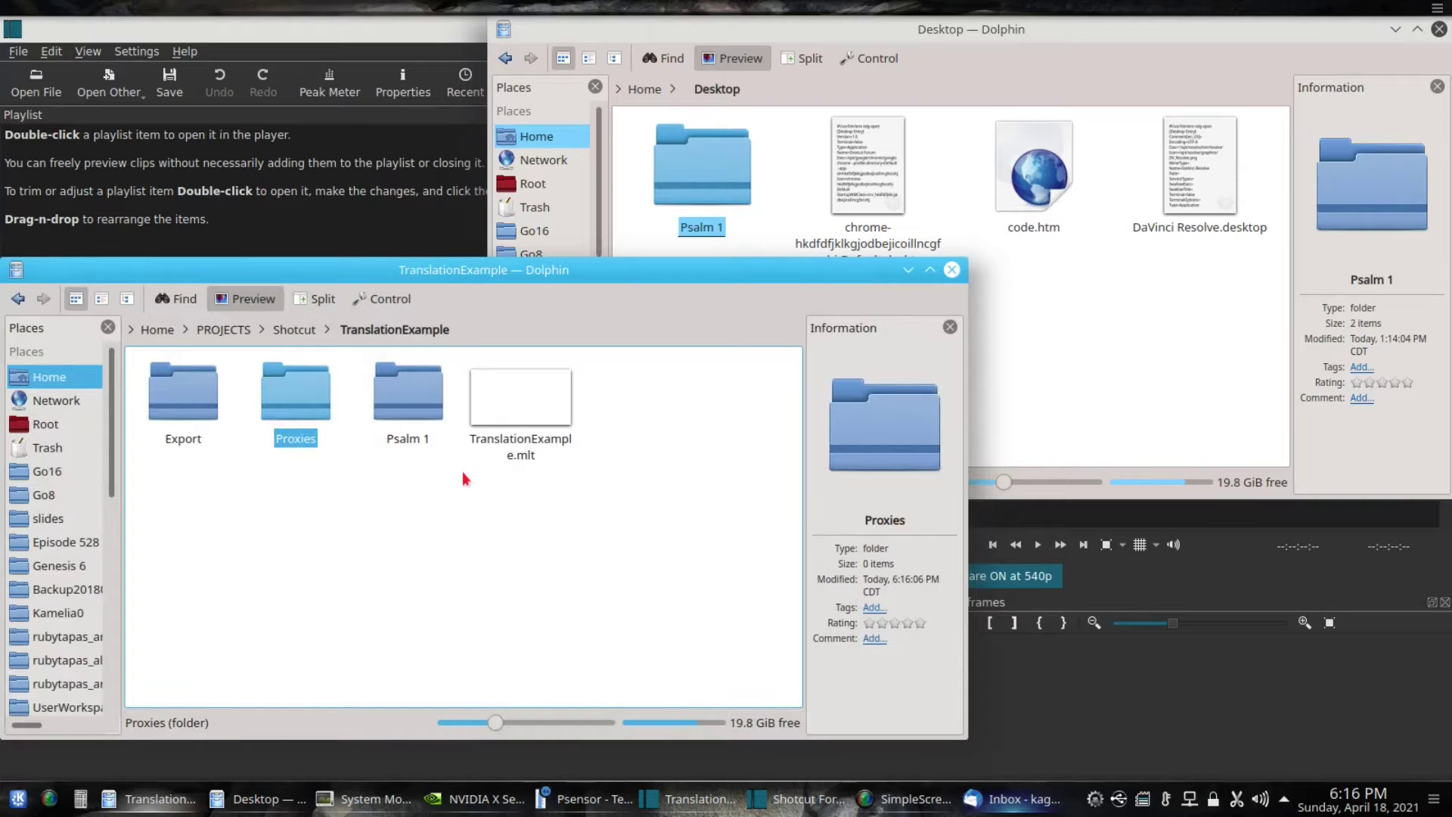
- Switch to Shotcut and set the proxy storage to the TranslationExample project's Proxies folder, without moving files from the old folder
{"action": "left_click", "coordinate": [321, 41]}
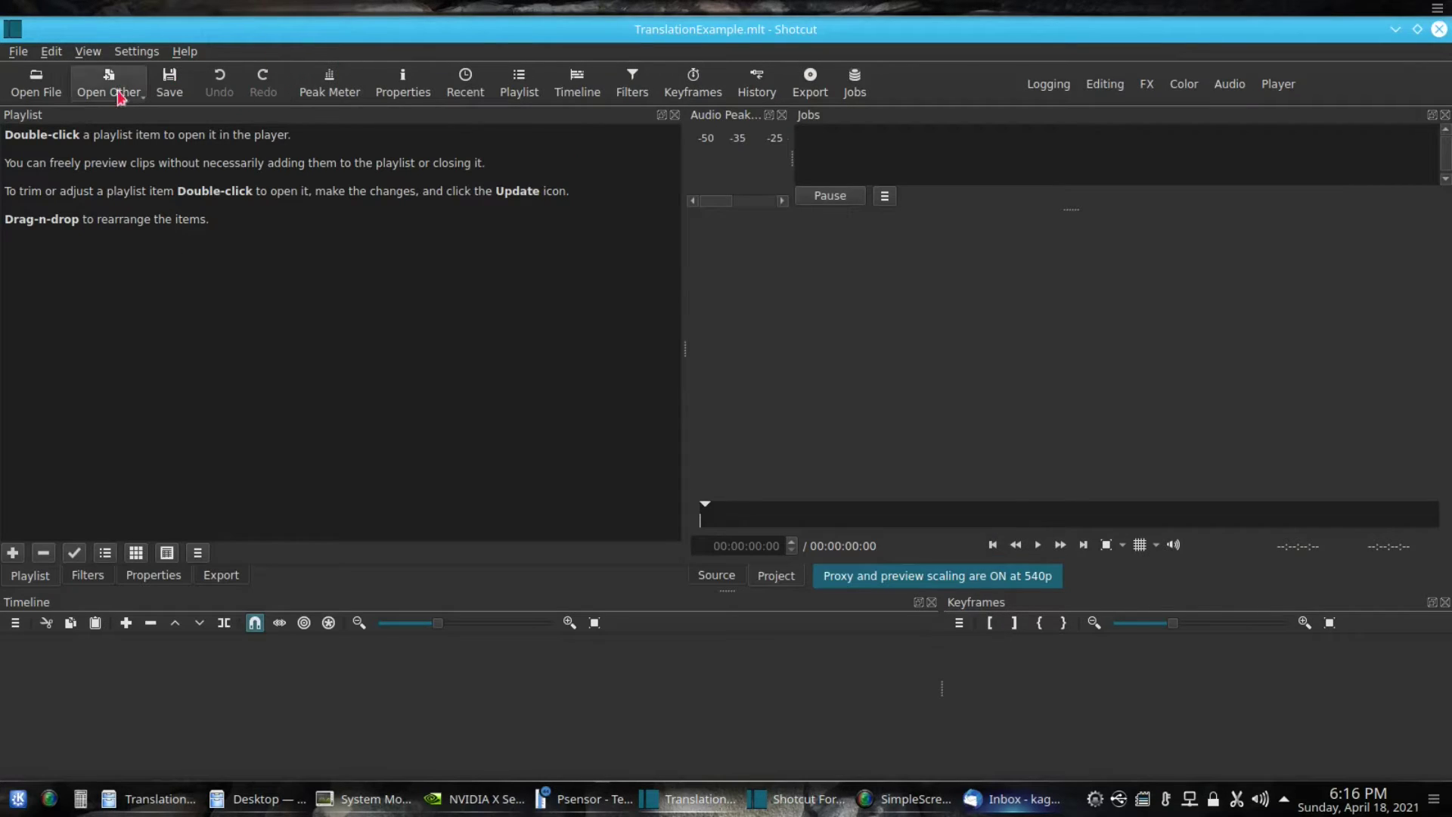
{"action": "left_click", "coordinate": [133, 53]}
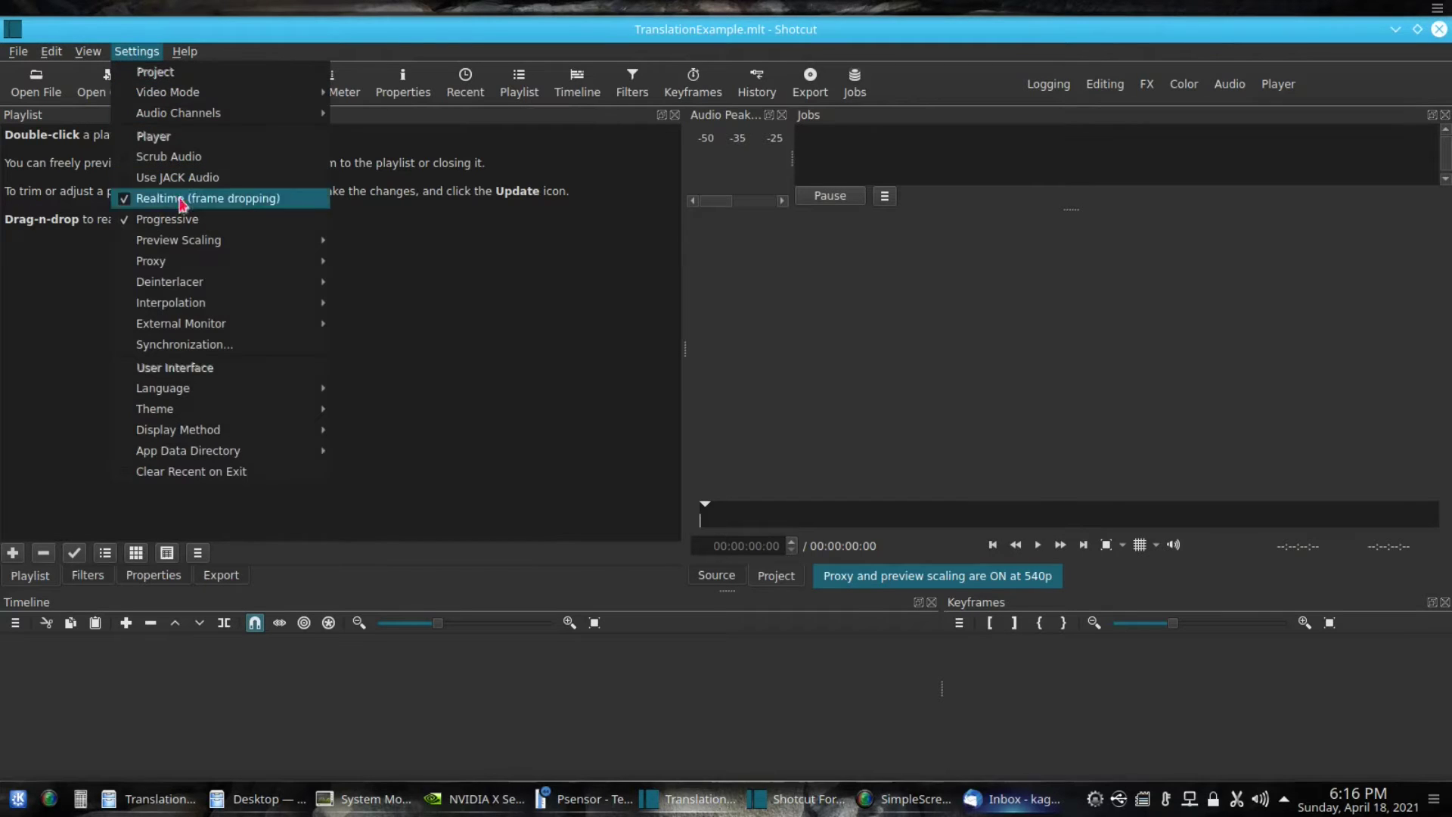
{"action": "mouse_move", "coordinate": [204, 250]}
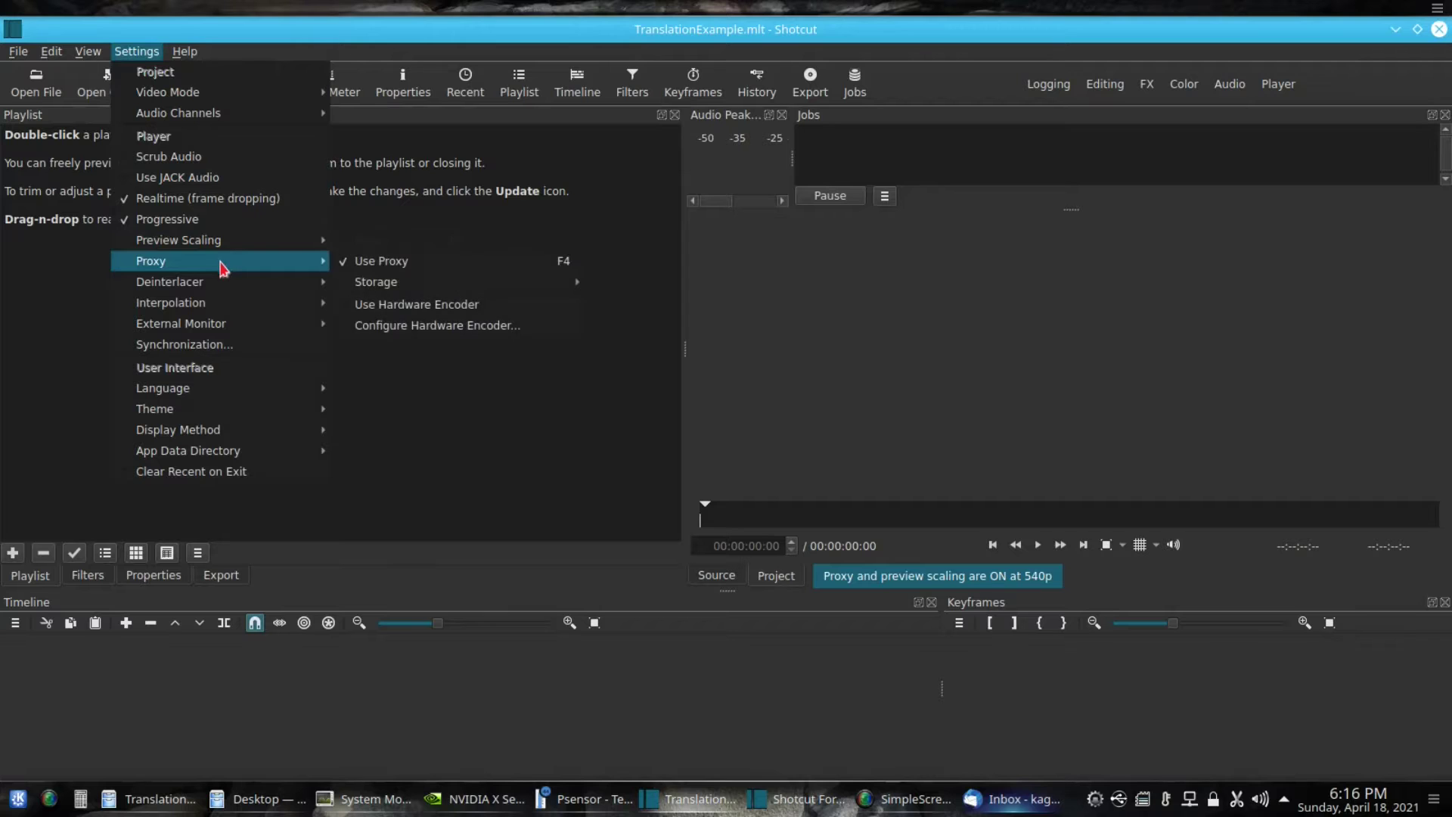
{"action": "mouse_move", "coordinate": [301, 261]}
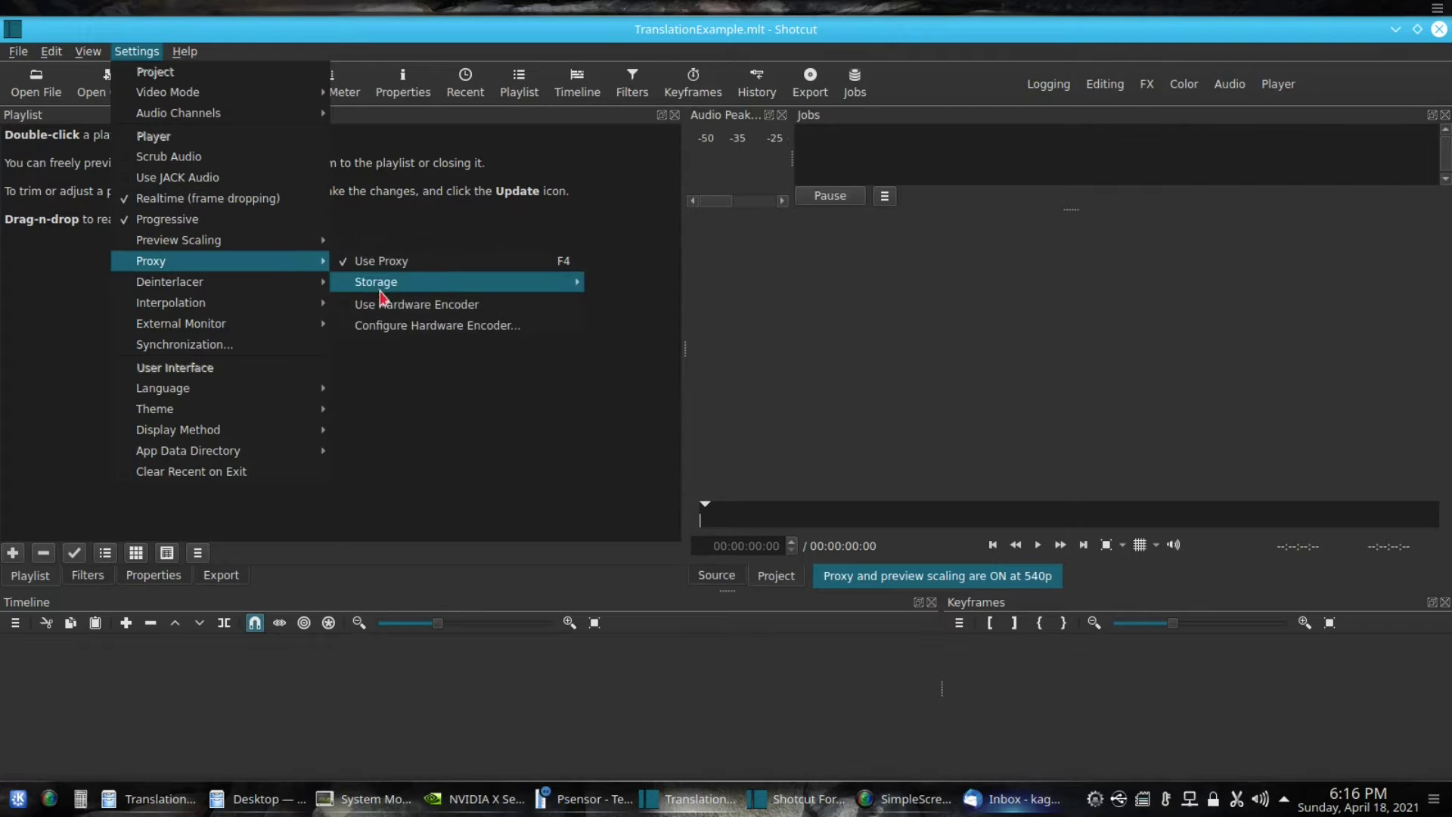
{"action": "mouse_move", "coordinate": [454, 287]}
{"action": "left_click", "coordinate": [660, 291]}
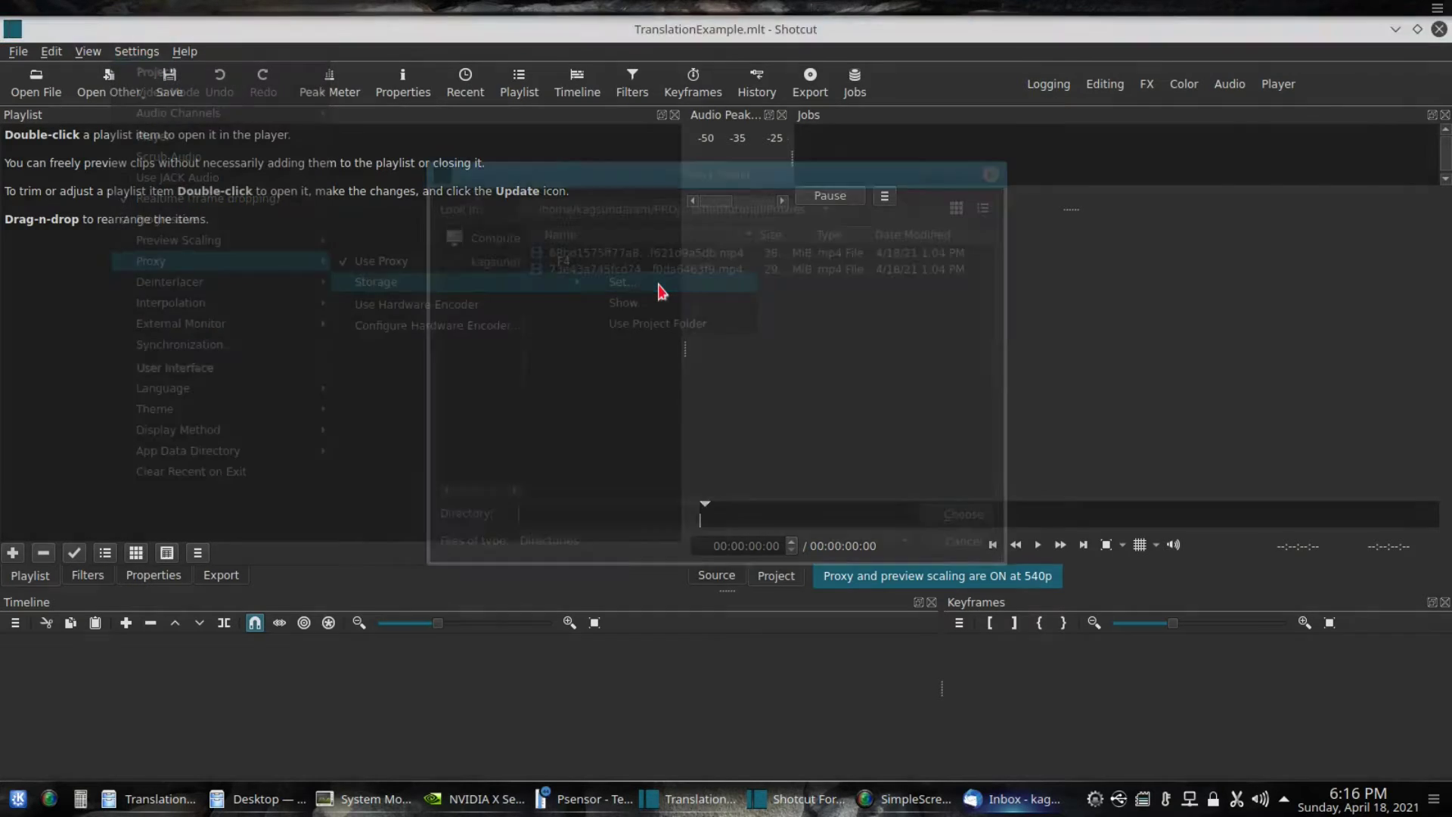
{"action": "left_click", "coordinate": [723, 219]}
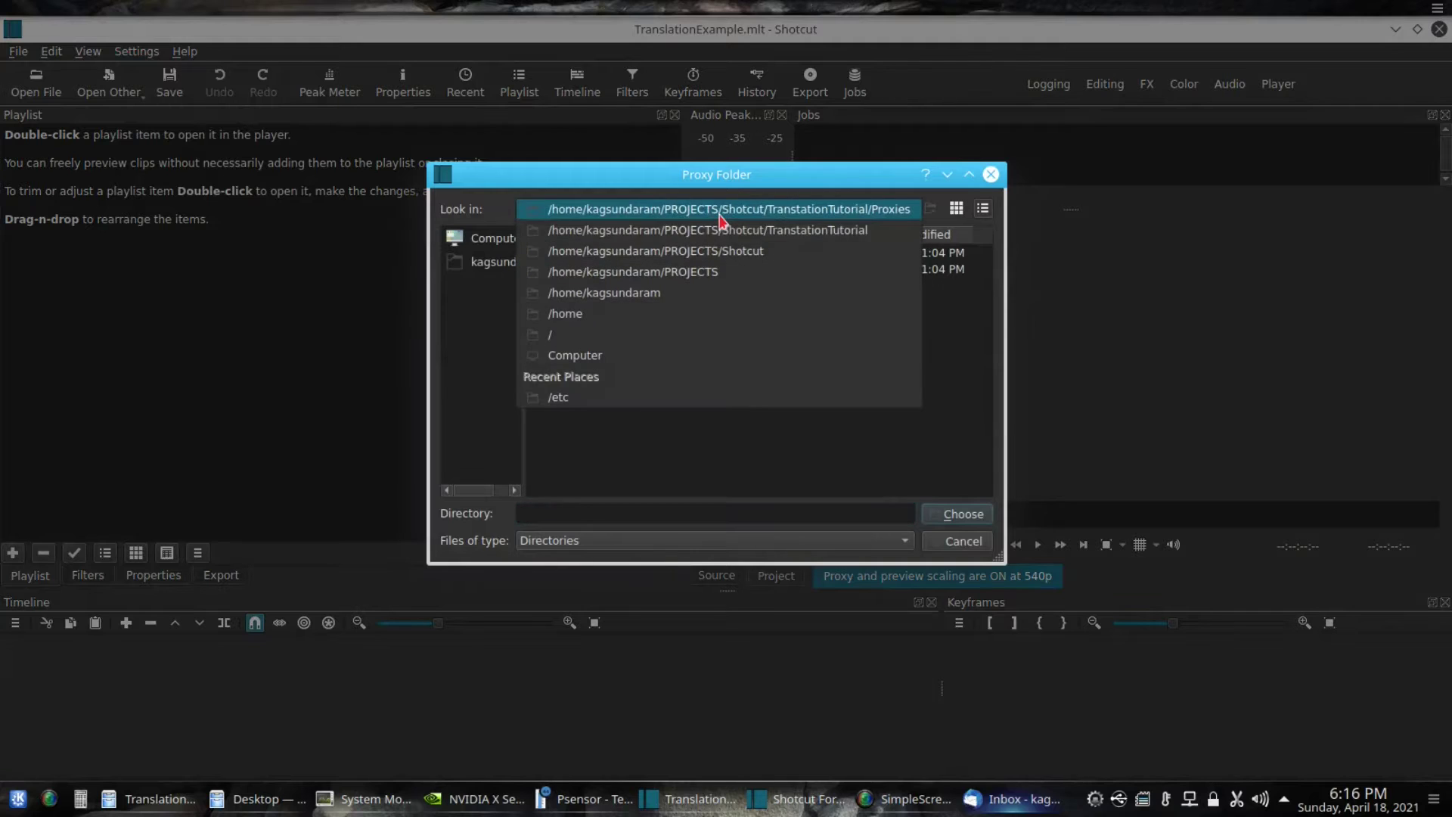
{"action": "left_click", "coordinate": [730, 250]}
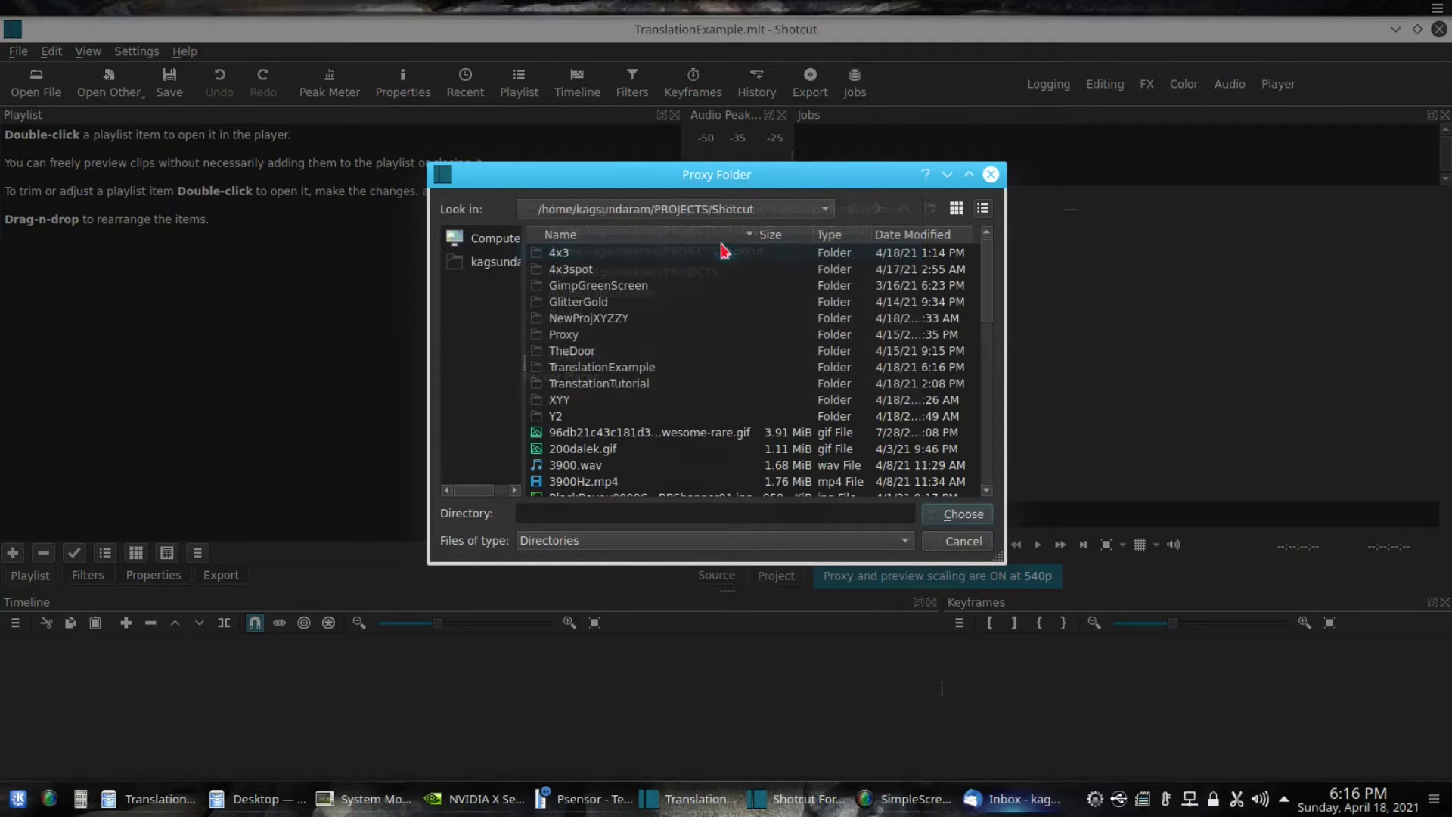
{"action": "double_click", "coordinate": [639, 371]}
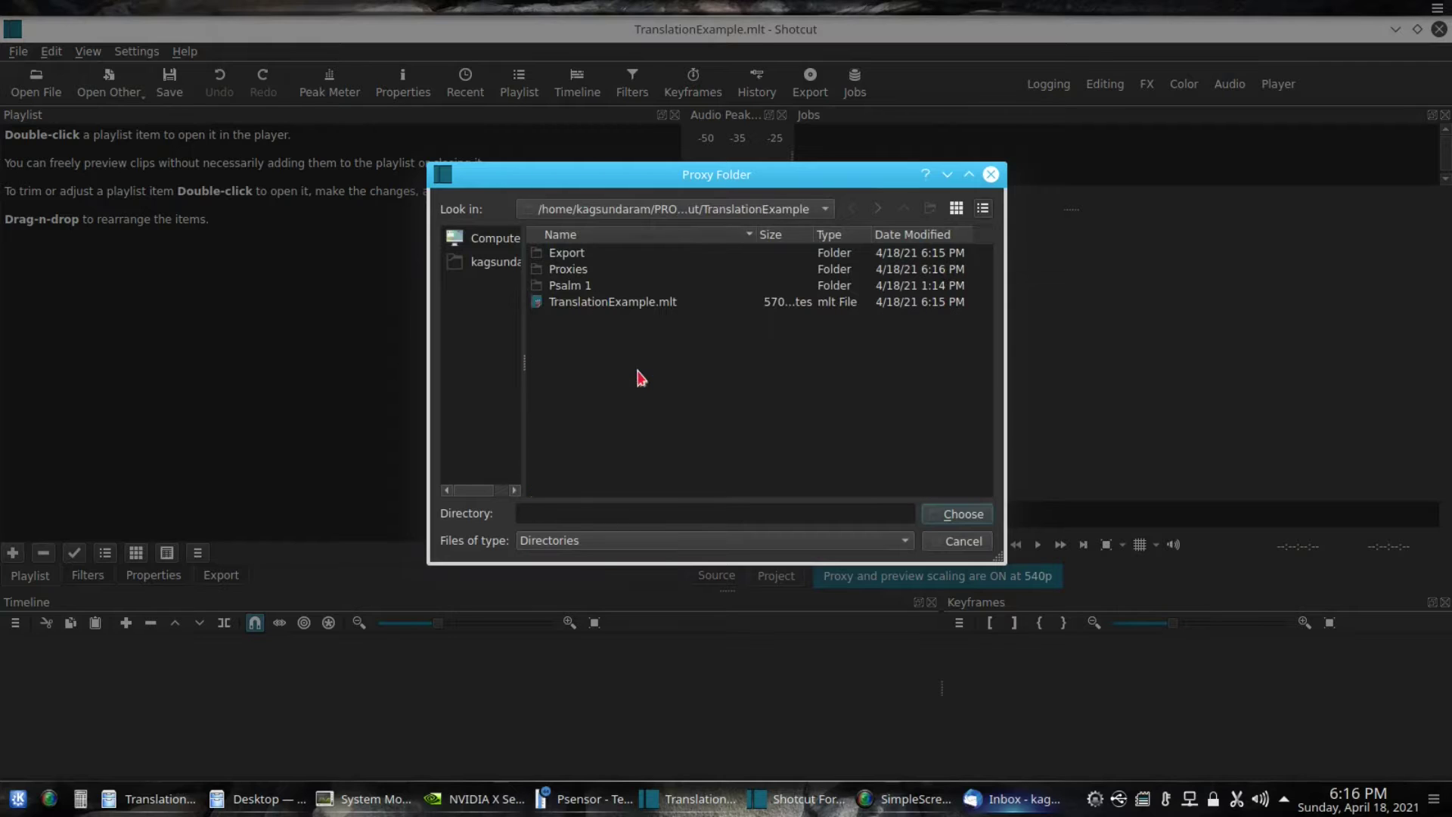
{"action": "double_click", "coordinate": [573, 274]}
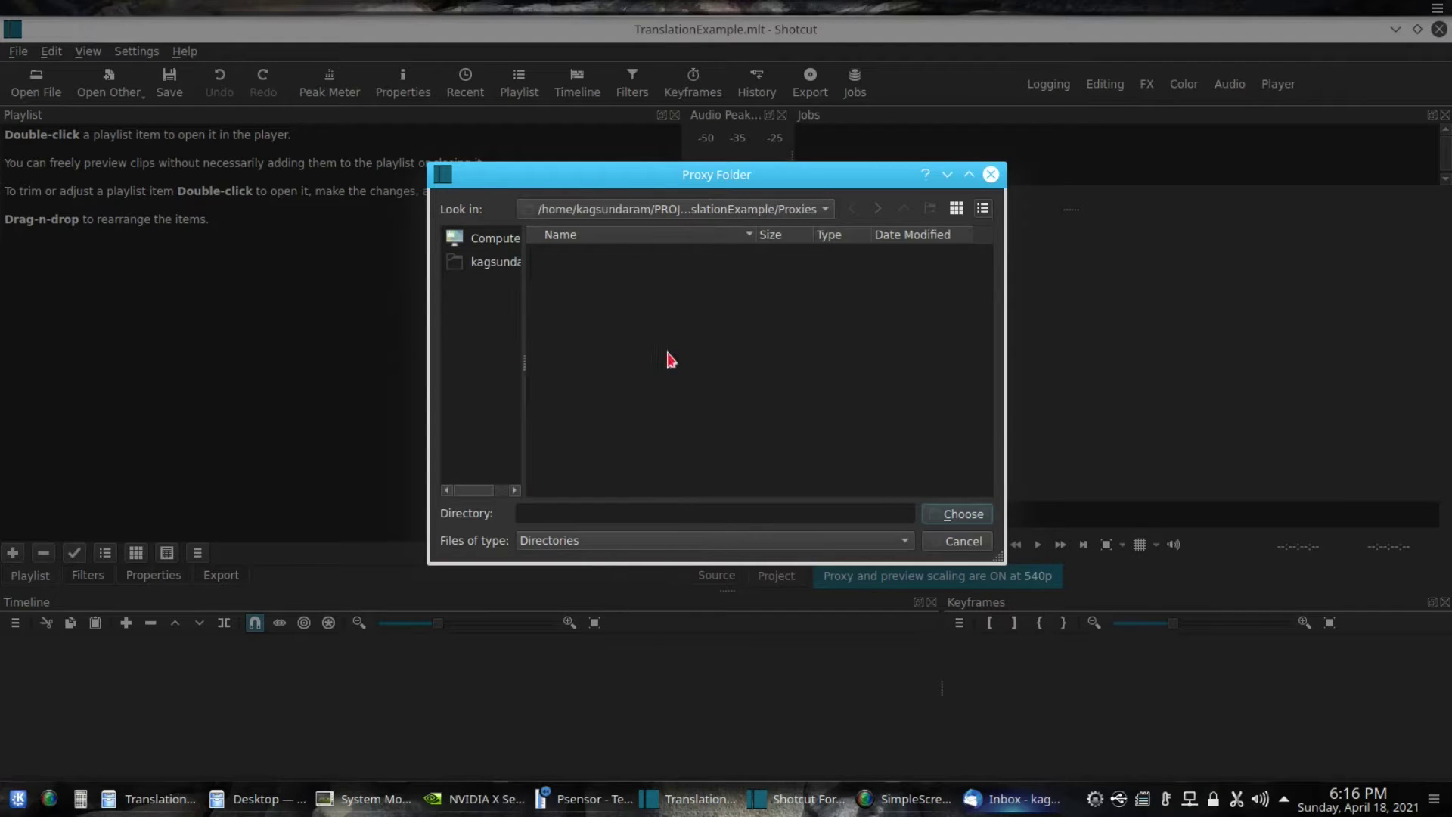
{"action": "left_click", "coordinate": [974, 514]}
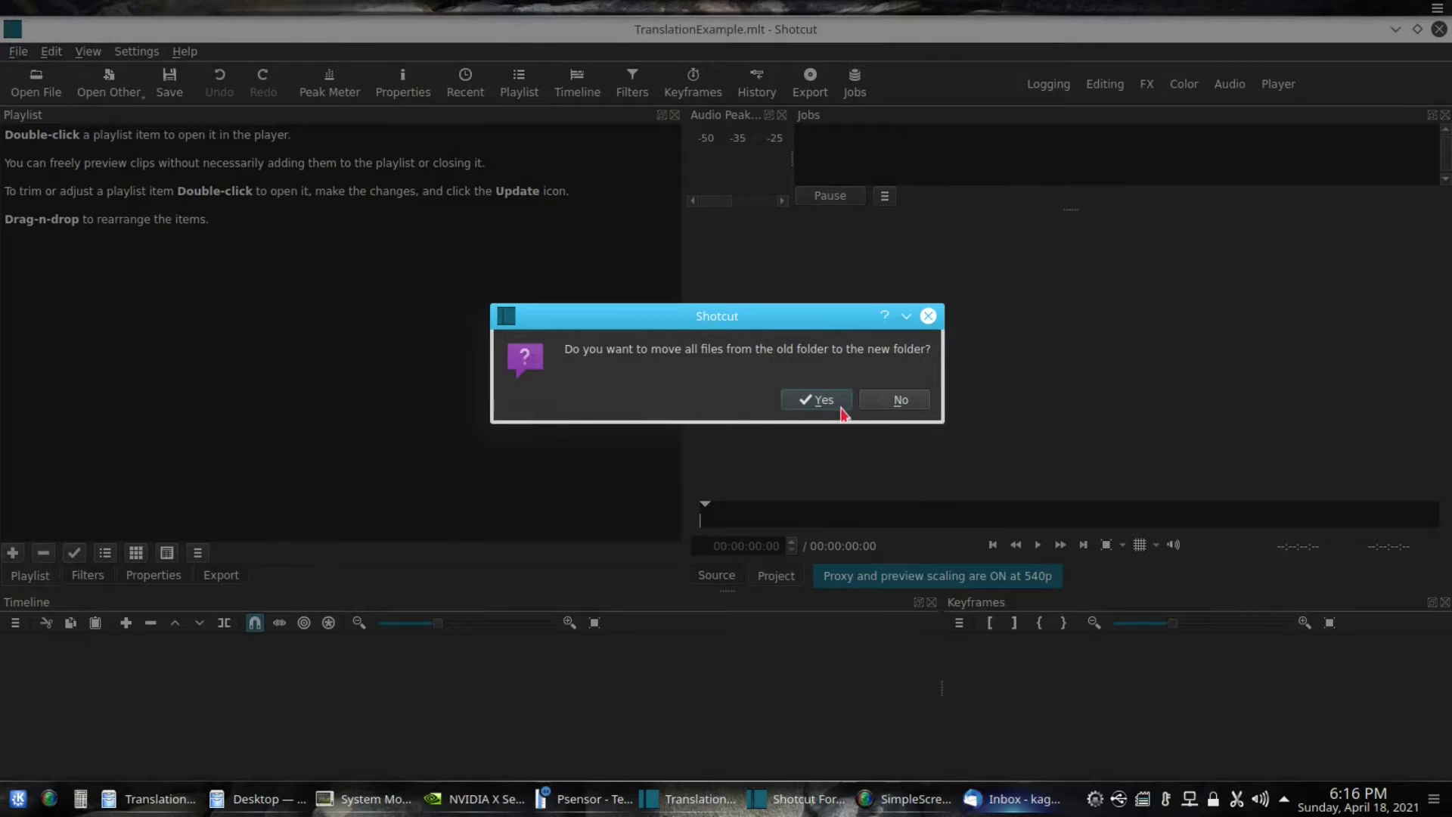
{"action": "left_click", "coordinate": [893, 401]}
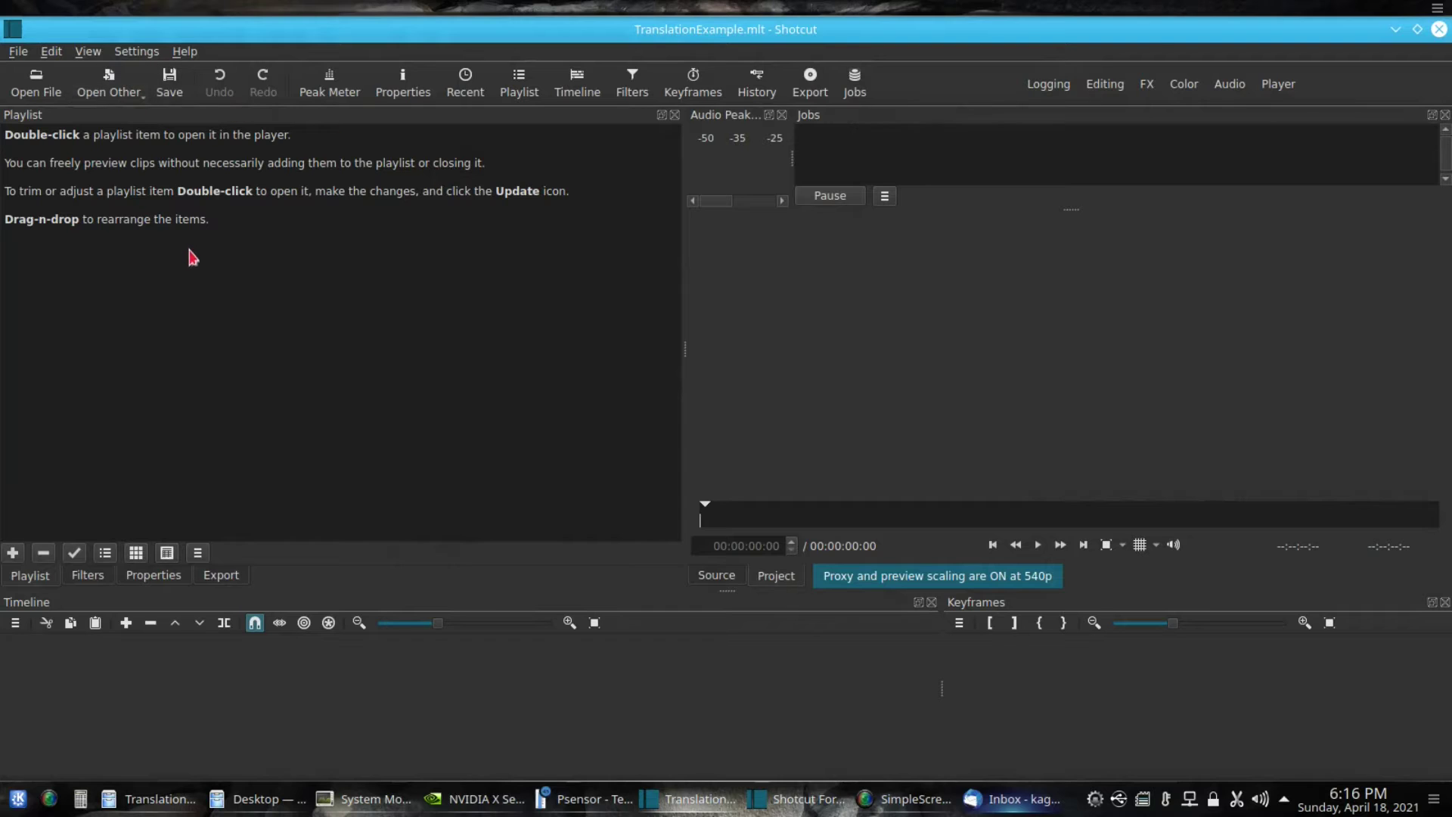
- Add TranslationSimulation011.mp4 and TranslationSource011.mp4 from the project's Psalm 1 folder in Dolphin to the Shotcut playlist
{"action": "left_click", "coordinate": [162, 803]}
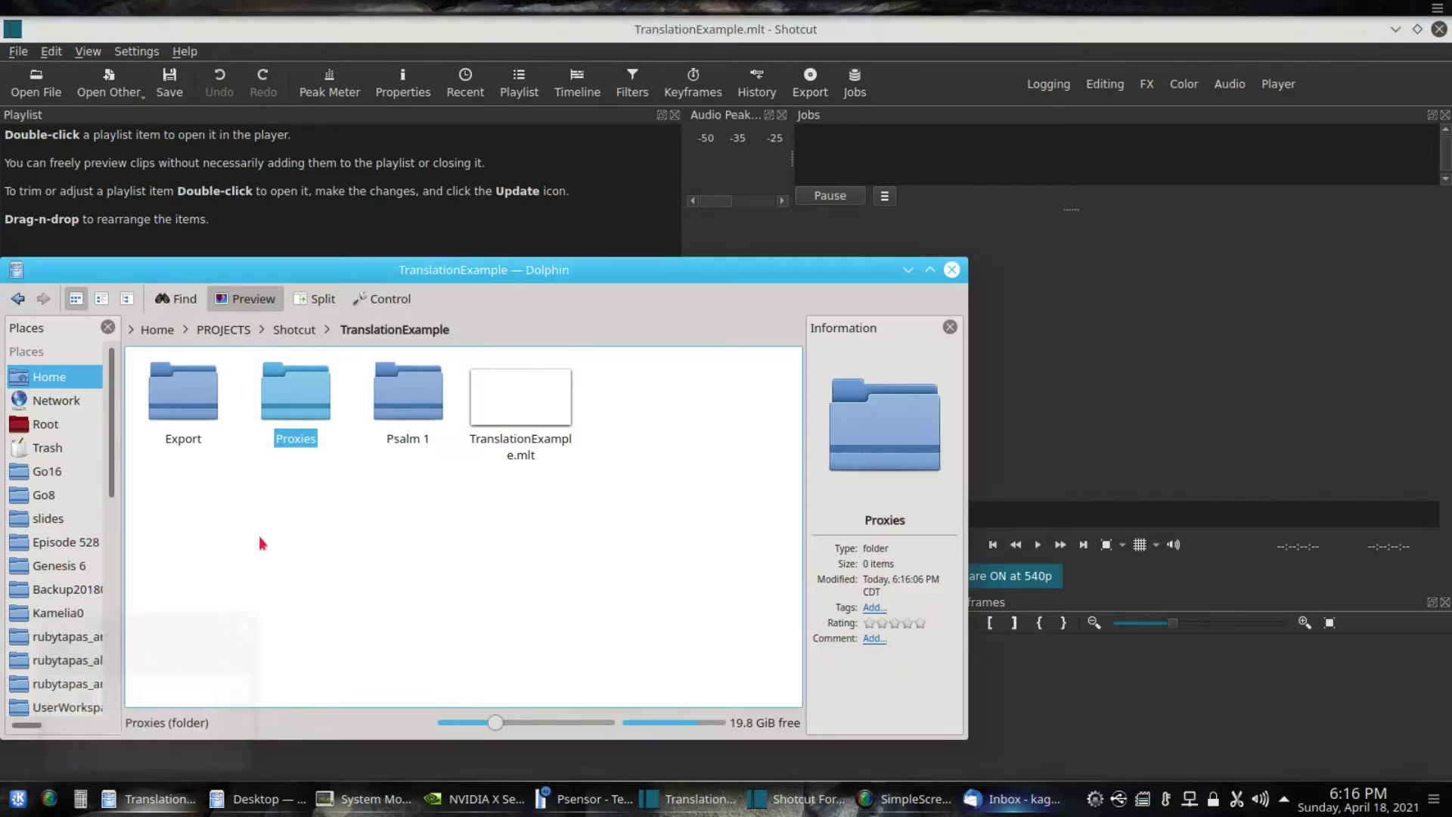
{"action": "double_click", "coordinate": [412, 401]}
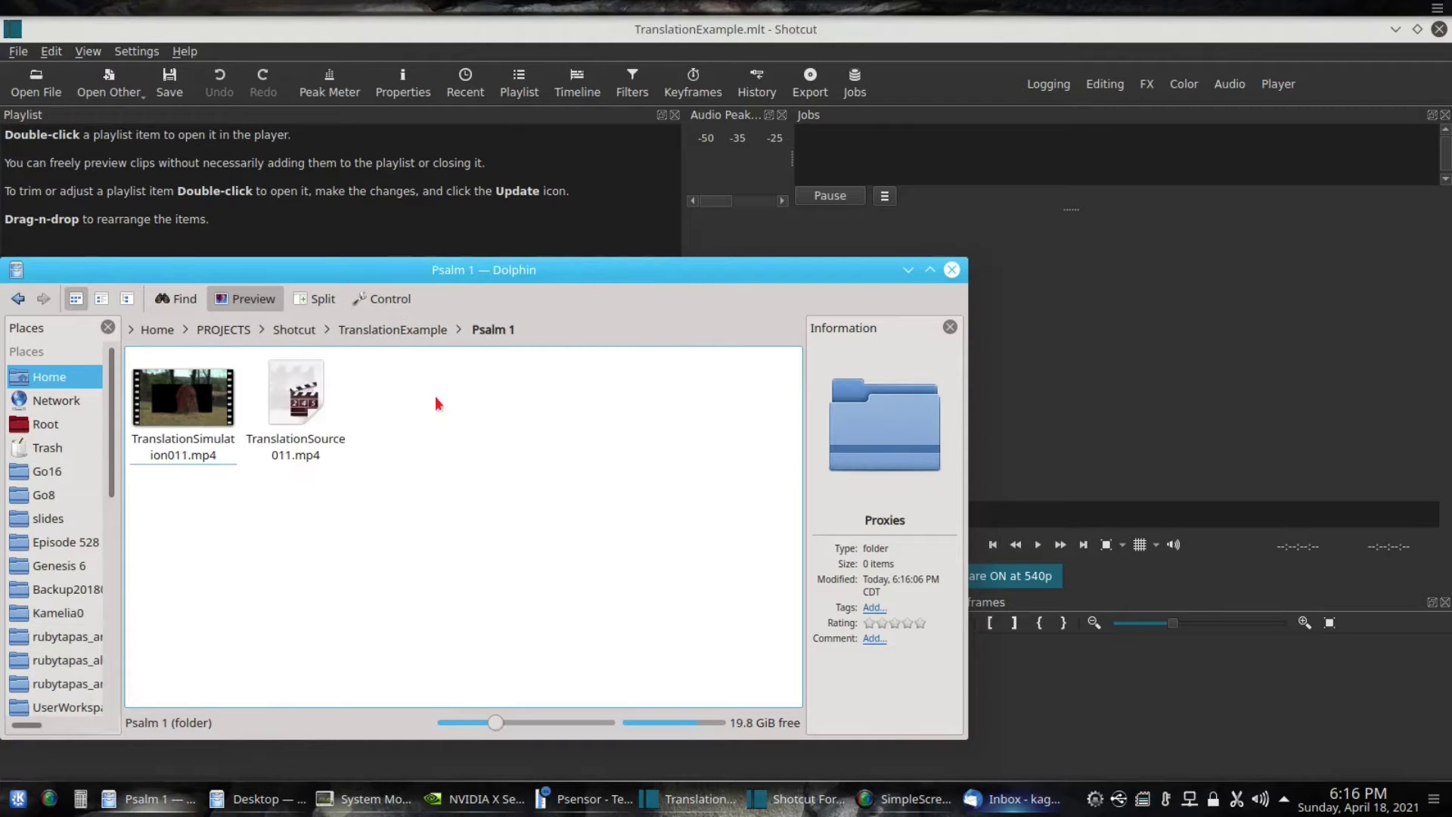
{"action": "left_click_drag", "start_coordinate": [402, 418], "coordinate": [161, 178]}
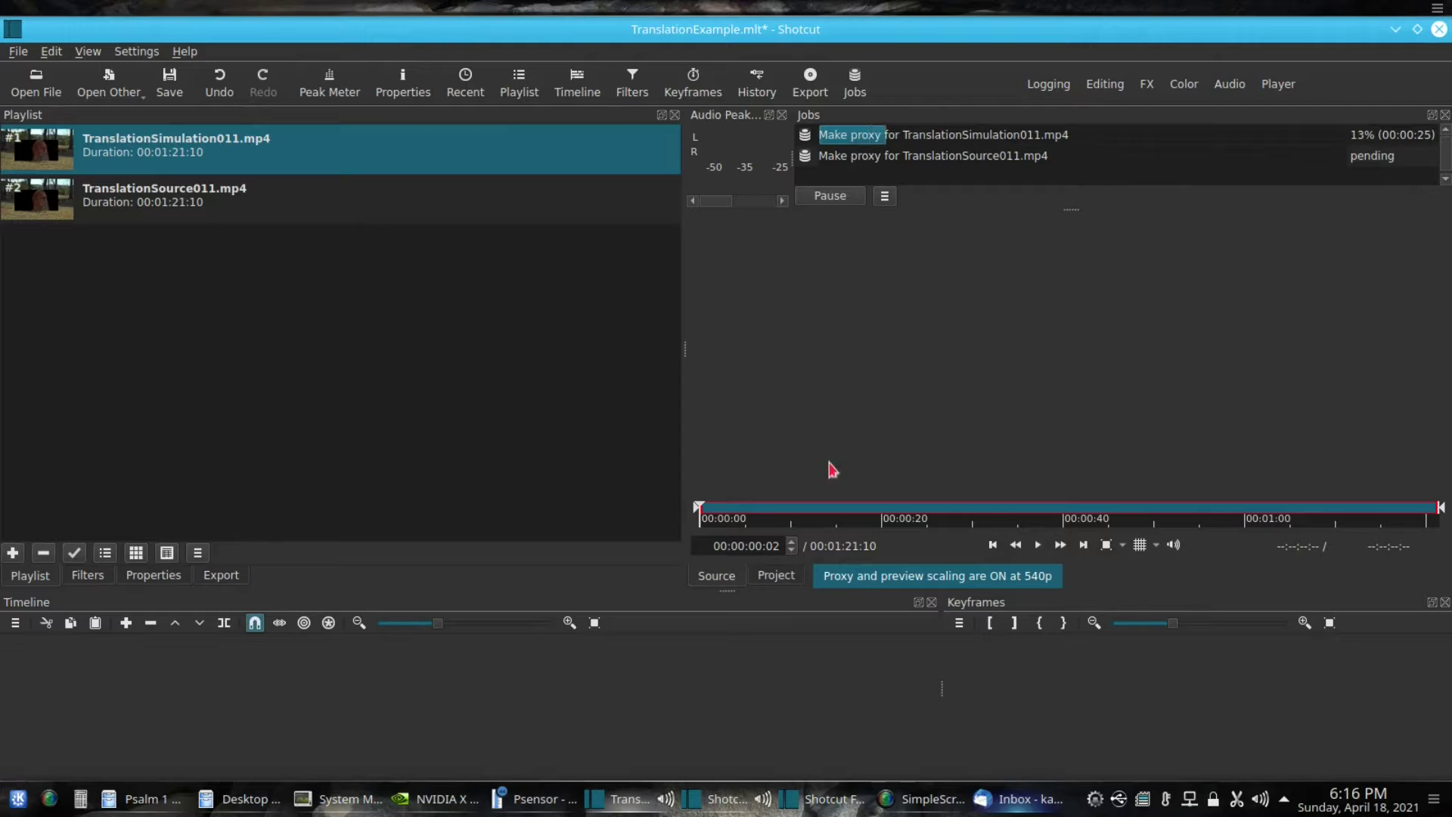
- Add one video track and one audio track to the empty timeline
{"action": "left_click", "coordinate": [16, 625]}
{"action": "mouse_move", "coordinate": [121, 660]}
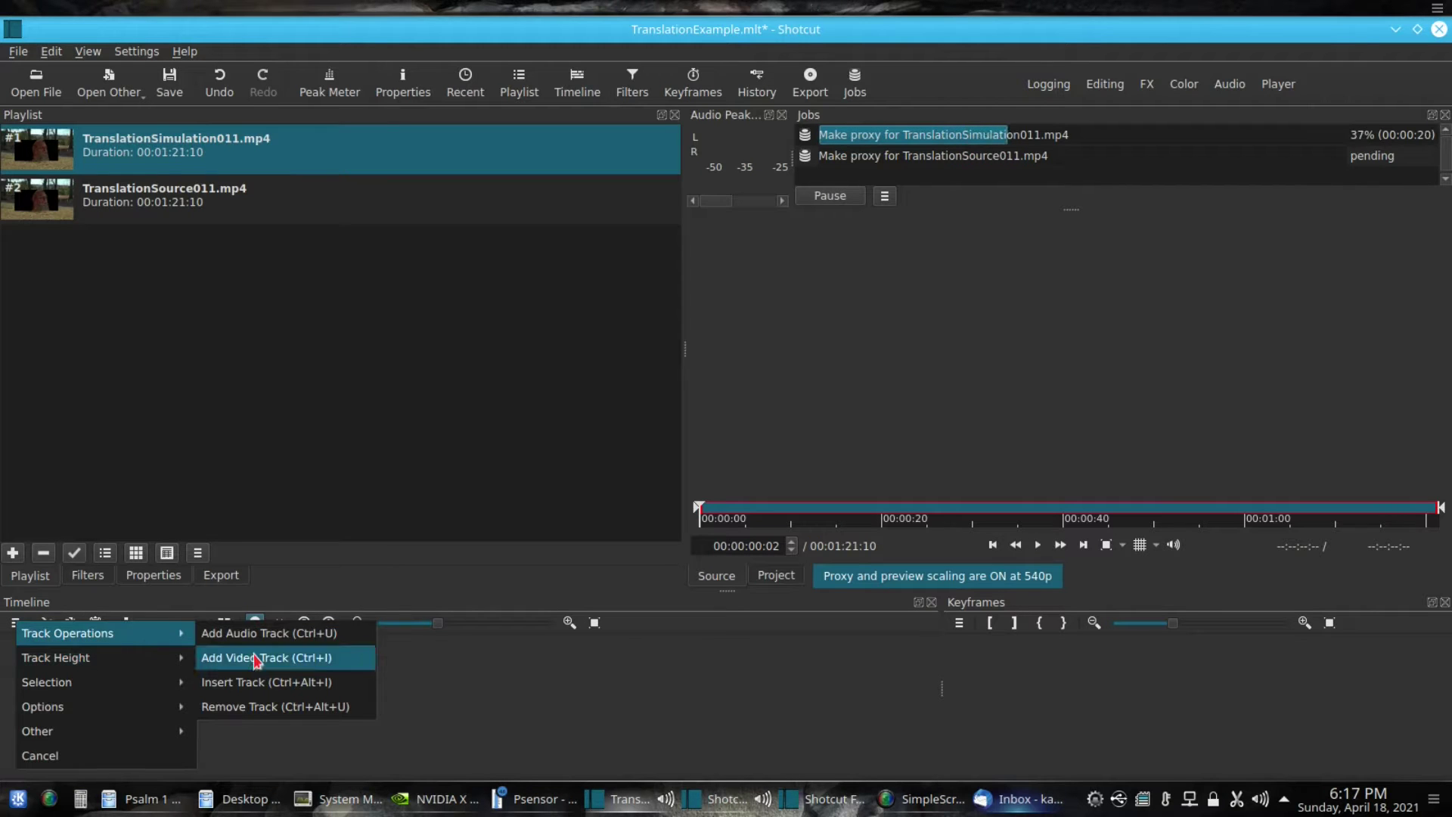
{"action": "left_click", "coordinate": [257, 658]}
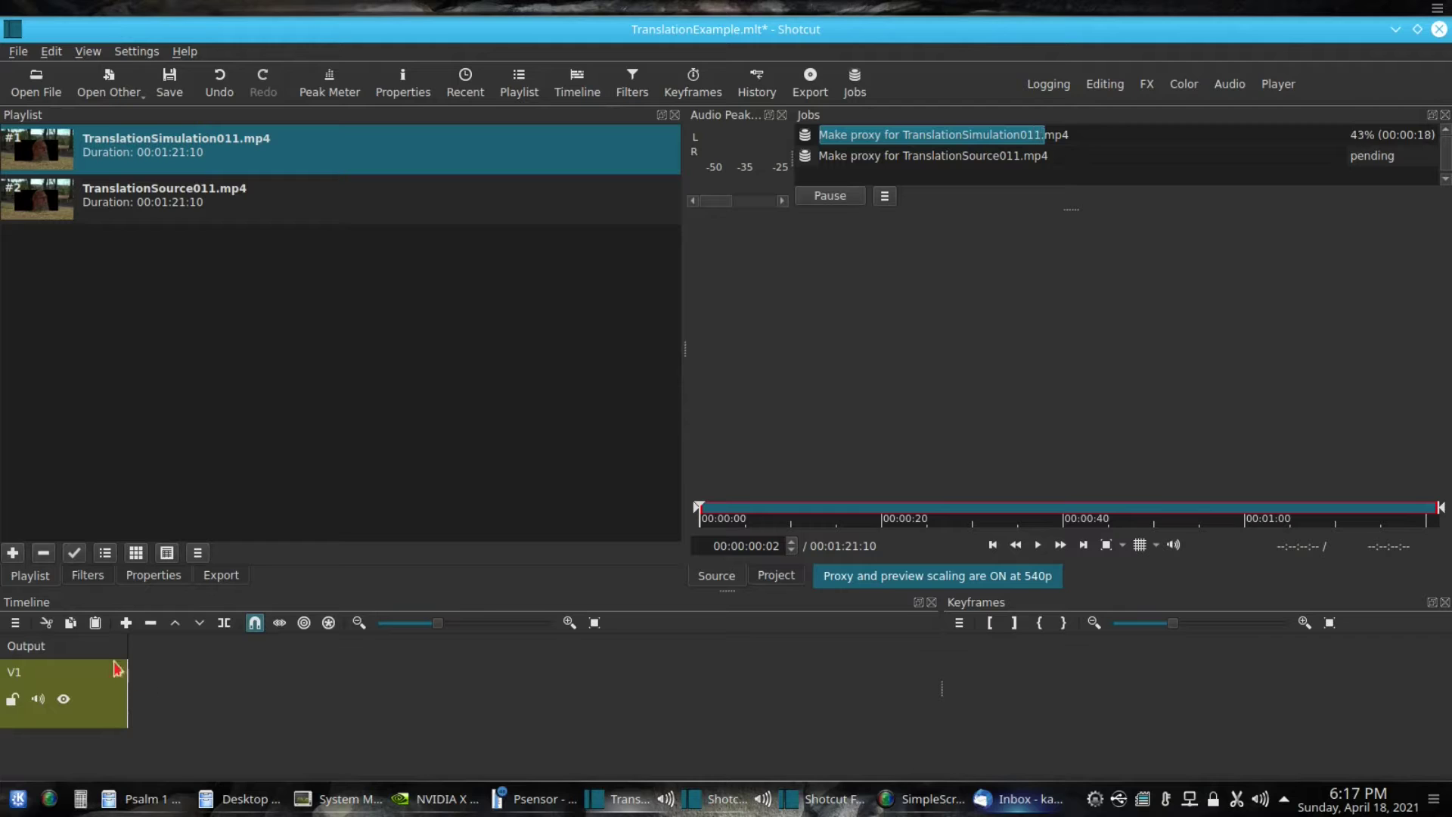
{"action": "left_click", "coordinate": [16, 624]}
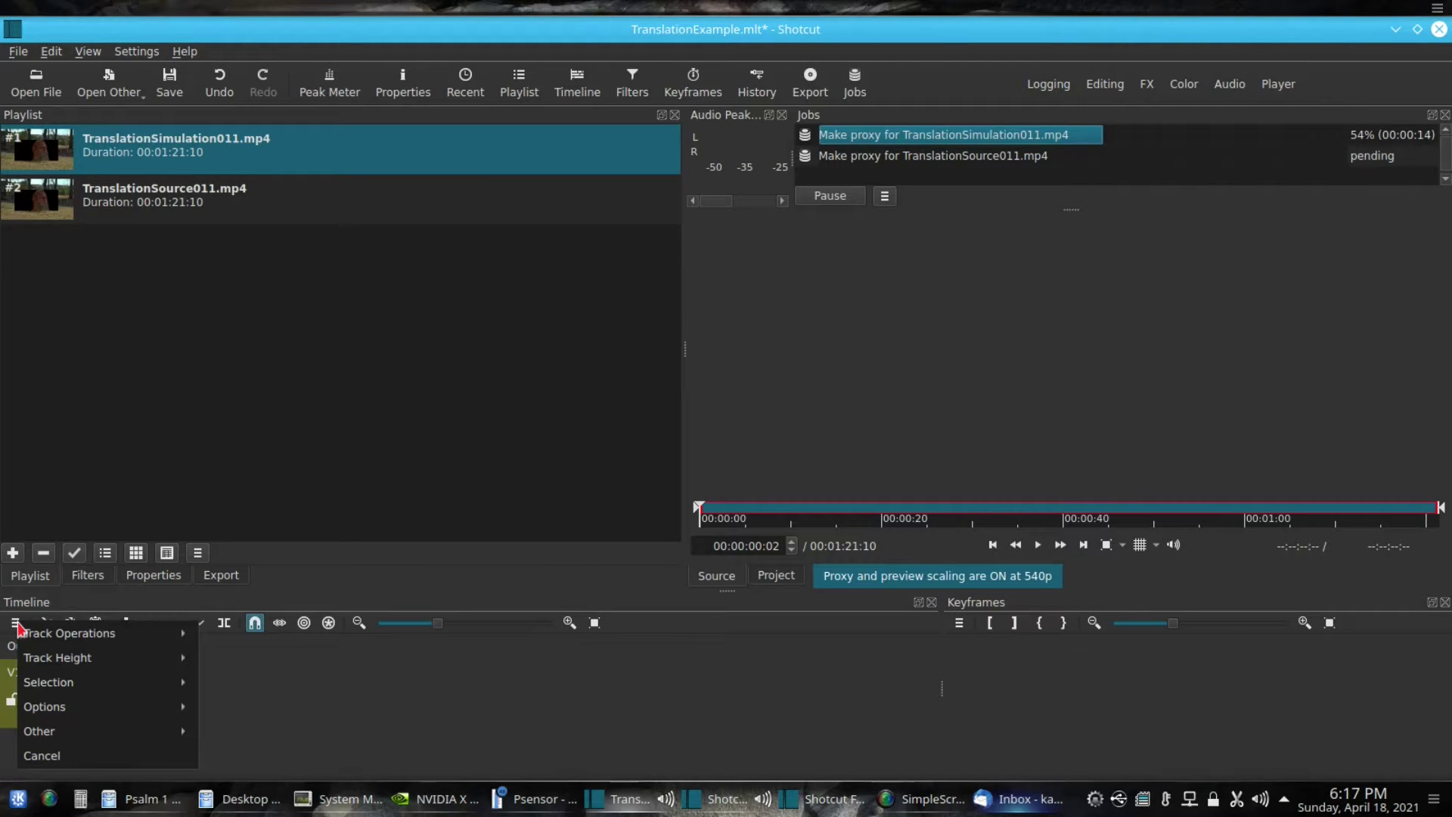
{"action": "mouse_move", "coordinate": [30, 635]}
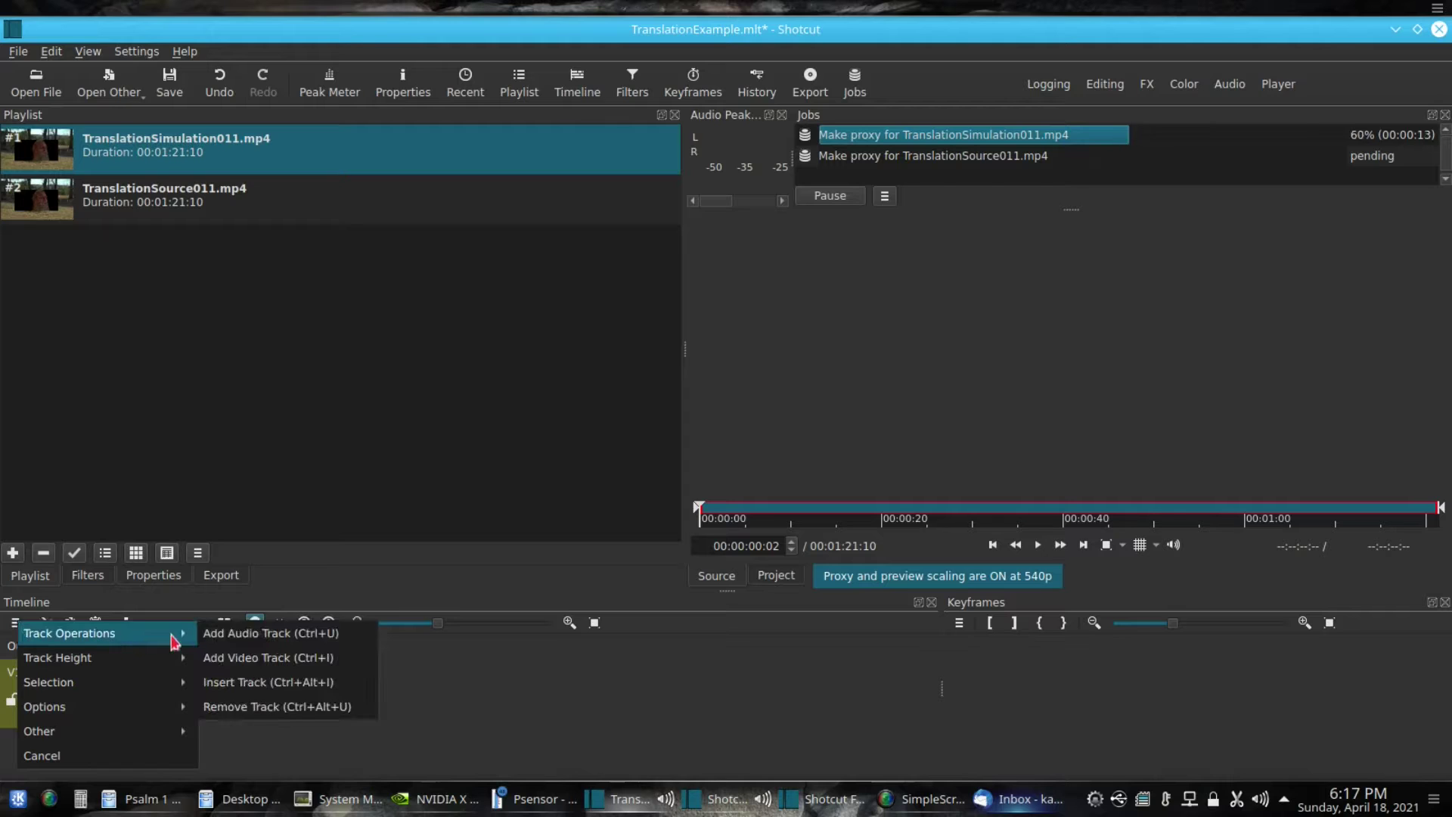
{"action": "left_click", "coordinate": [257, 641]}
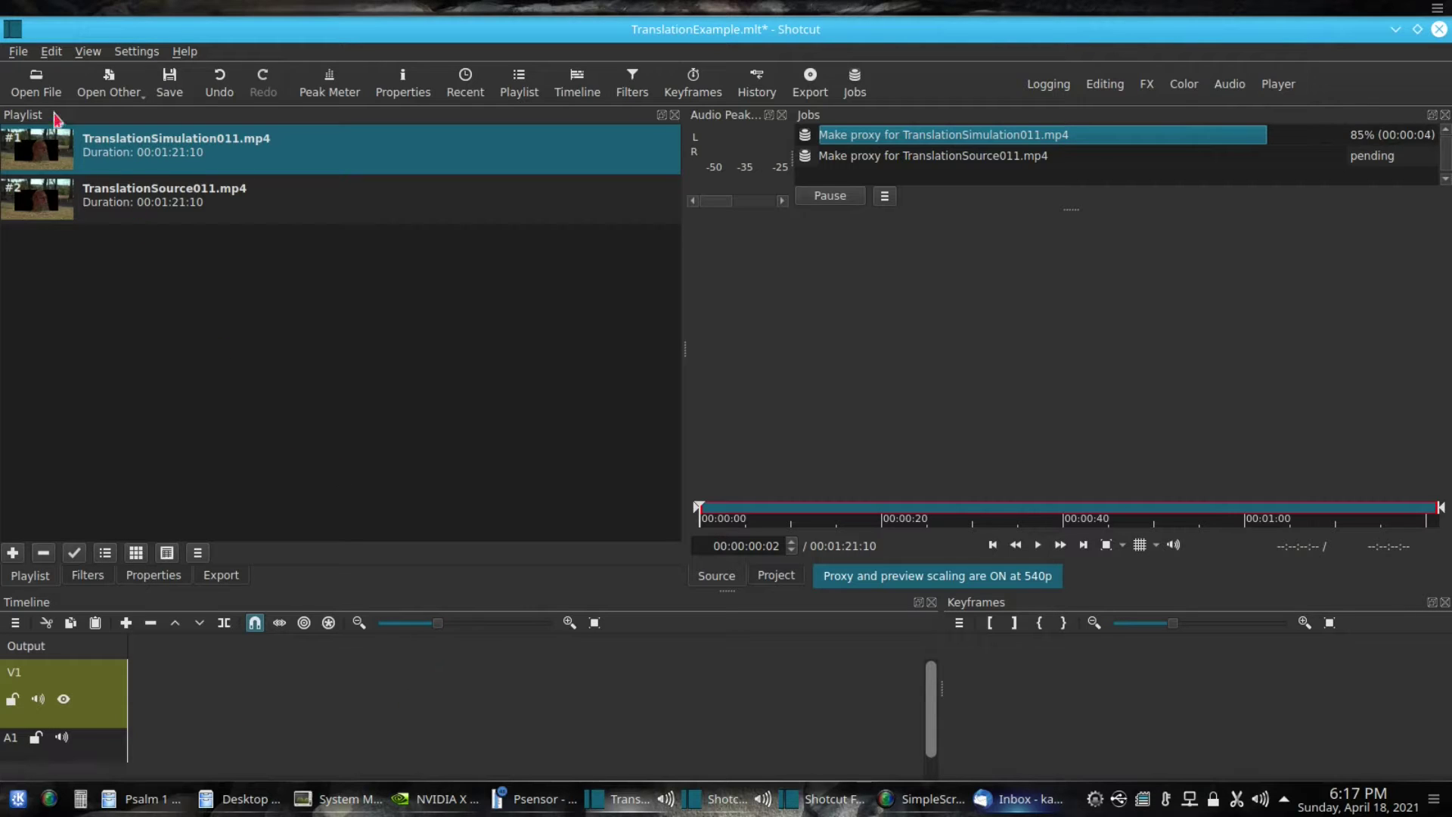
- Save the project under the new name TranslationExample001.mlt in the TranslationExample folder
{"action": "left_click", "coordinate": [19, 51]}
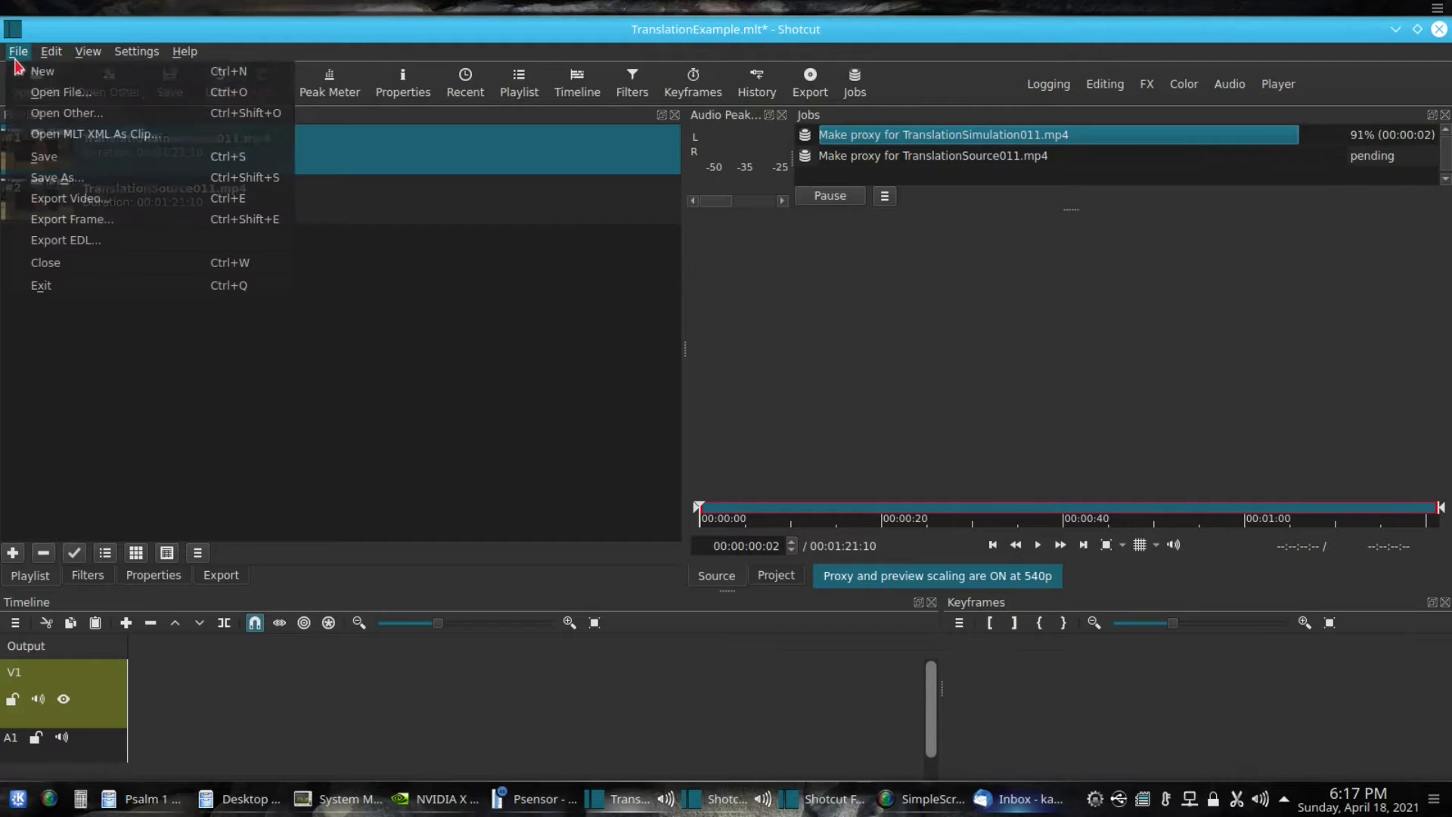
{"action": "left_click", "coordinate": [56, 177]}
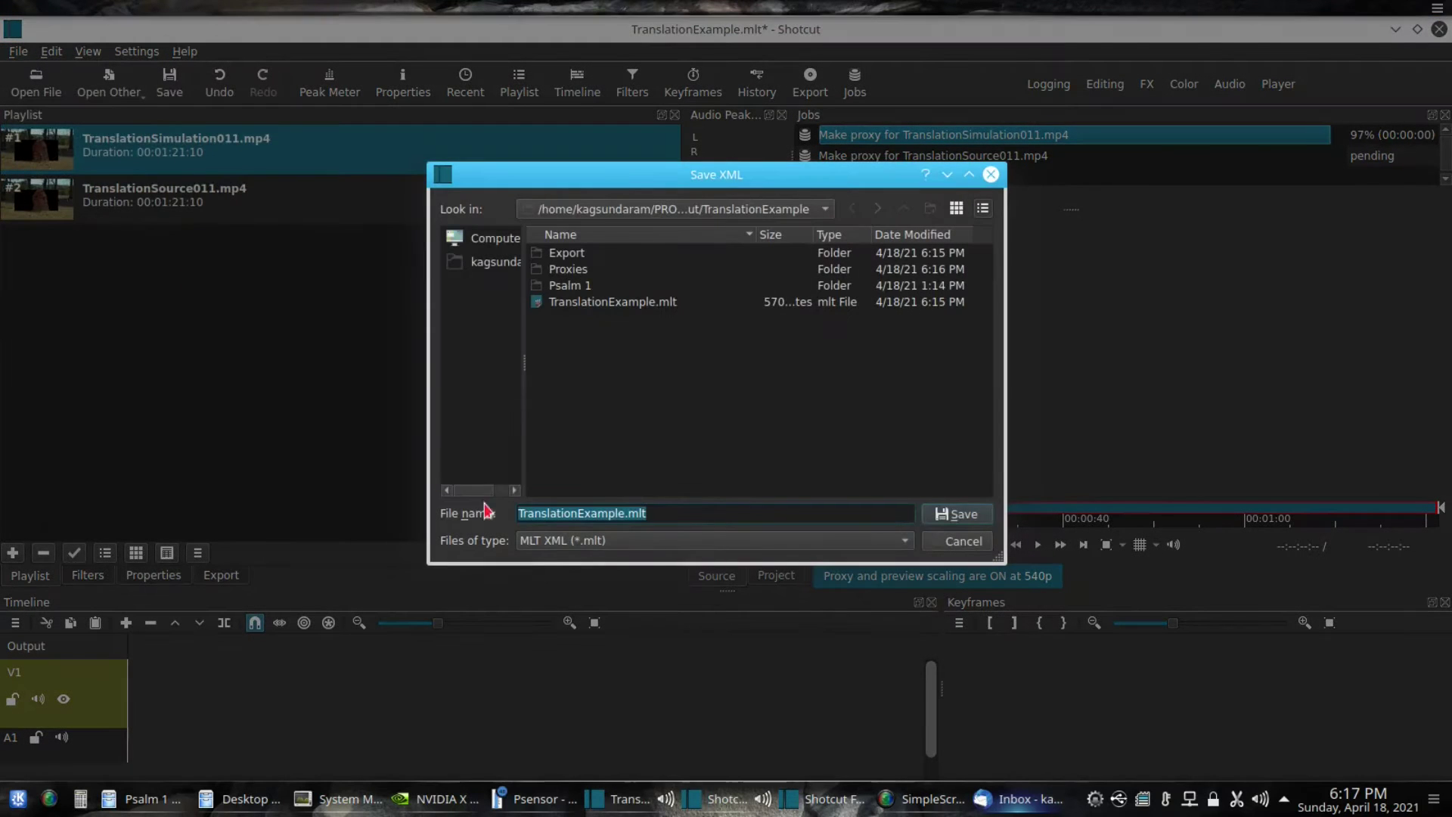
{"action": "left_click", "coordinate": [624, 515]}
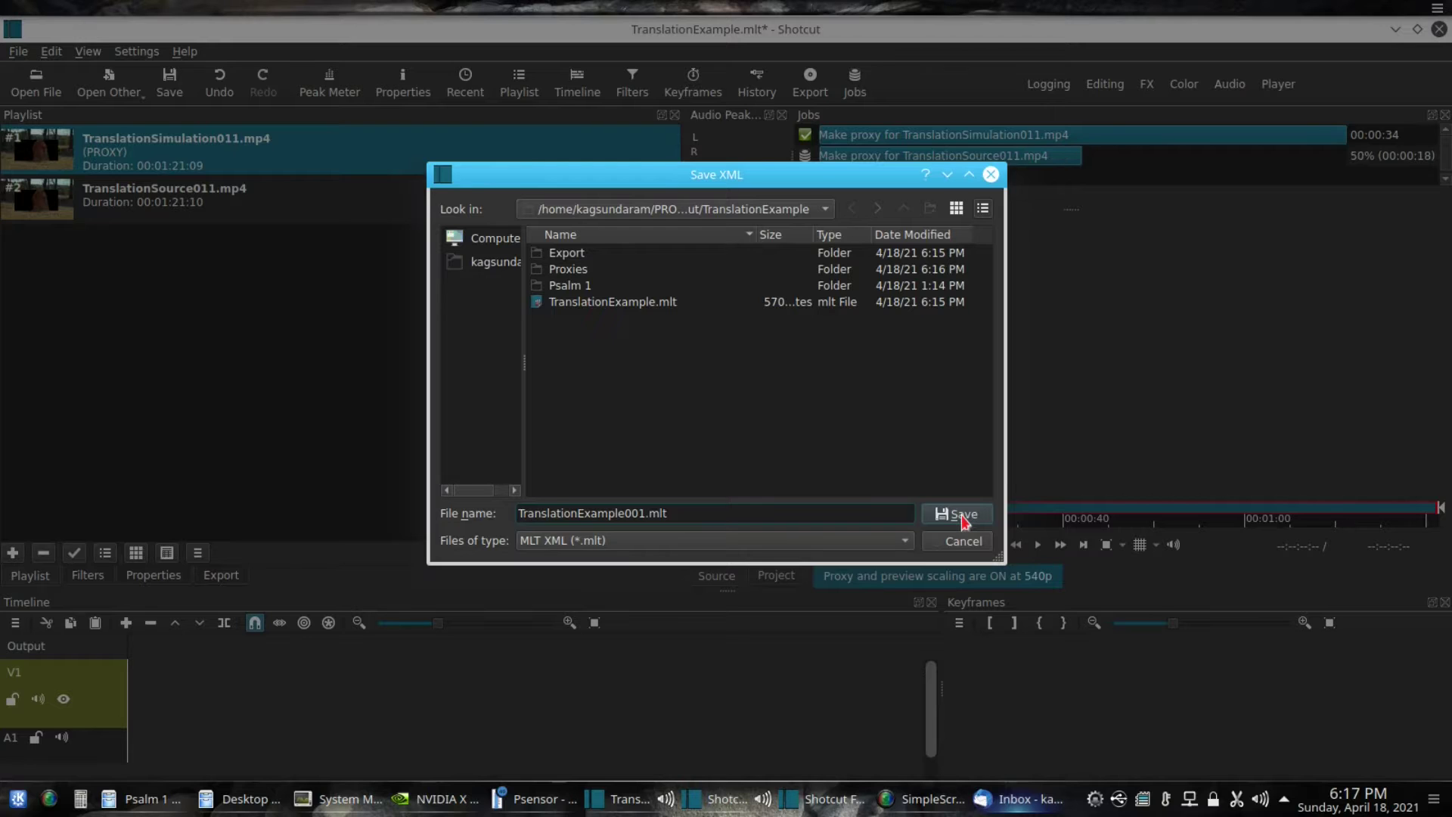
{"action": "left_click", "coordinate": [964, 520]}
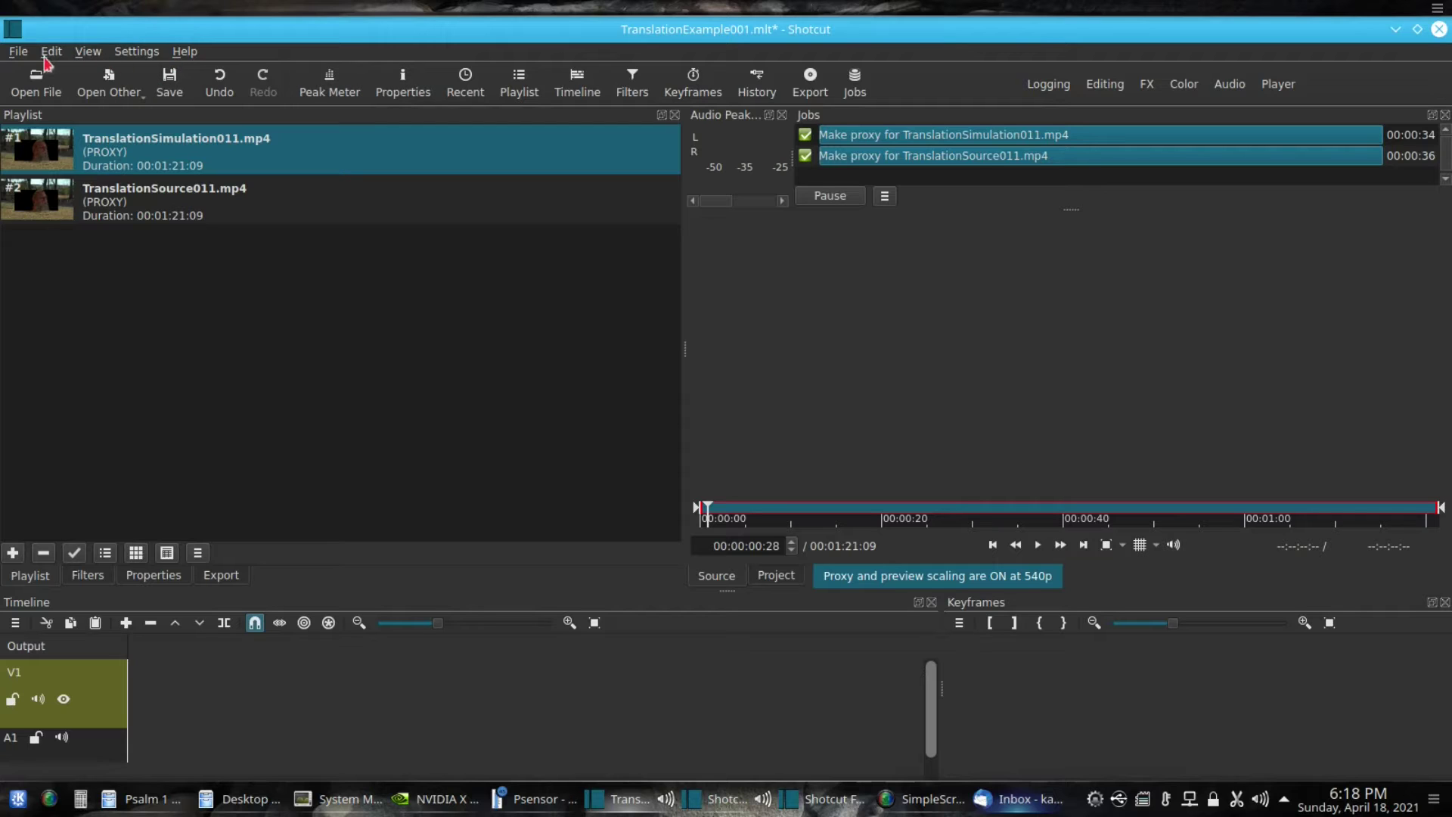
- Save another version of the project as TranslationExample002.mlt in the same folder
{"action": "left_click", "coordinate": [18, 51]}
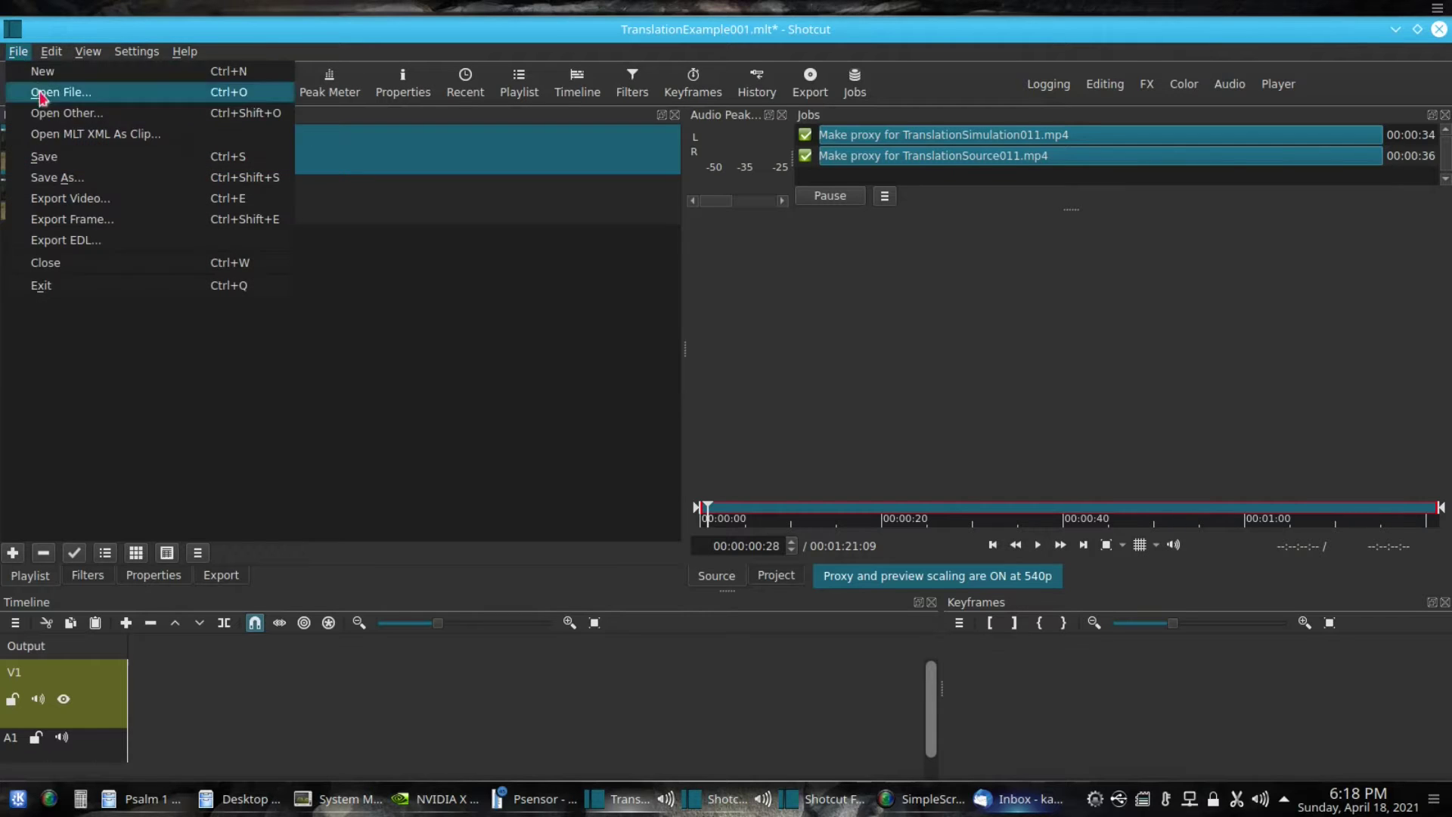
{"action": "left_click", "coordinate": [125, 177]}
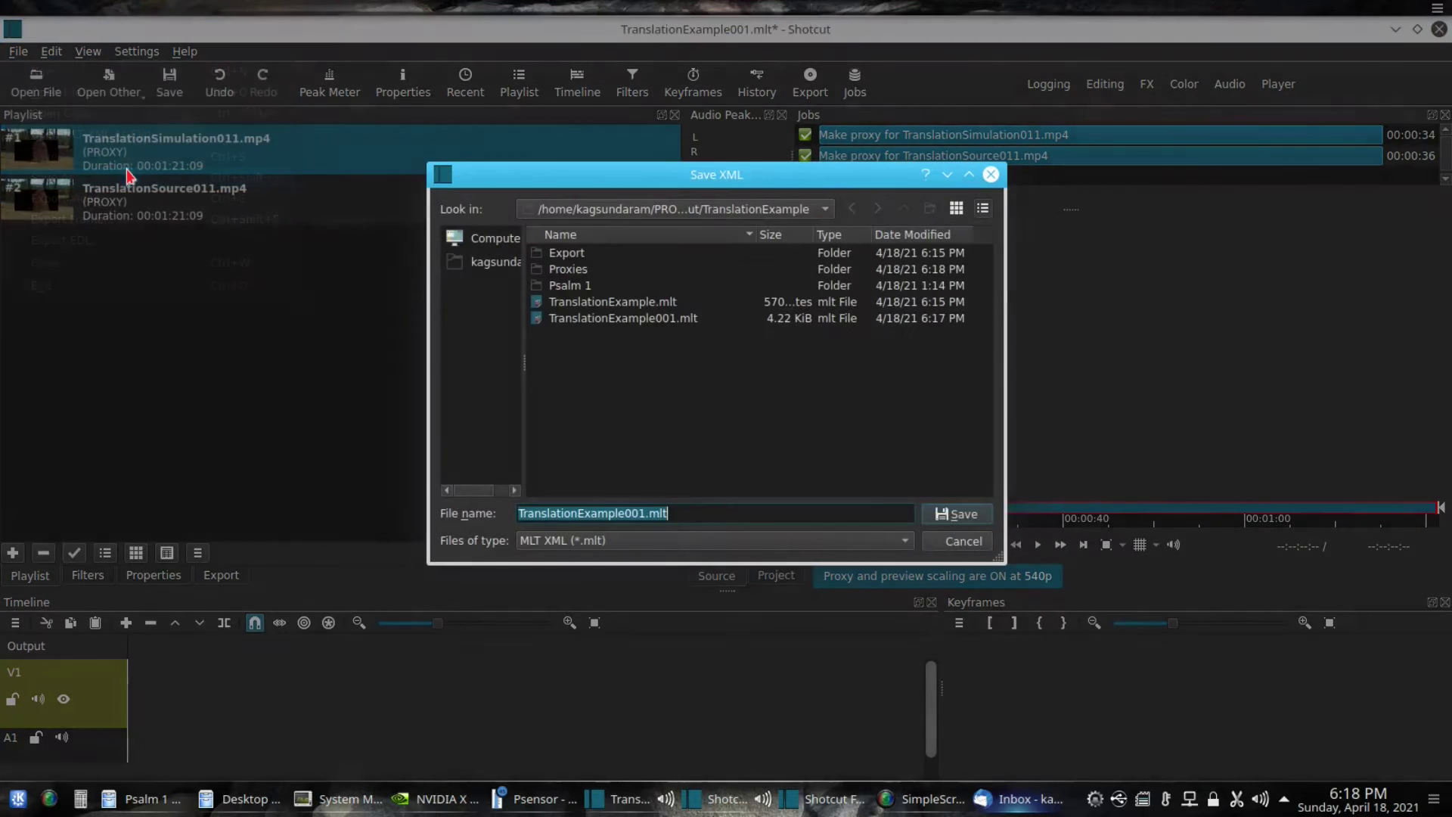
{"action": "left_click", "coordinate": [641, 513]}
{"action": "left_click_drag", "start_coordinate": [644, 513], "coordinate": [639, 512]}
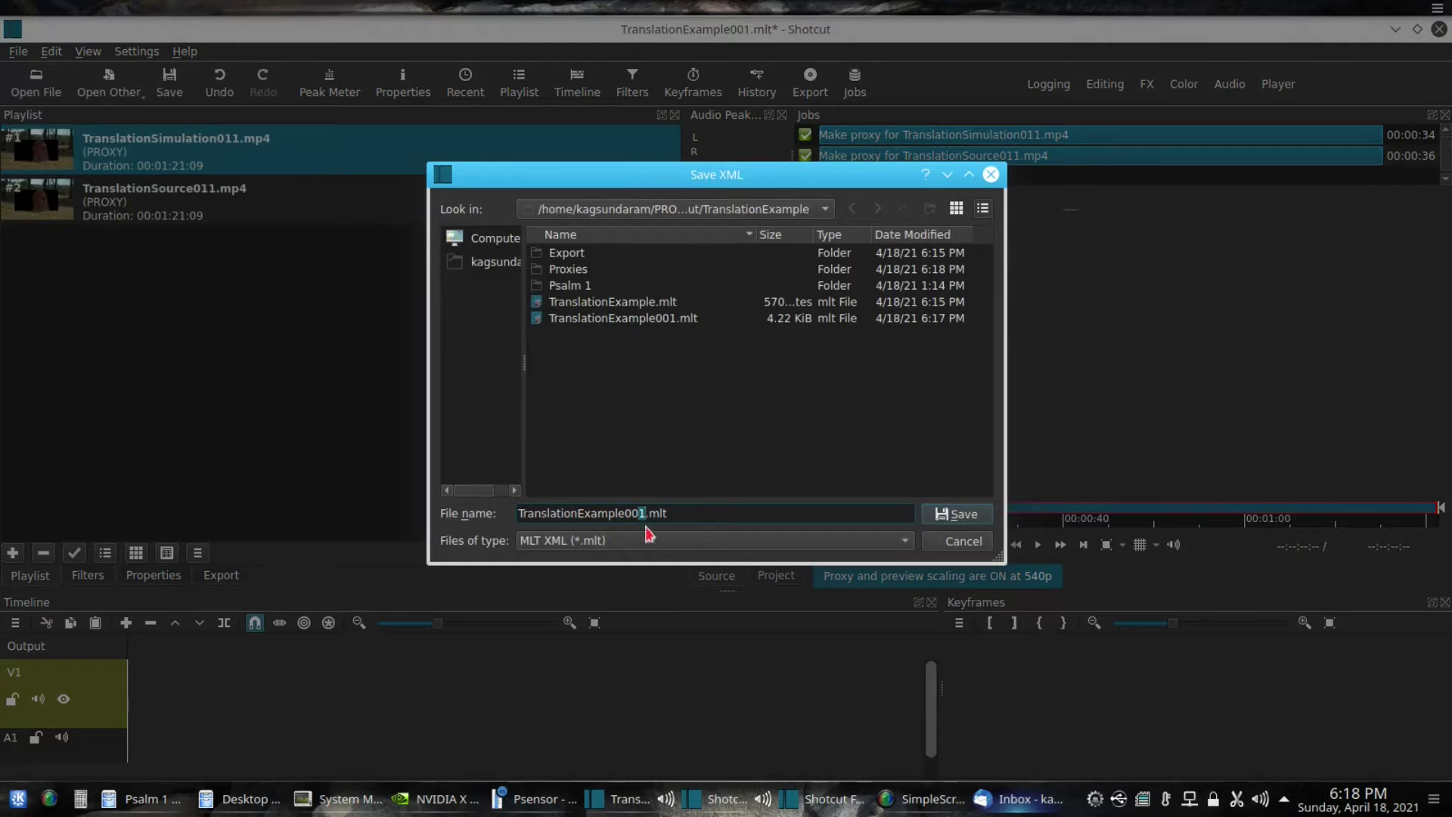
{"action": "type", "text": "2"}
{"action": "left_click", "coordinate": [968, 520]}
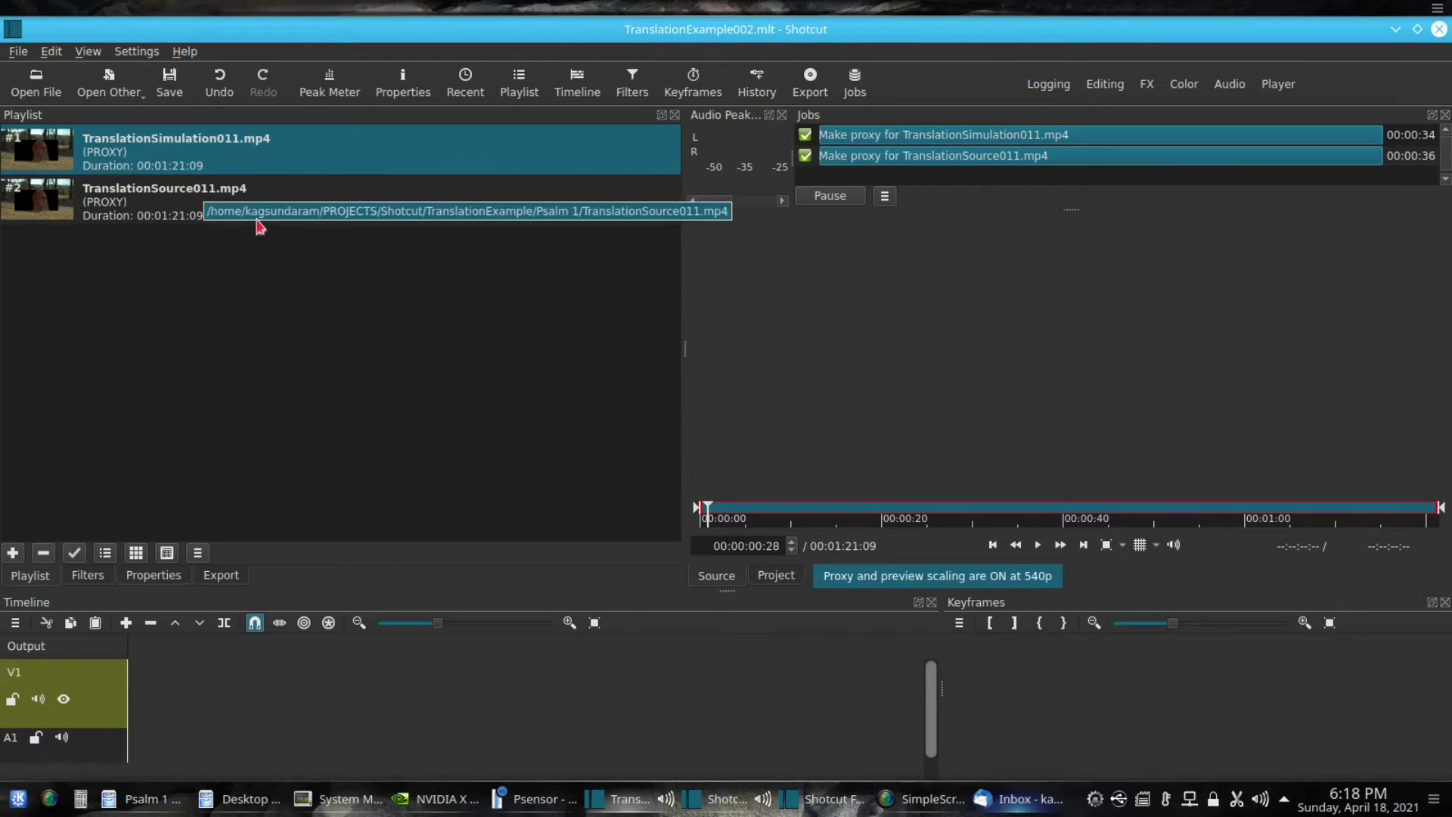
- Place TranslationSource011.mp4 on track V1 and TranslationSimulation011.mp4 on track A1, each starting about 2 seconds in, with the V1 clip slightly later
{"action": "left_click_drag", "start_coordinate": [91, 221], "coordinate": [227, 694]}
{"action": "left_click_drag", "start_coordinate": [330, 697], "coordinate": [271, 691]}
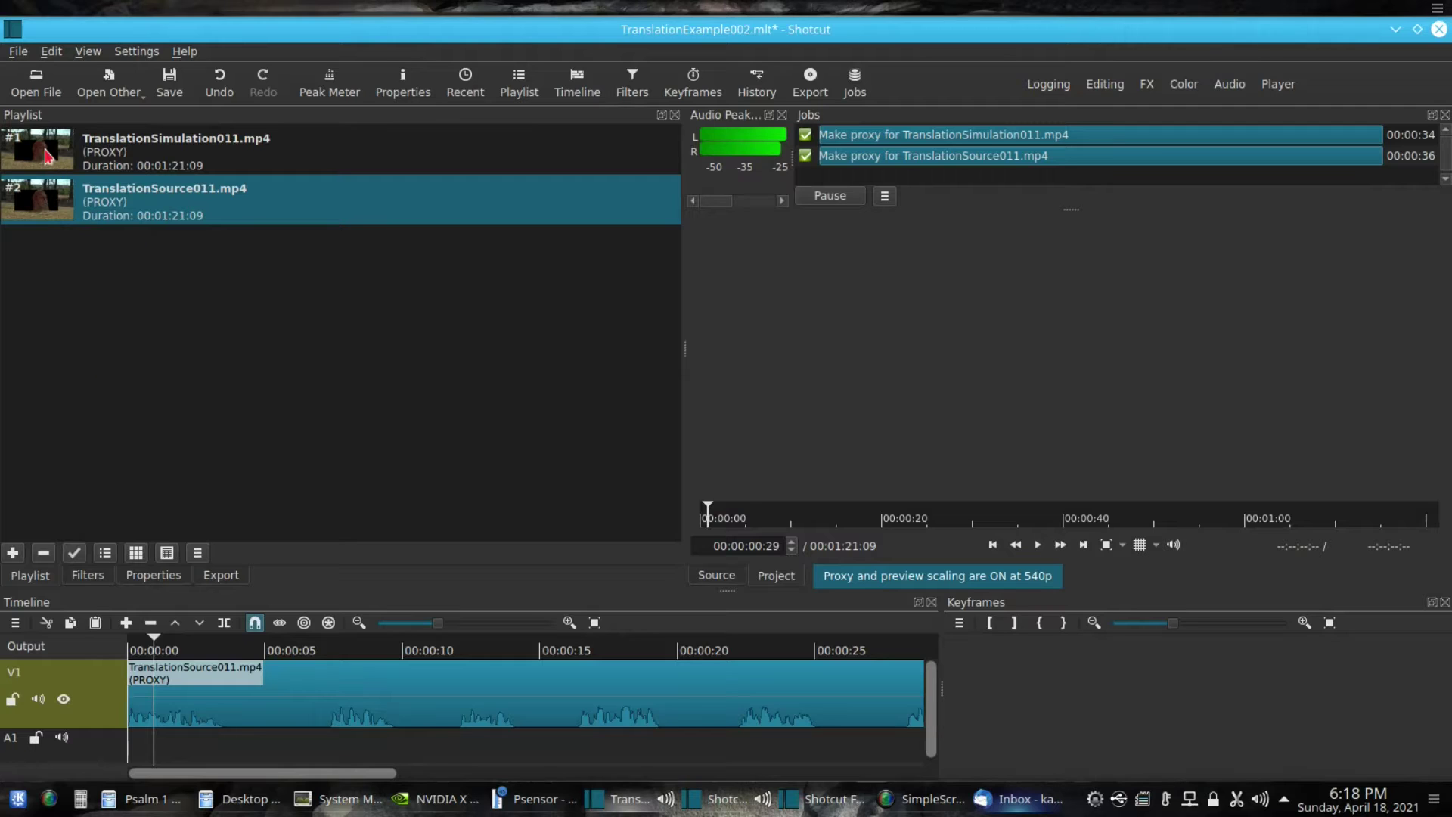
{"action": "left_click_drag", "start_coordinate": [47, 155], "coordinate": [180, 741]}
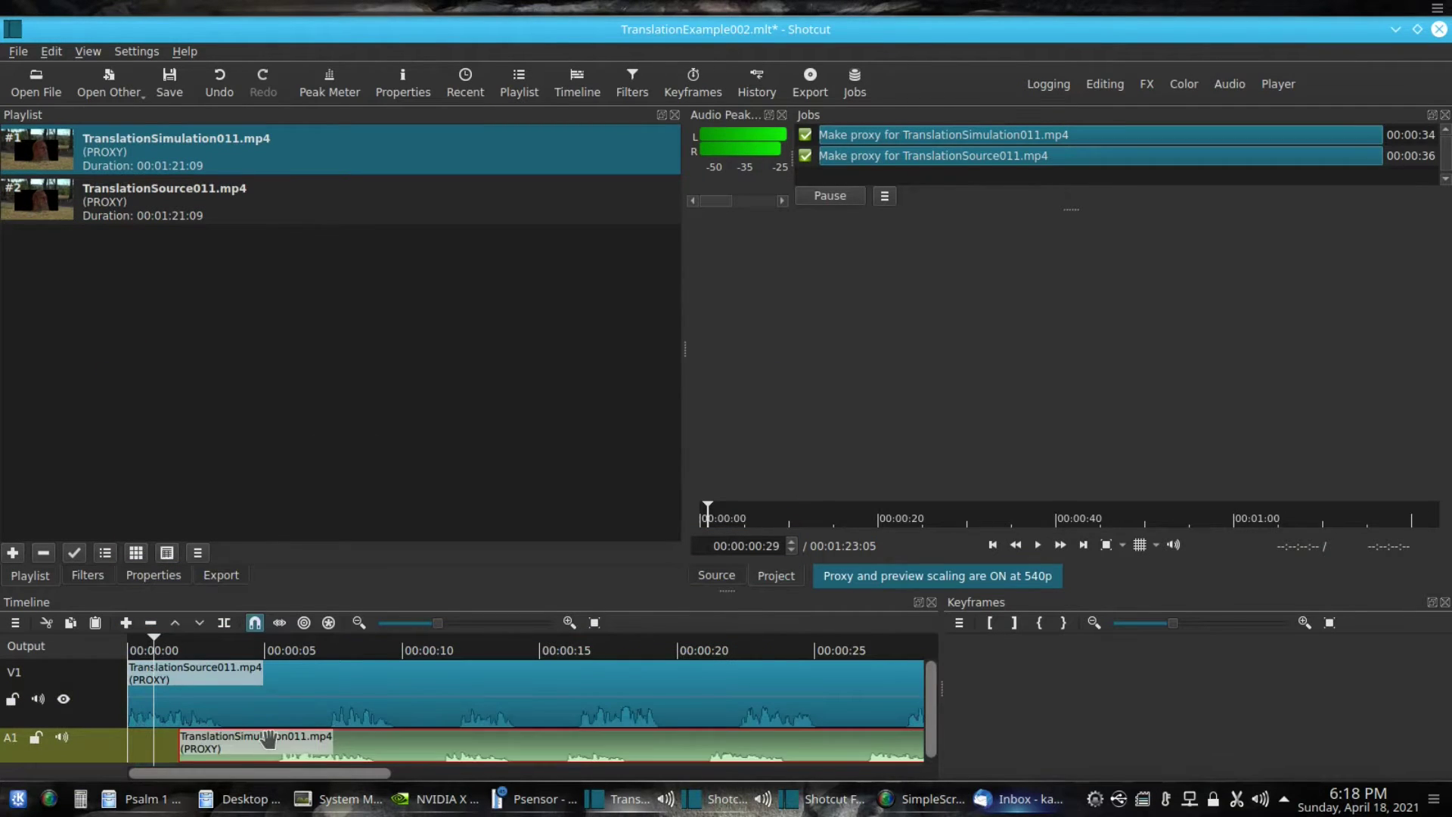
{"action": "left_click_drag", "start_coordinate": [373, 674], "coordinate": [435, 676]}
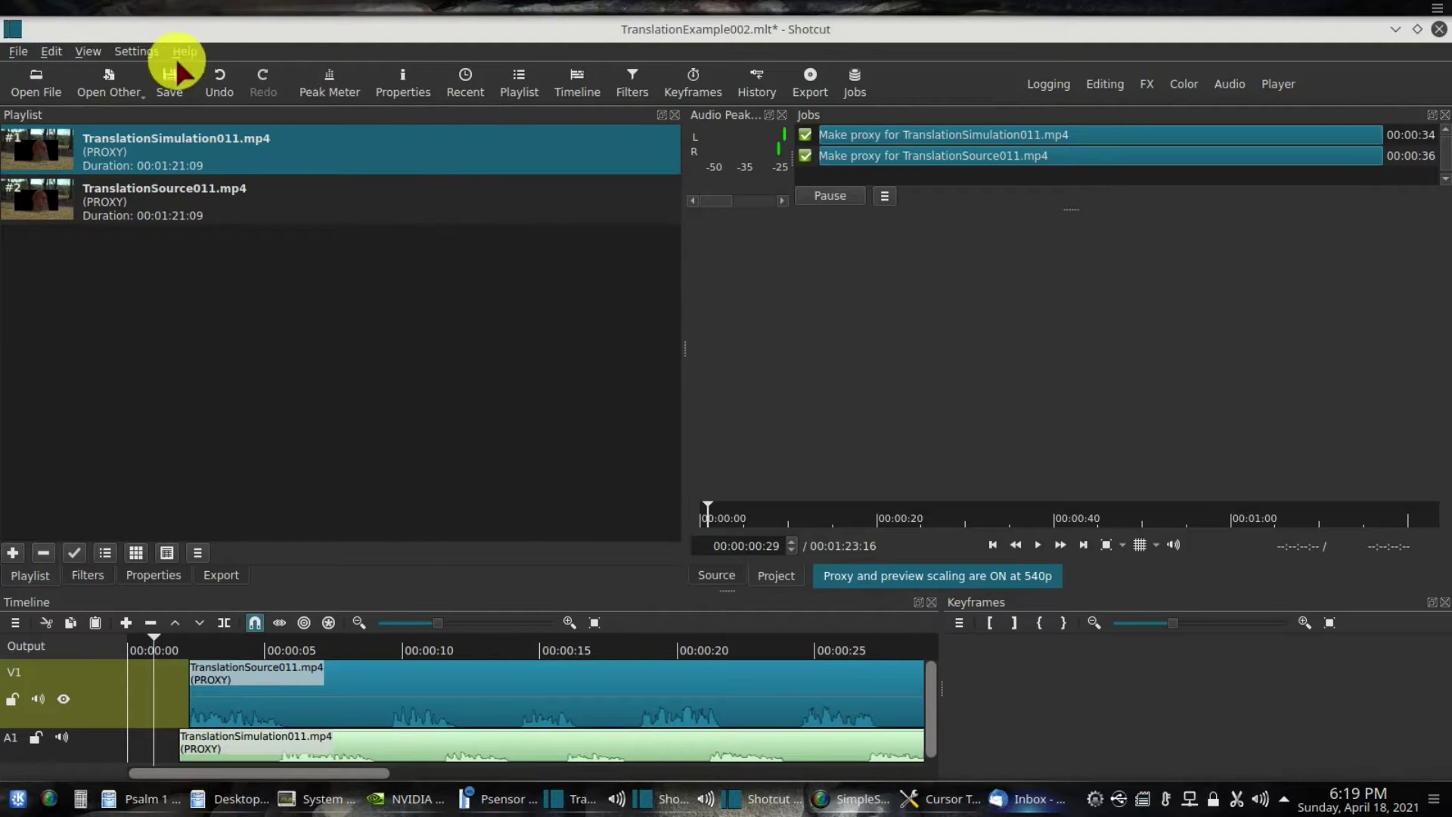
- Set the external monitor to None, and preview the timeline at 00:00:09:14 with the A1 clip selected
{"action": "left_click", "coordinate": [127, 51]}
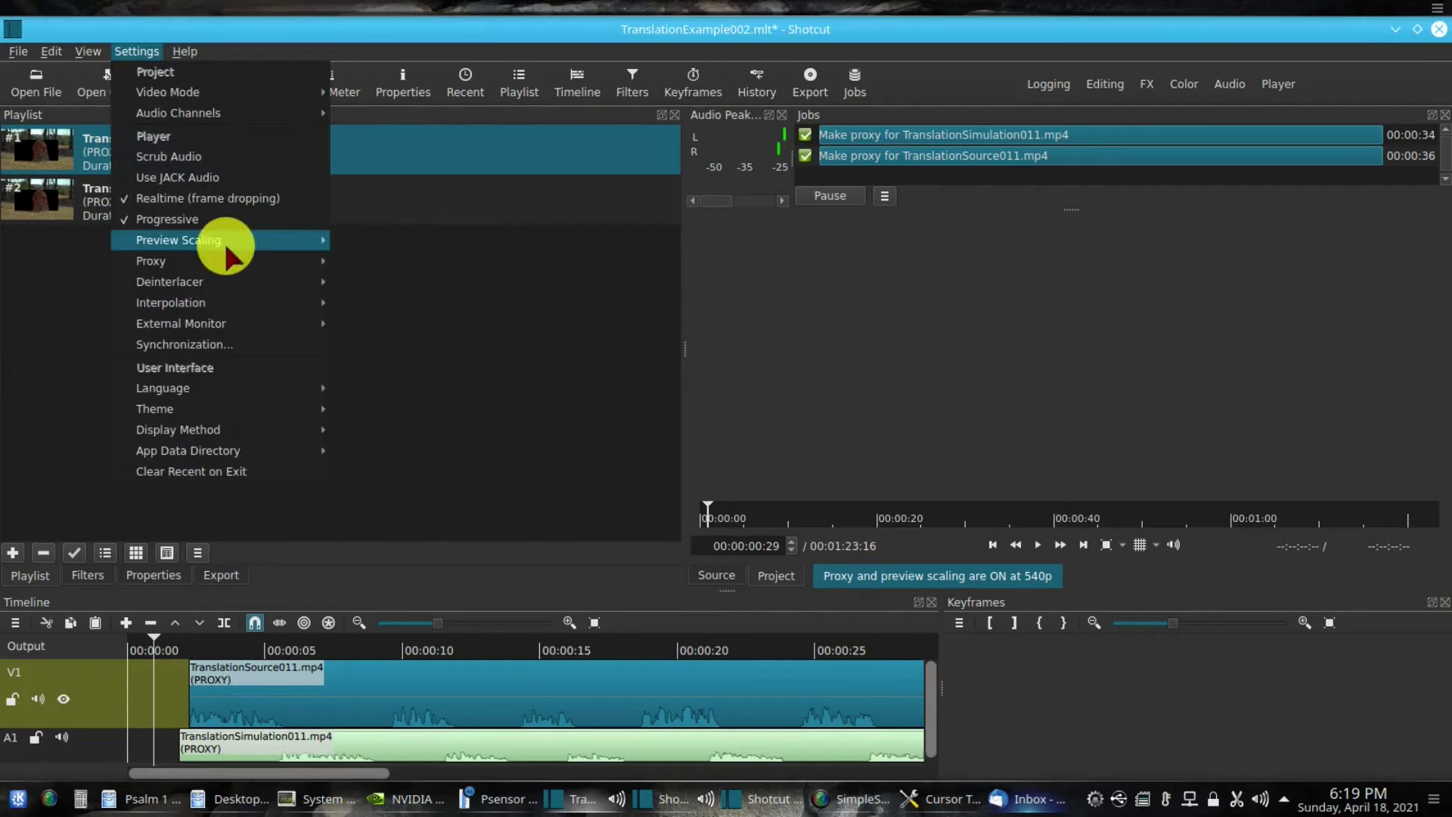
{"action": "mouse_move", "coordinate": [259, 321]}
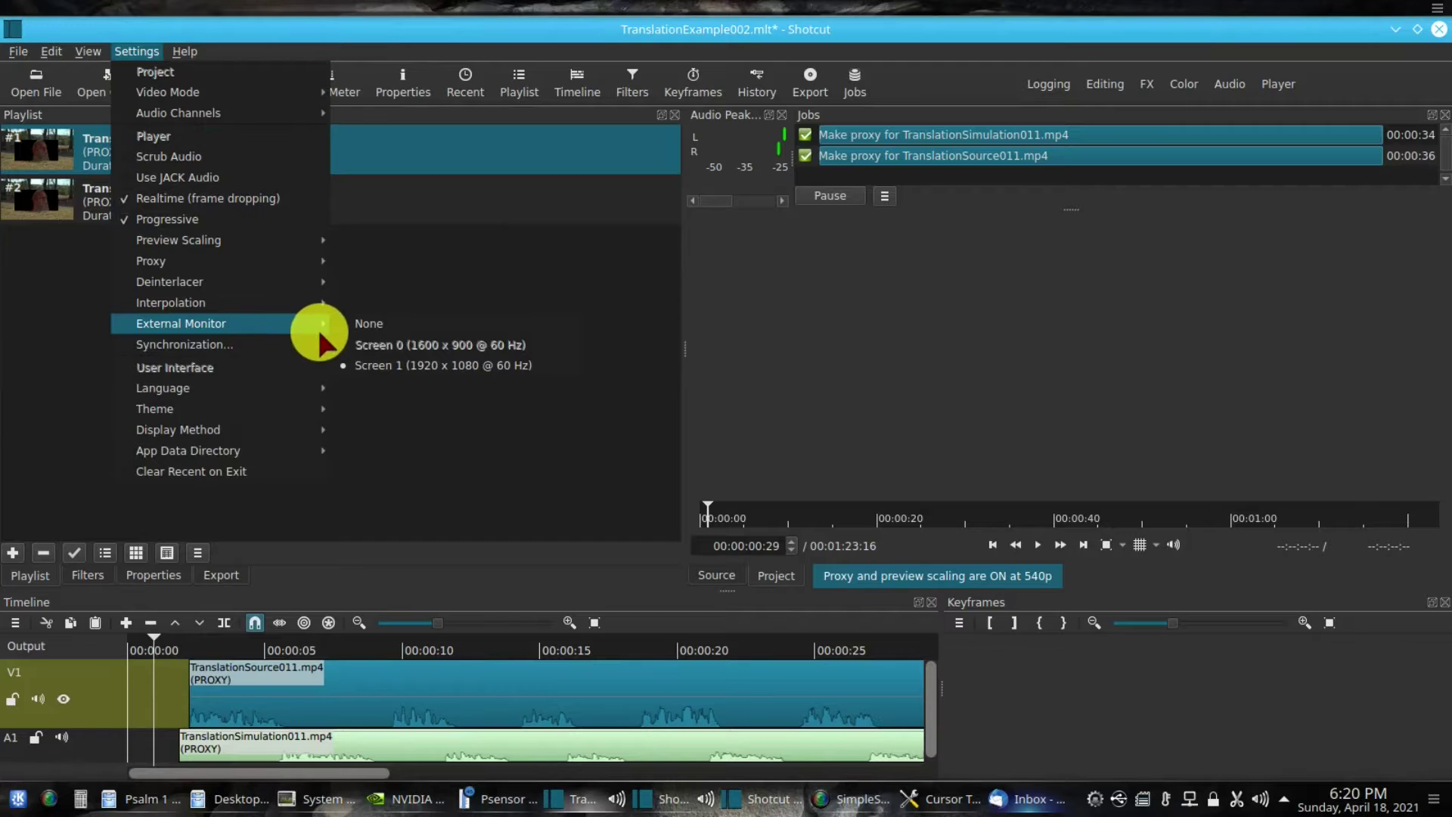
{"action": "left_click", "coordinate": [375, 329]}
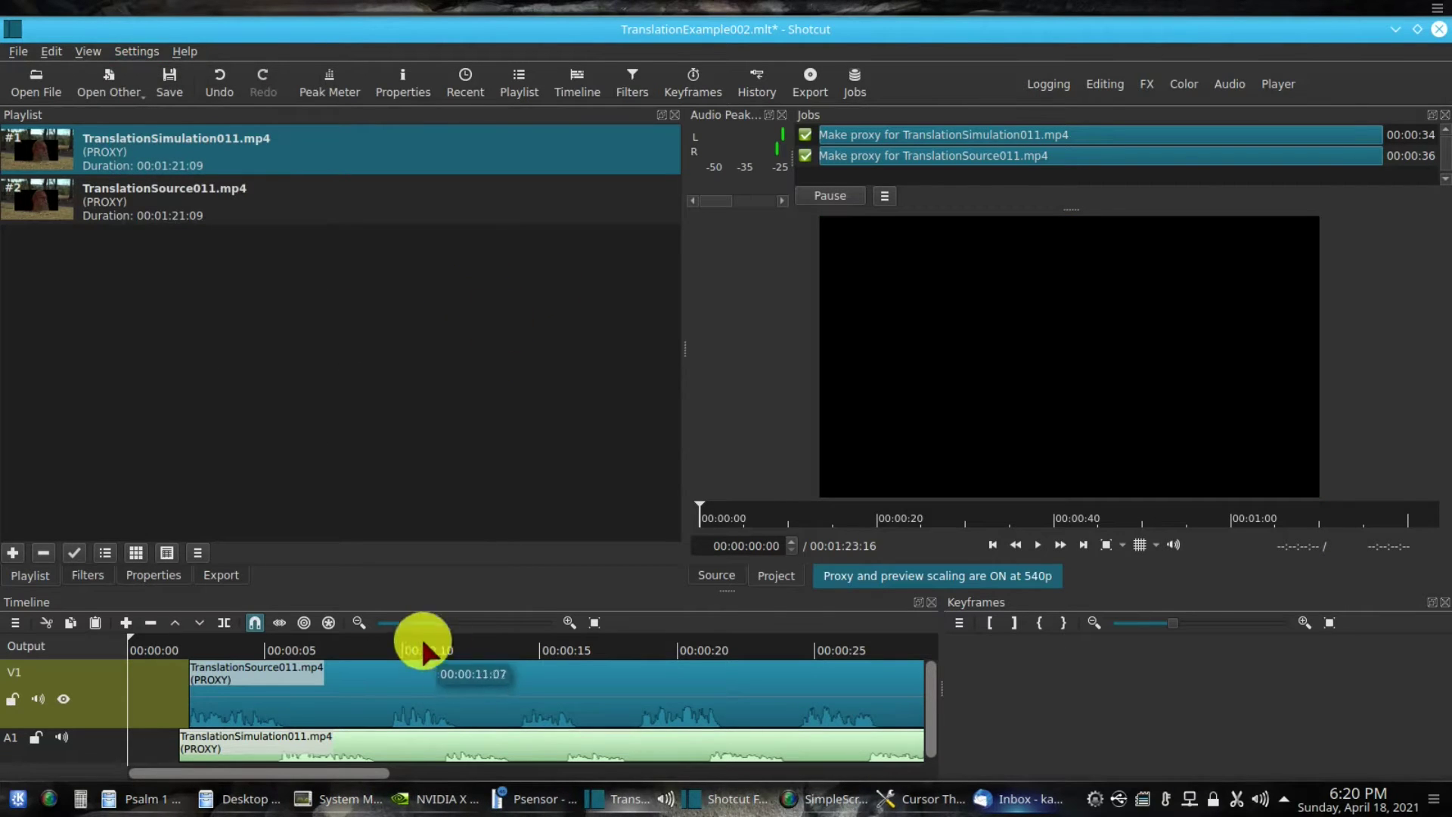
{"action": "left_click", "coordinate": [388, 639]}
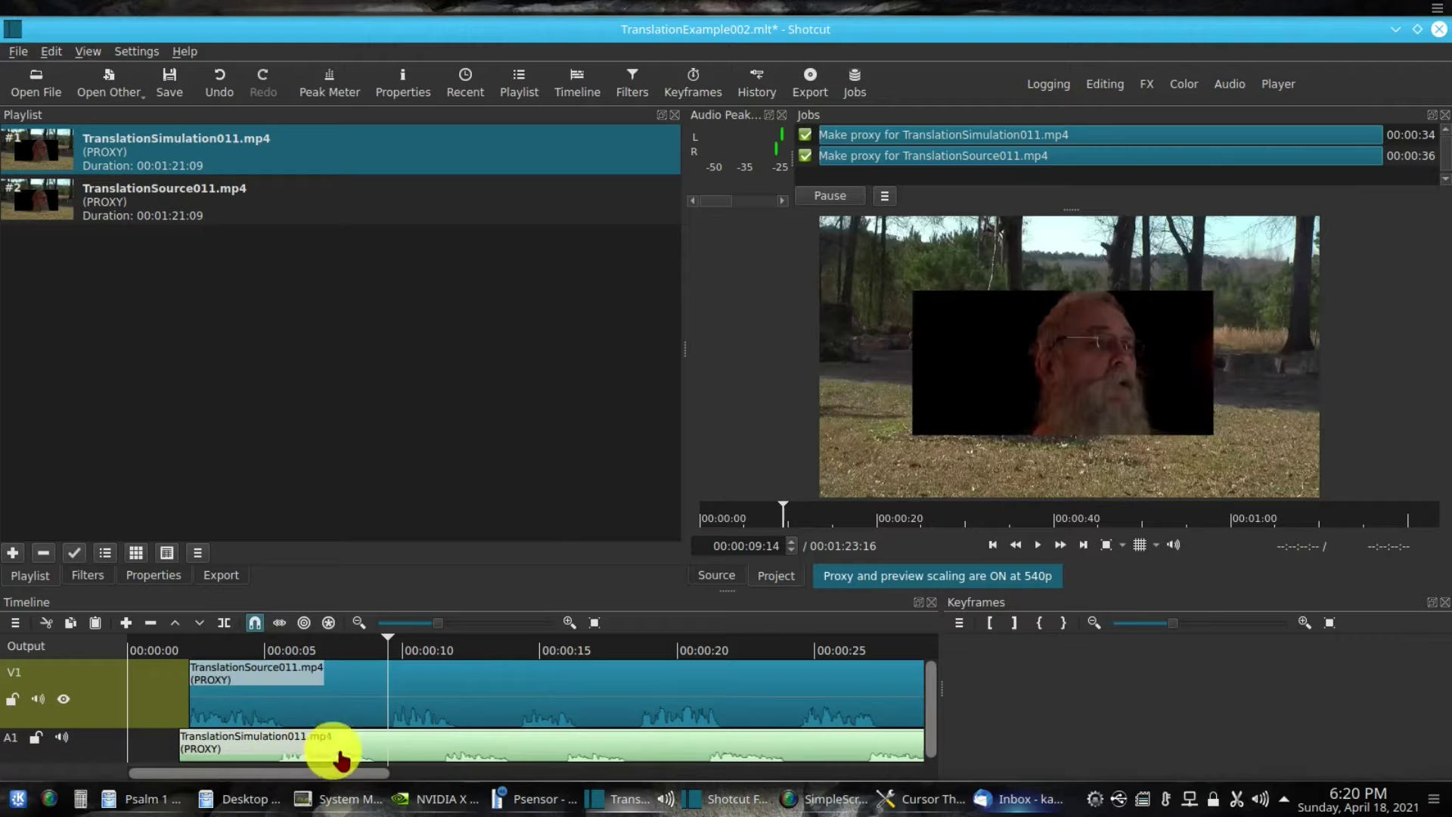
{"action": "left_click", "coordinate": [532, 755]}
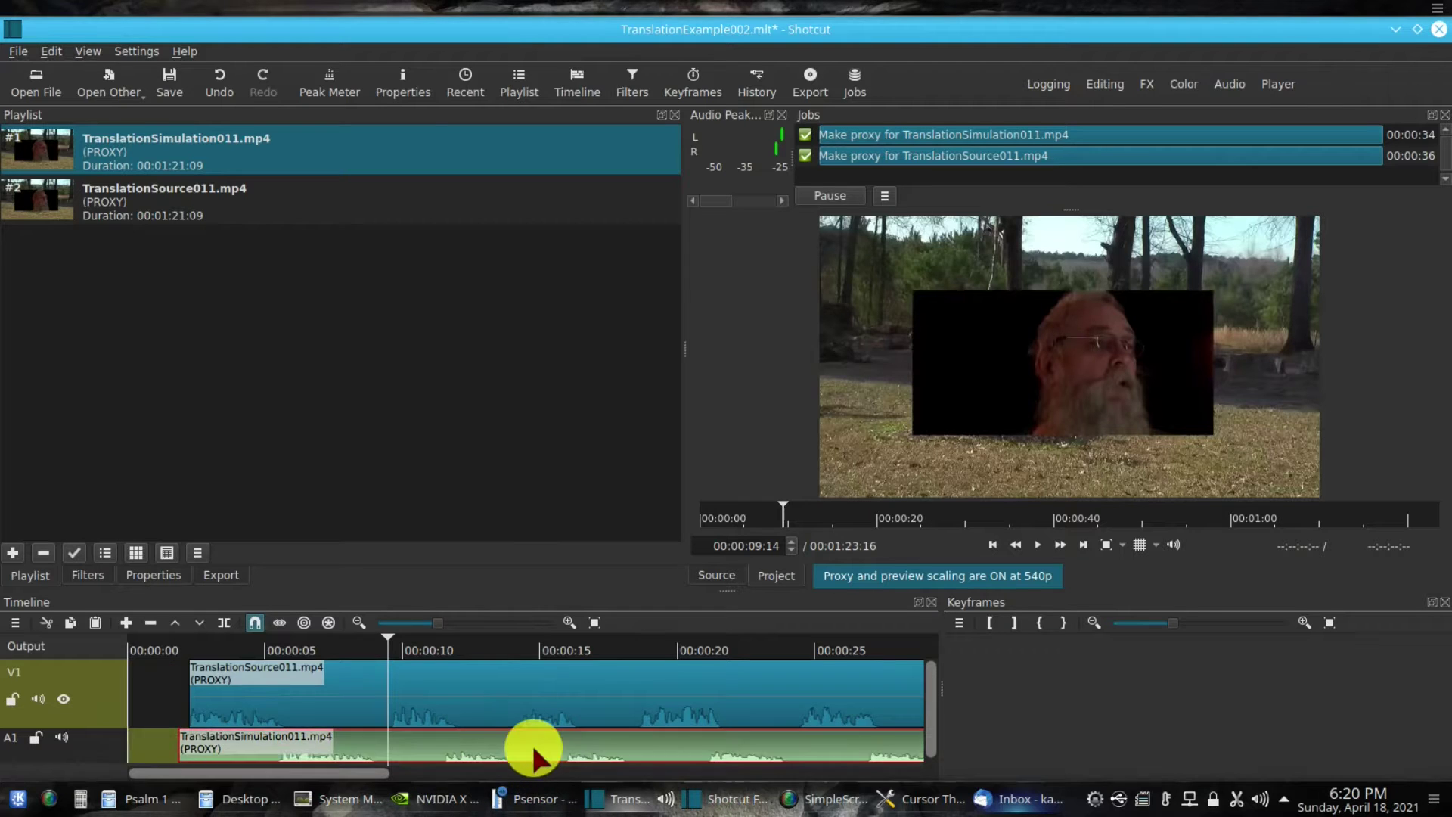
- Move the A1 clip later on the timeline so that it starts about 5 frames after the V1 clip
{"action": "left_click_drag", "start_coordinate": [533, 756], "coordinate": [543, 752]}
{"action": "mouse_move", "coordinate": [545, 753]}
{"action": "left_mouse_down"}
{"action": "mouse_move", "coordinate": [528, 753]}
{"action": "mouse_move", "coordinate": [605, 751]}
{"action": "mouse_move", "coordinate": [519, 751]}
{"action": "mouse_move", "coordinate": [535, 755]}
{"action": "left_mouse_up"}
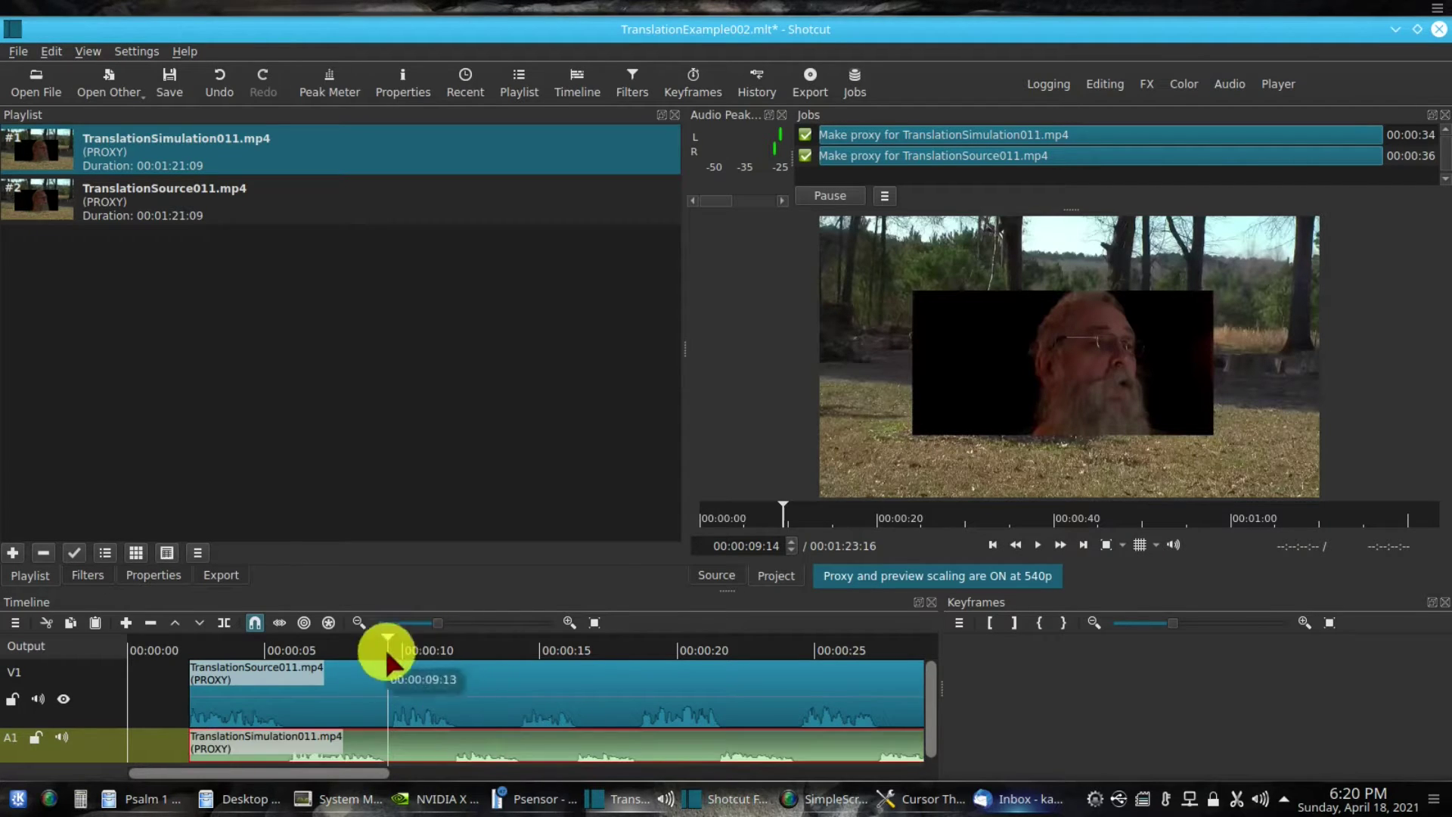
{"action": "left_click", "coordinate": [568, 621]}
{"action": "left_click", "coordinate": [568, 622]}
{"action": "left_click", "coordinate": [568, 621]}
{"action": "left_click", "coordinate": [567, 622]}
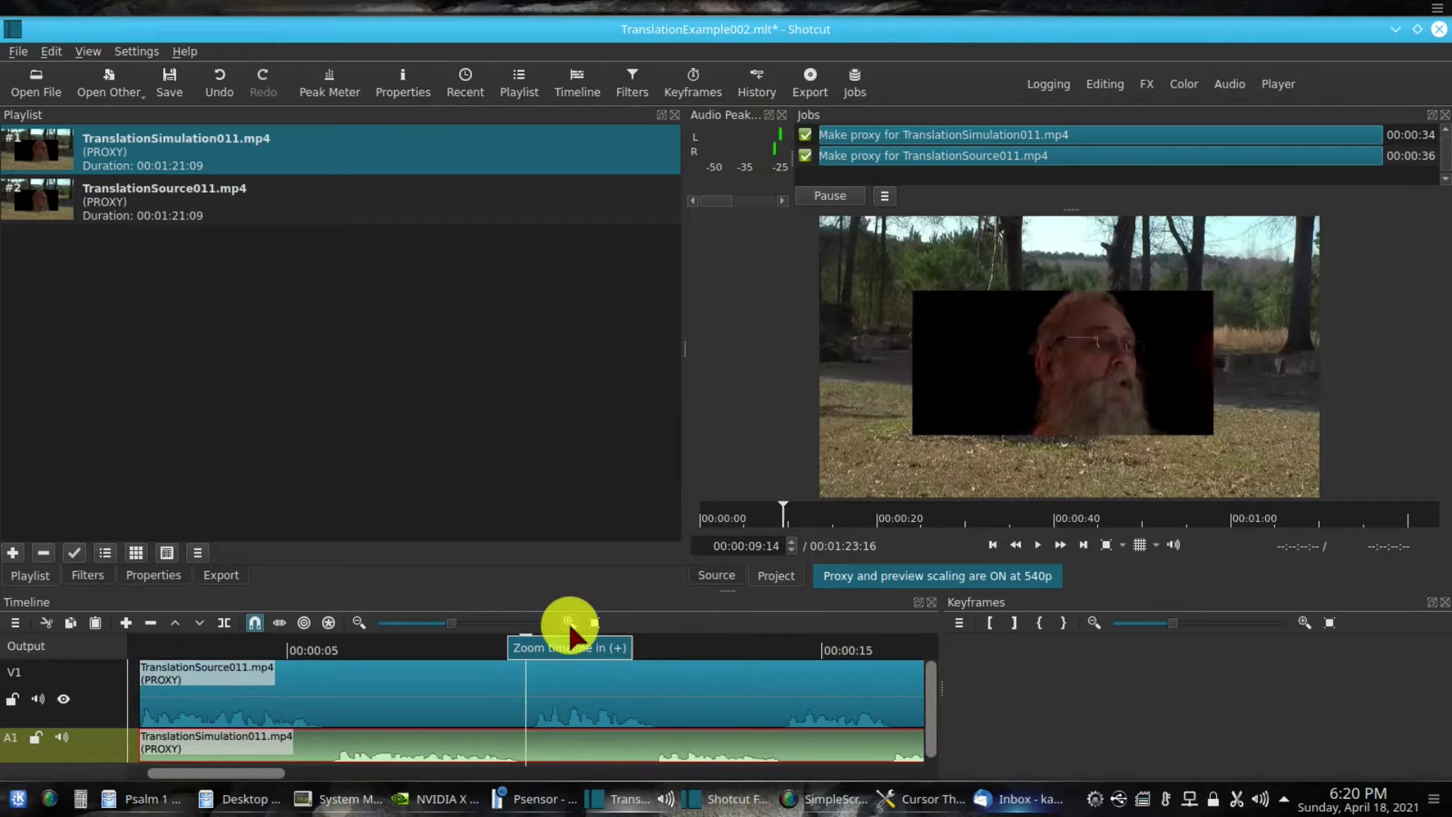
{"action": "left_click", "coordinate": [568, 622]}
{"action": "left_click", "coordinate": [567, 622]}
{"action": "left_click", "coordinate": [568, 621]}
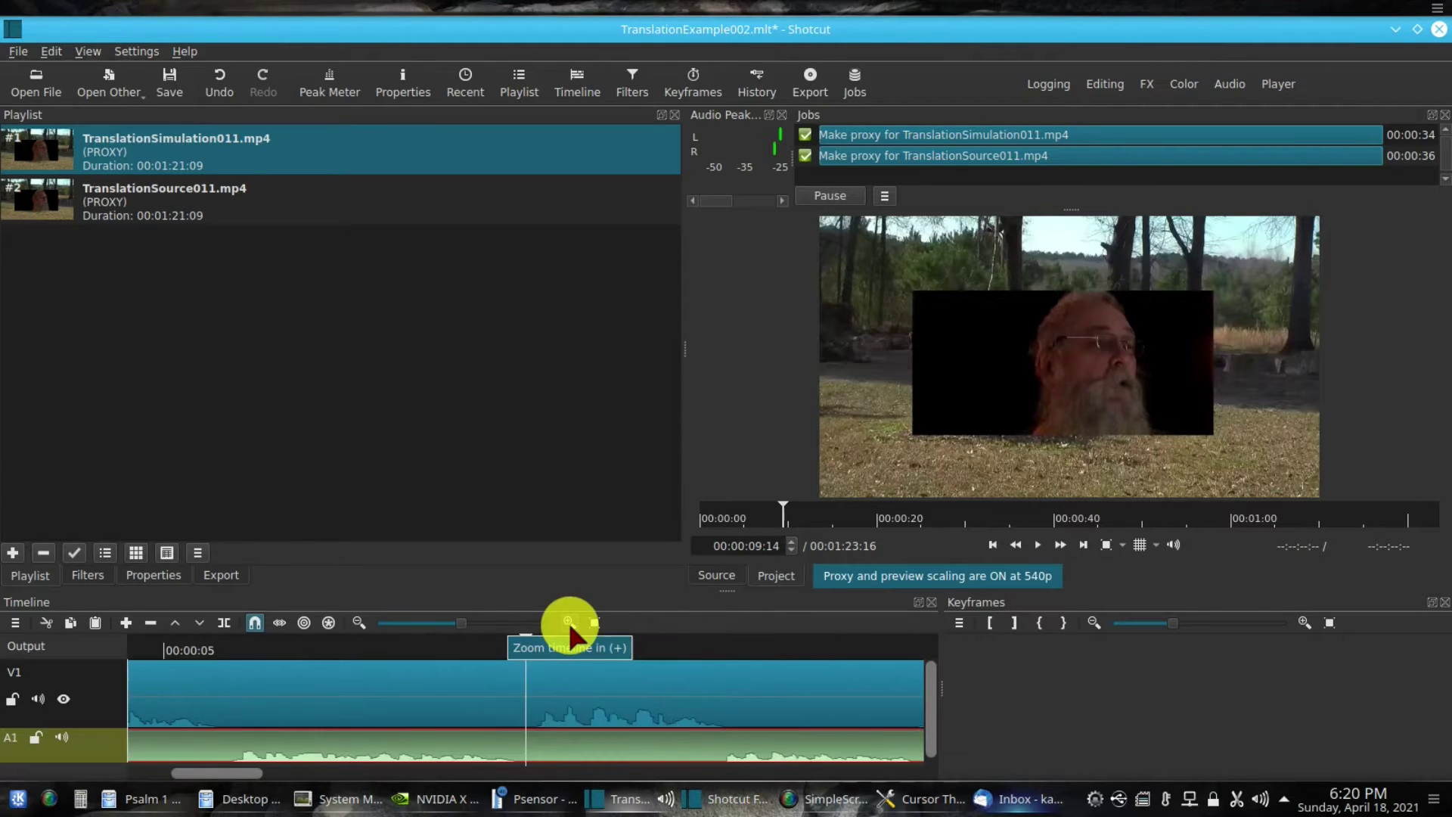
{"action": "left_click", "coordinate": [568, 622]}
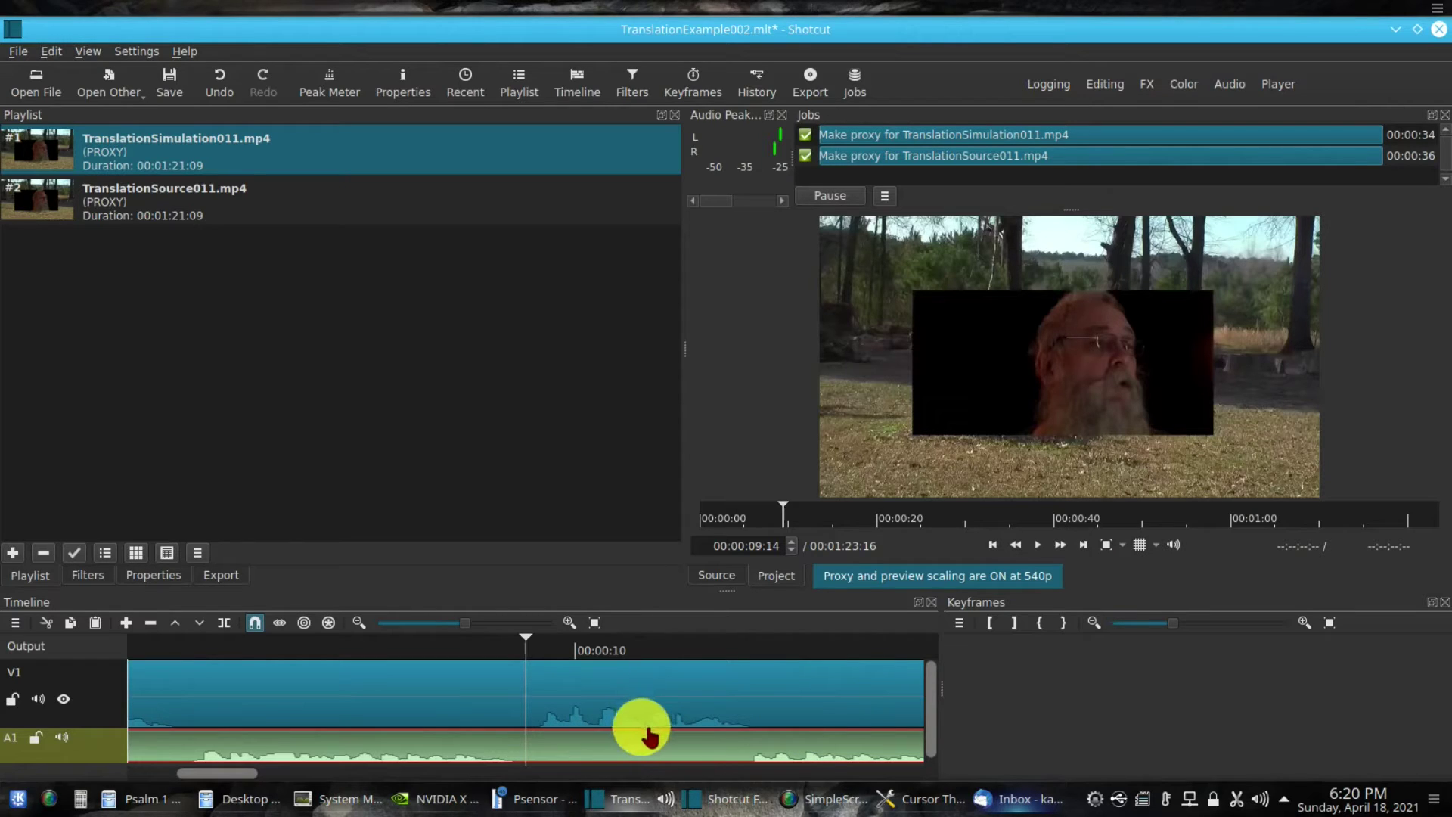
{"action": "left_click_drag", "start_coordinate": [649, 745], "coordinate": [667, 741]}
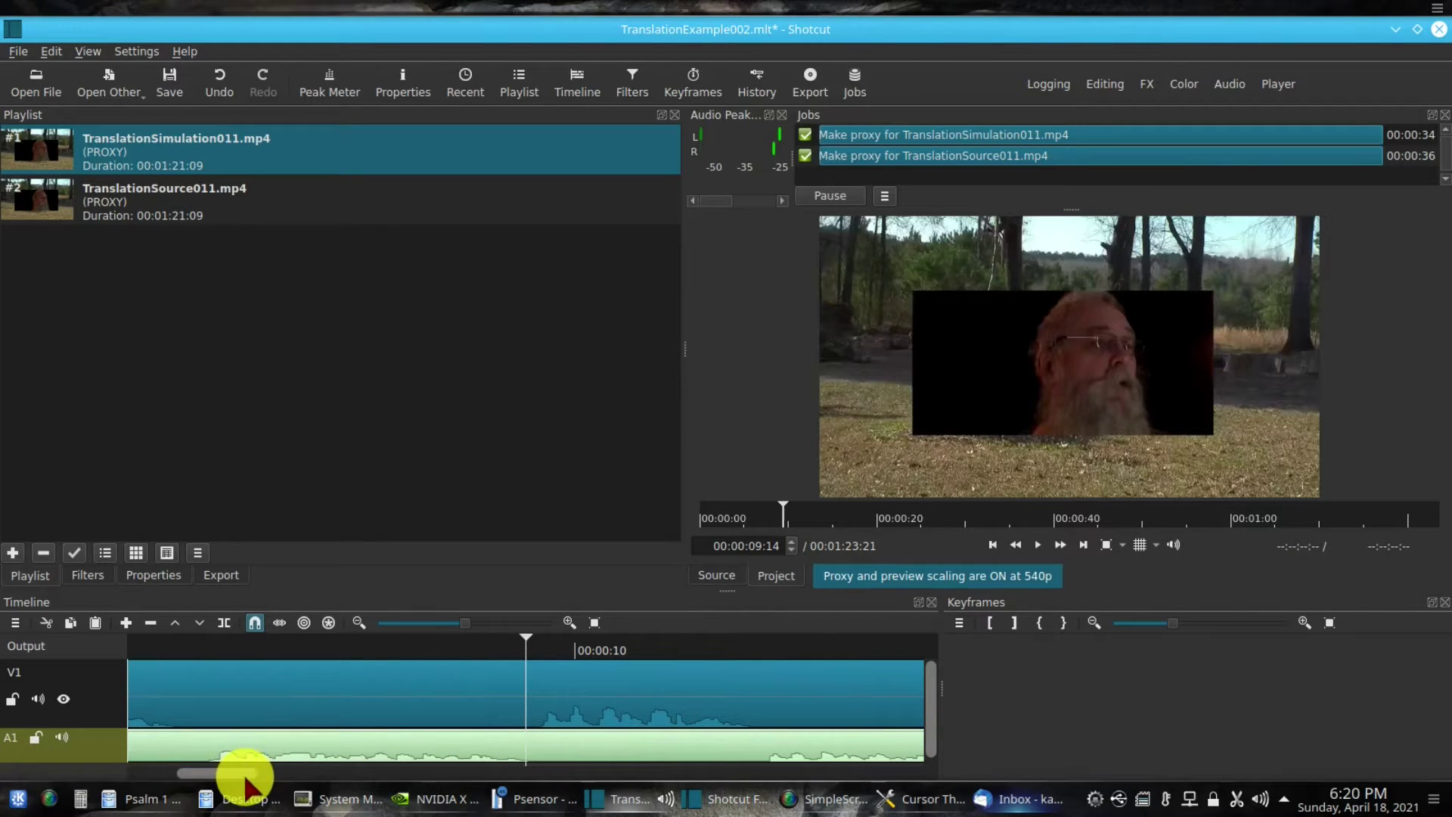
{"action": "left_click_drag", "start_coordinate": [244, 775], "coordinate": [130, 781]}
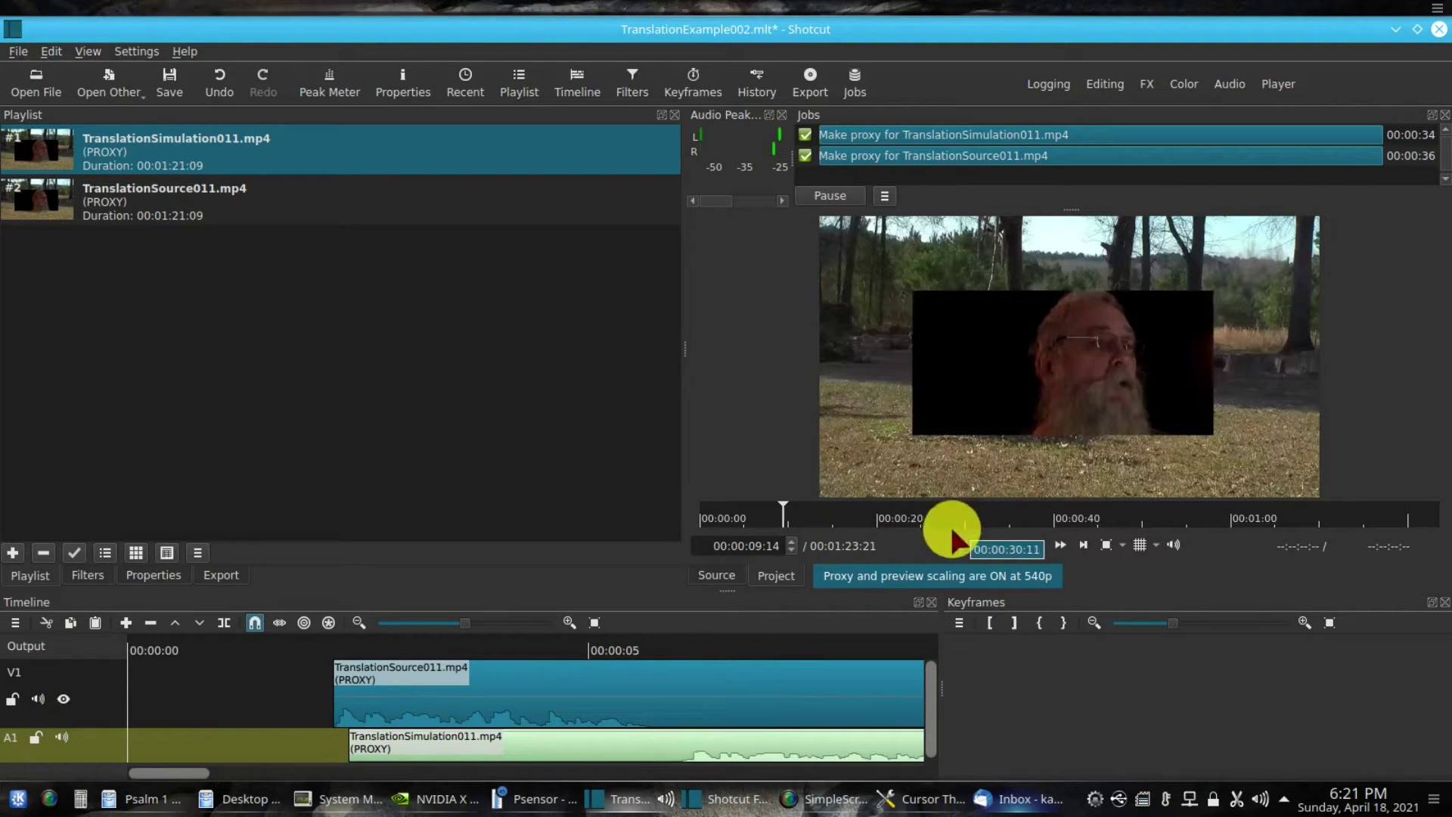
- Play the timeline up to 00:00:17:20 to compare both voices, and enlarge the timeline area upward
{"action": "left_click", "coordinate": [1033, 543]}
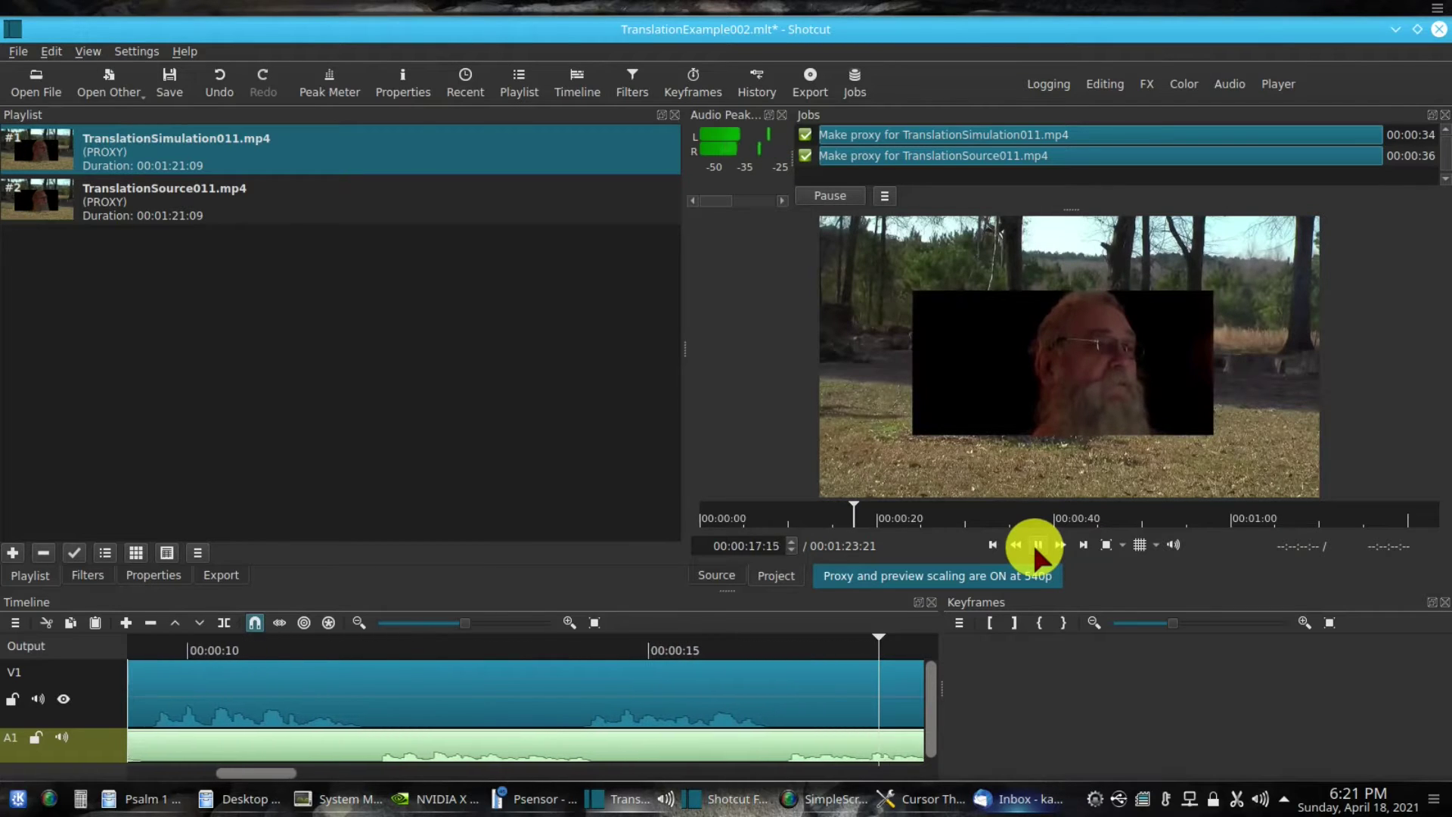
{"action": "left_click", "coordinate": [1036, 544]}
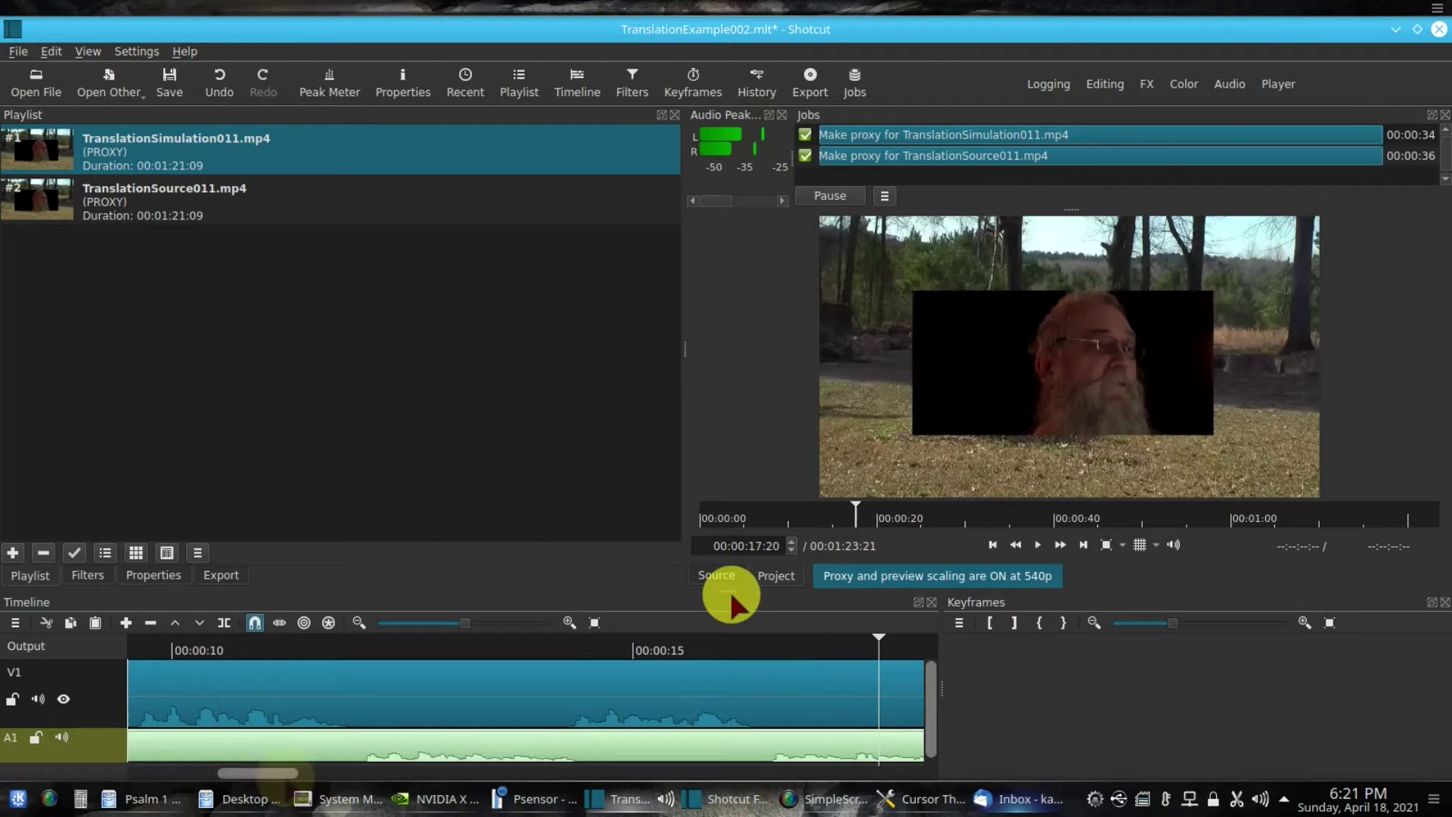
{"action": "left_click_drag", "start_coordinate": [730, 591], "coordinate": [730, 498]}
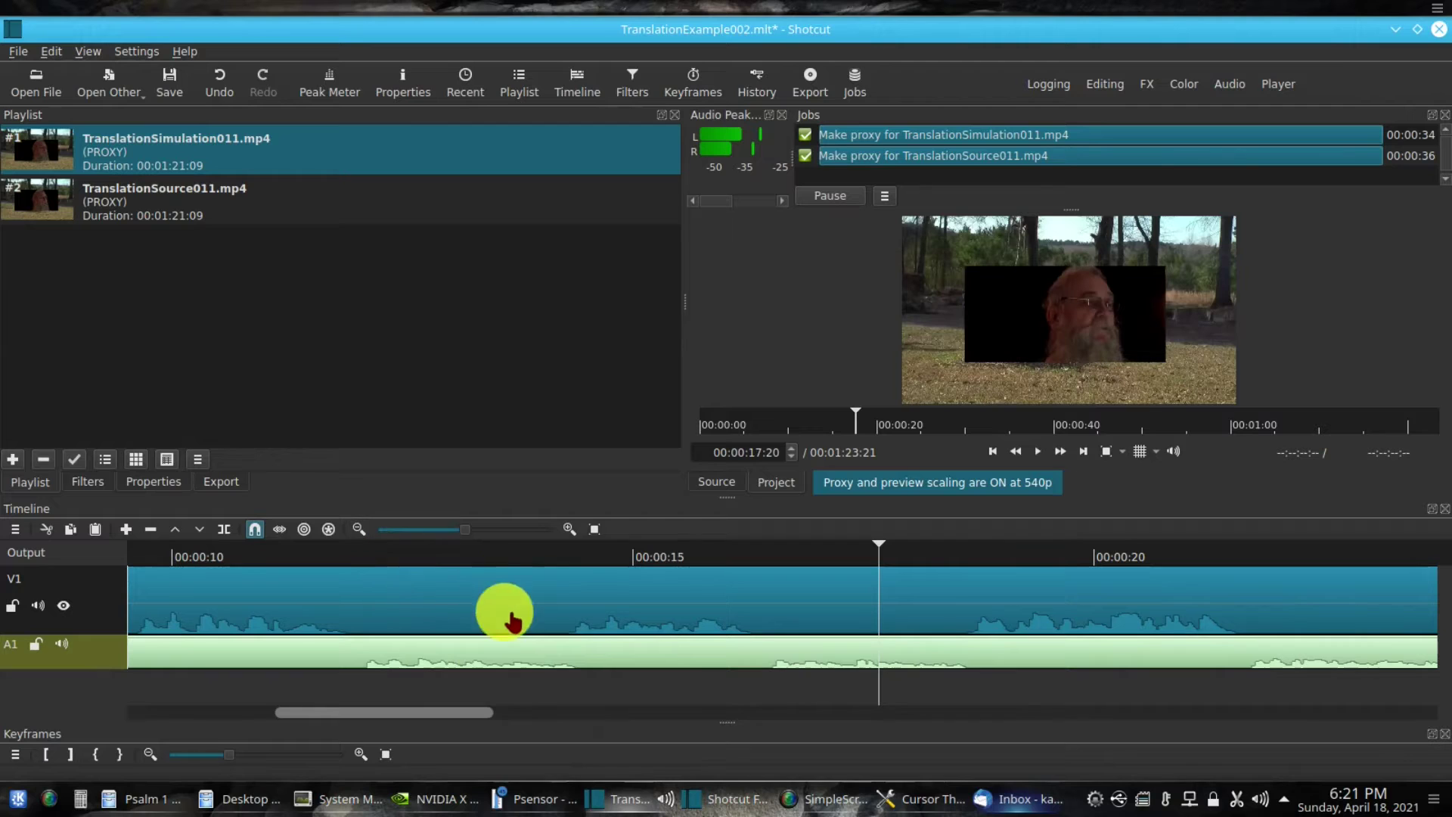
- Split the V1 clip at 00:00:14:07, just before the source speaker's next phrase
{"action": "left_click", "coordinate": [351, 556]}
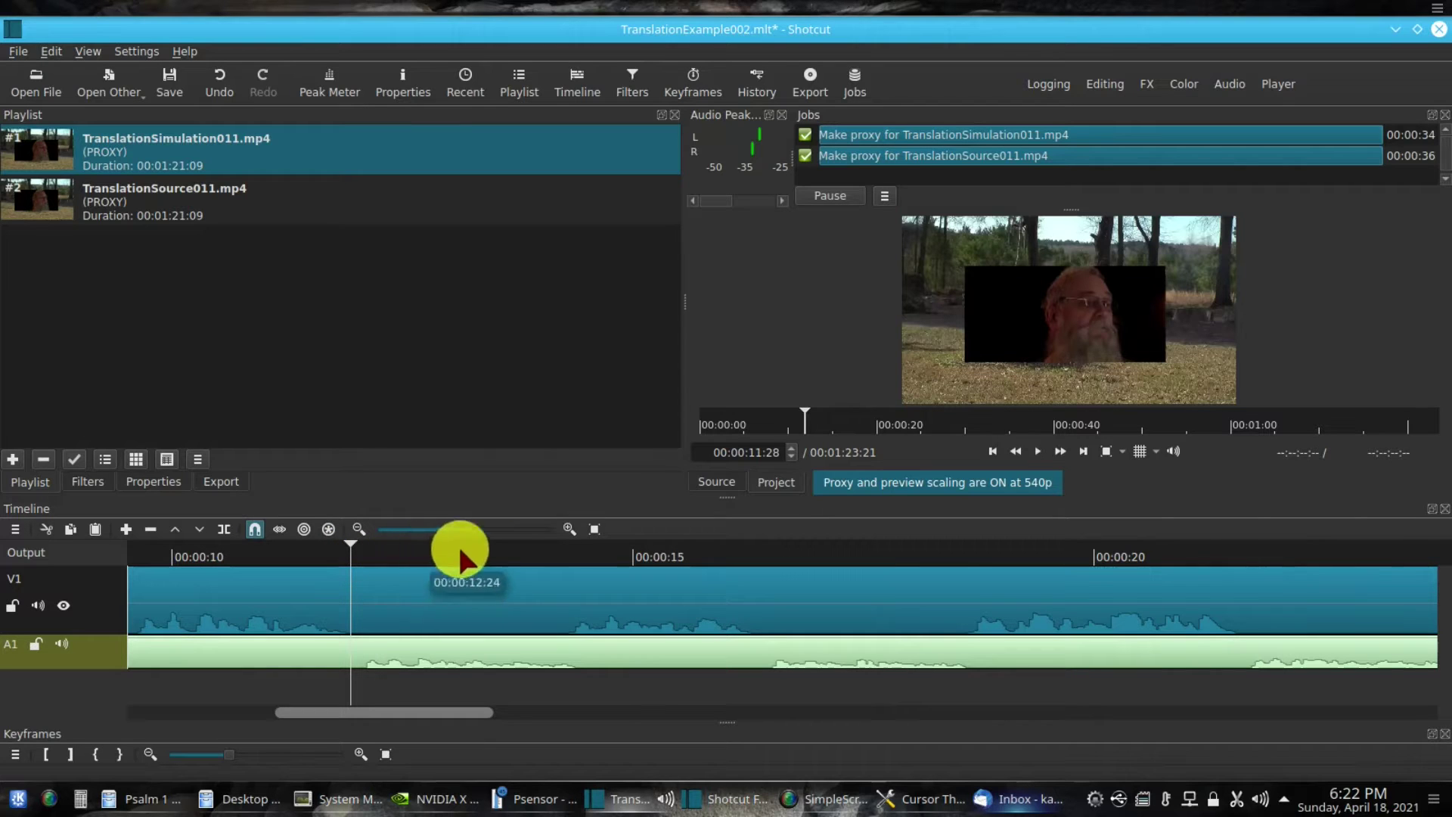
{"action": "left_click", "coordinate": [563, 558]}
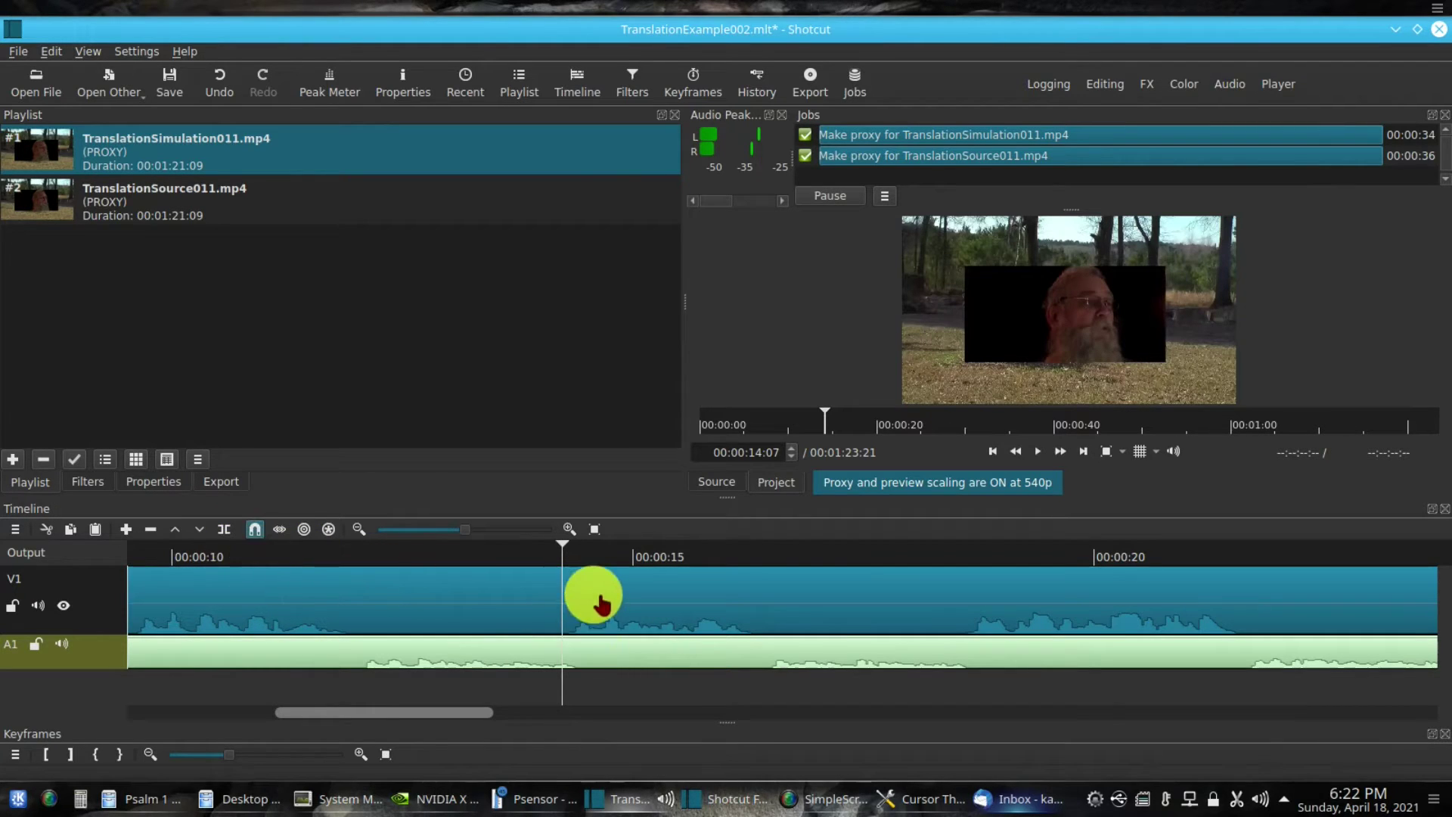
{"action": "left_click", "coordinate": [355, 596]}
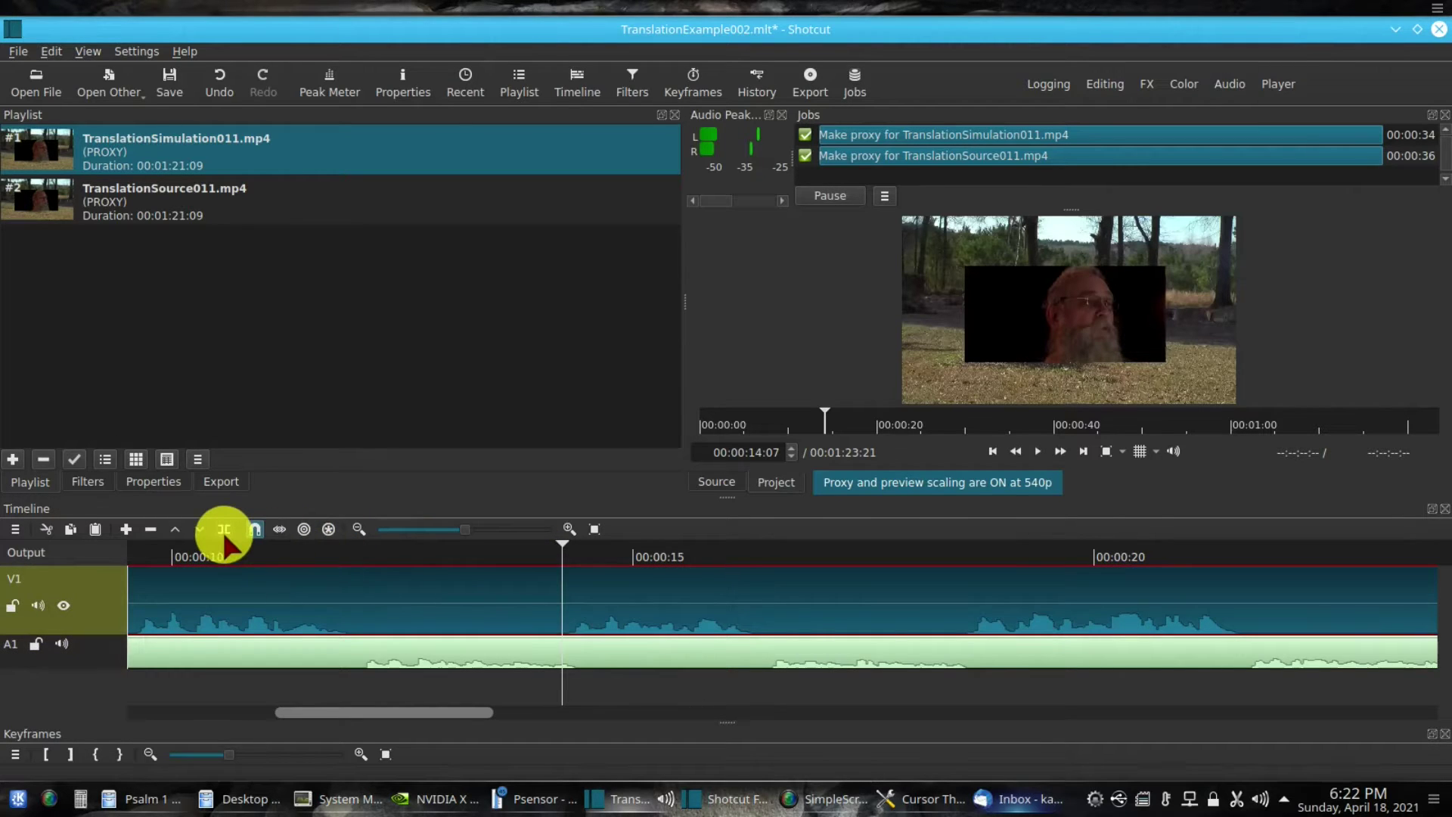
{"action": "left_click", "coordinate": [223, 530]}
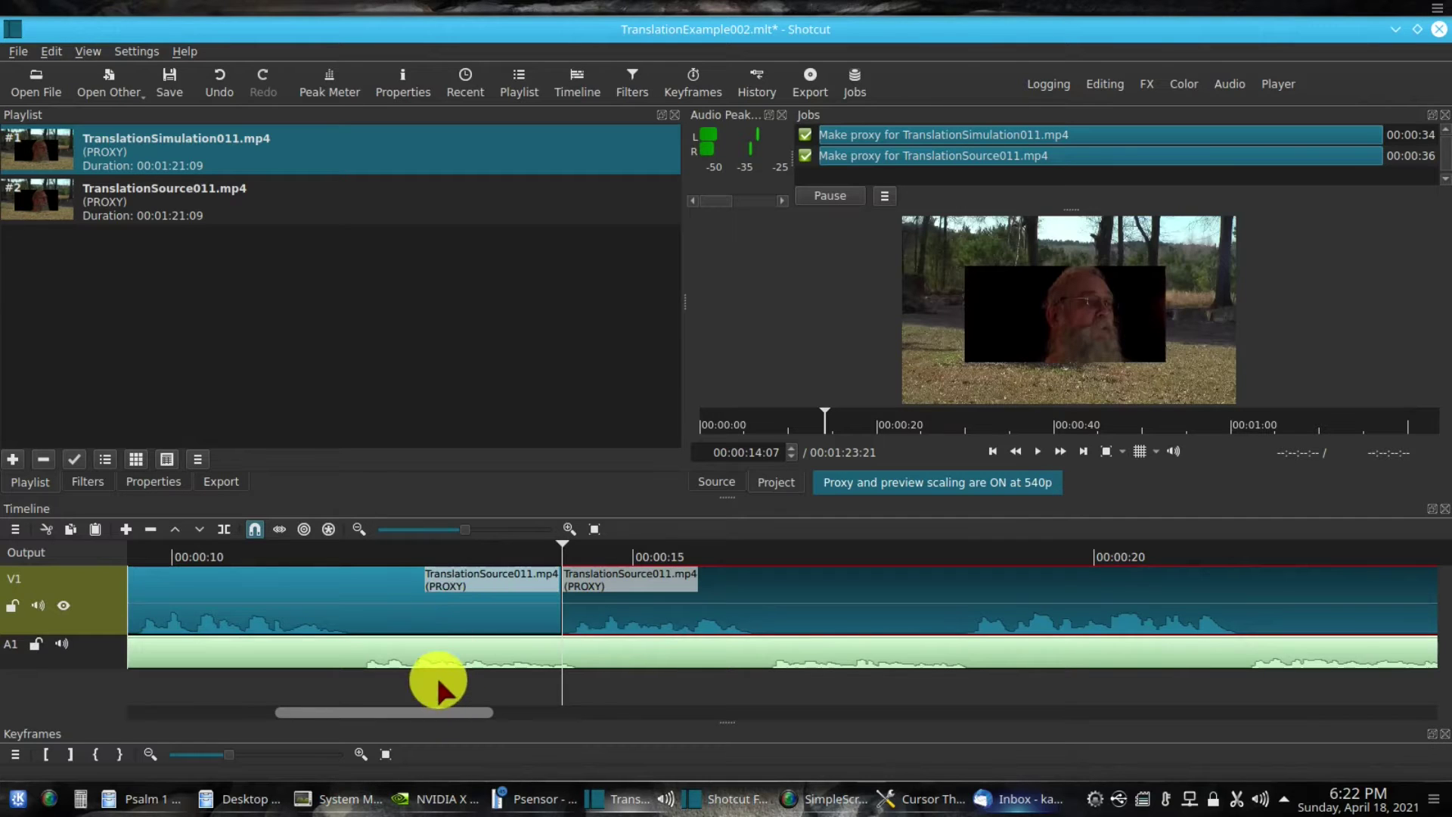
- Place the playhead at 00:00:12:03, where the translation phrase begins in the A1 waveform
{"action": "left_click", "coordinate": [352, 550]}
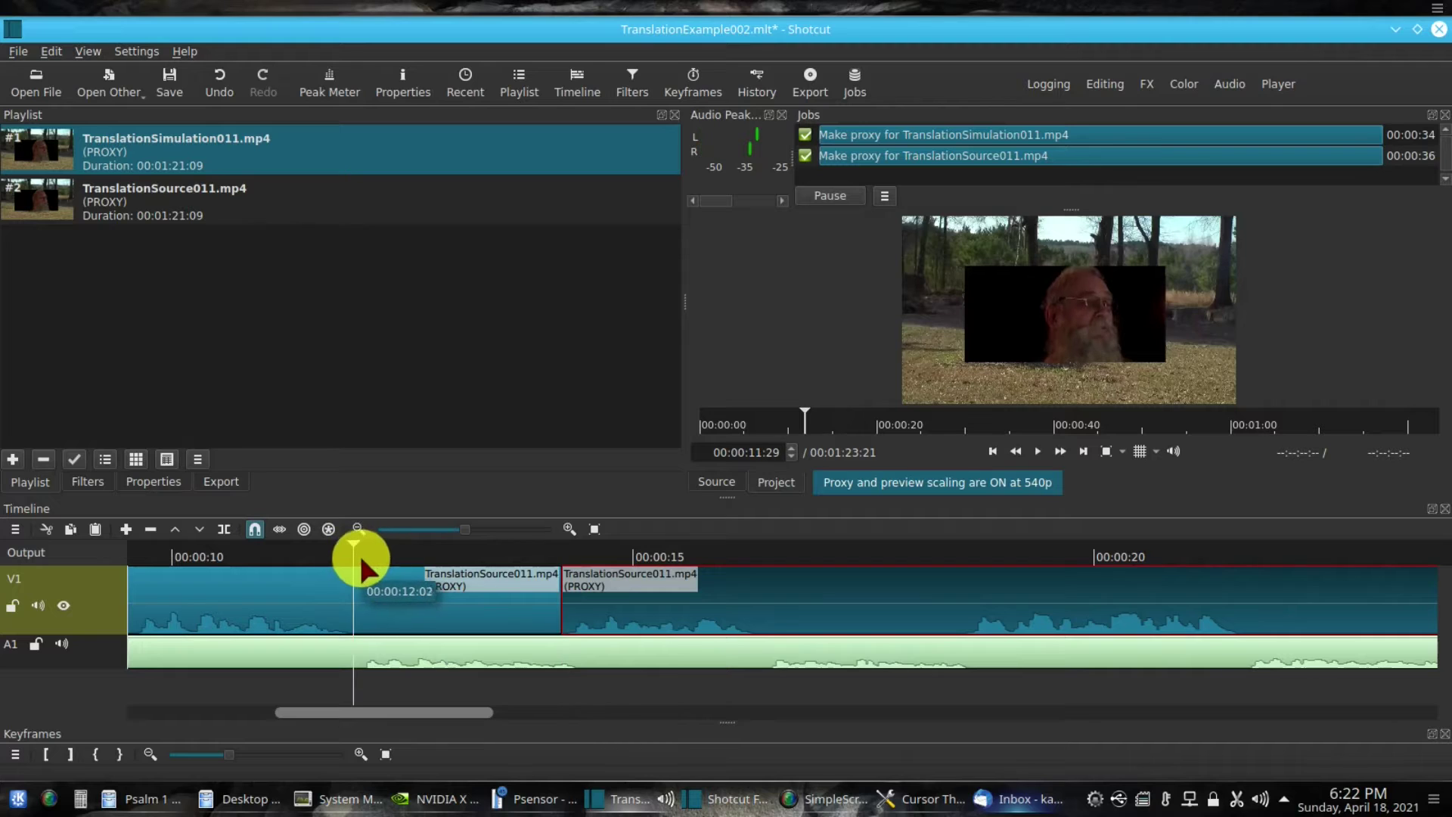
{"action": "left_click", "coordinate": [358, 548]}
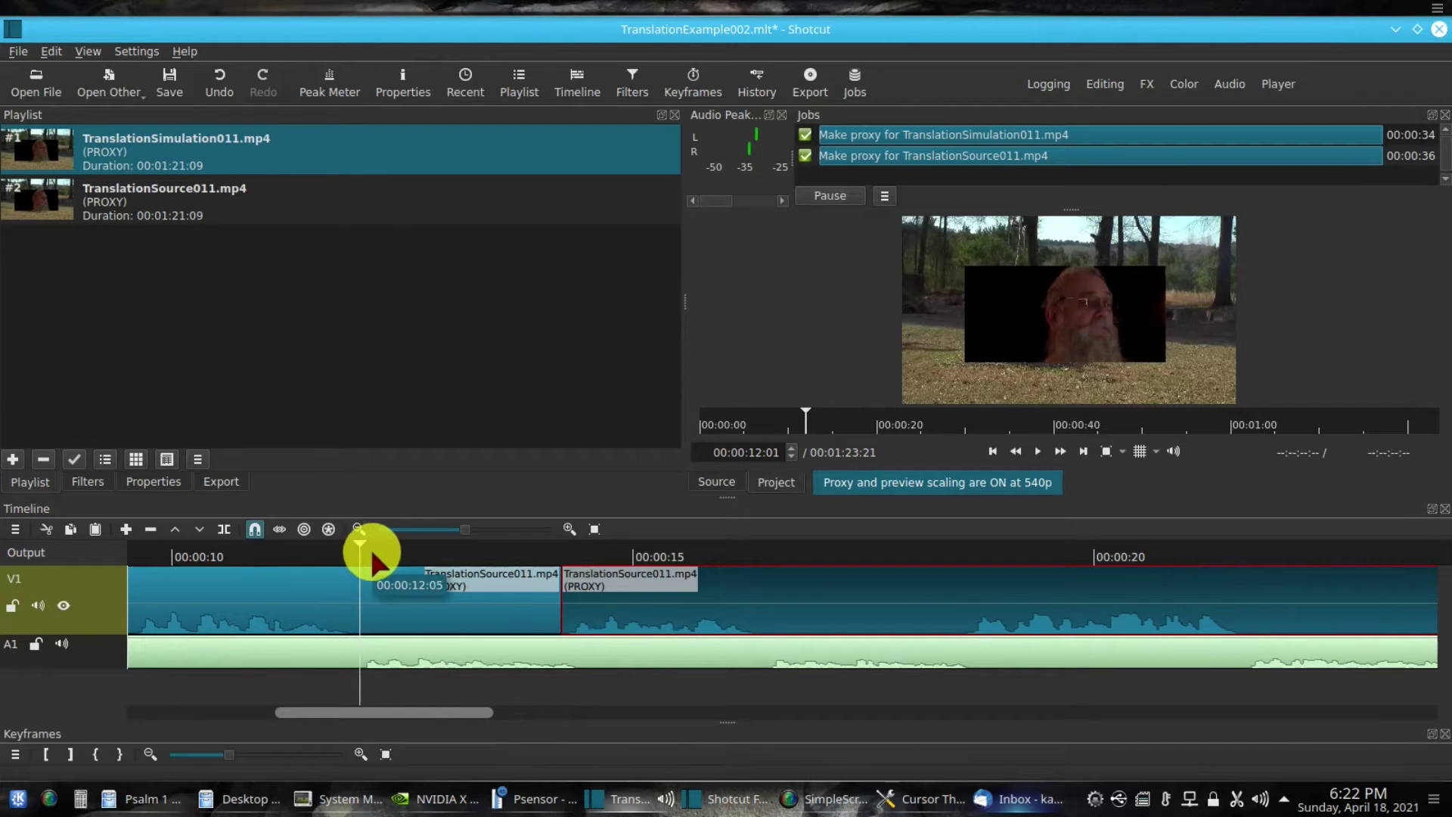
{"action": "left_click", "coordinate": [366, 552]}
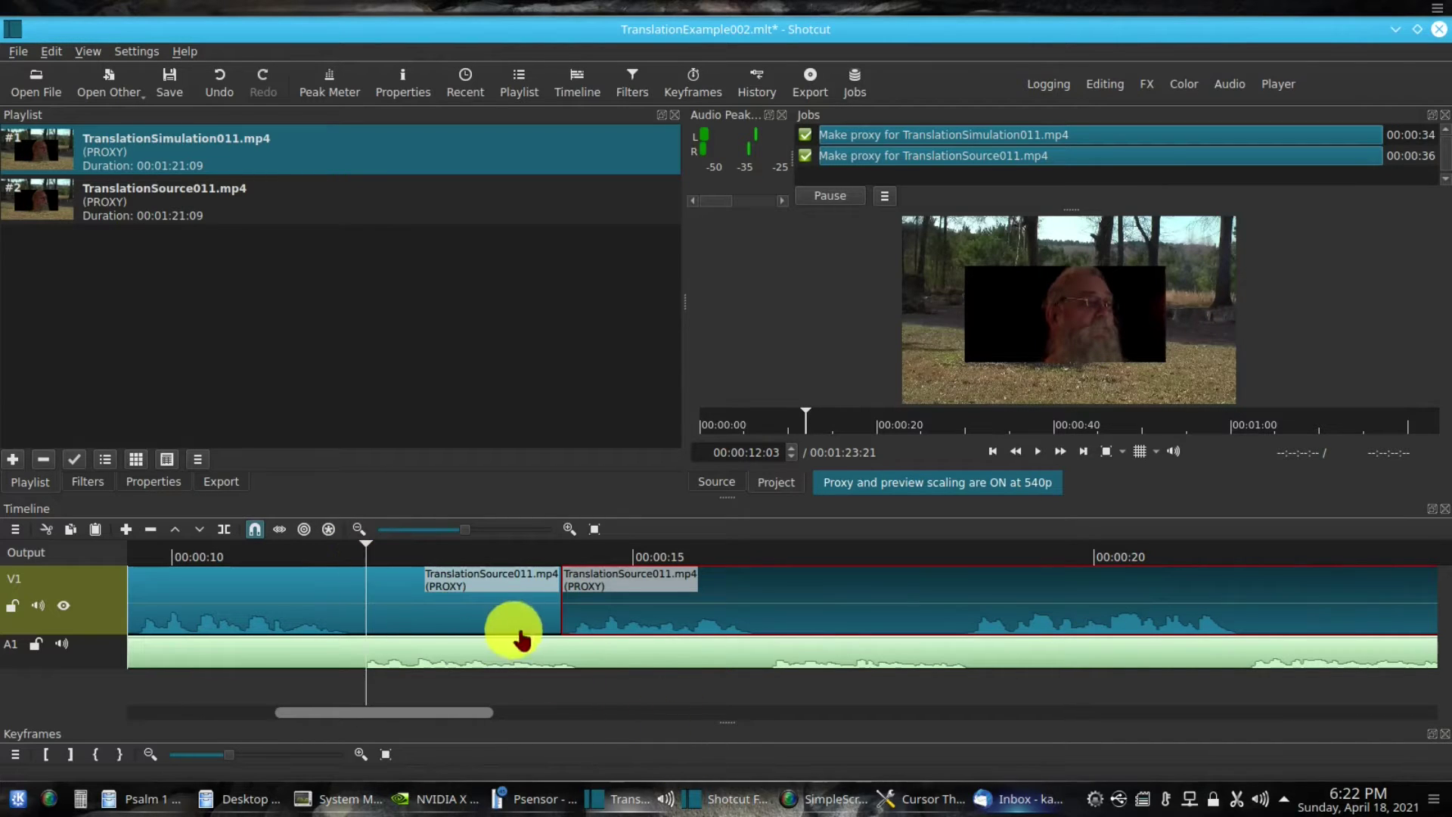
{"action": "left_click", "coordinate": [224, 529]}
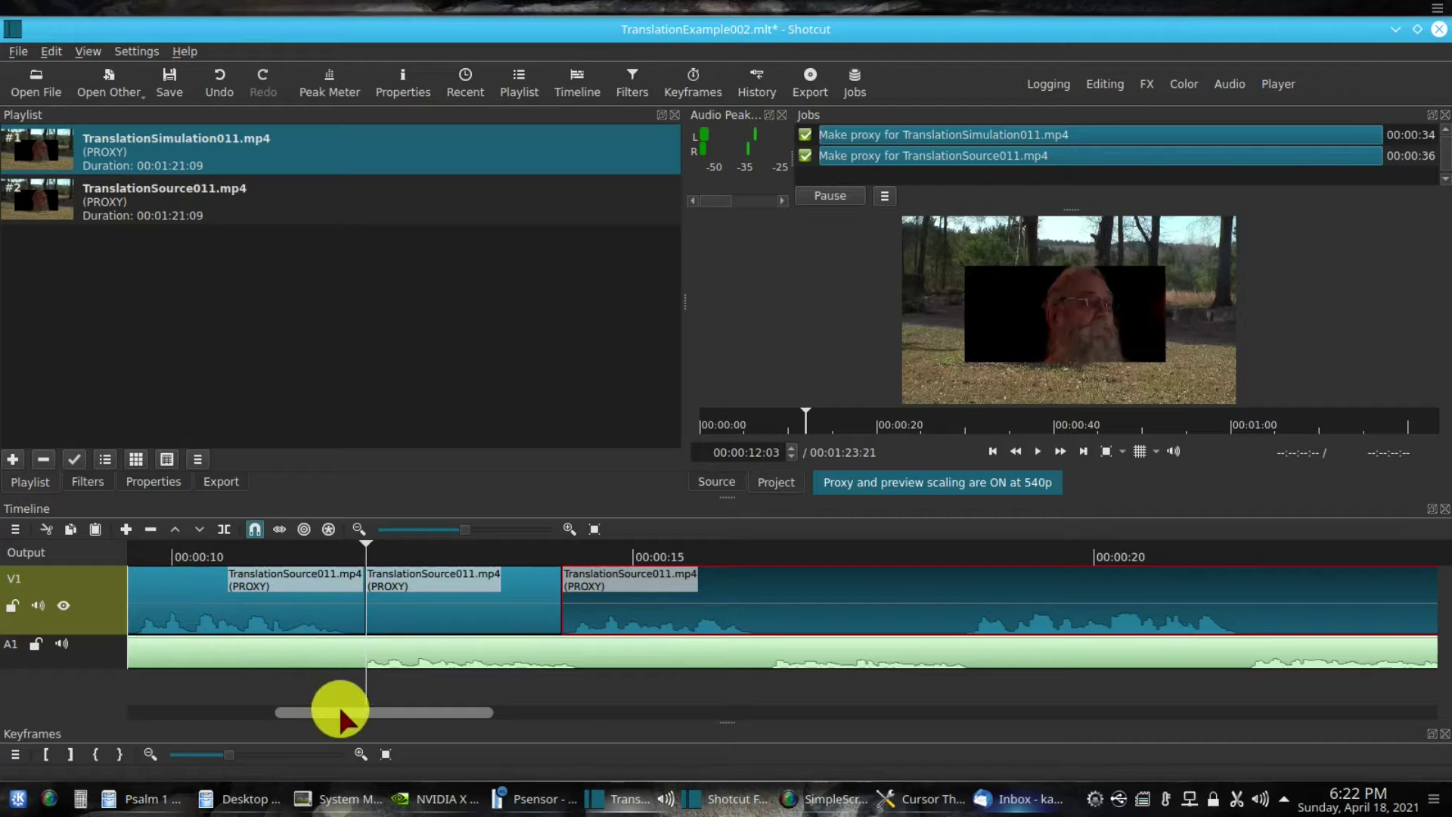
{"action": "left_click", "coordinate": [51, 51]}
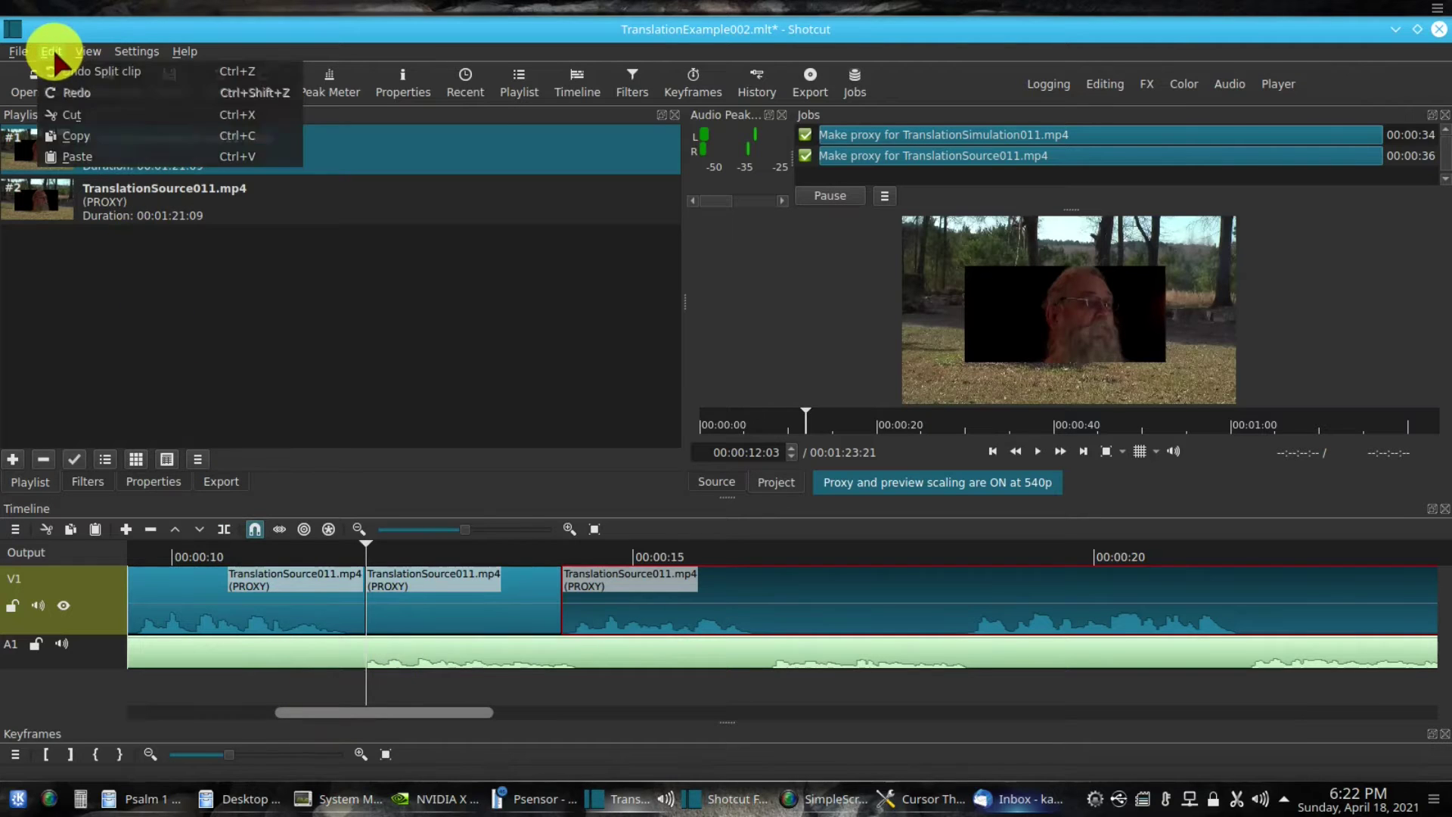
{"action": "left_click", "coordinate": [76, 71]}
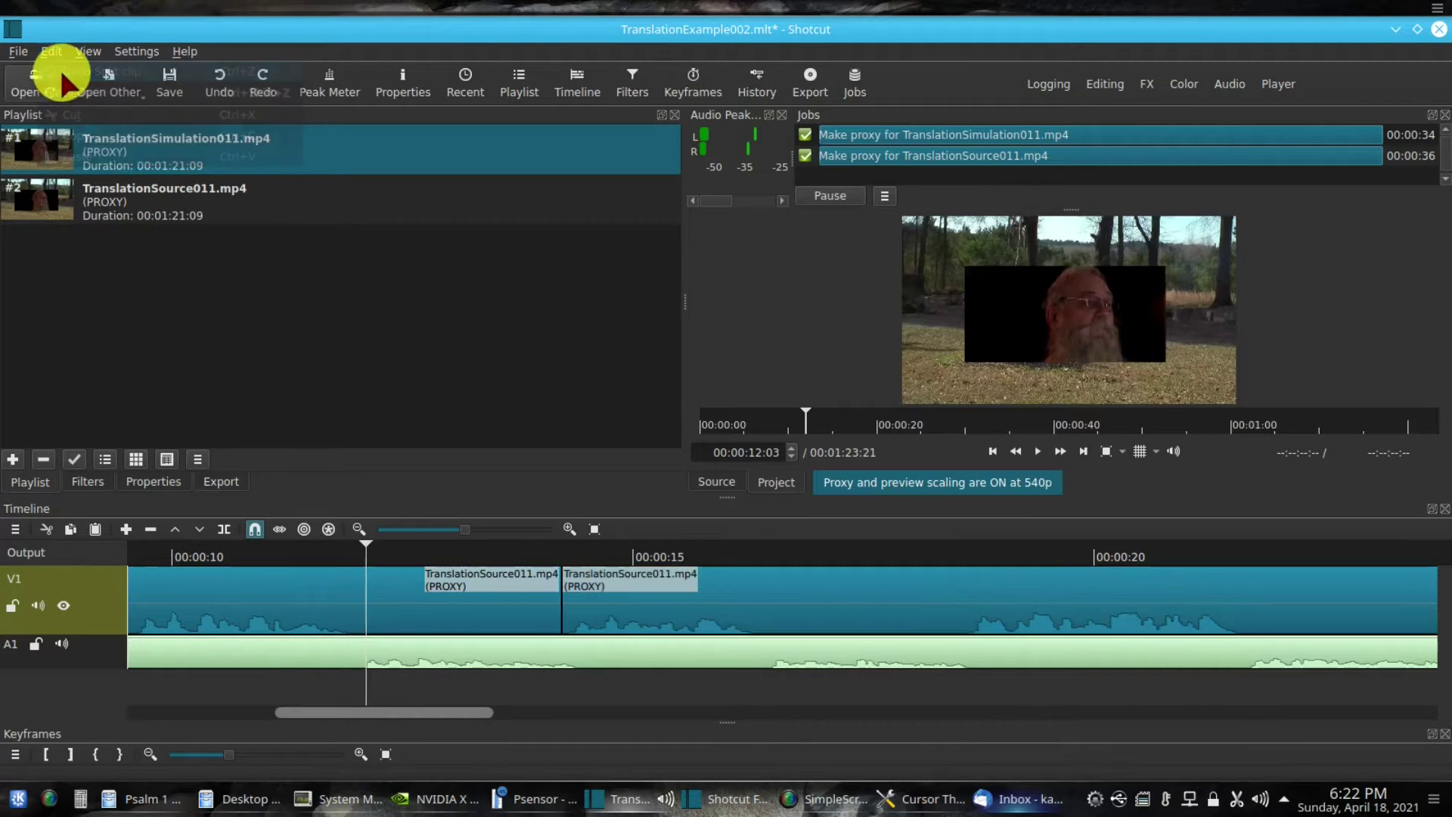
- Split the A1 clip at 00:00:12:03 and lift the part before the split off the track
{"action": "left_click", "coordinate": [417, 658]}
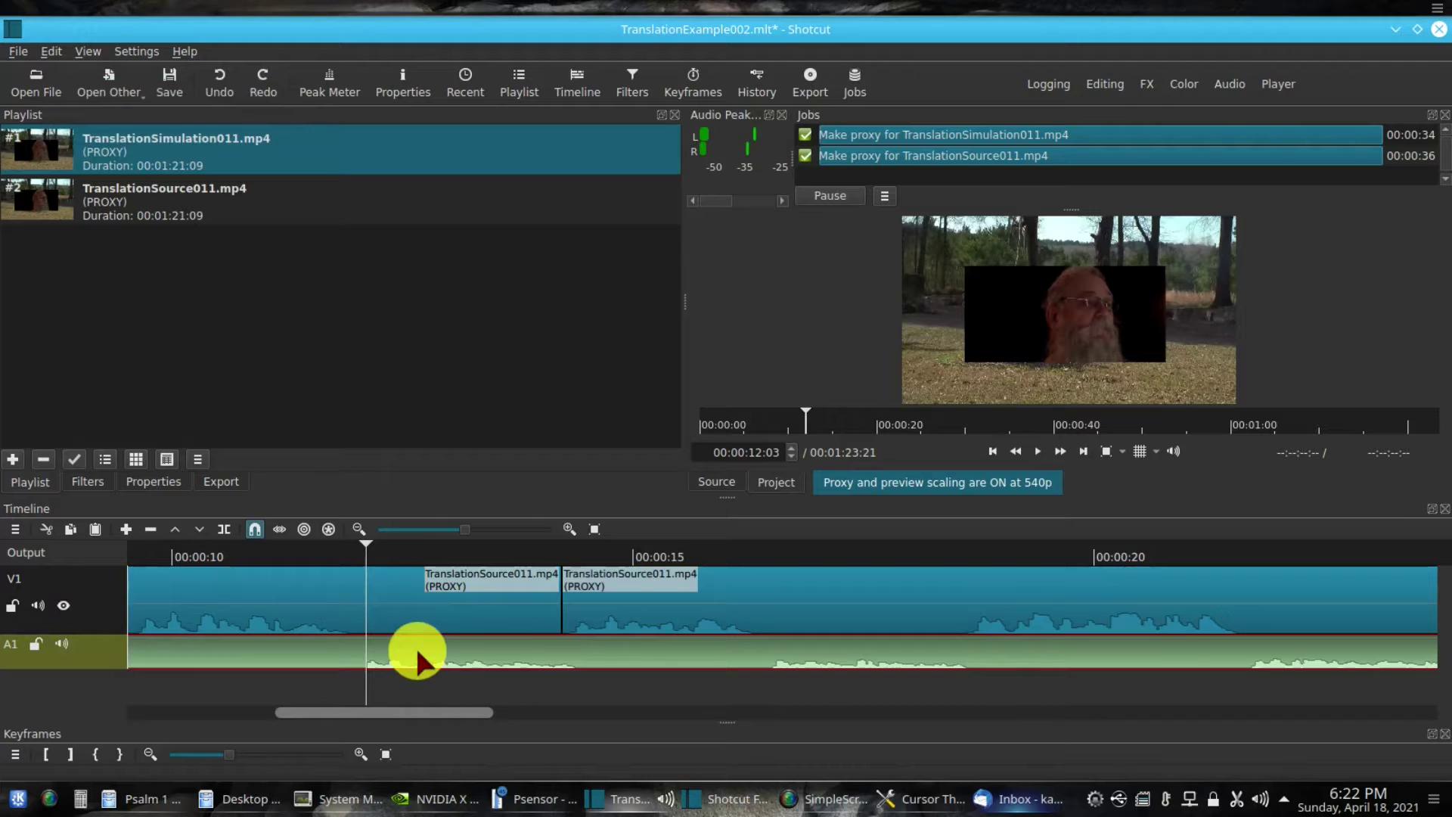
{"action": "left_click", "coordinate": [225, 530]}
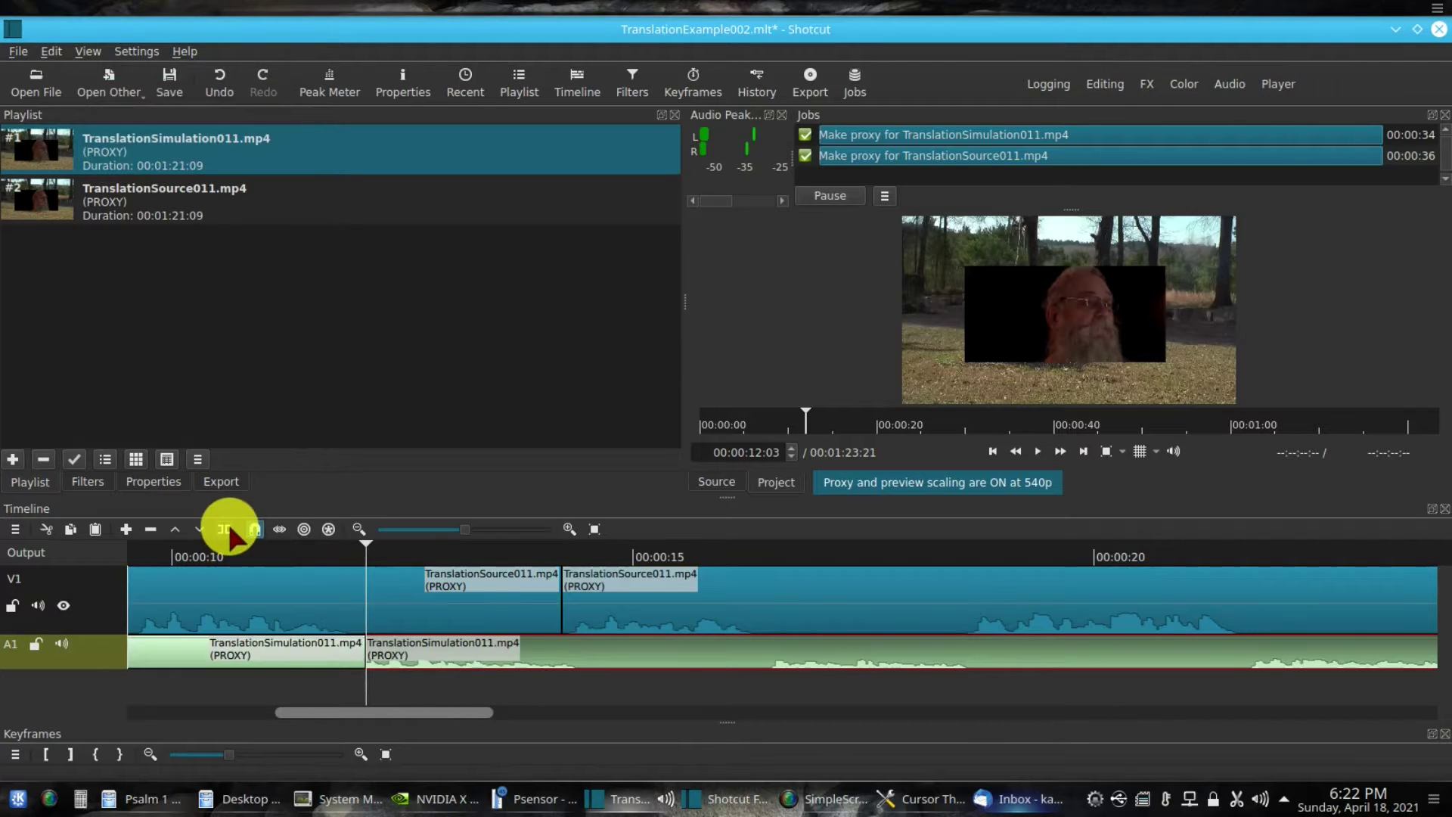
{"action": "left_click", "coordinate": [313, 664]}
{"action": "right_click", "coordinate": [306, 646]}
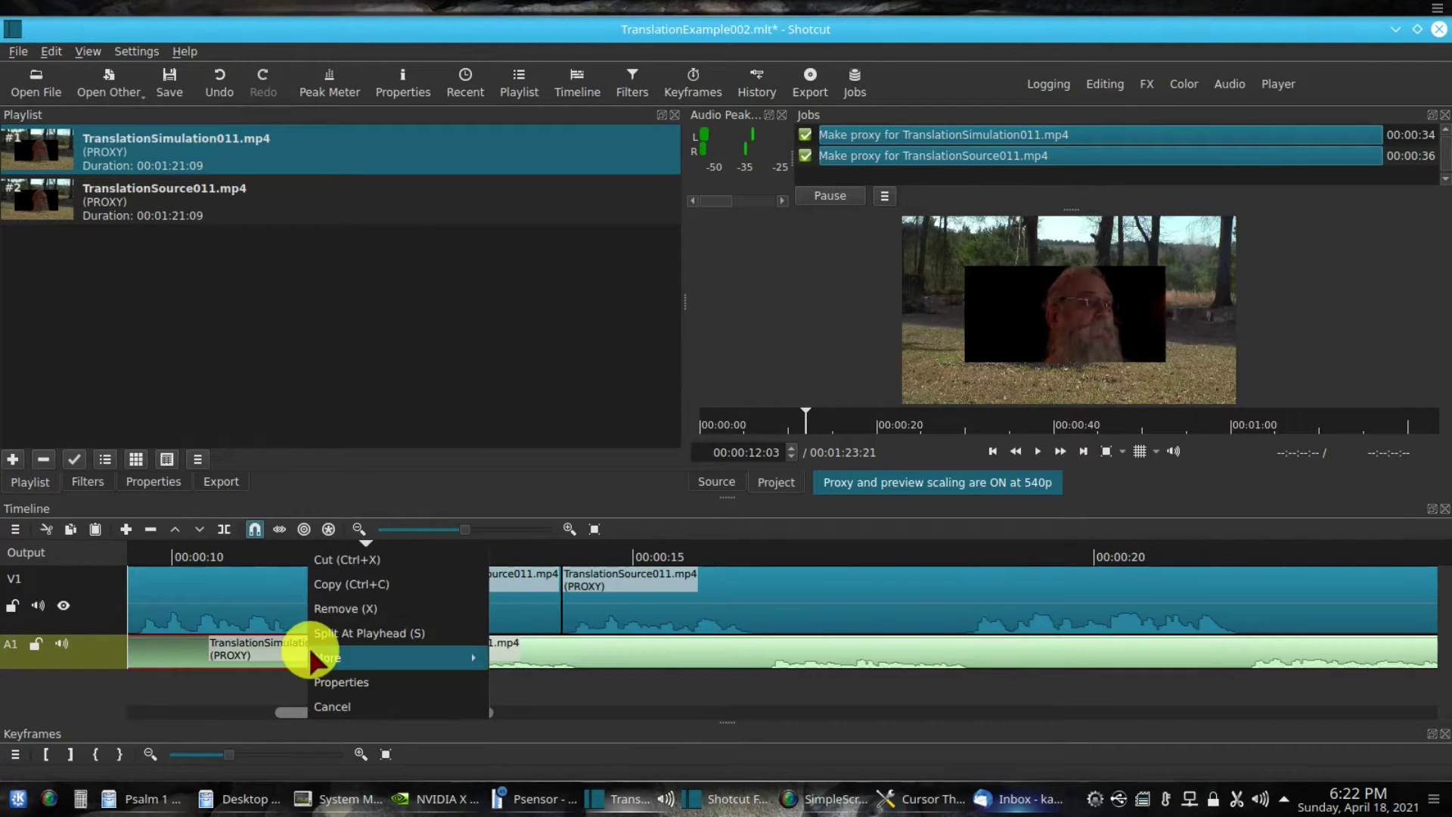
{"action": "mouse_move", "coordinate": [340, 657]}
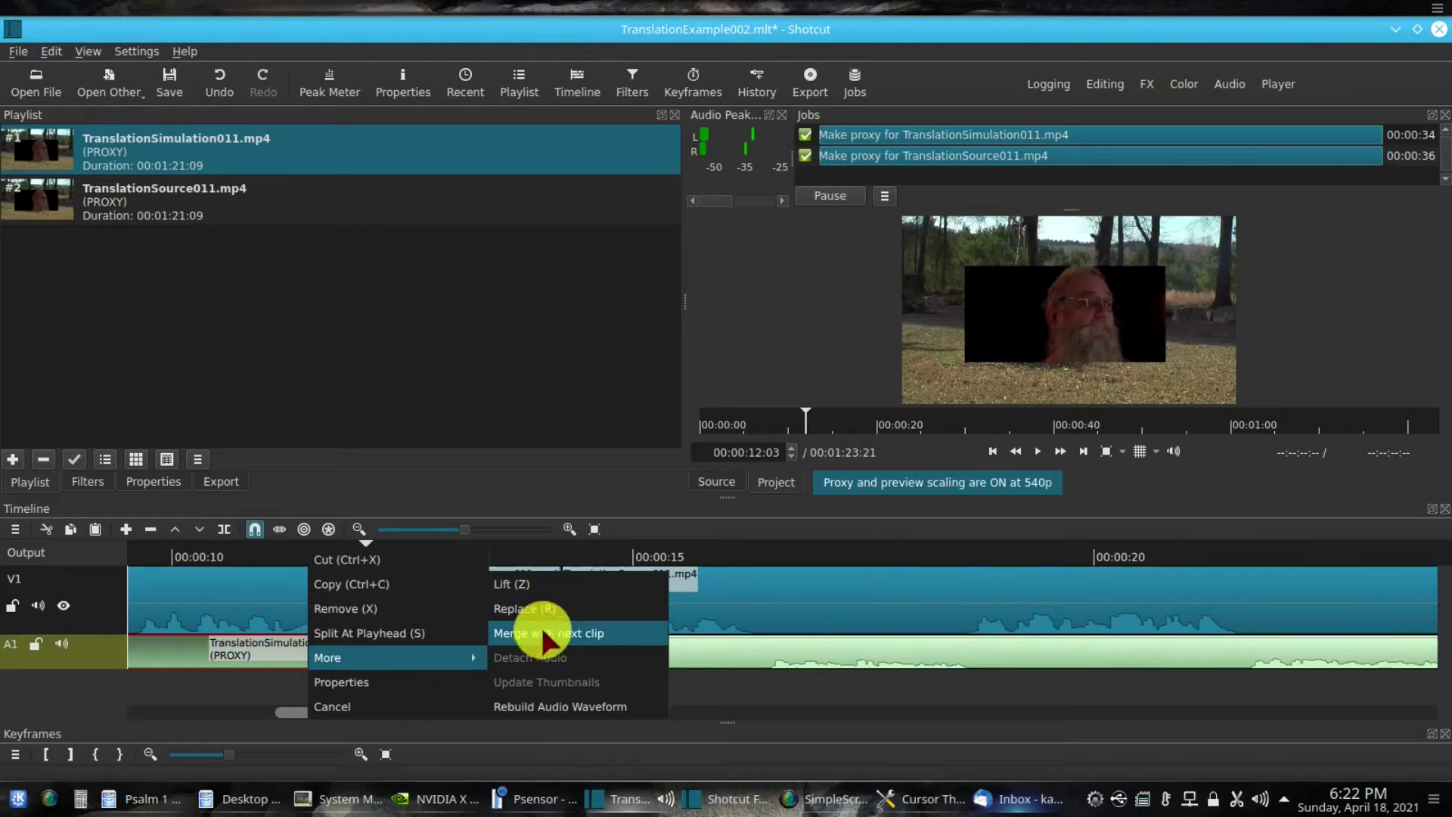
{"action": "left_click", "coordinate": [537, 586]}
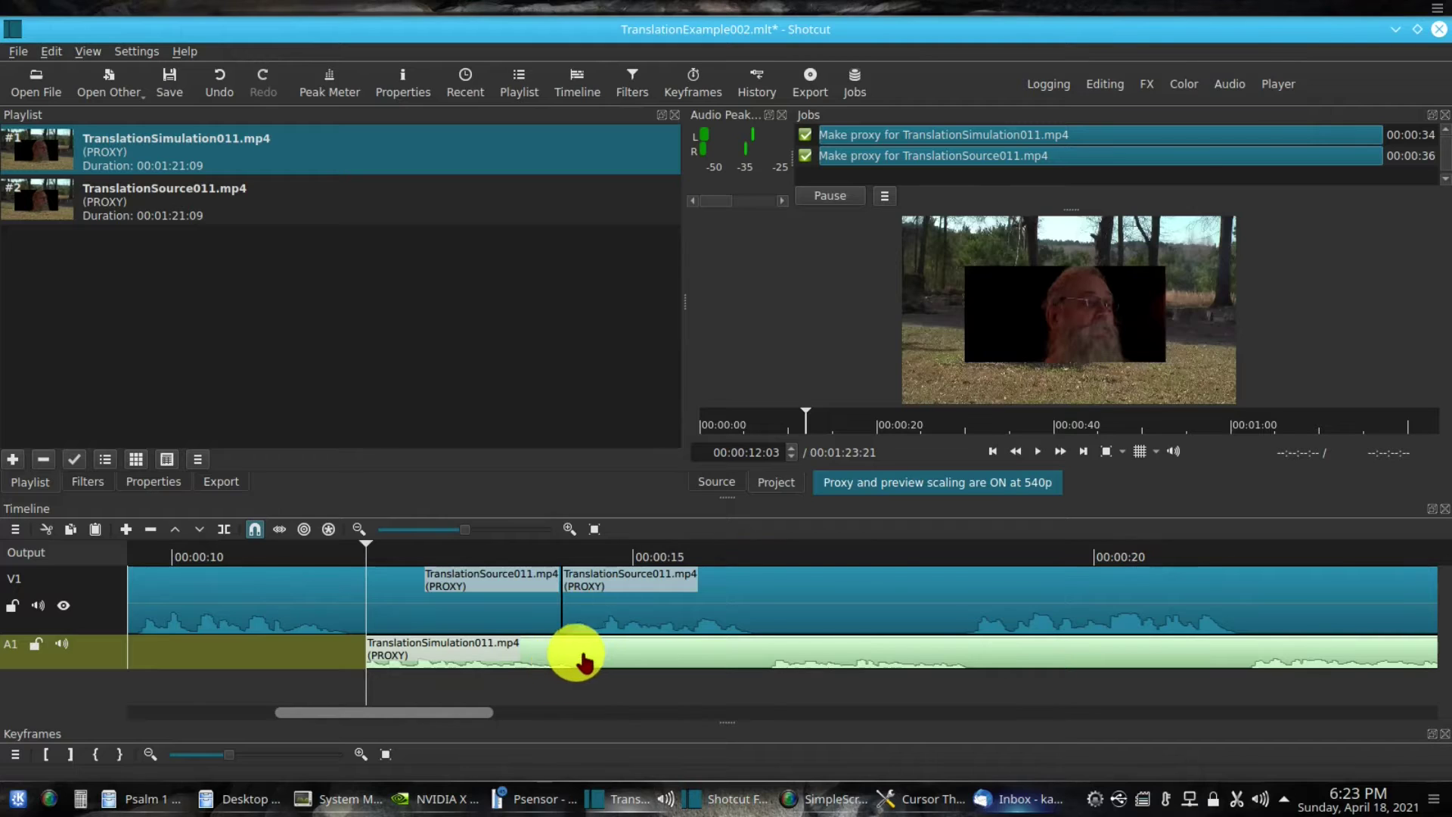
- Move the remaining A1 clip about 1 second earlier, and move the first V1 clip to the very start of the timeline
{"action": "left_click_drag", "start_coordinate": [598, 660], "coordinate": [502, 666]}
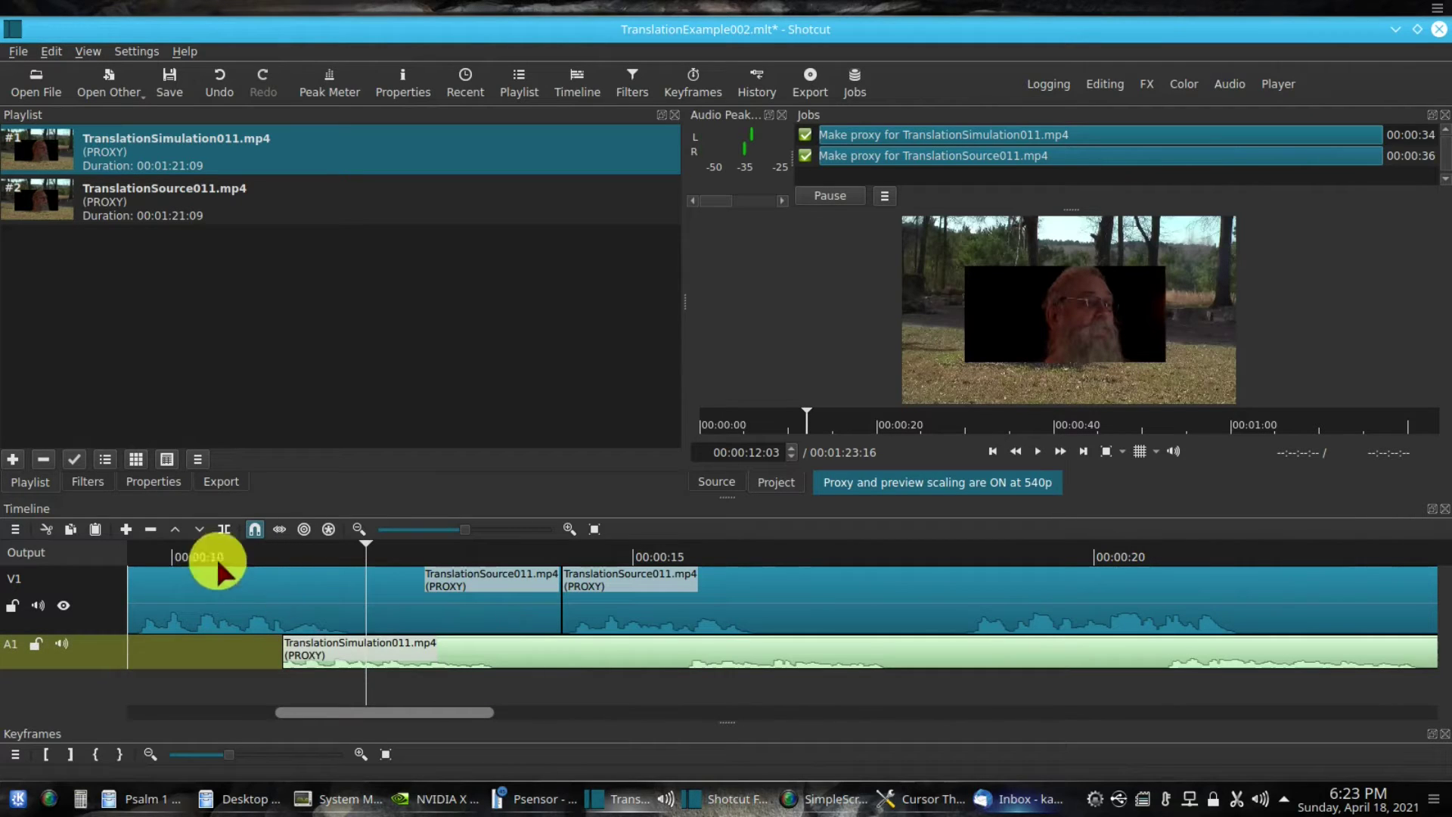
{"action": "left_click", "coordinate": [455, 605]}
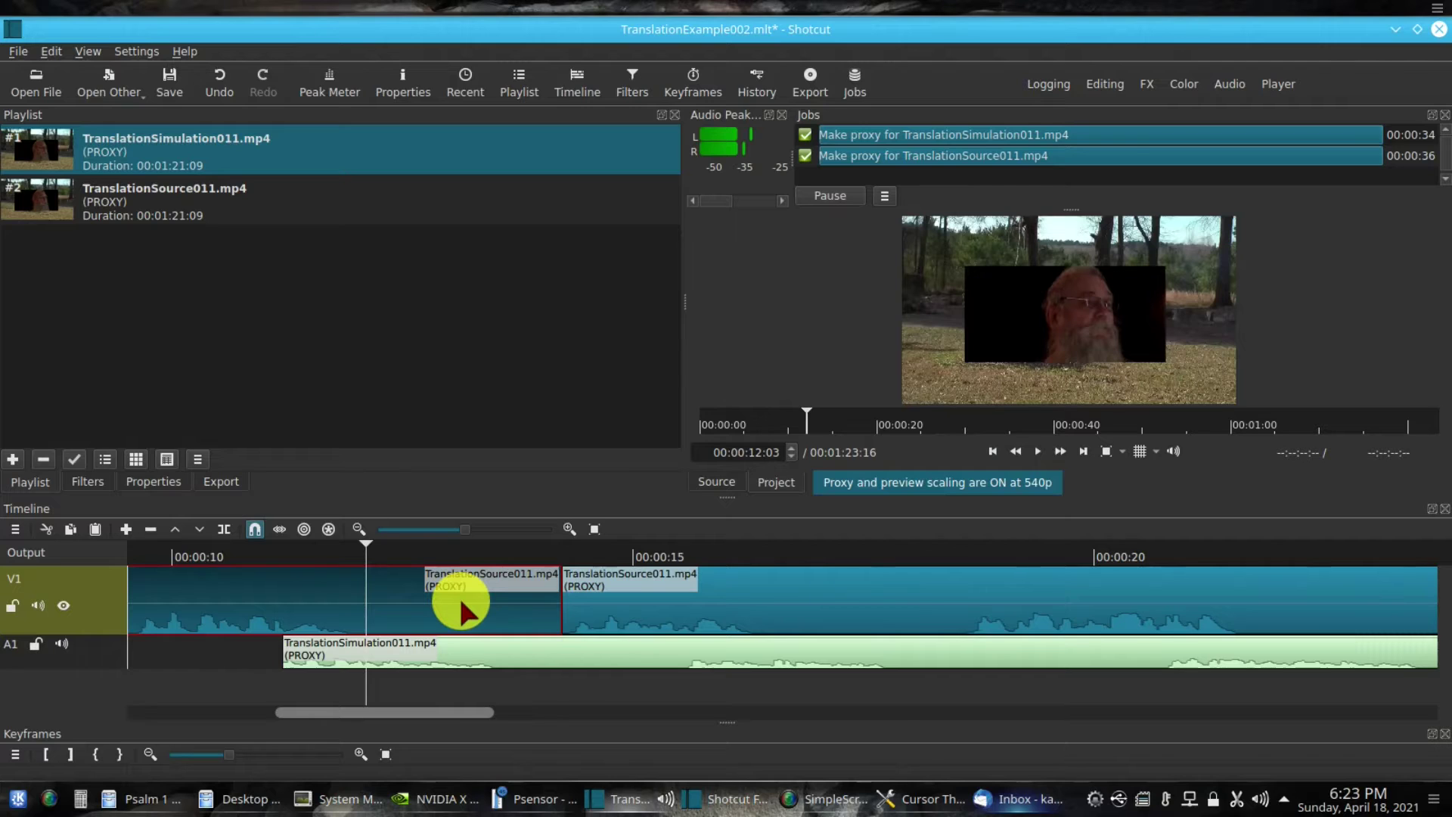
{"action": "key", "text": "Up"}
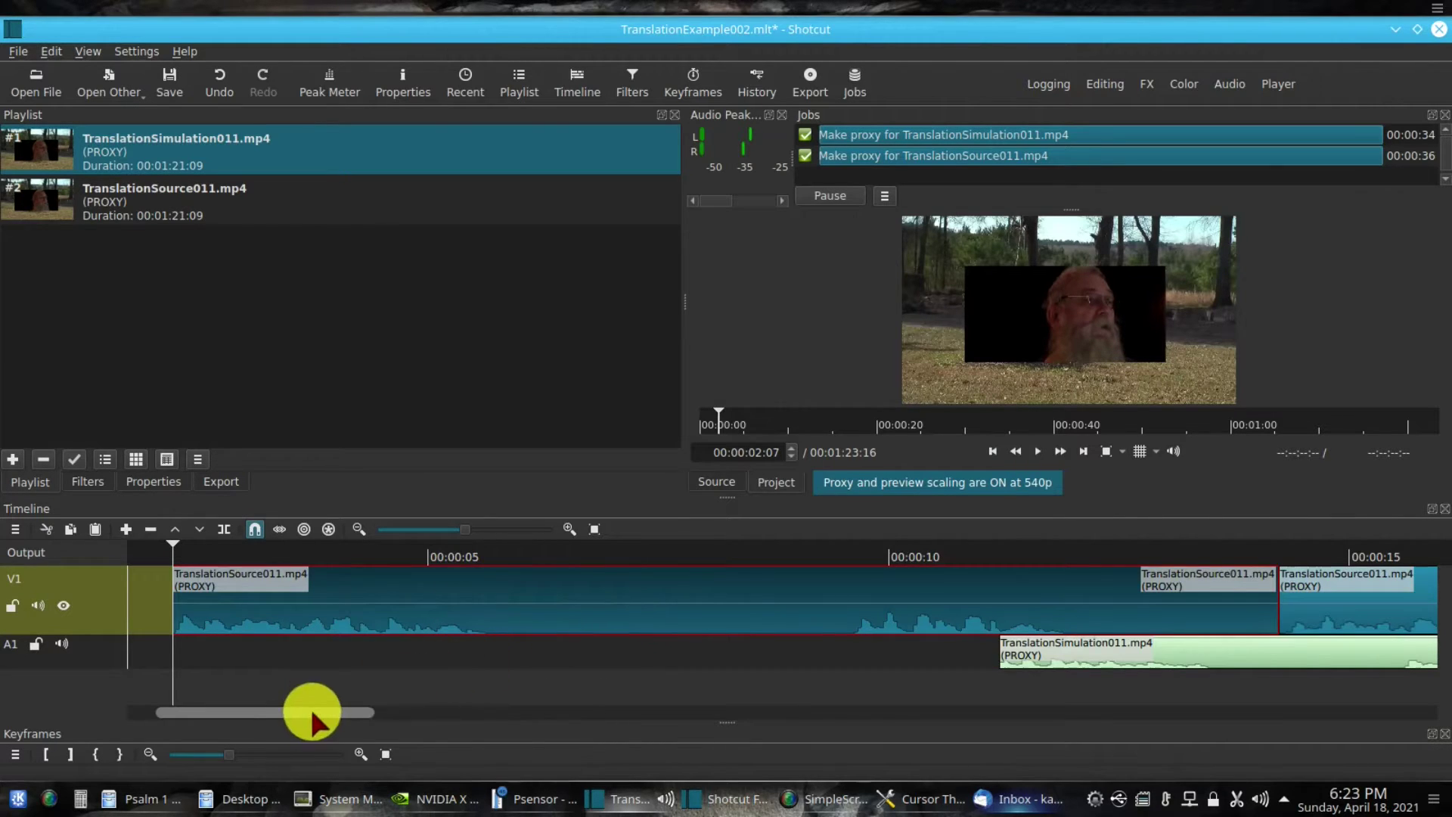
{"action": "left_click_drag", "start_coordinate": [311, 709], "coordinate": [259, 706]}
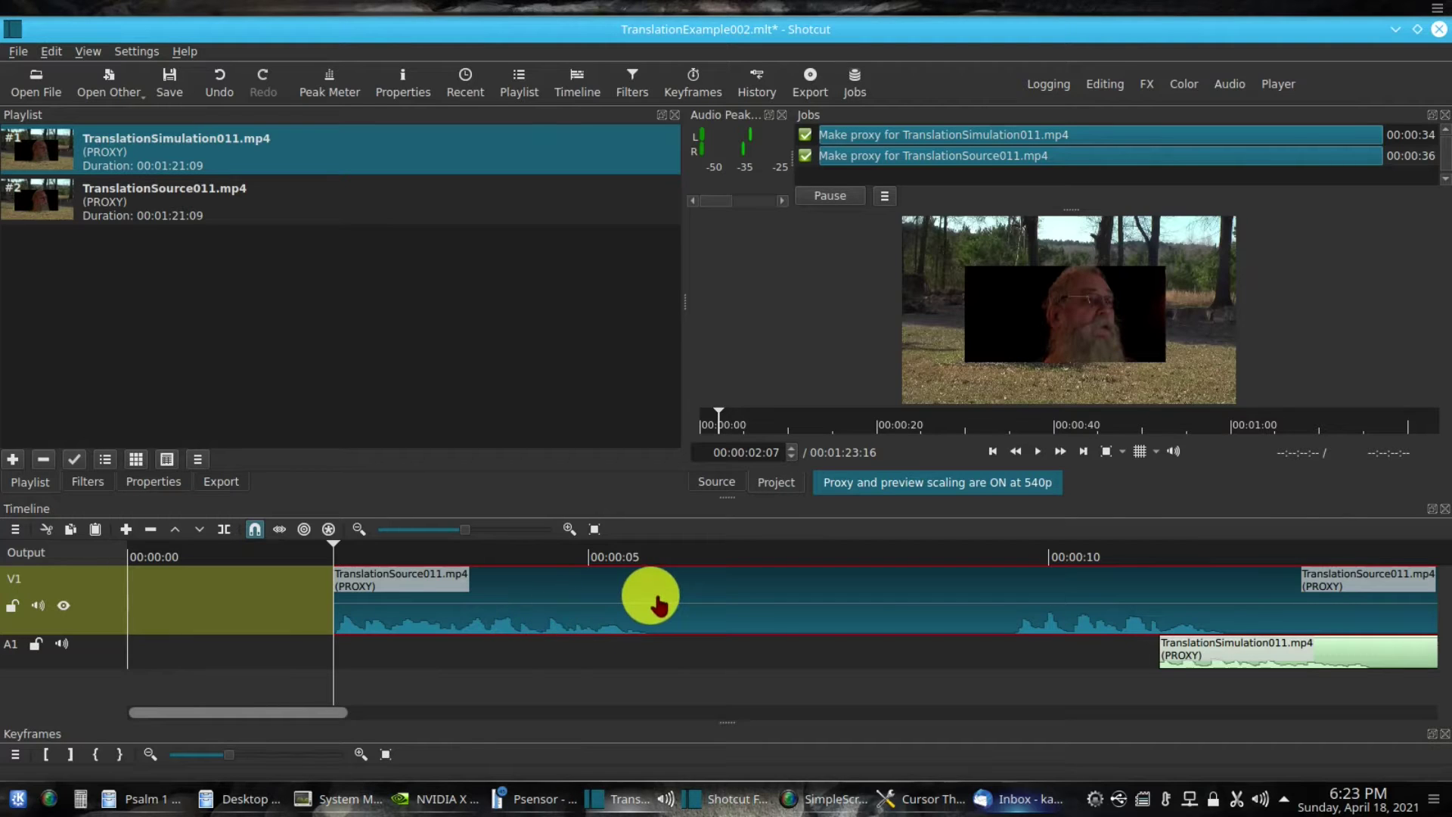
{"action": "left_click_drag", "start_coordinate": [638, 594], "coordinate": [450, 605]}
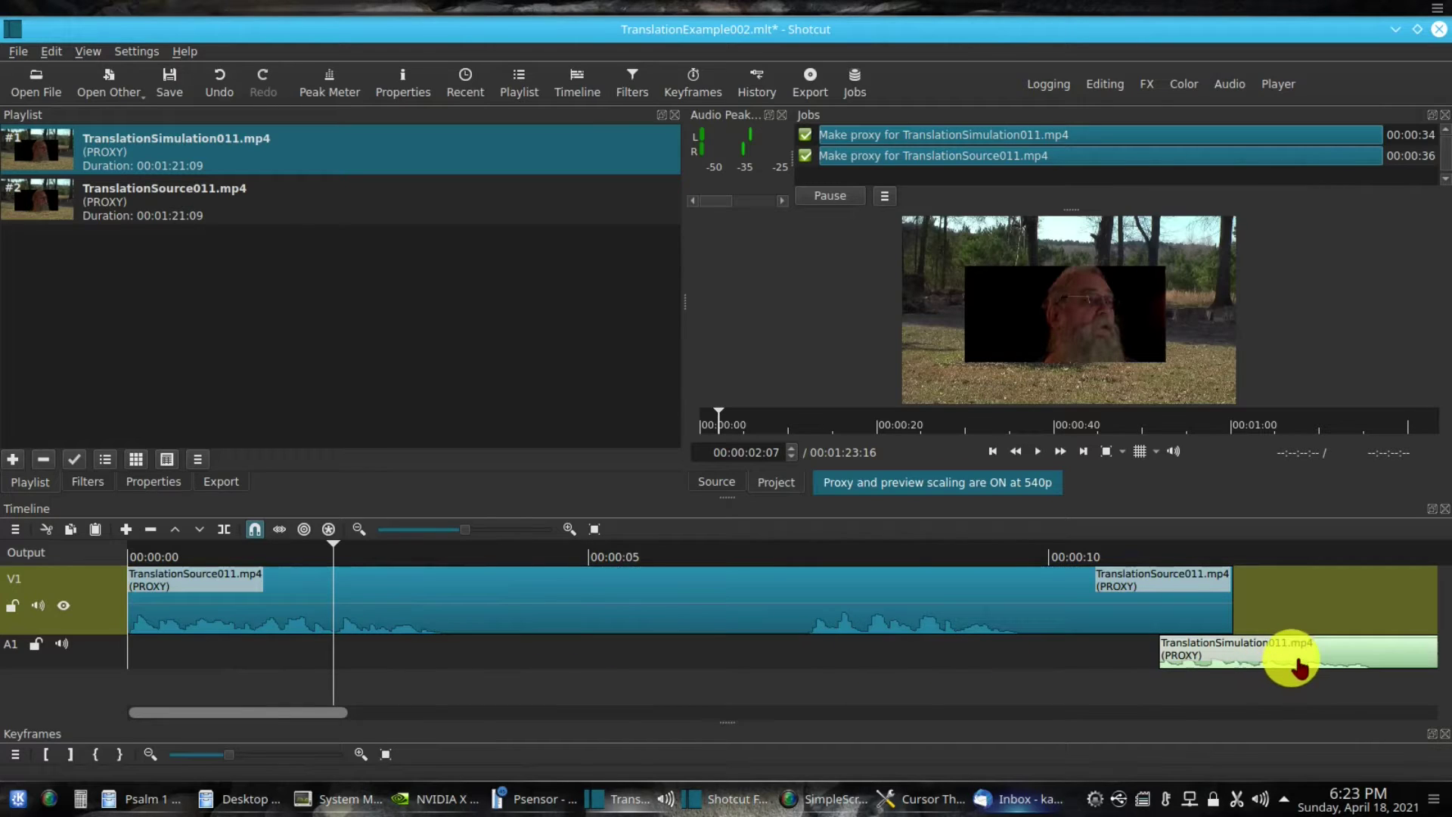
- Play from the timeline's start to 00:00:01:11 and move the A1 clip earlier so that it begins at that point
{"action": "left_click_drag", "start_coordinate": [1316, 665], "coordinate": [670, 673]}
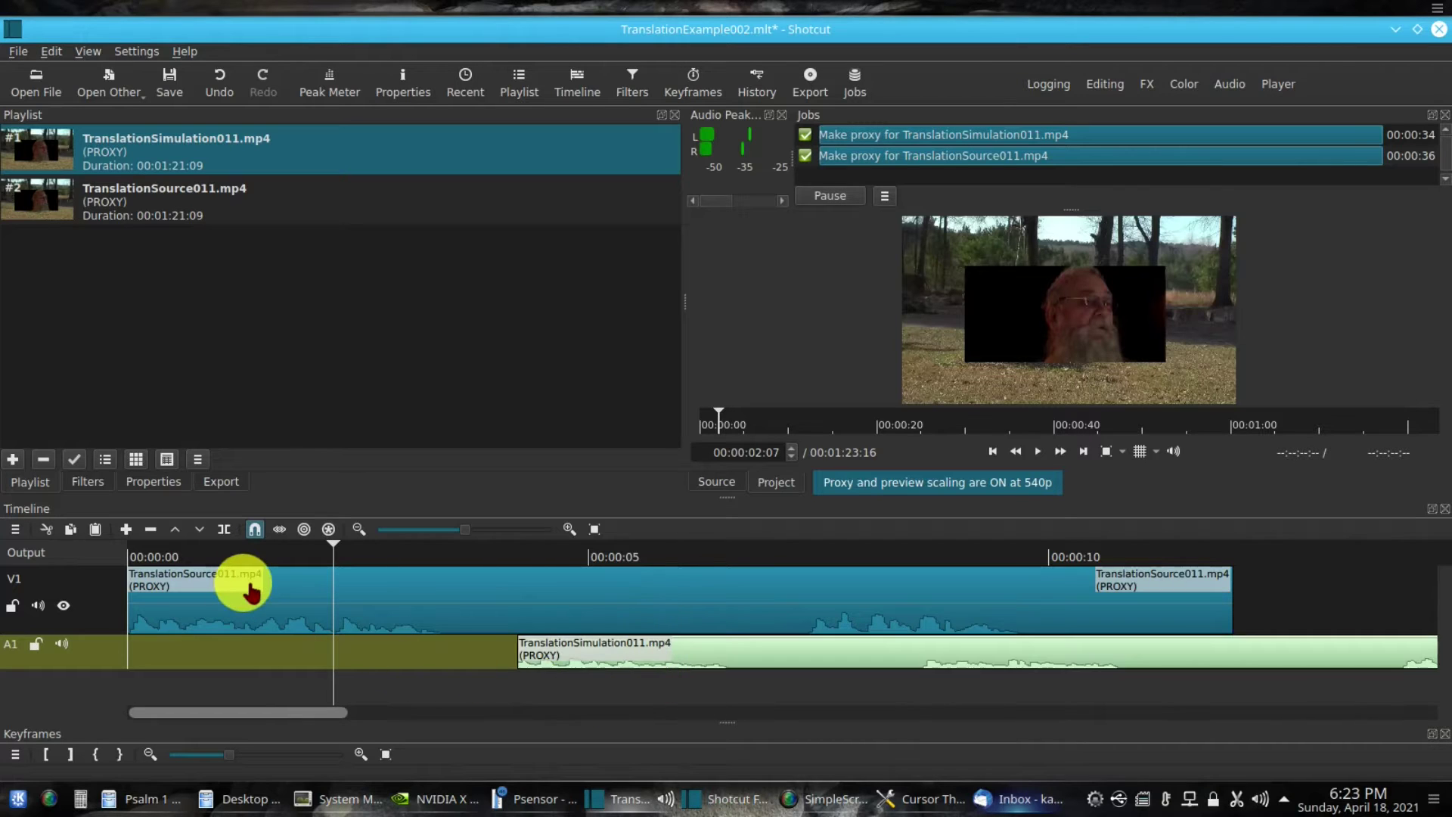
{"action": "left_click", "coordinate": [394, 589]}
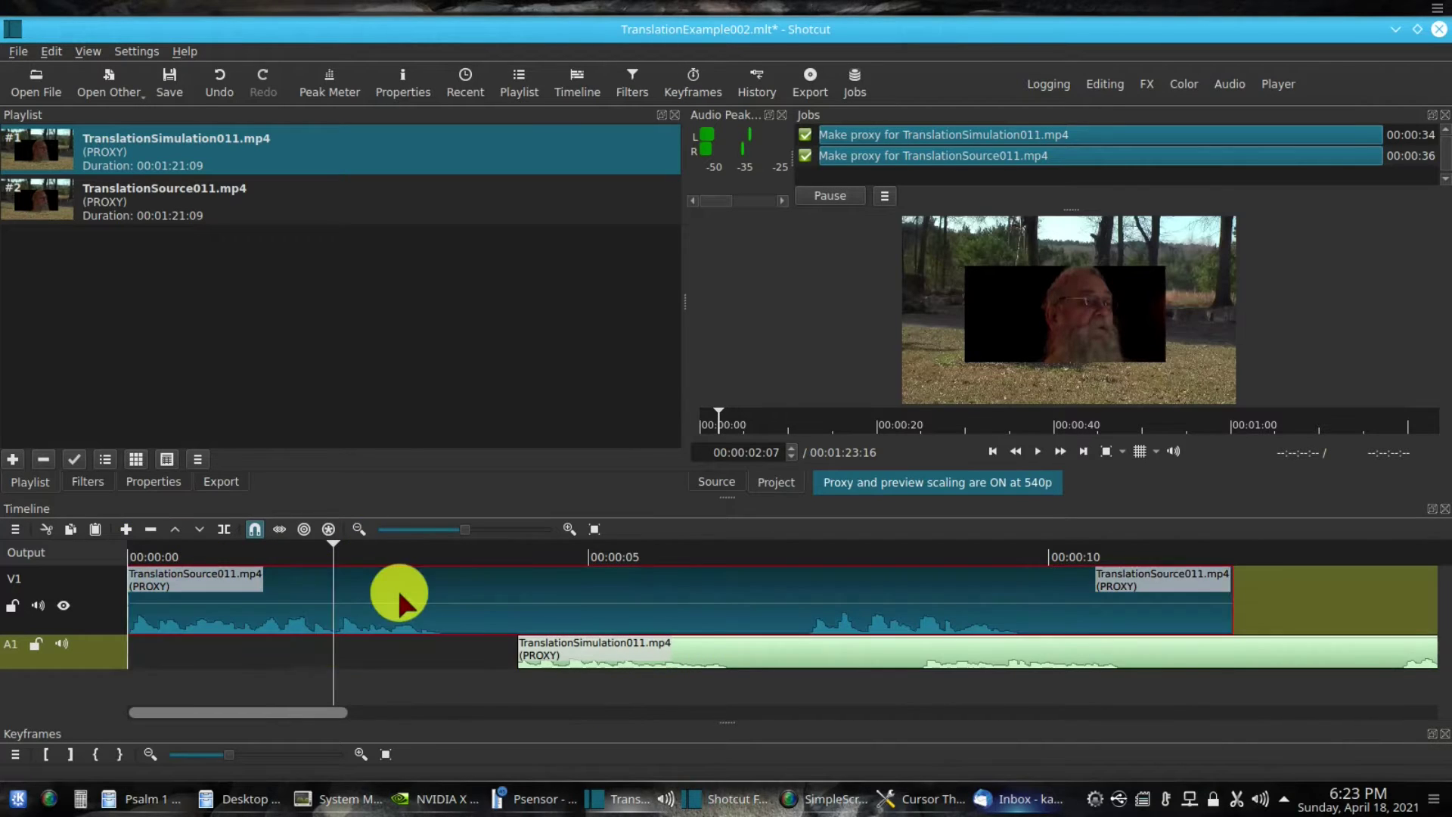
{"action": "key", "text": "Home"}
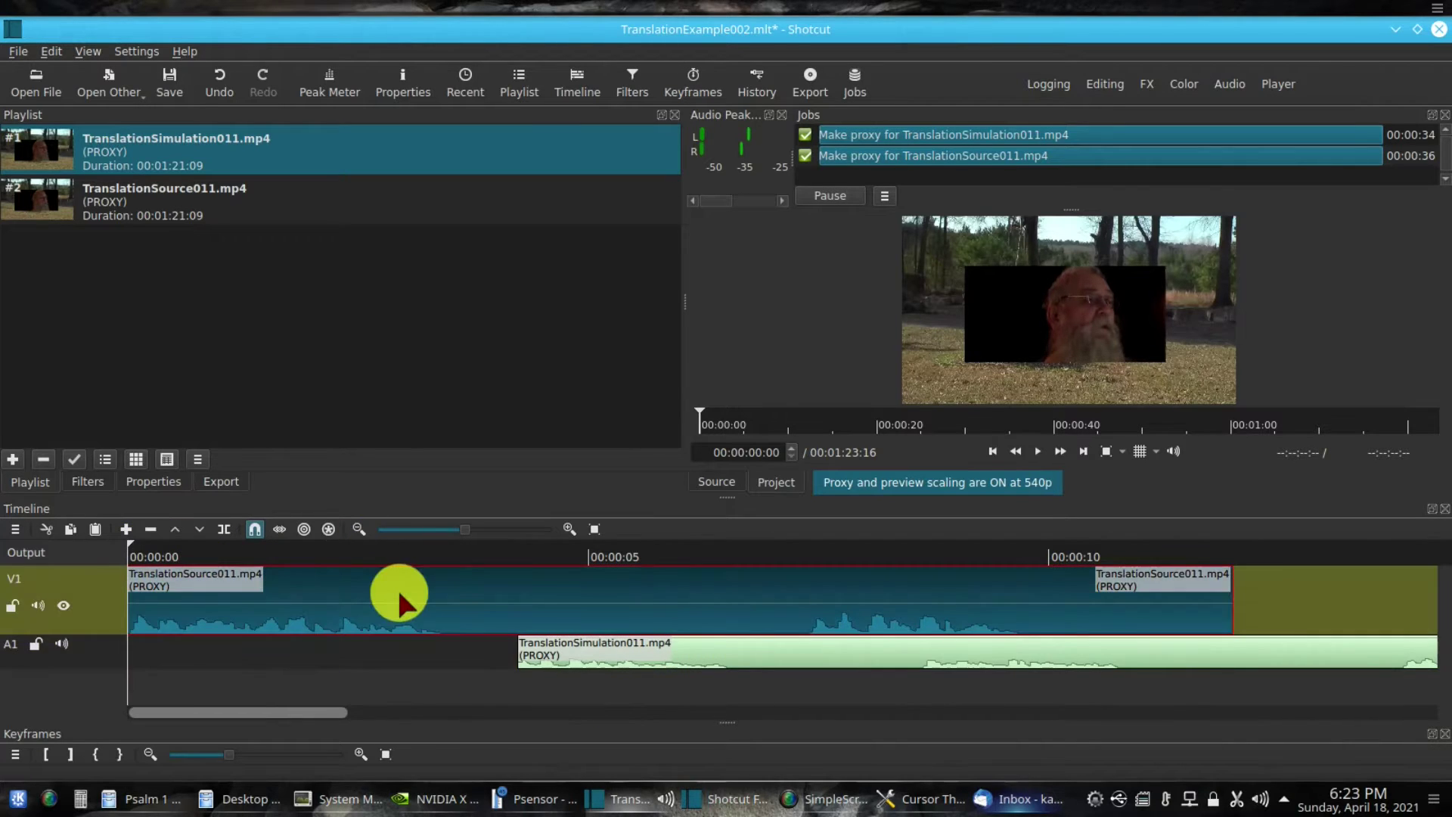
{"action": "left_click", "coordinate": [1040, 451]}
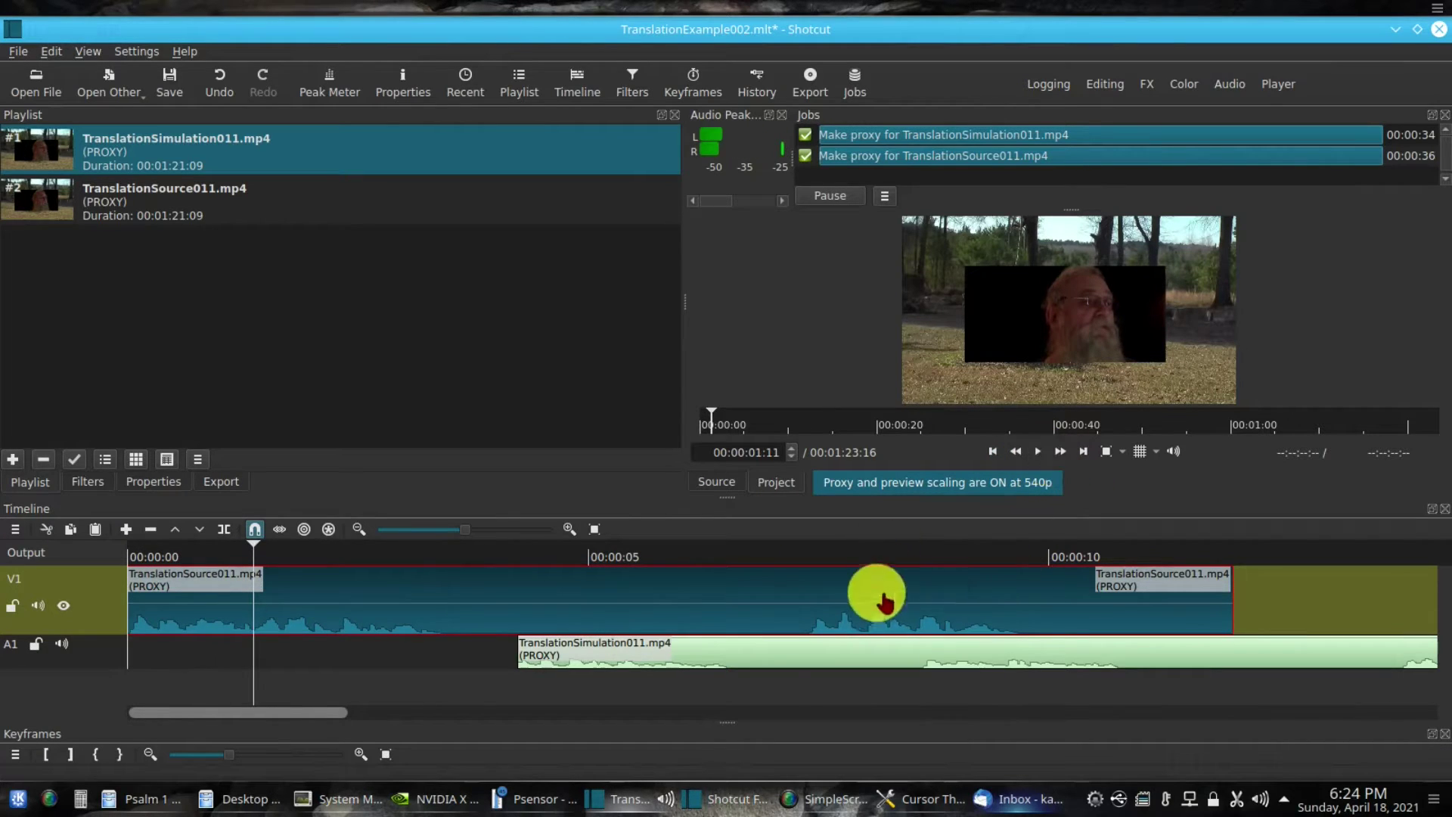
{"action": "left_click_drag", "start_coordinate": [779, 654], "coordinate": [522, 663]}
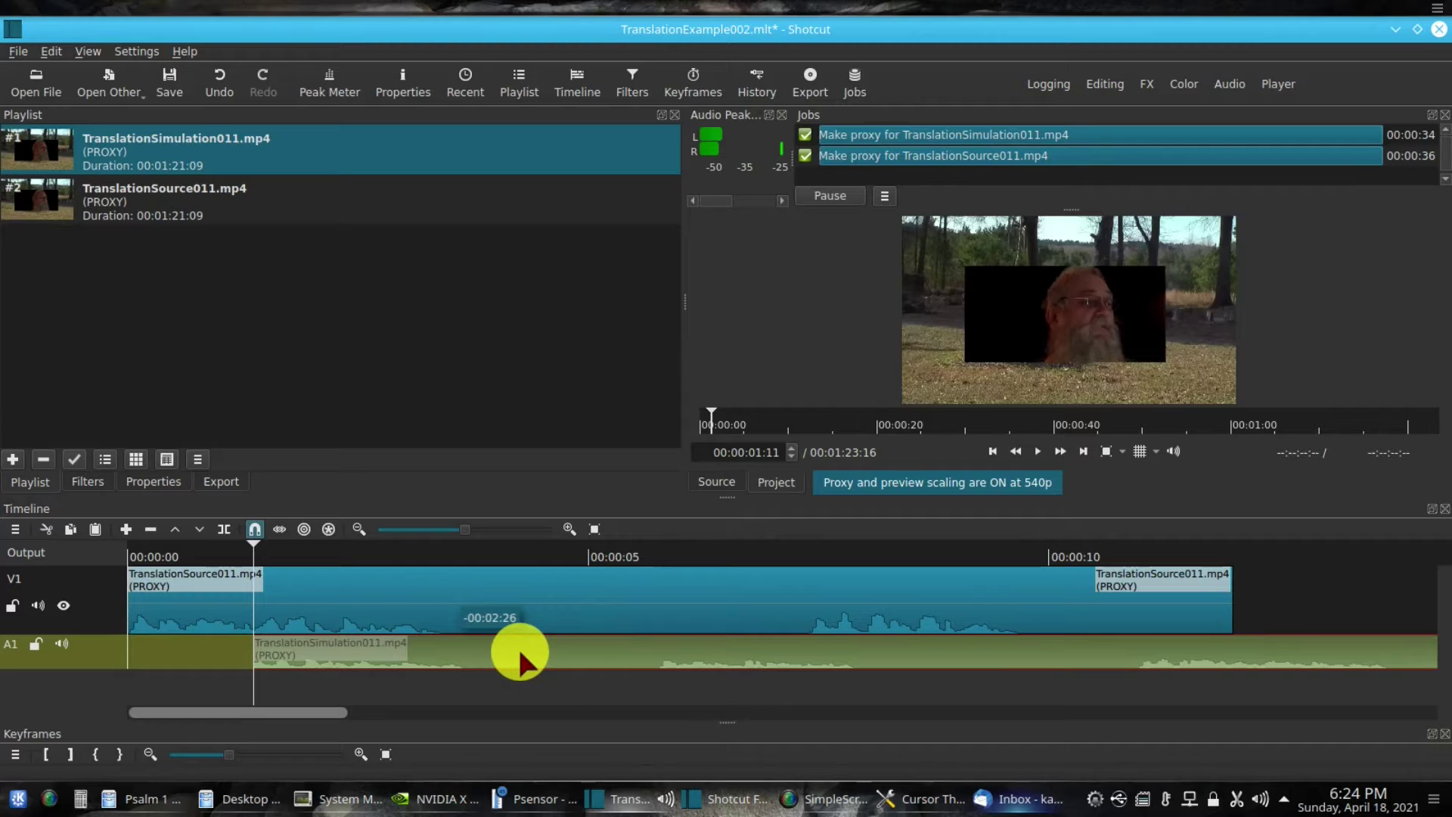
{"action": "left_click_drag", "start_coordinate": [520, 657], "coordinate": [519, 652]}
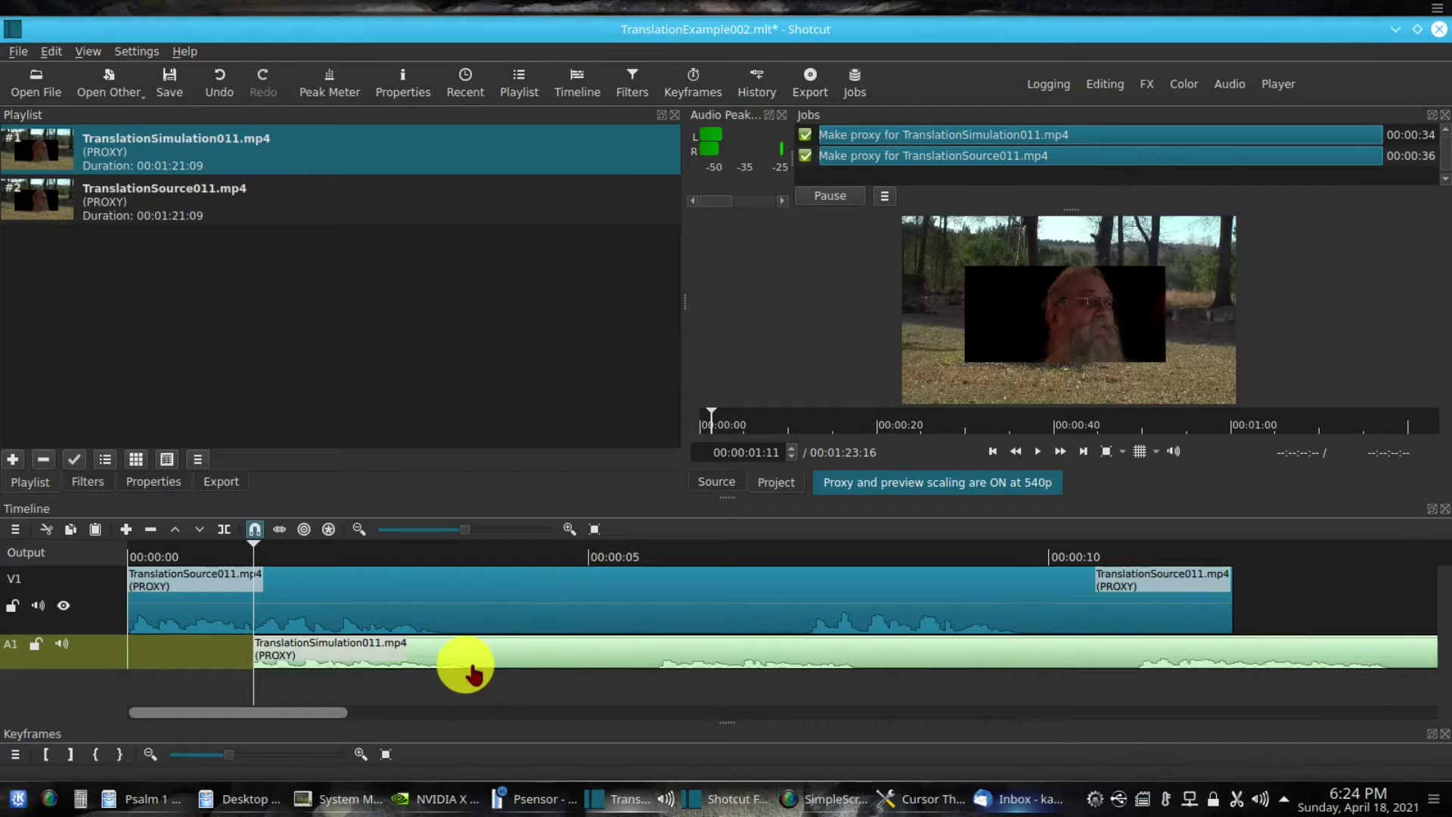
- Split the V1 clip at 00:00:03:23, after the first phrase, and again at 00:00:07:11, just before the second phrase
{"action": "left_click", "coordinate": [474, 547]}
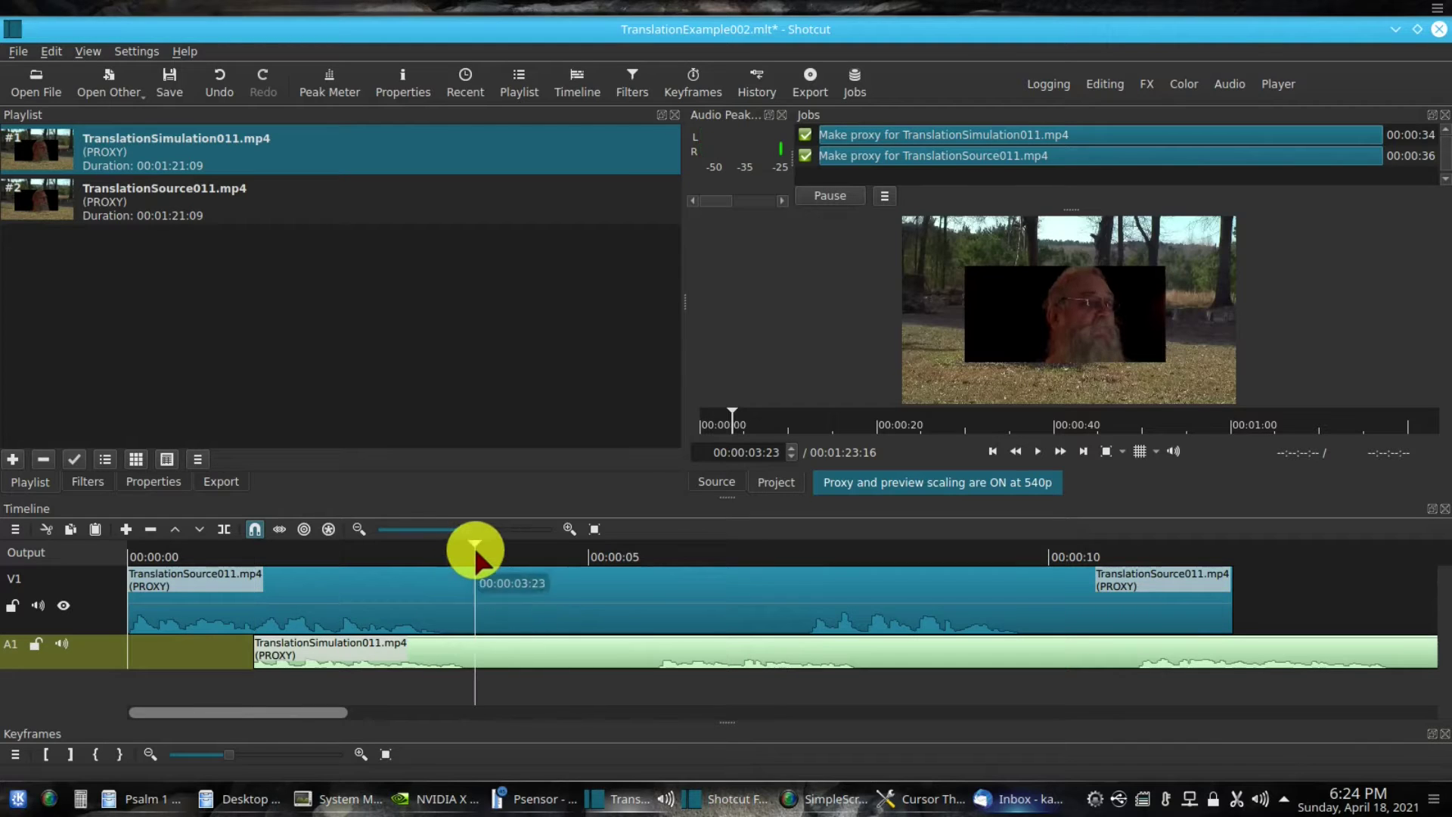
{"action": "left_click", "coordinate": [558, 608]}
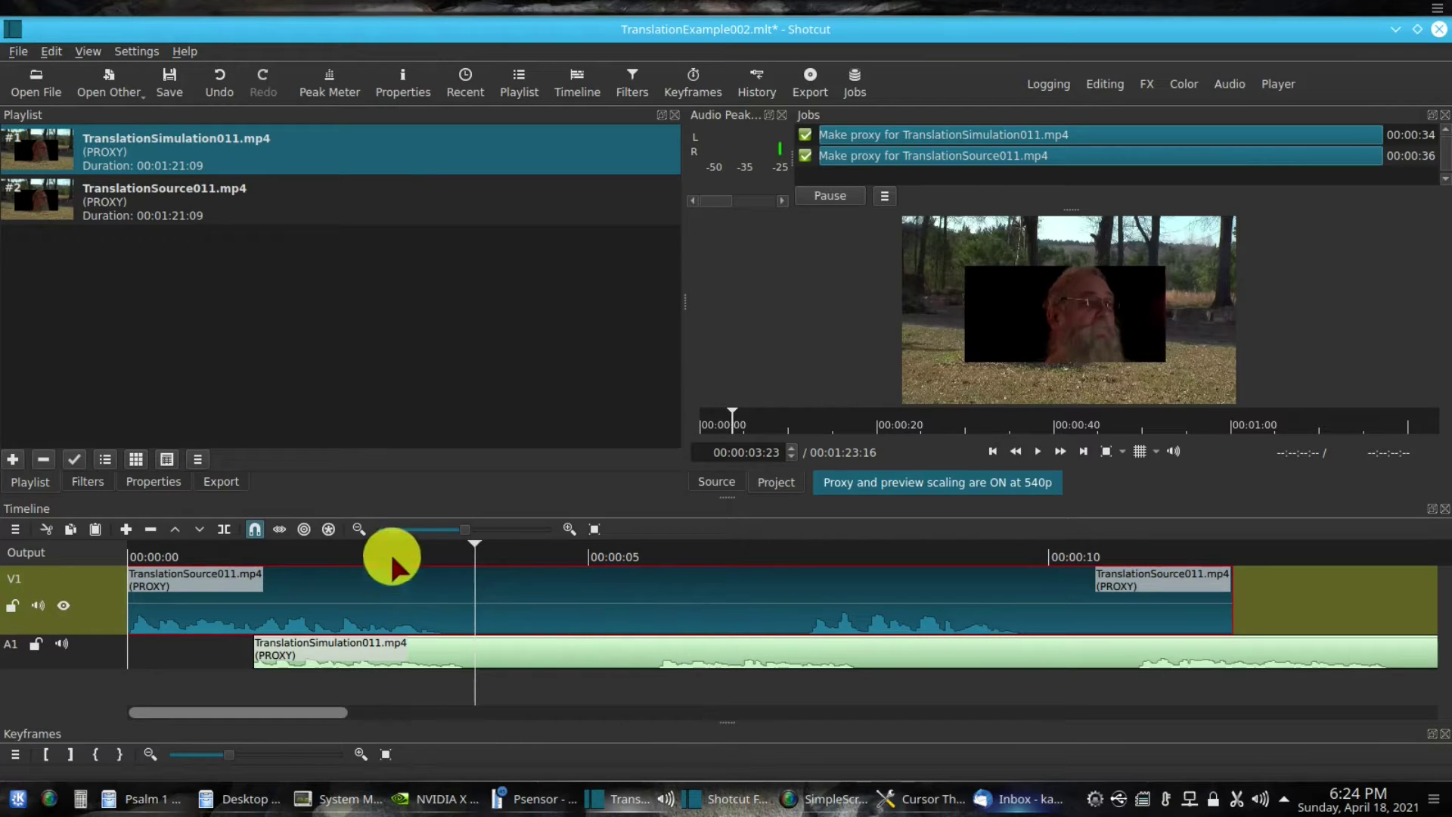
{"action": "left_click", "coordinate": [224, 529]}
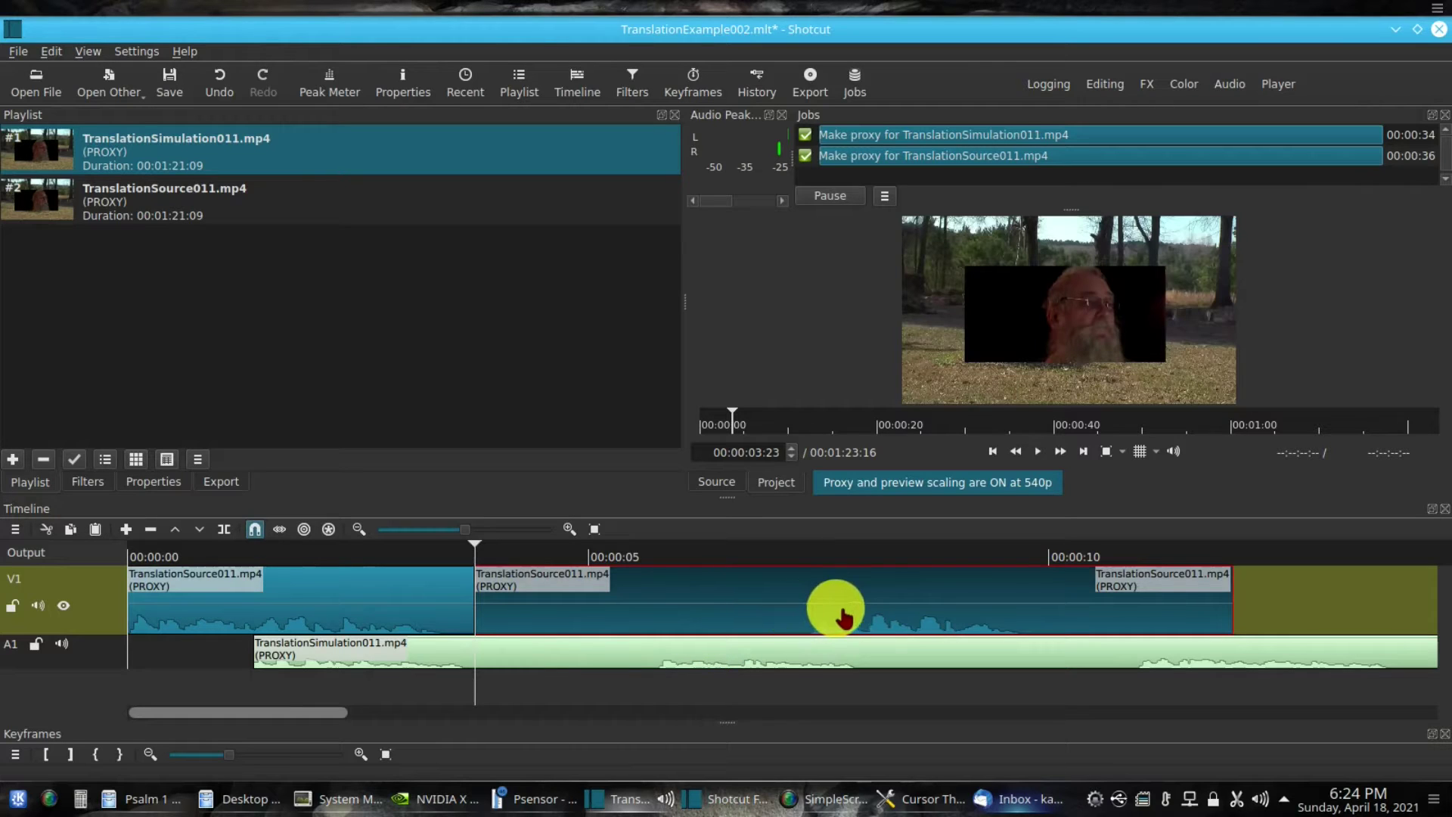
{"action": "left_click", "coordinate": [806, 543]}
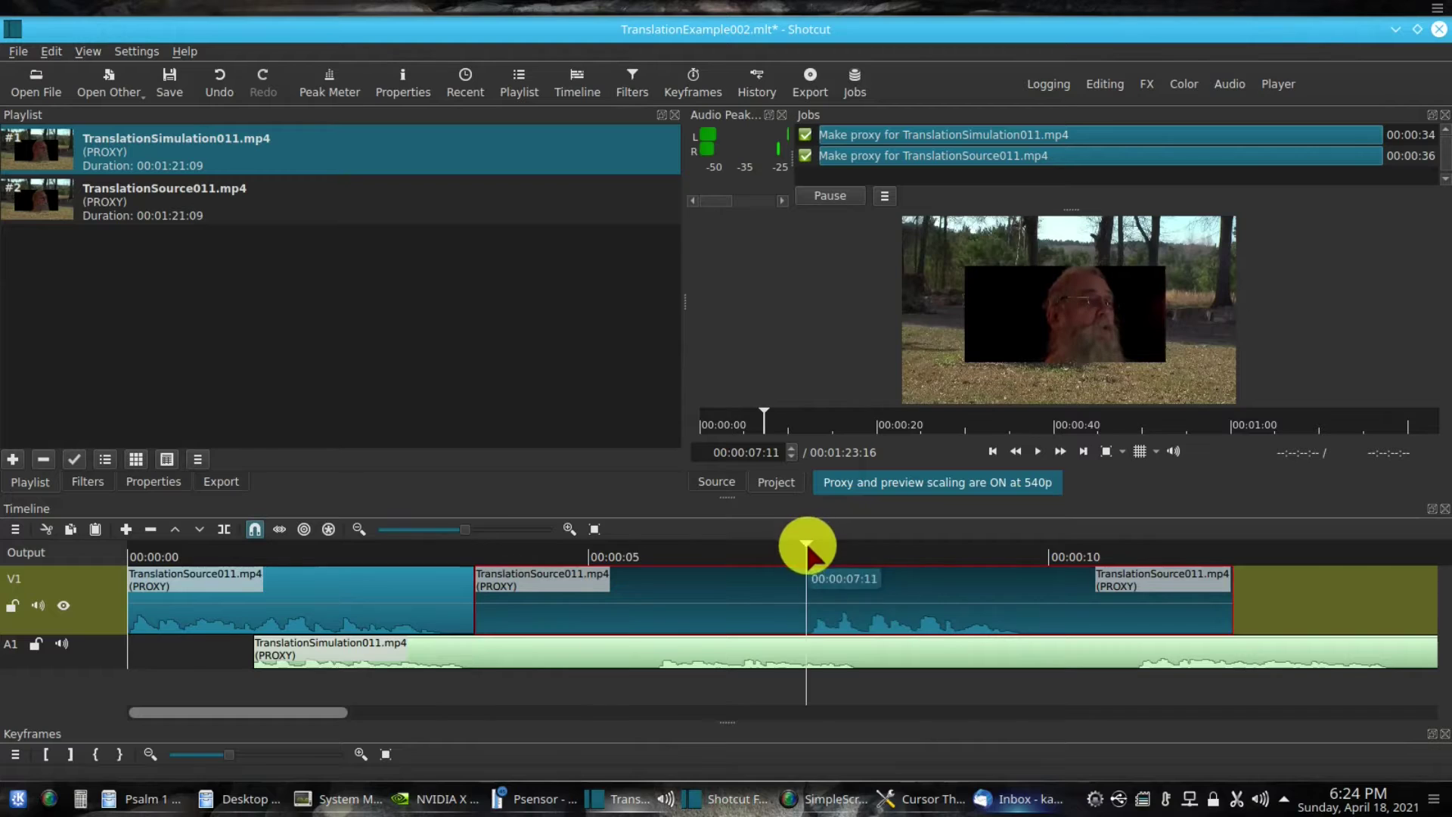
{"action": "left_click", "coordinate": [223, 529]}
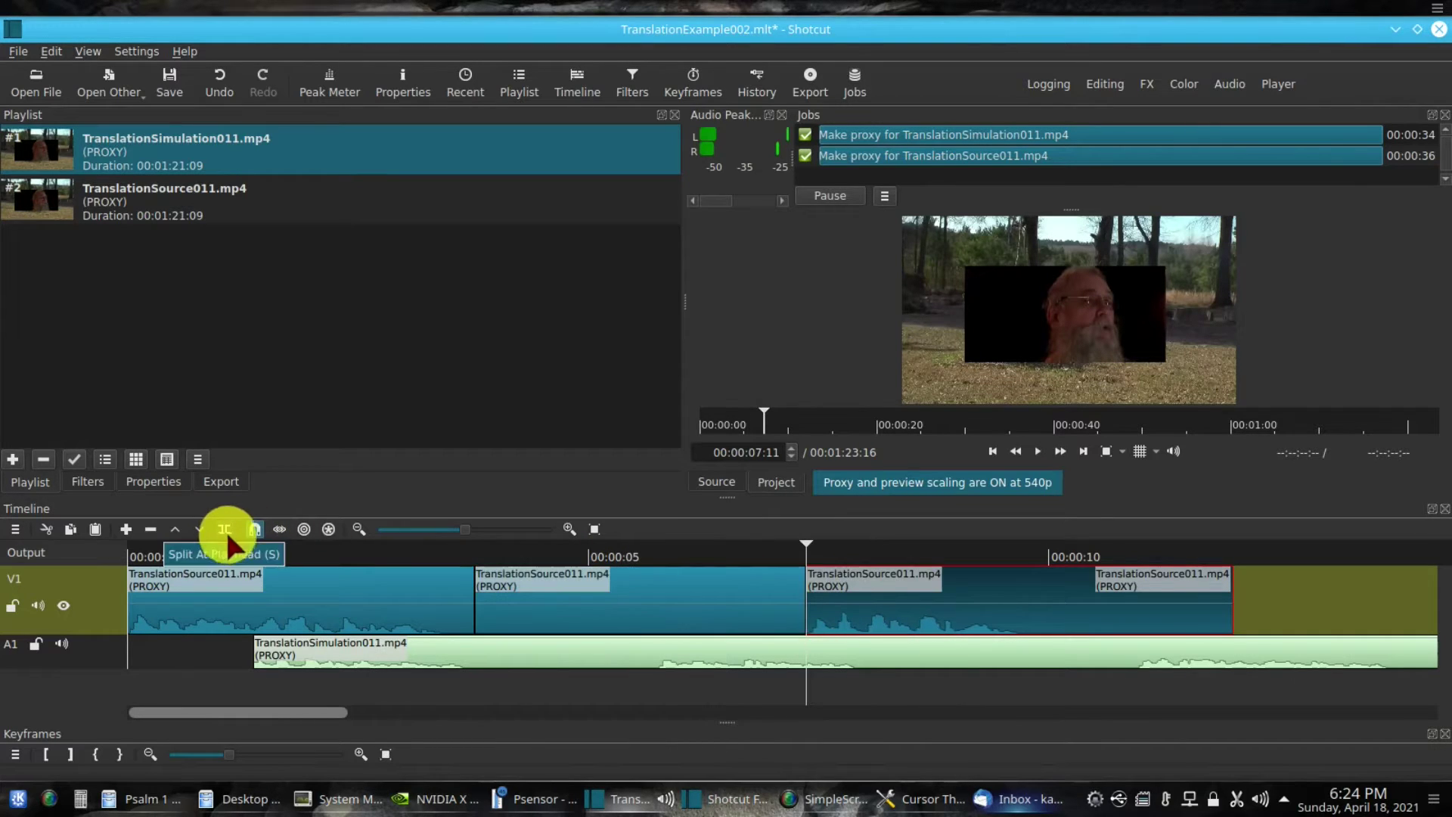
- Lift the V1 segment between the two splits and move the following V1 clip earlier so it starts where the first one ends
{"action": "left_click", "coordinate": [700, 619]}
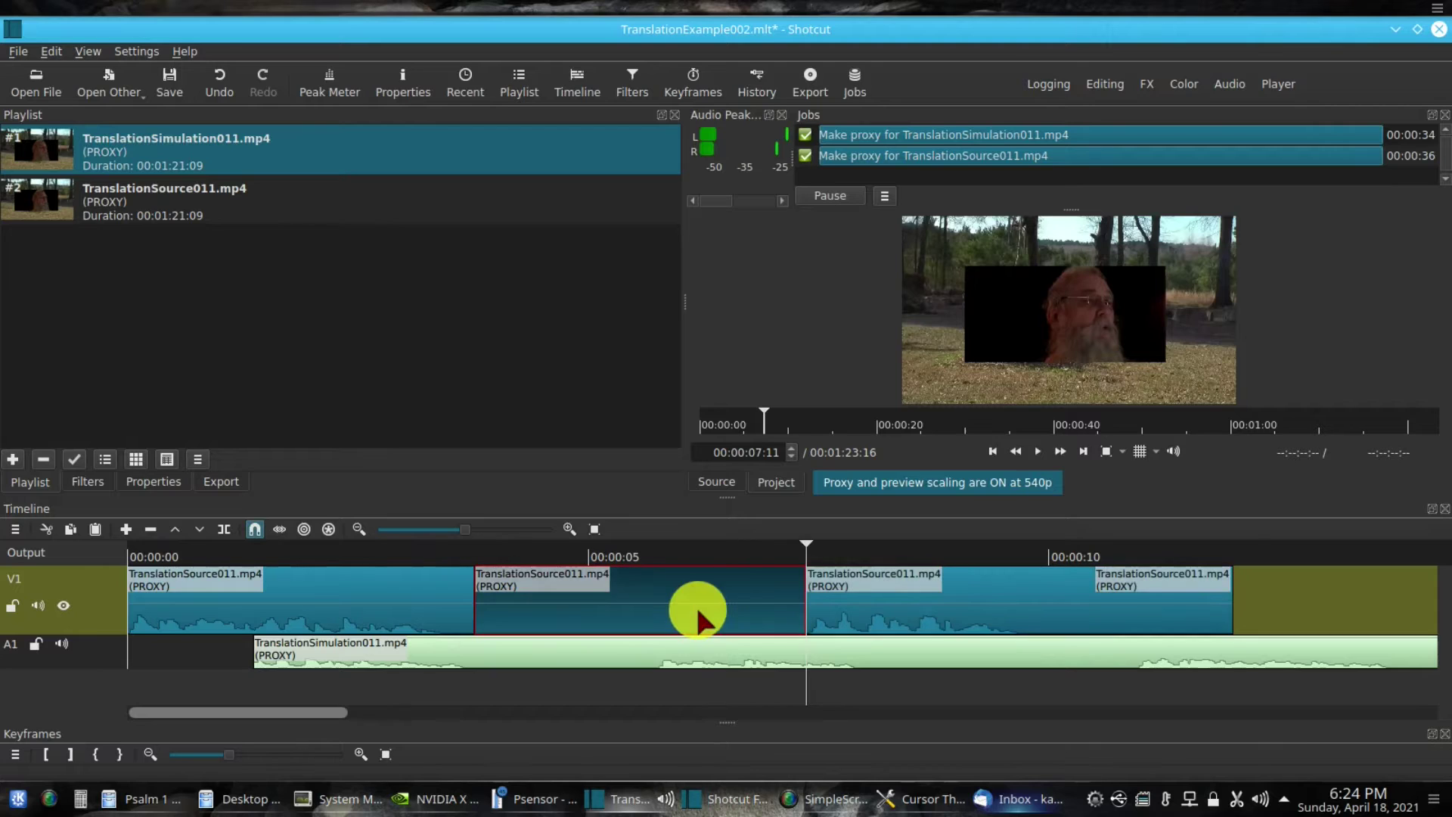
{"action": "right_click", "coordinate": [699, 616]}
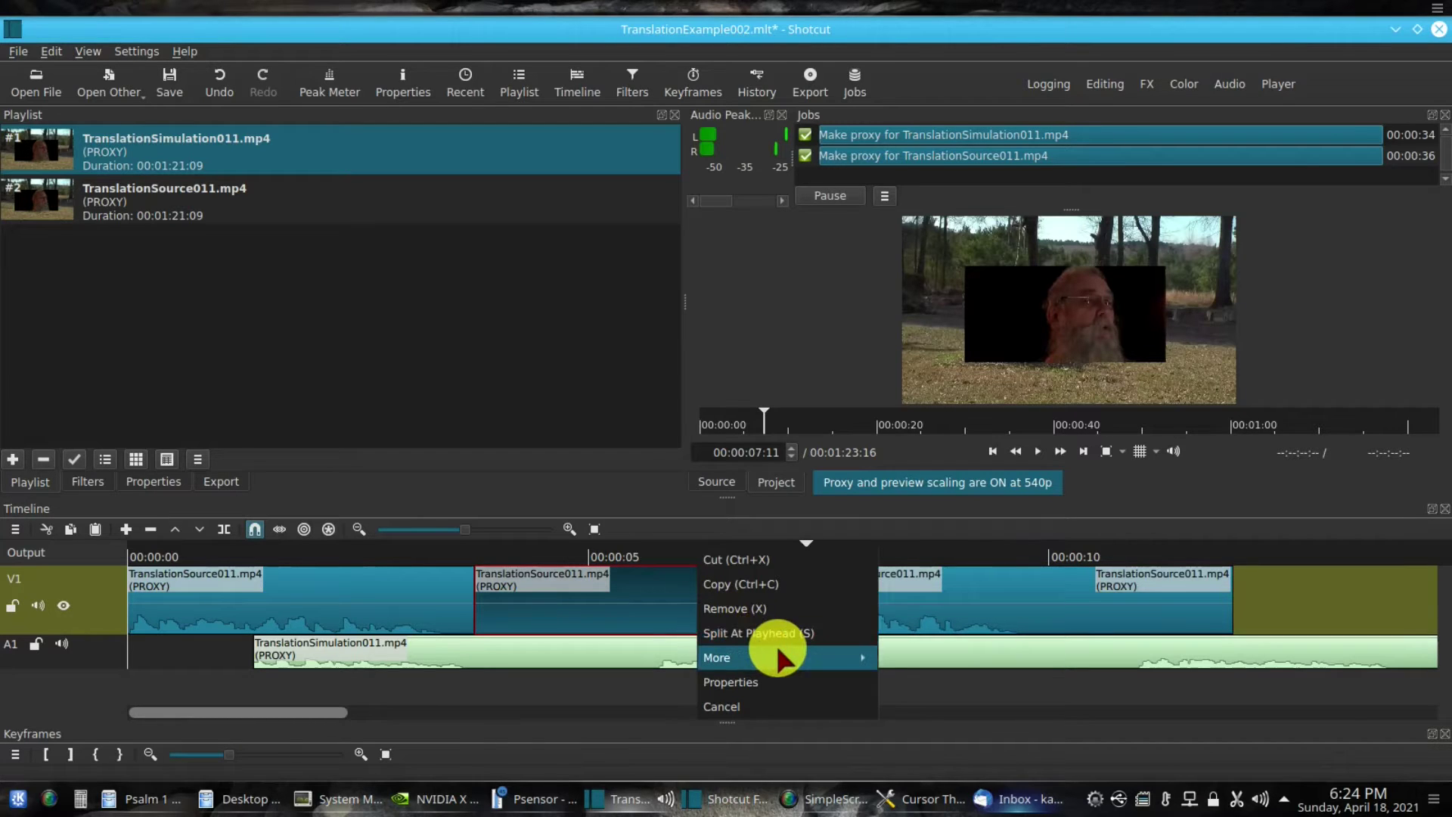
{"action": "mouse_move", "coordinate": [779, 654]}
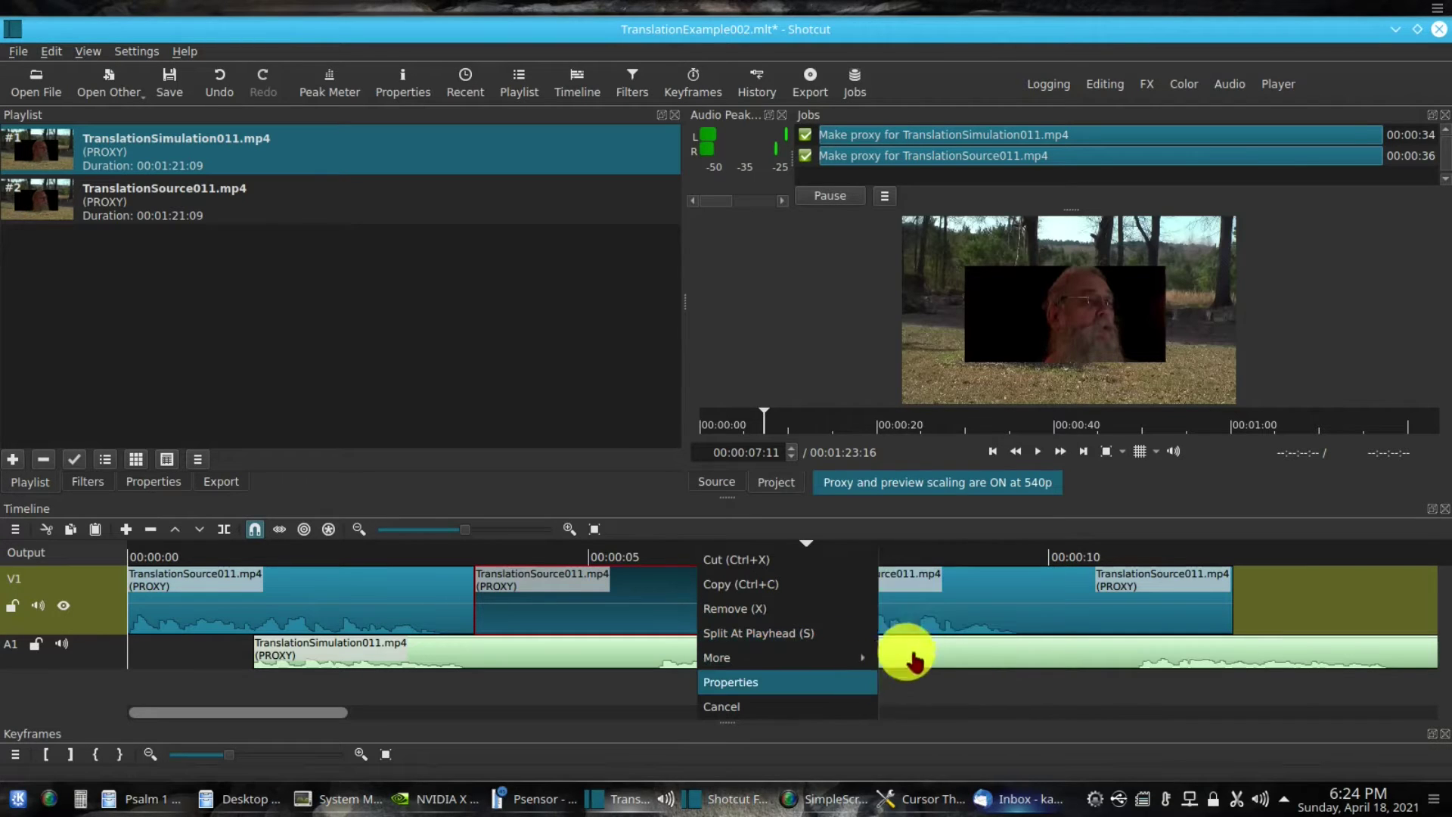
{"action": "mouse_move", "coordinate": [847, 655]}
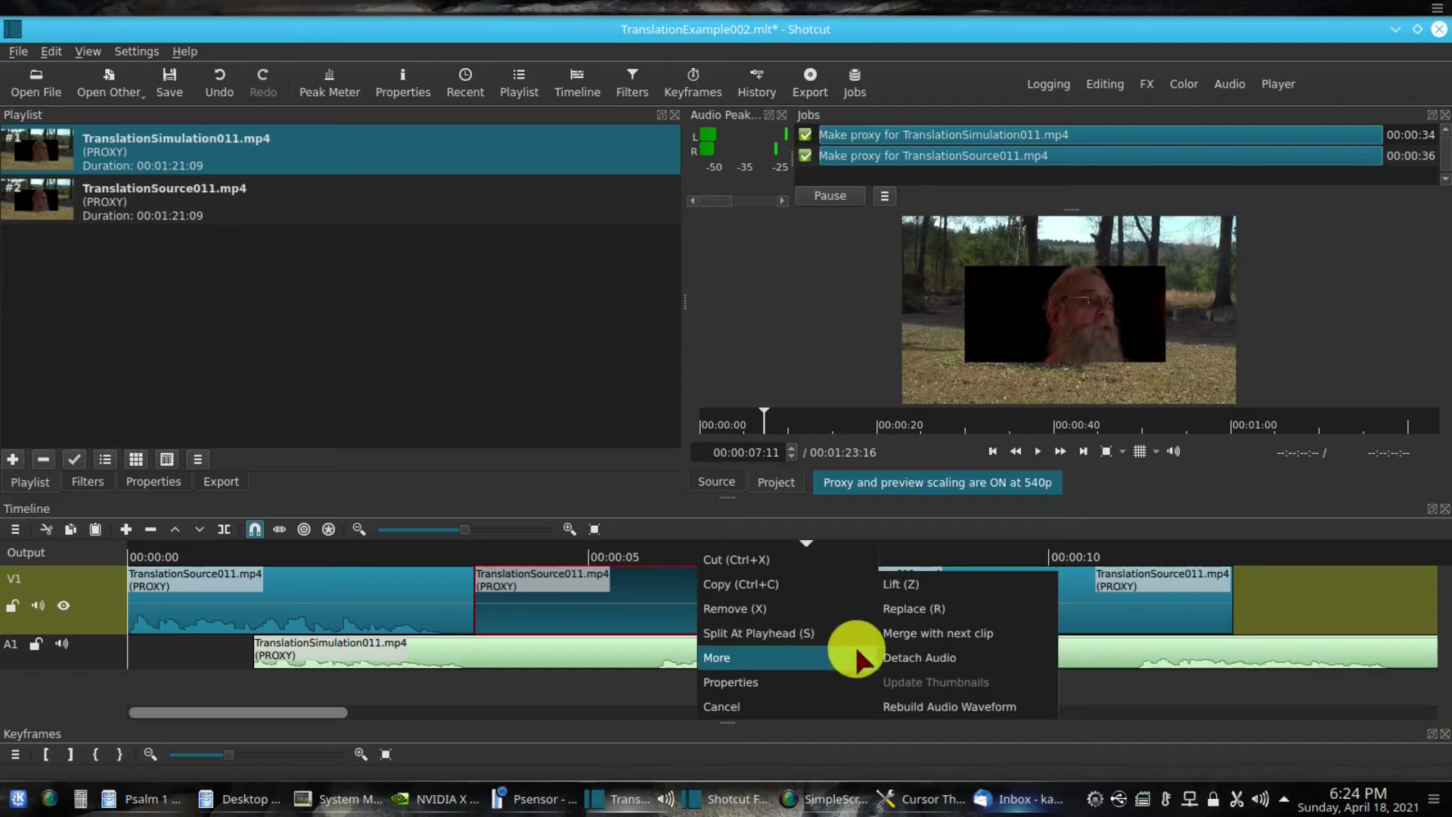
{"action": "left_click", "coordinate": [930, 586]}
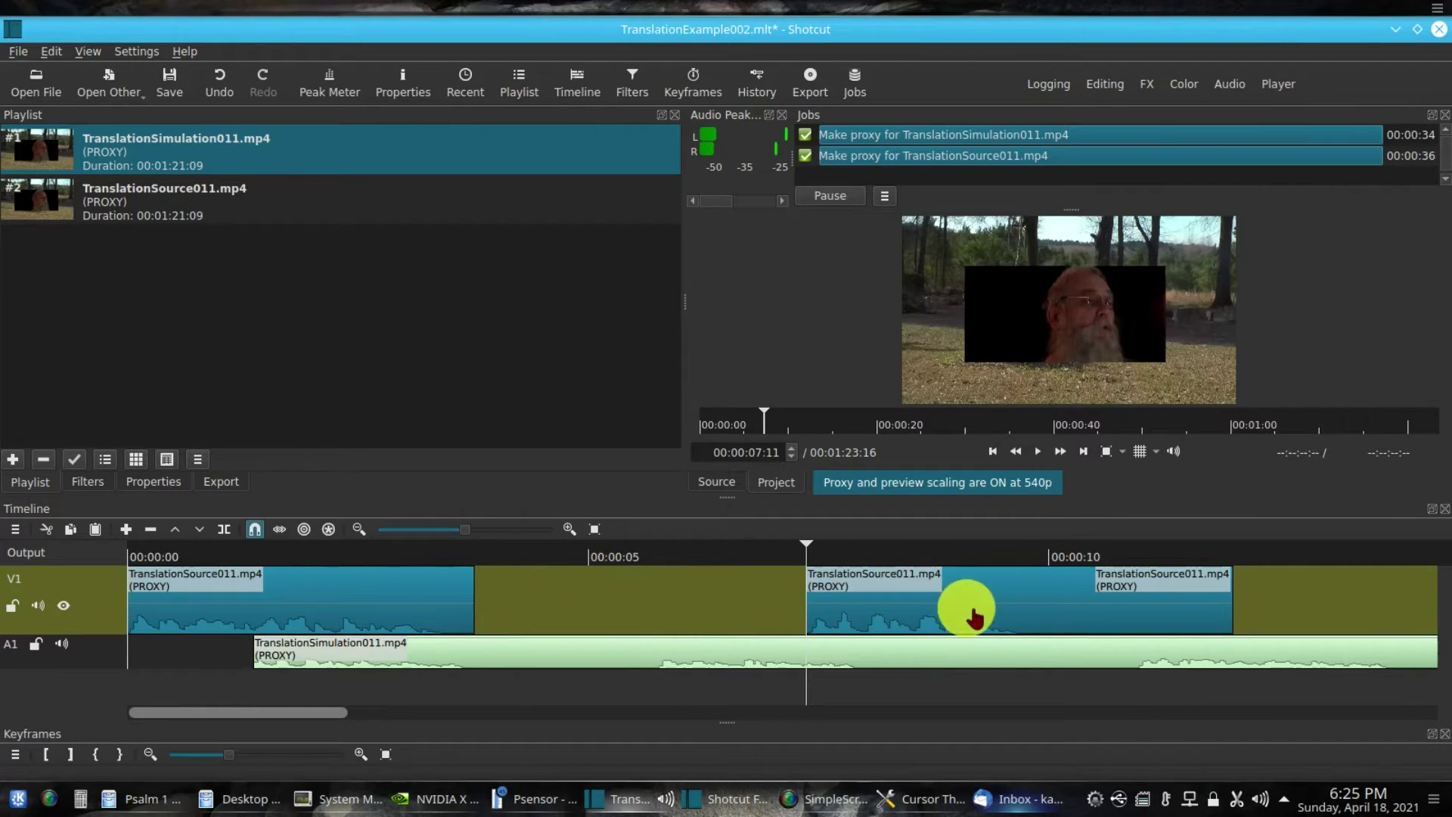
{"action": "left_click_drag", "start_coordinate": [983, 593], "coordinate": [648, 594]}
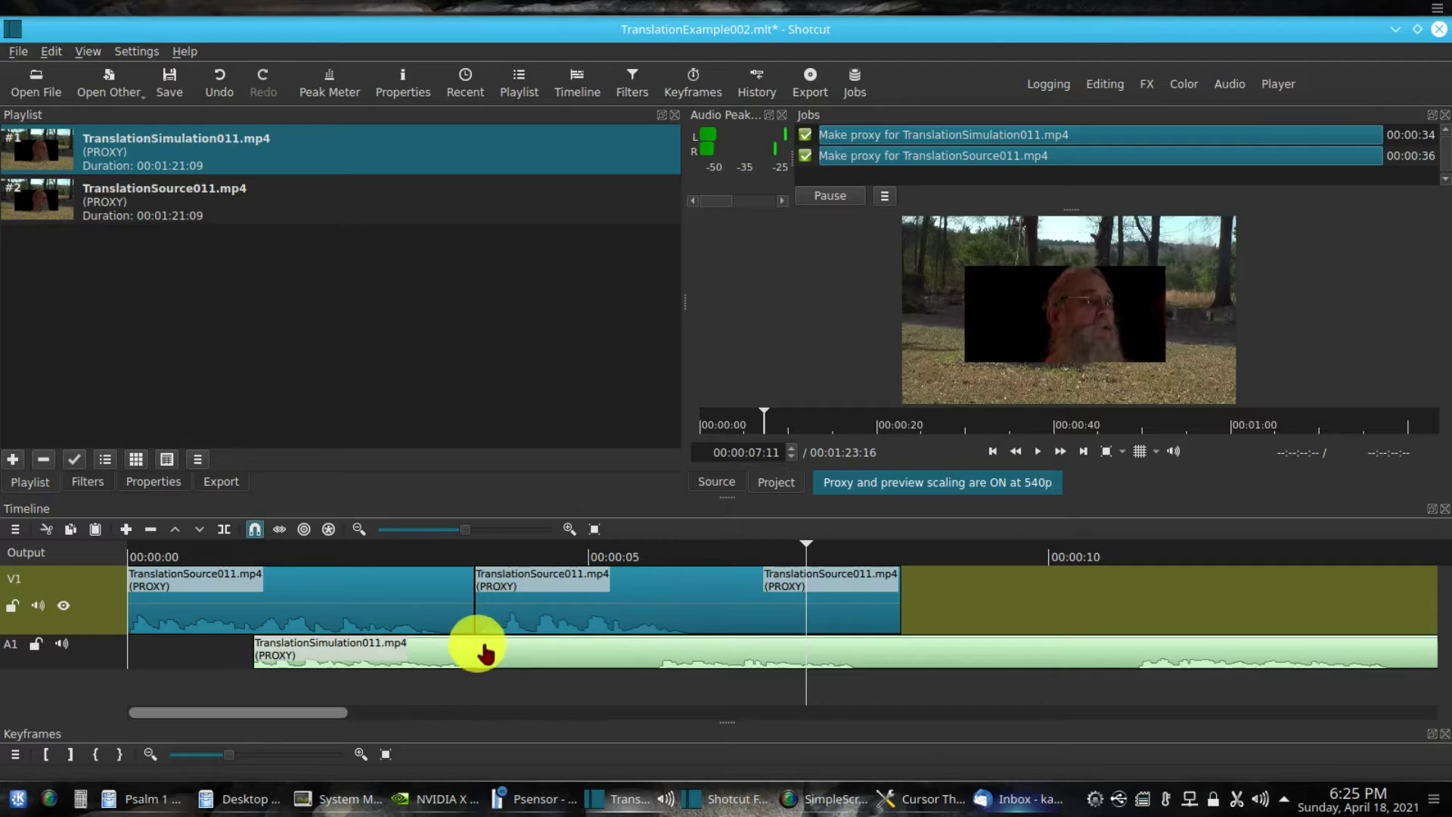
- Split the A1 clip at 00:00:03:23, in line with the V1 cut, and at 00:00:05:22, just before its second phrase
{"action": "left_click", "coordinate": [496, 609]}
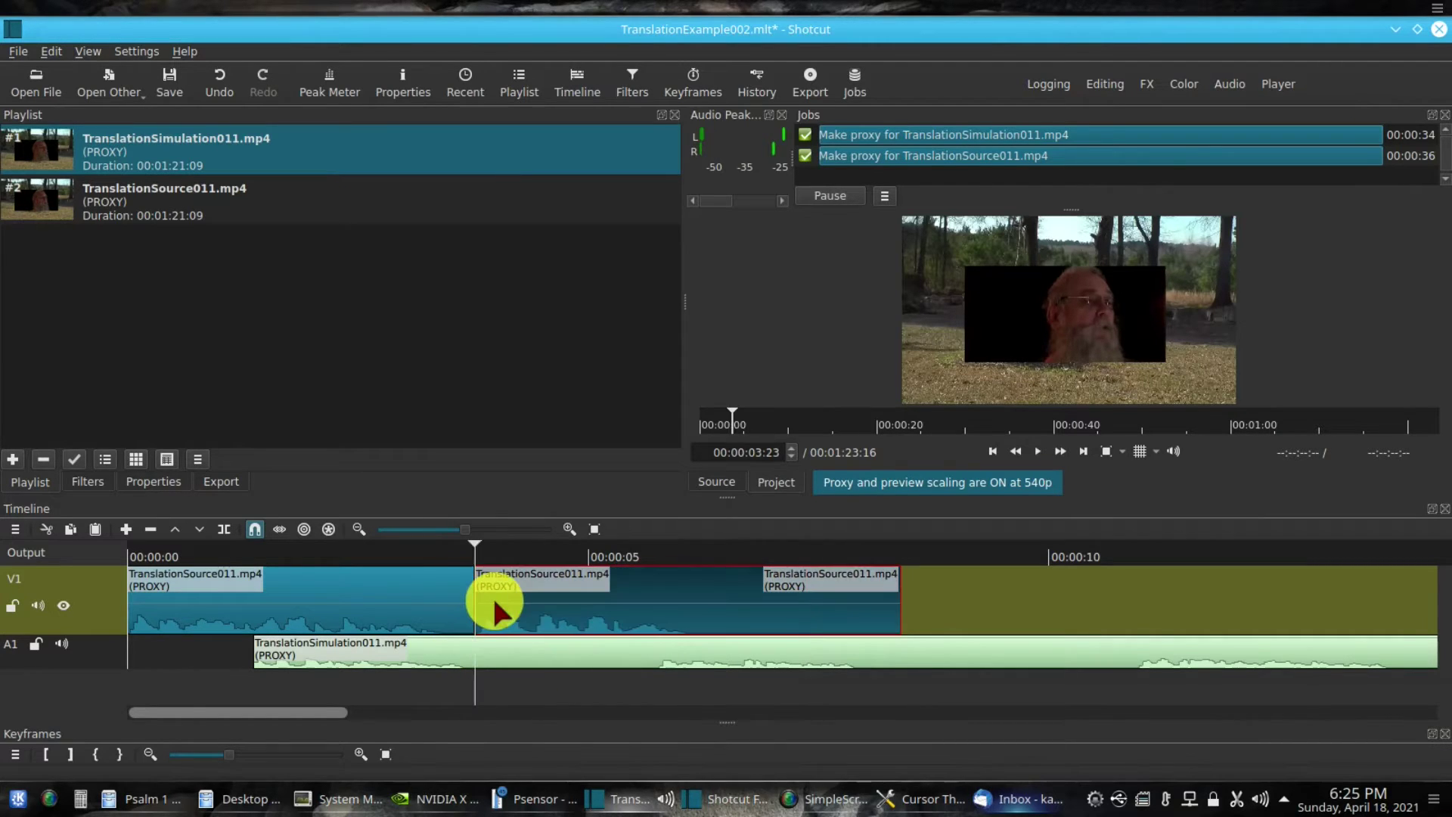
{"action": "left_click", "coordinate": [598, 664]}
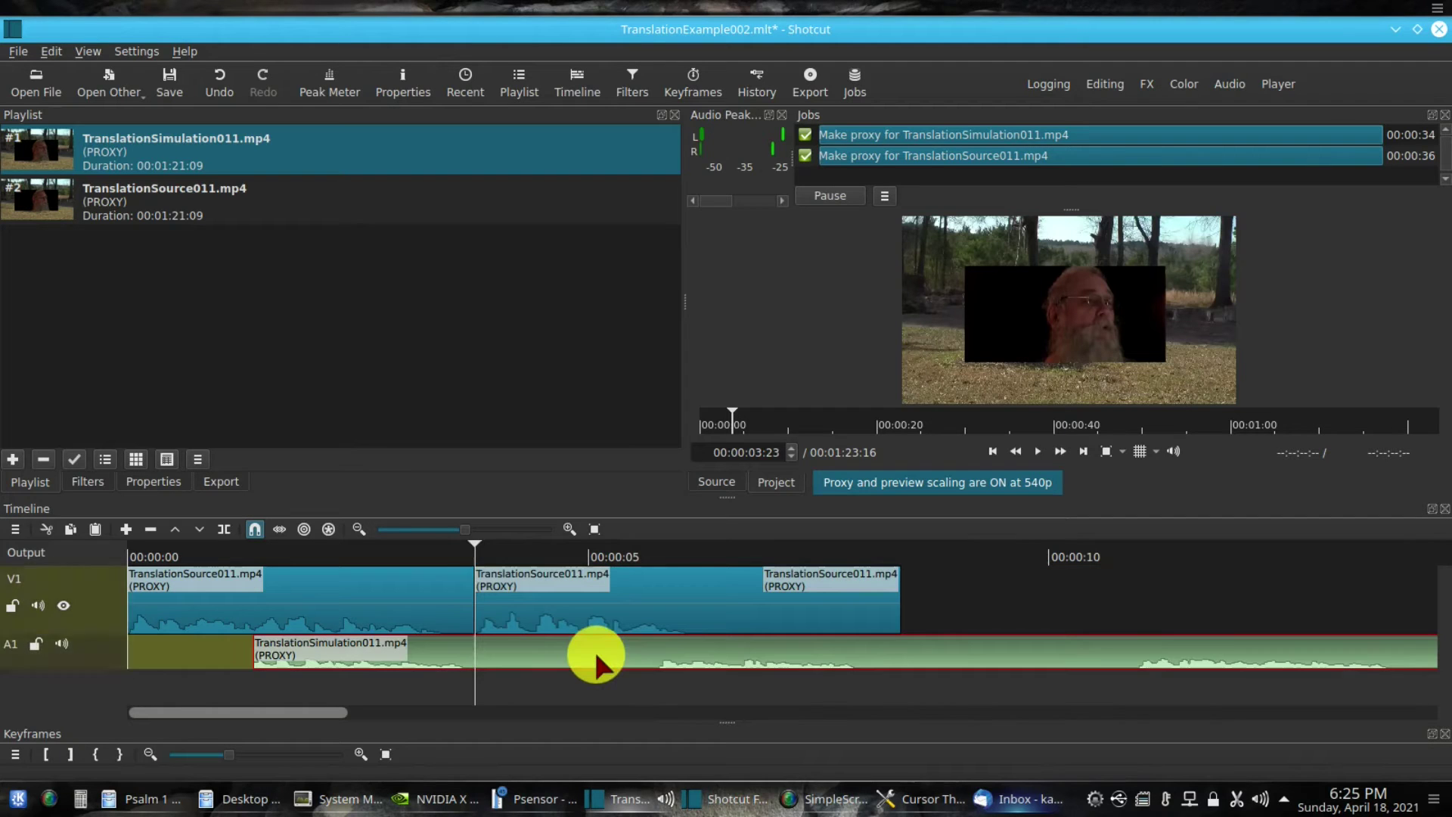
{"action": "left_click", "coordinate": [224, 529]}
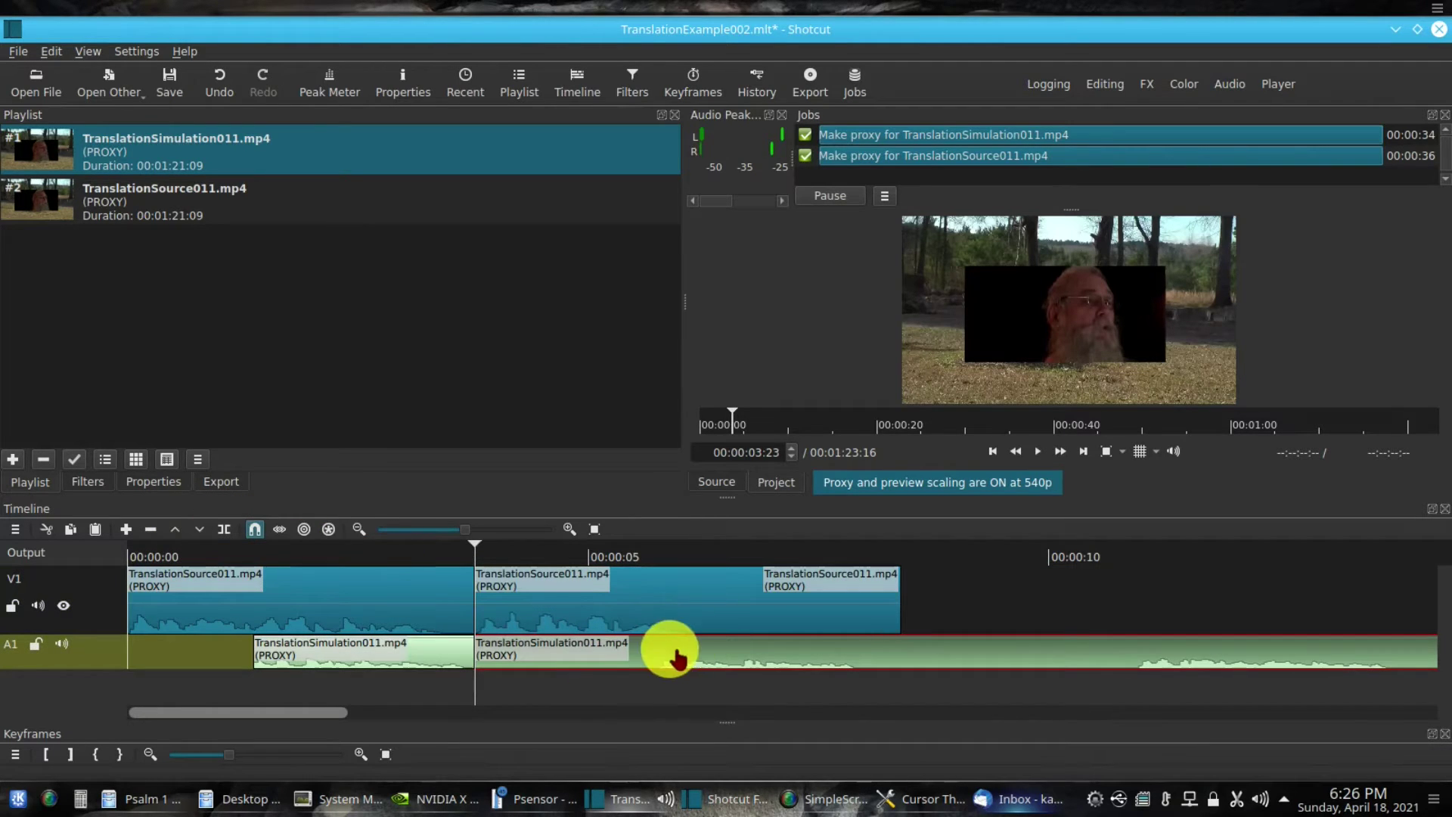
{"action": "left_click", "coordinate": [649, 545]}
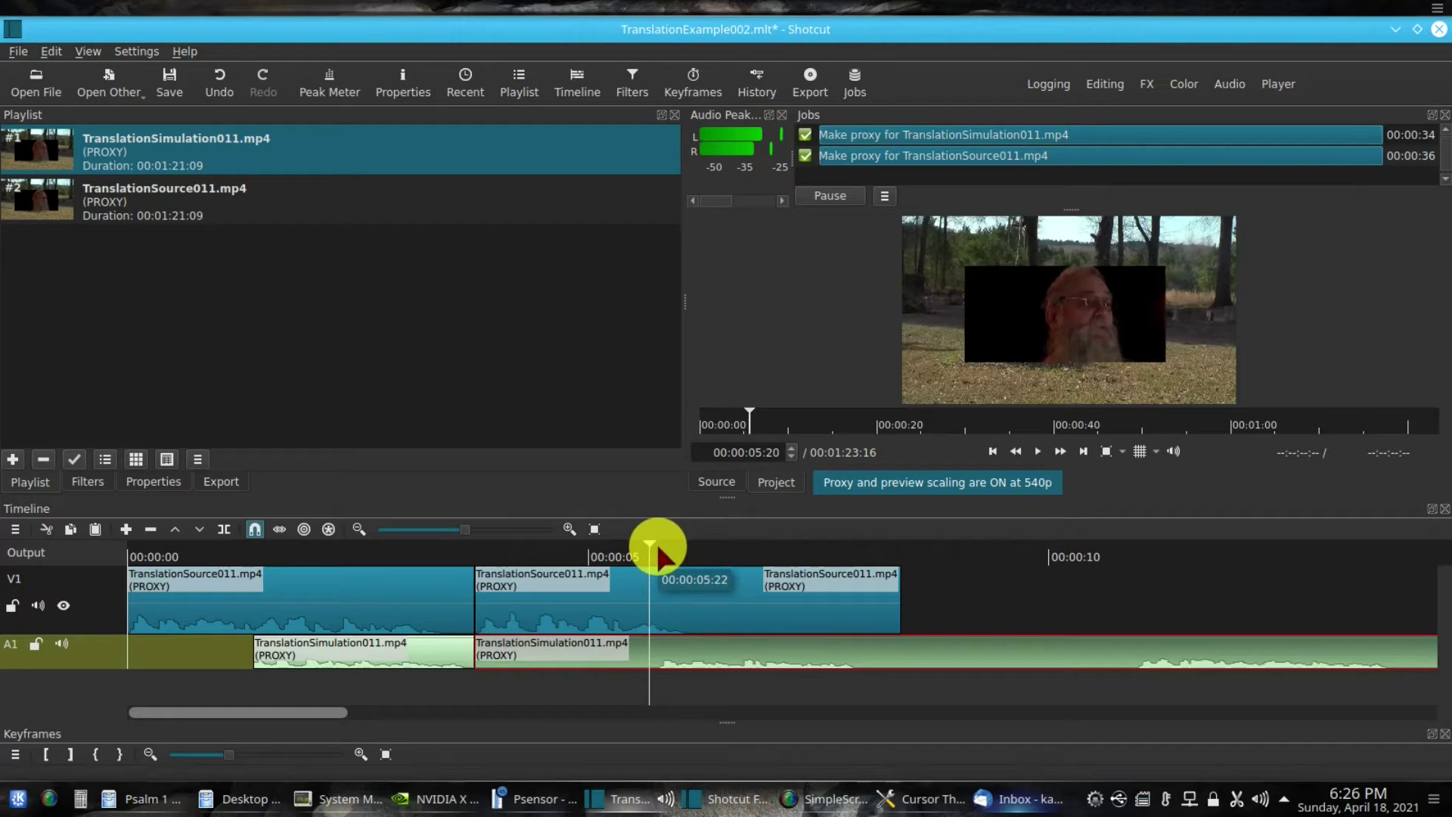
{"action": "left_click", "coordinate": [658, 553]}
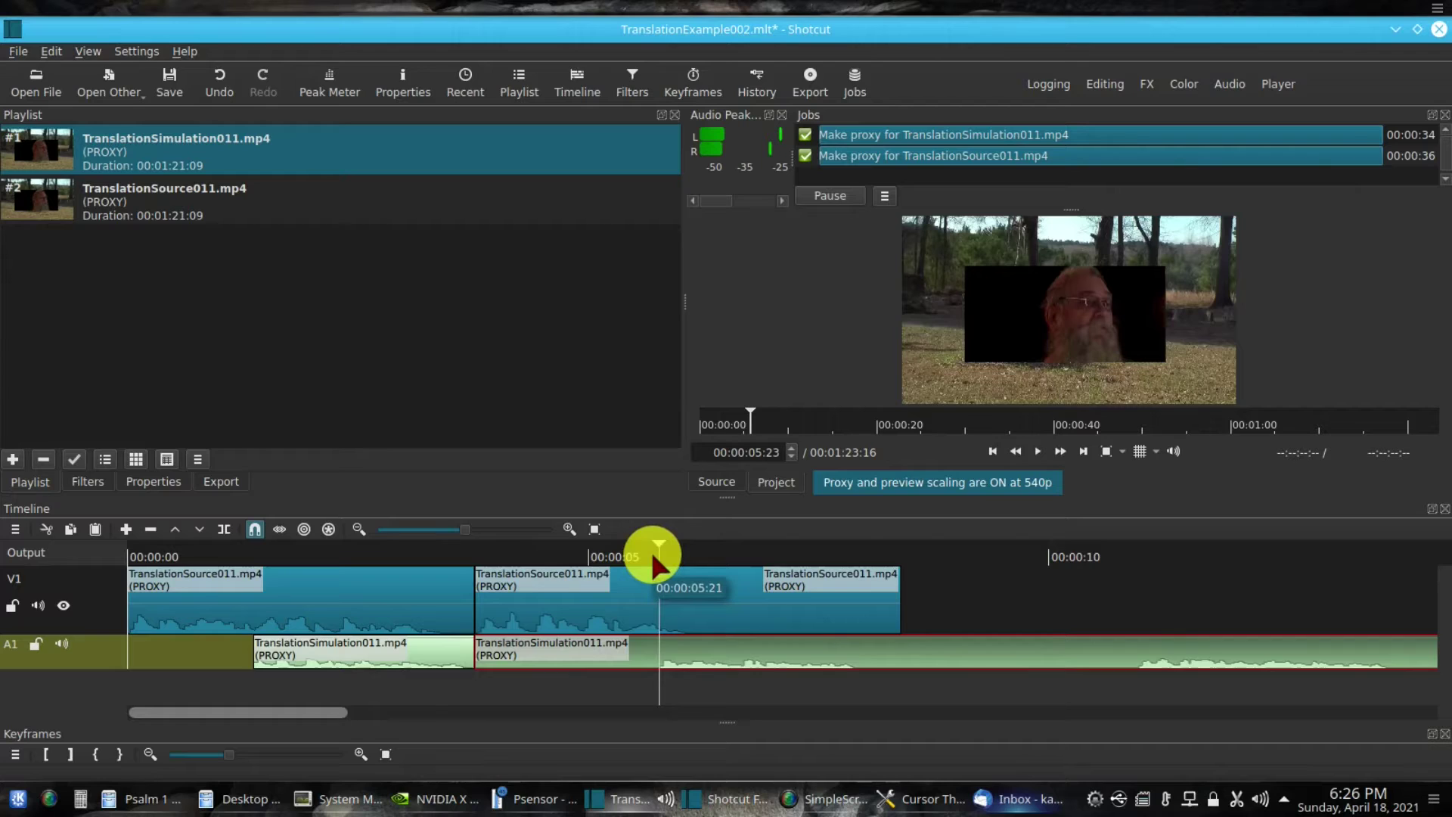
{"action": "left_click", "coordinate": [653, 546]}
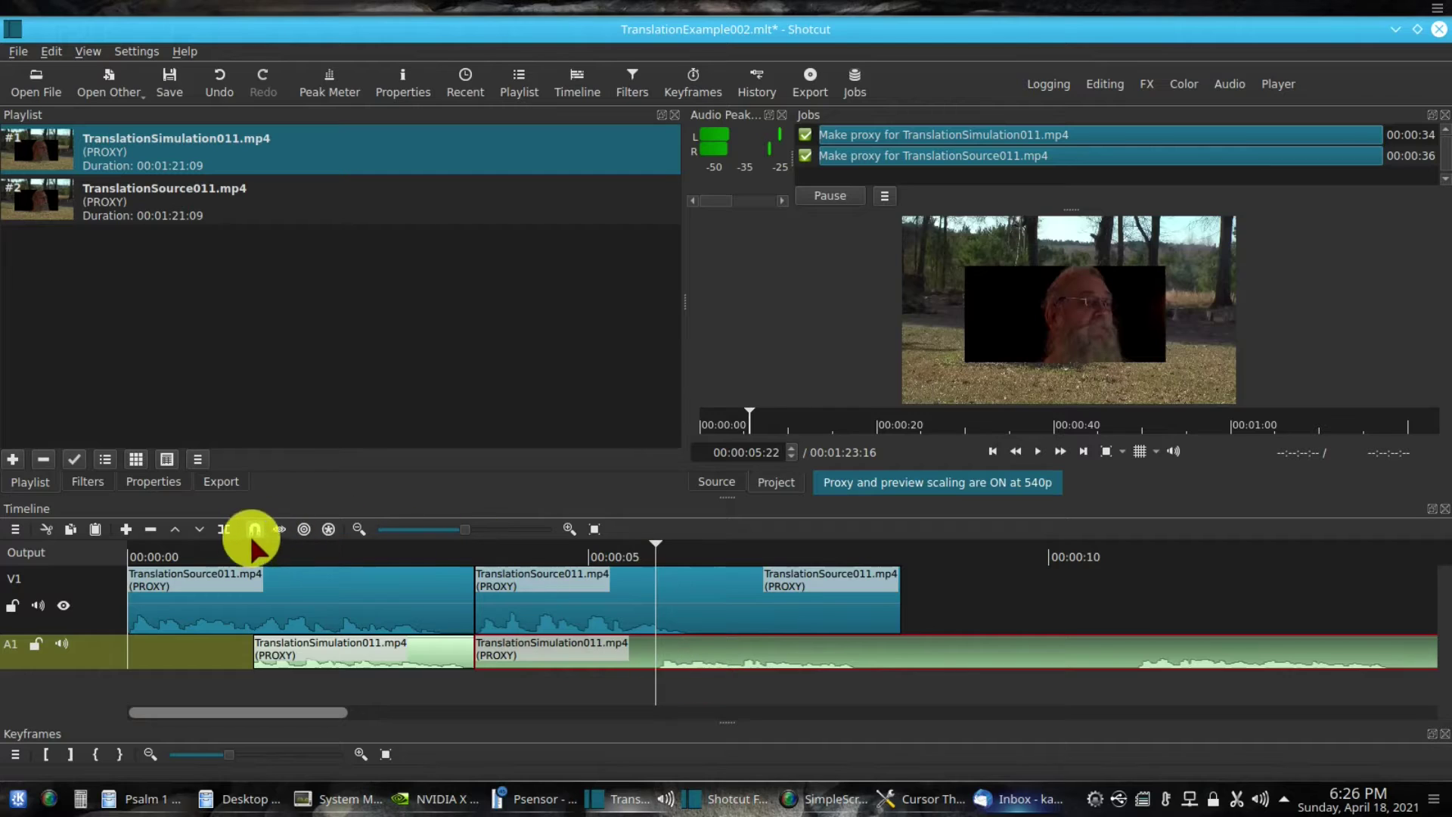
{"action": "left_click", "coordinate": [225, 528]}
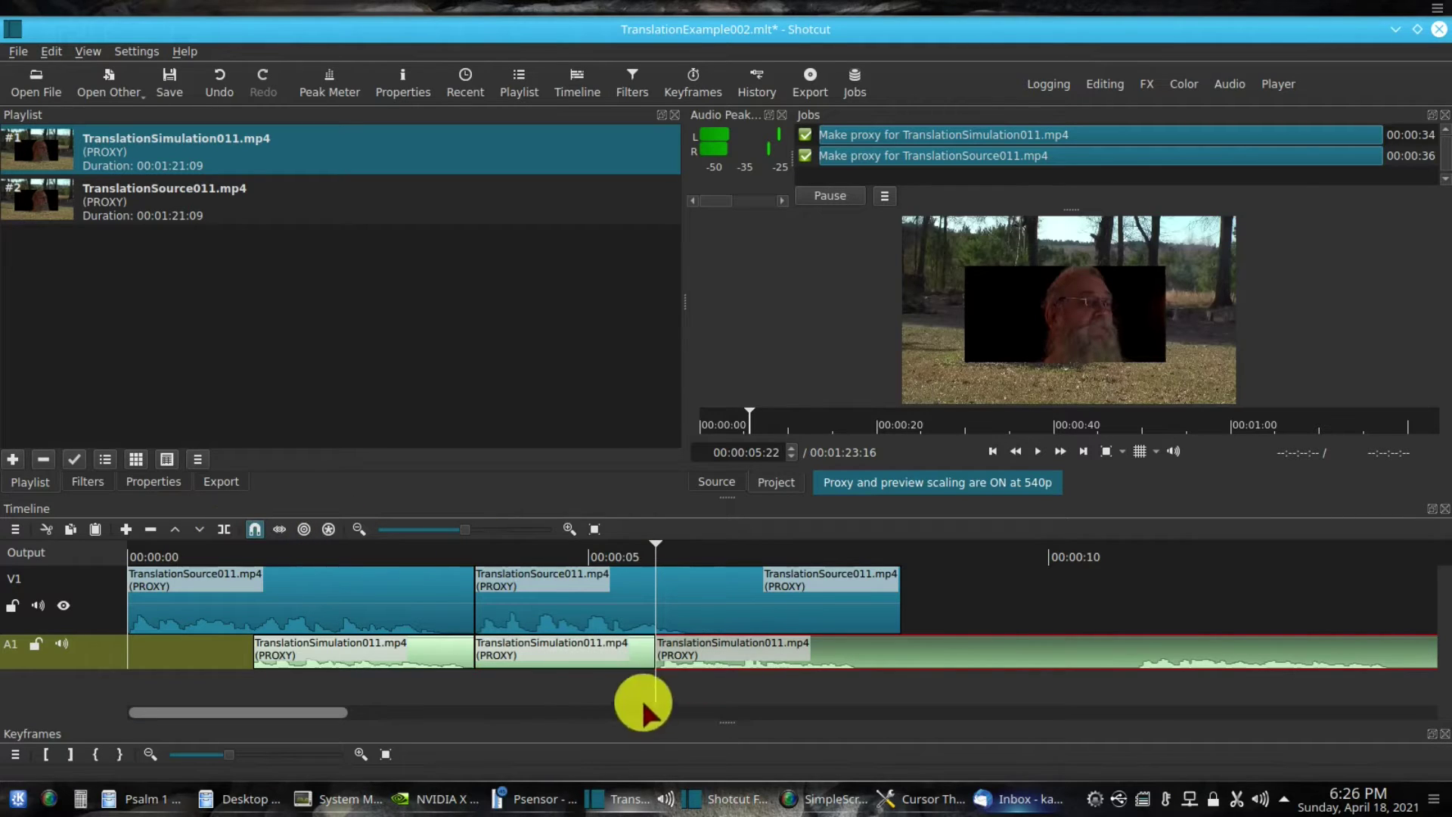
- Lift the A1 segment between the two splits and move the following A1 clip earlier to close the gap
{"action": "left_click", "coordinate": [570, 664]}
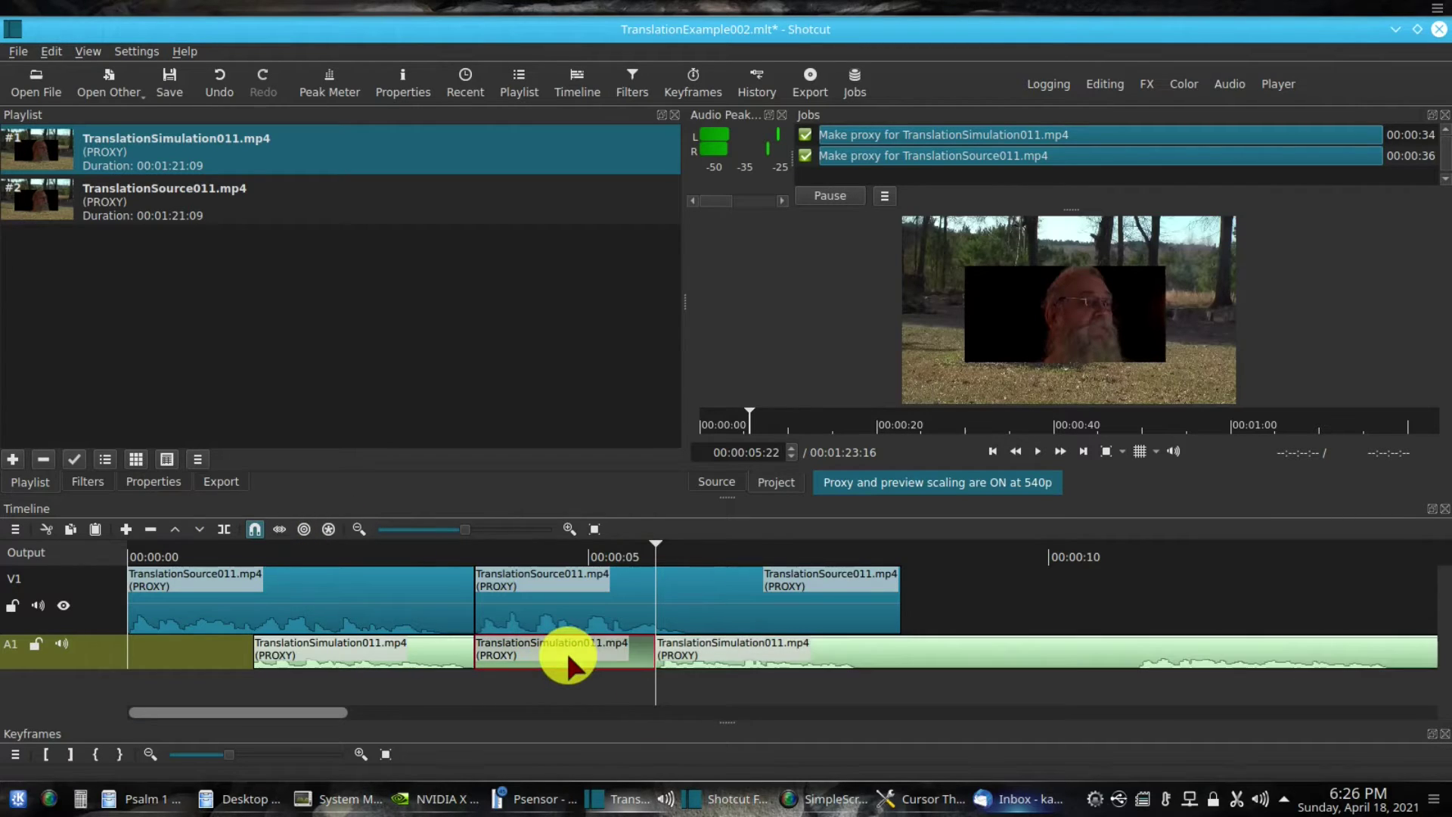
{"action": "right_click", "coordinate": [570, 663]}
{"action": "mouse_move", "coordinate": [587, 664]}
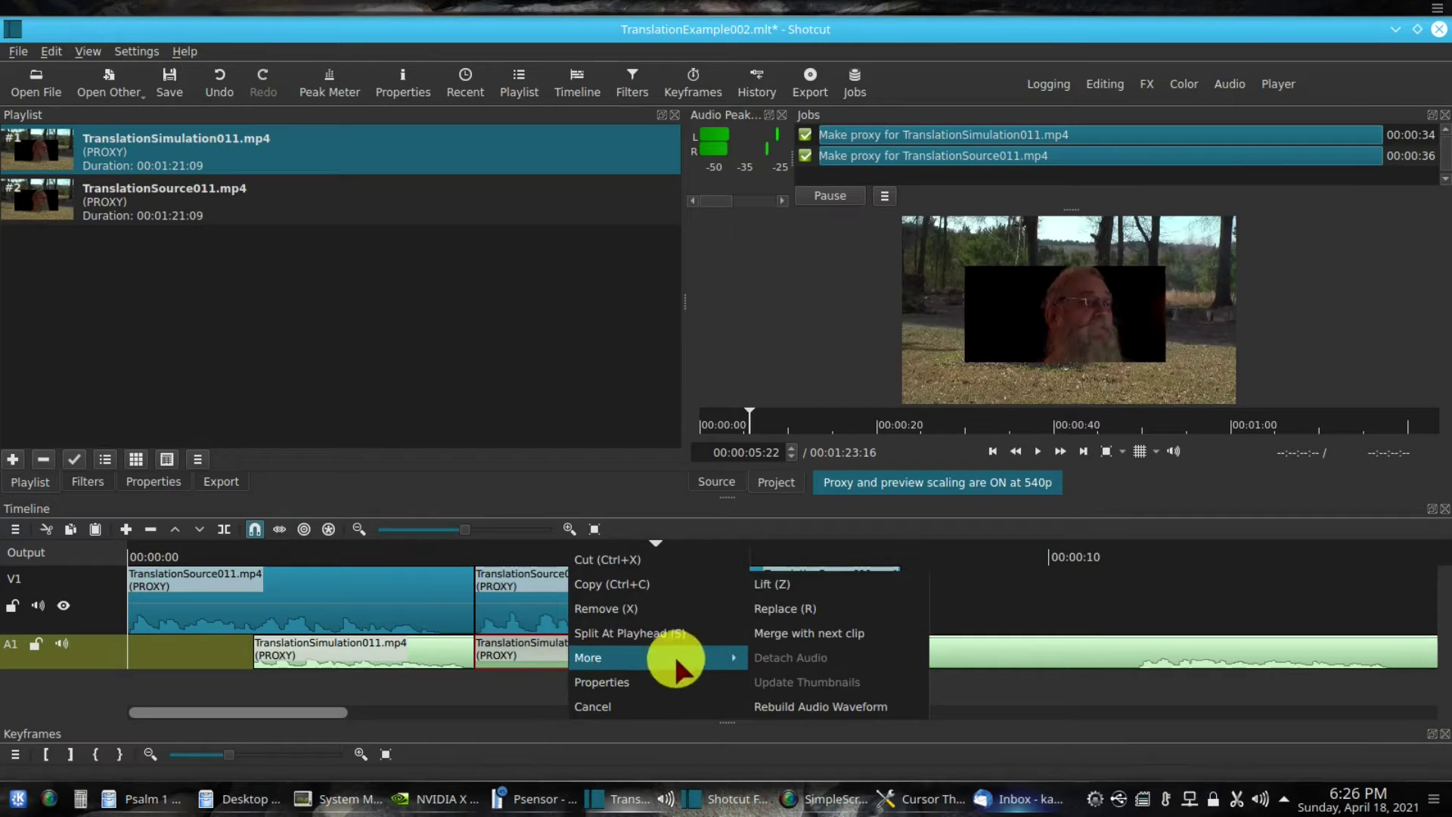
{"action": "left_click", "coordinate": [800, 590]}
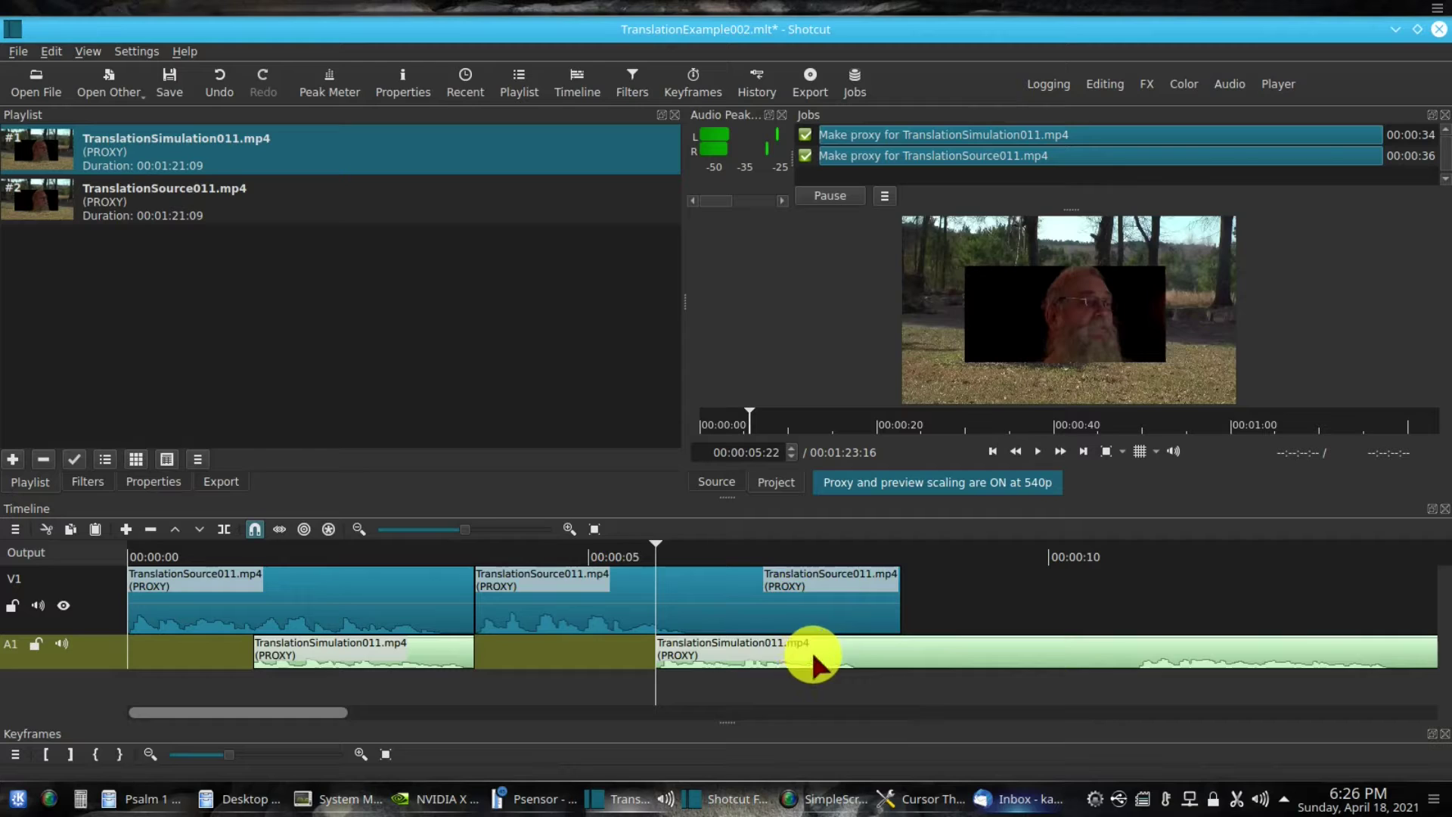
{"action": "left_click_drag", "start_coordinate": [808, 655], "coordinate": [634, 647]}
- Set the Gain / Volume filter on track A1 to 11.1 dB and play the second phrase to check the translation's loudness
{"action": "left_click", "coordinate": [475, 557]}
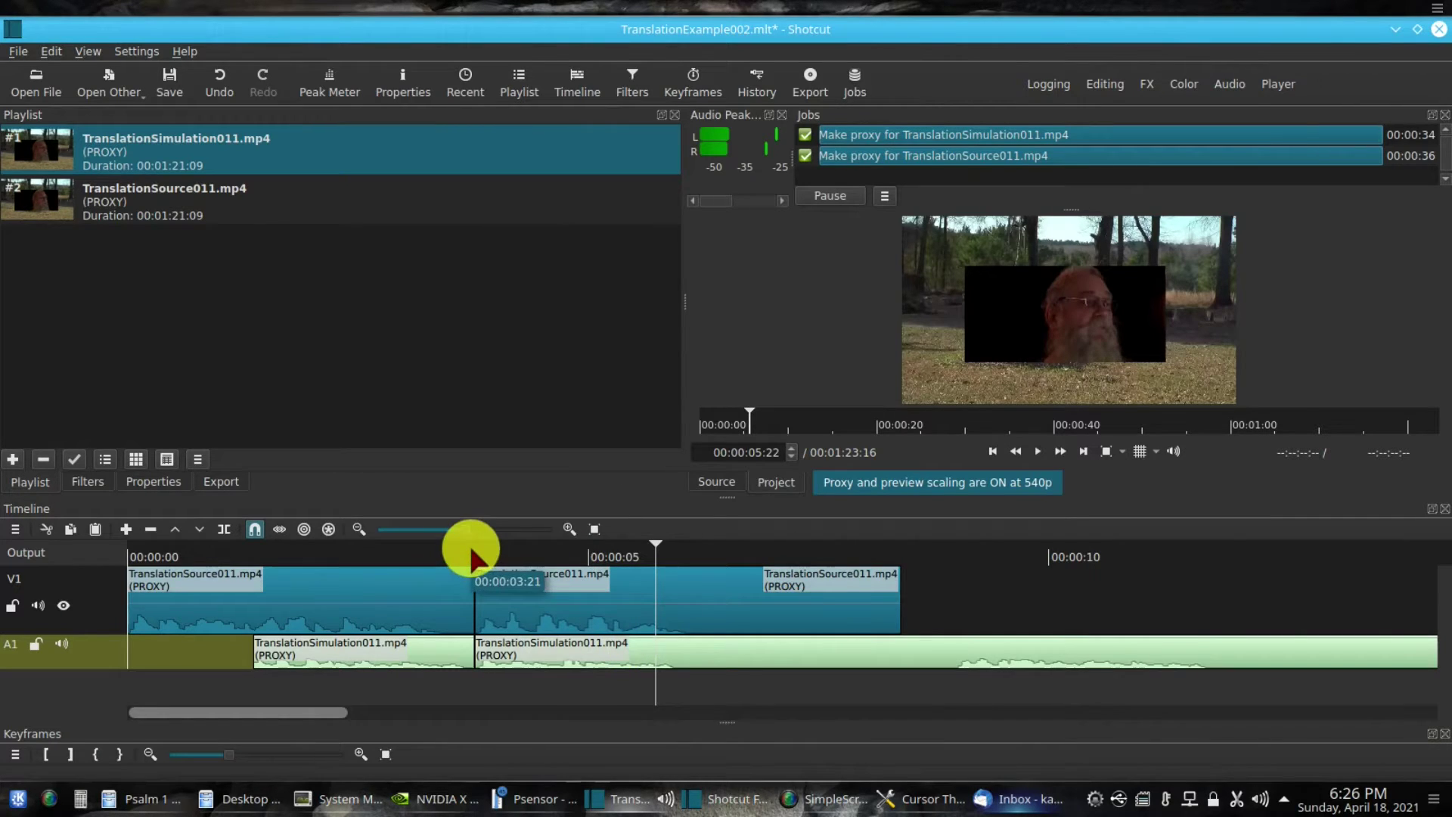
{"action": "left_click", "coordinate": [89, 481]}
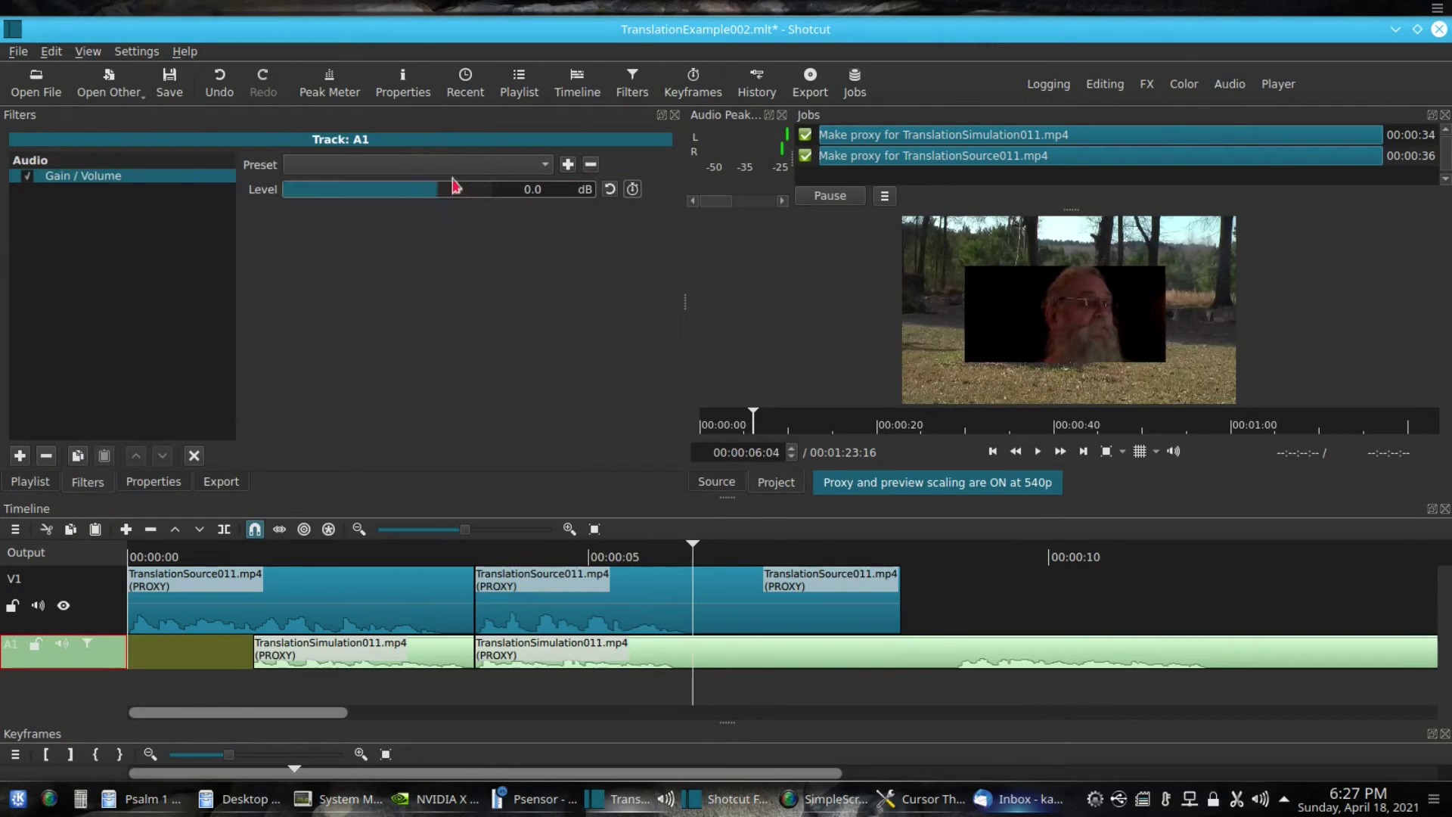
{"action": "left_click", "coordinate": [454, 188]}
{"action": "left_click", "coordinate": [510, 560]}
{"action": "left_click", "coordinate": [1038, 452]}
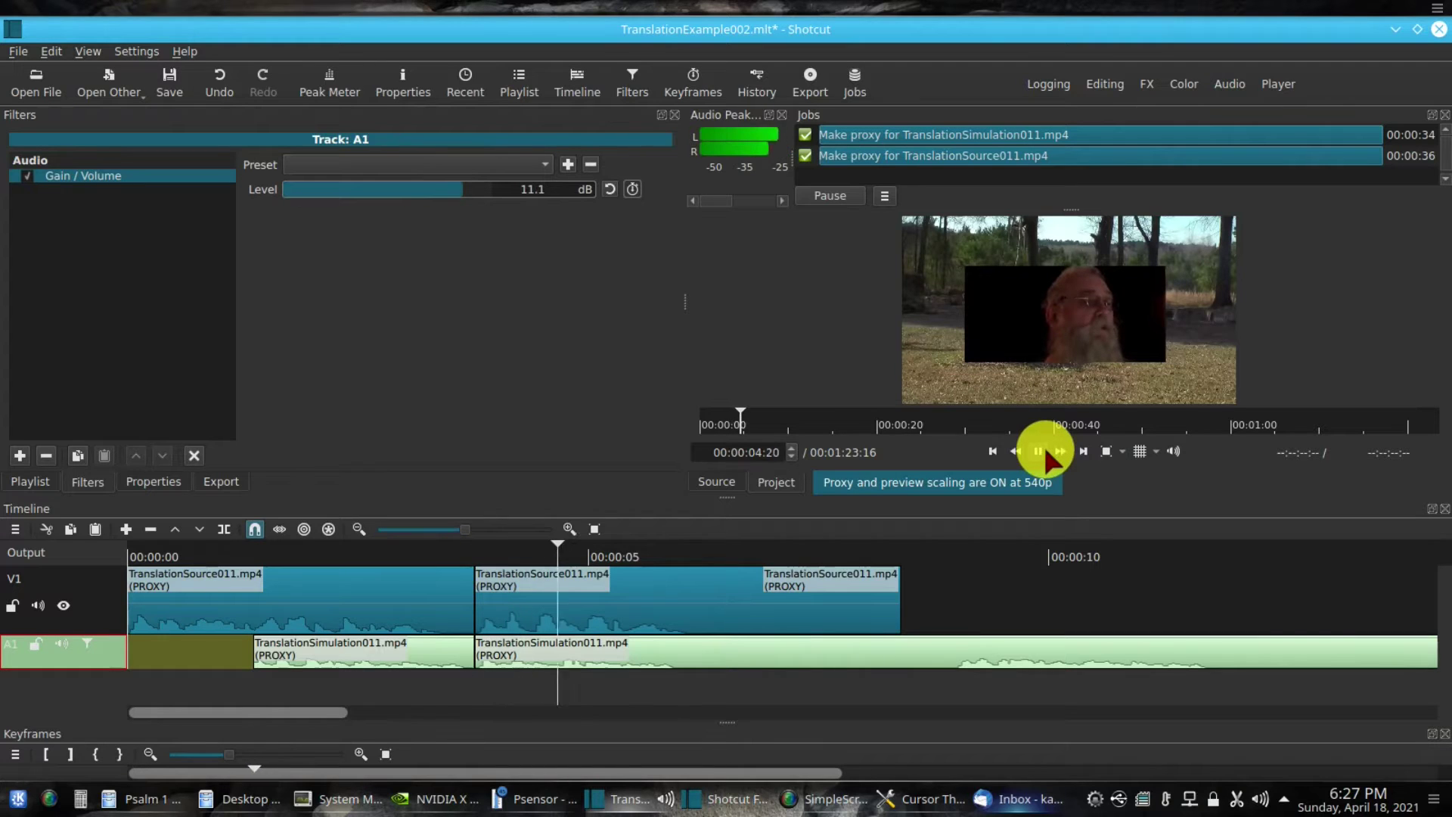
{"action": "left_click", "coordinate": [1042, 451]}
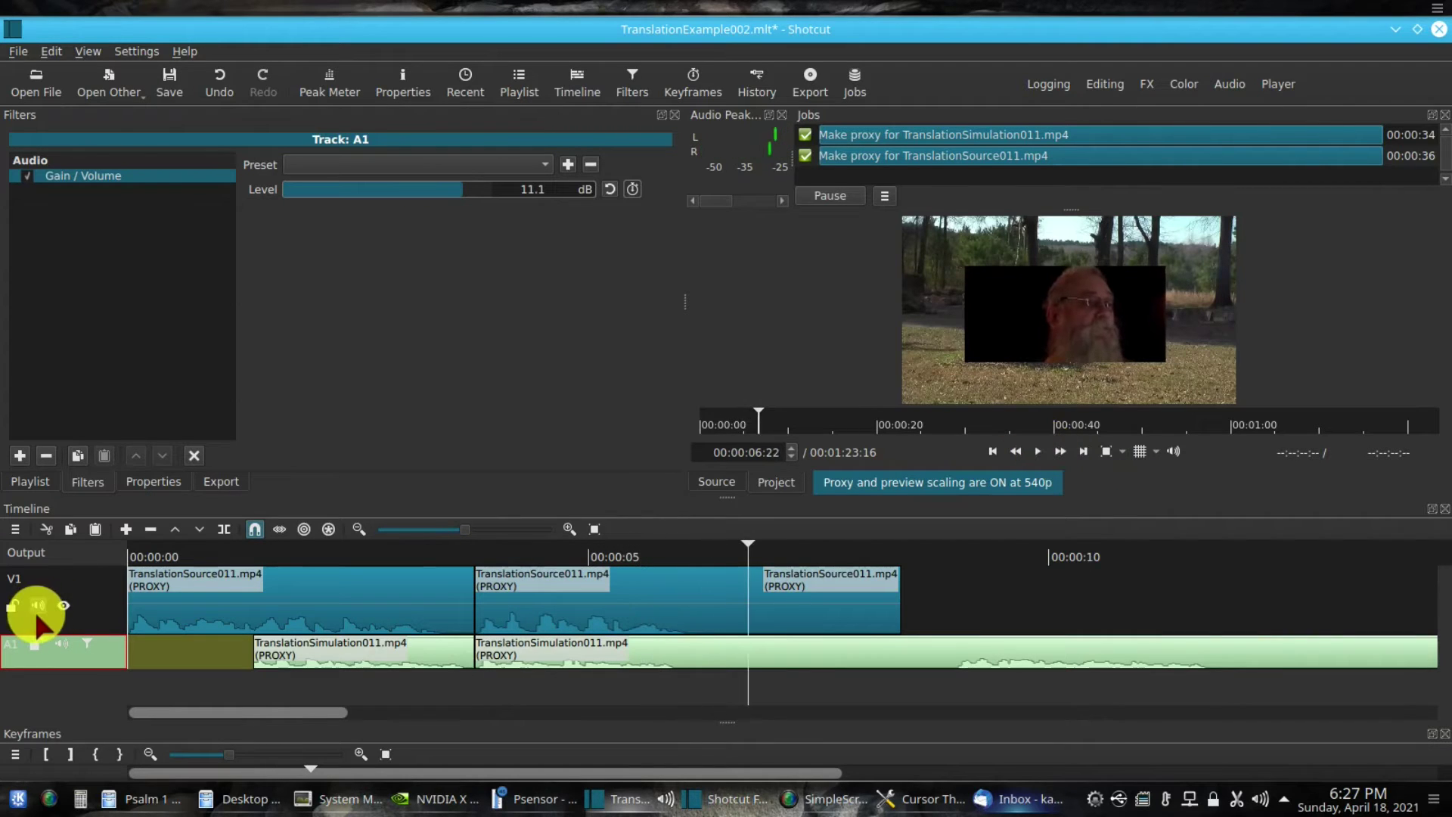
- Mute track V1 and play from 00:00:03:19 to hear the second translation phrase on its own
{"action": "left_click", "coordinate": [37, 605]}
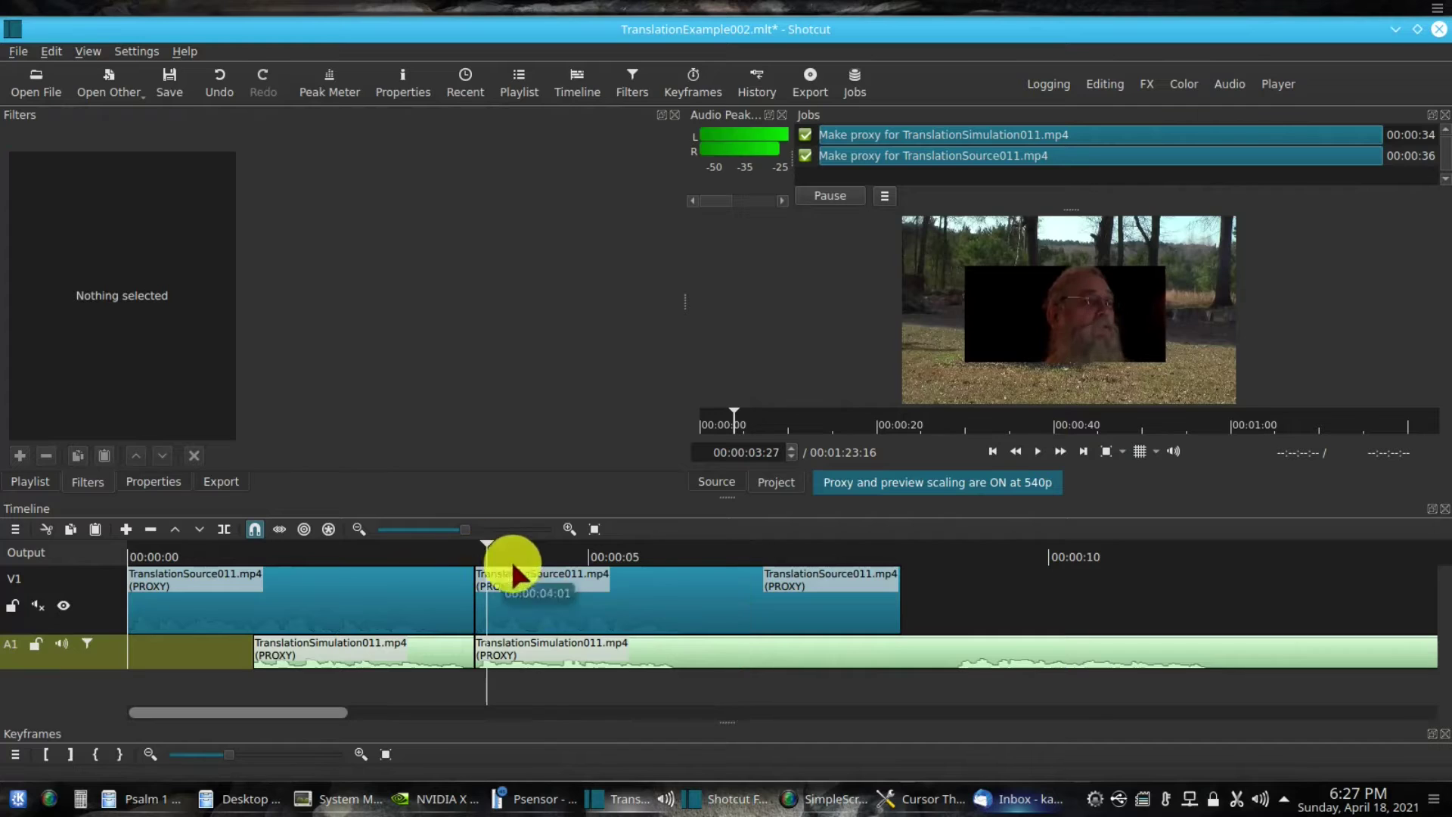
{"action": "left_click", "coordinate": [463, 545]}
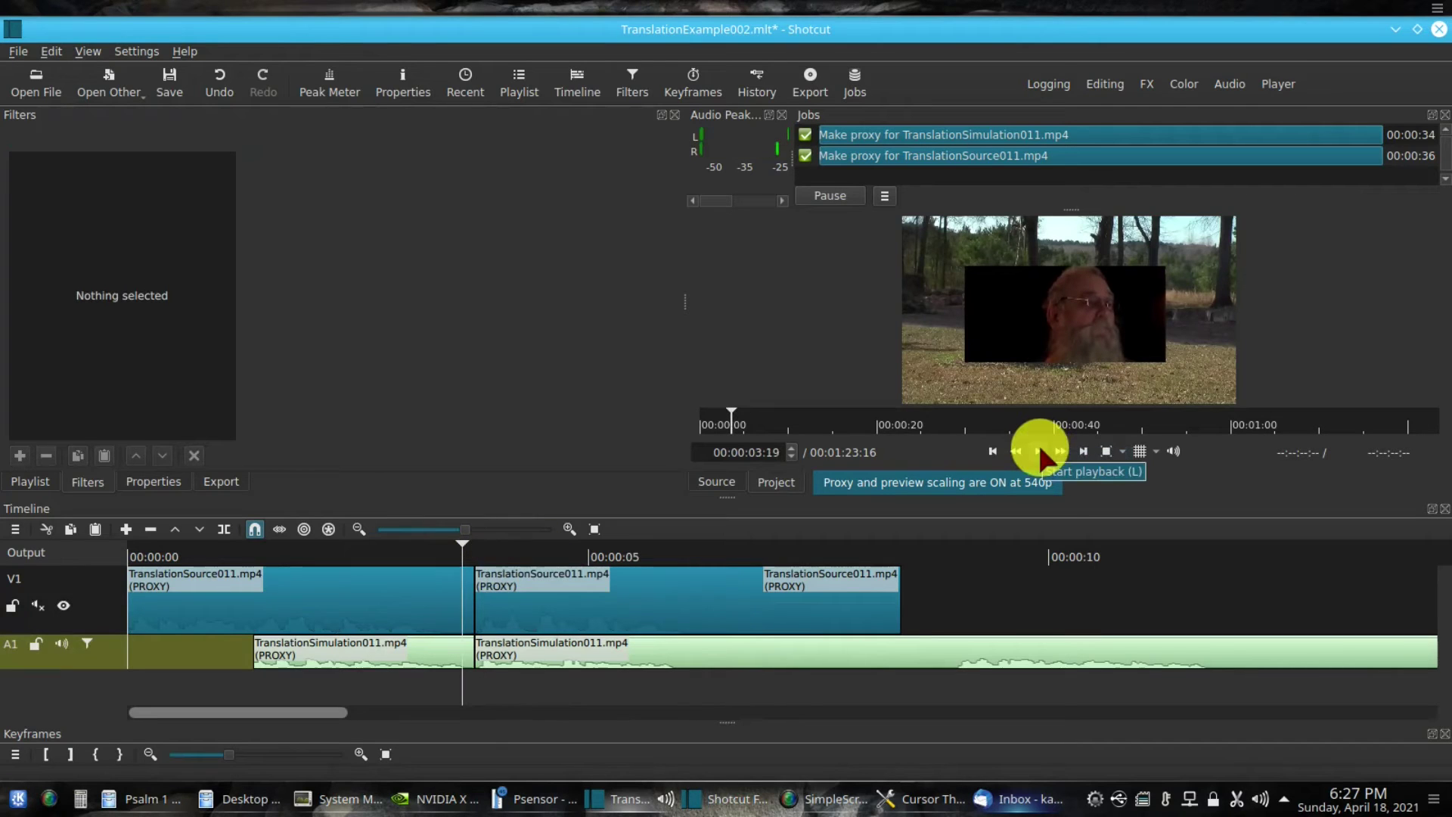
{"action": "left_click", "coordinate": [1040, 450]}
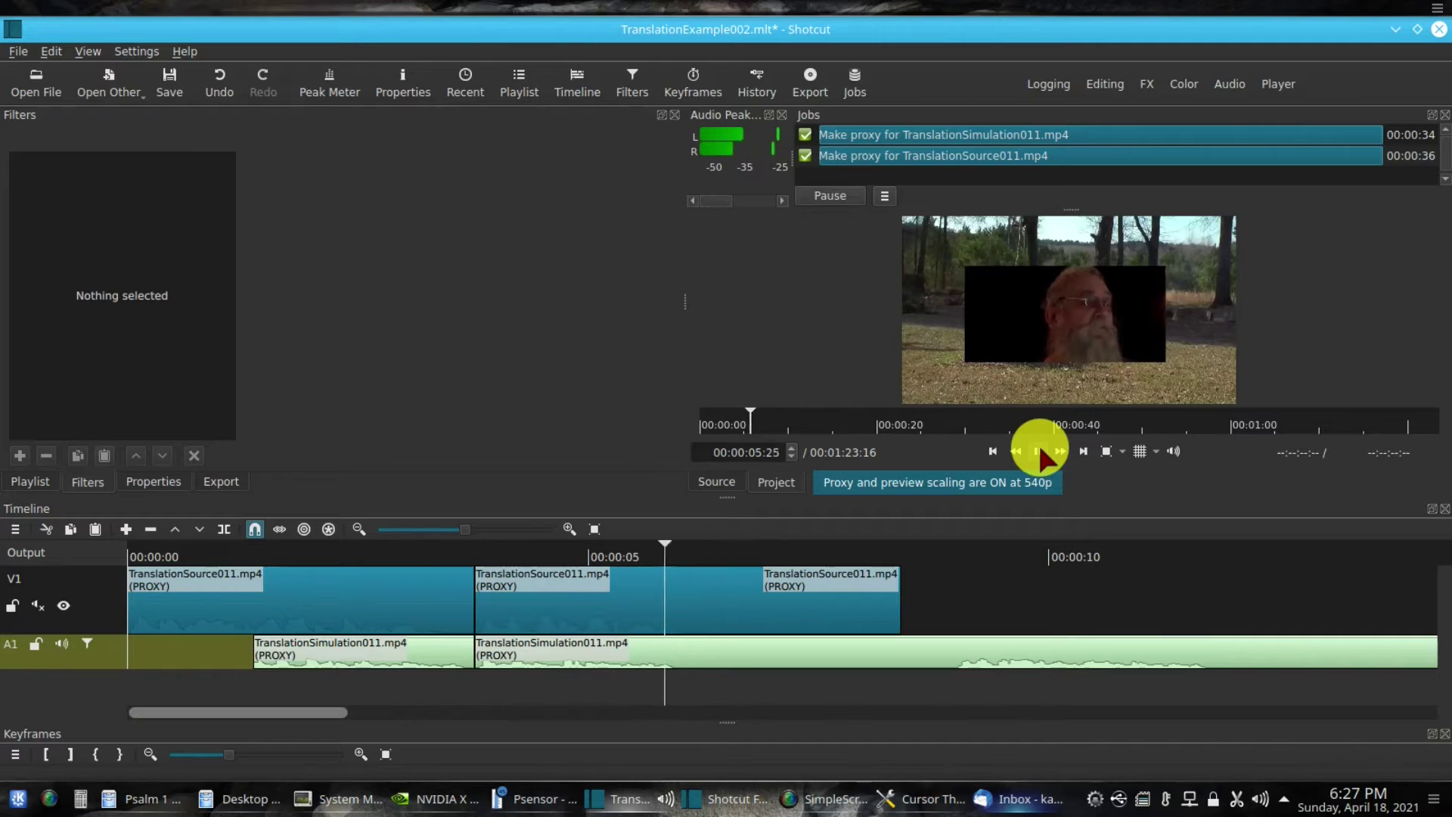
{"action": "left_click", "coordinate": [1038, 452]}
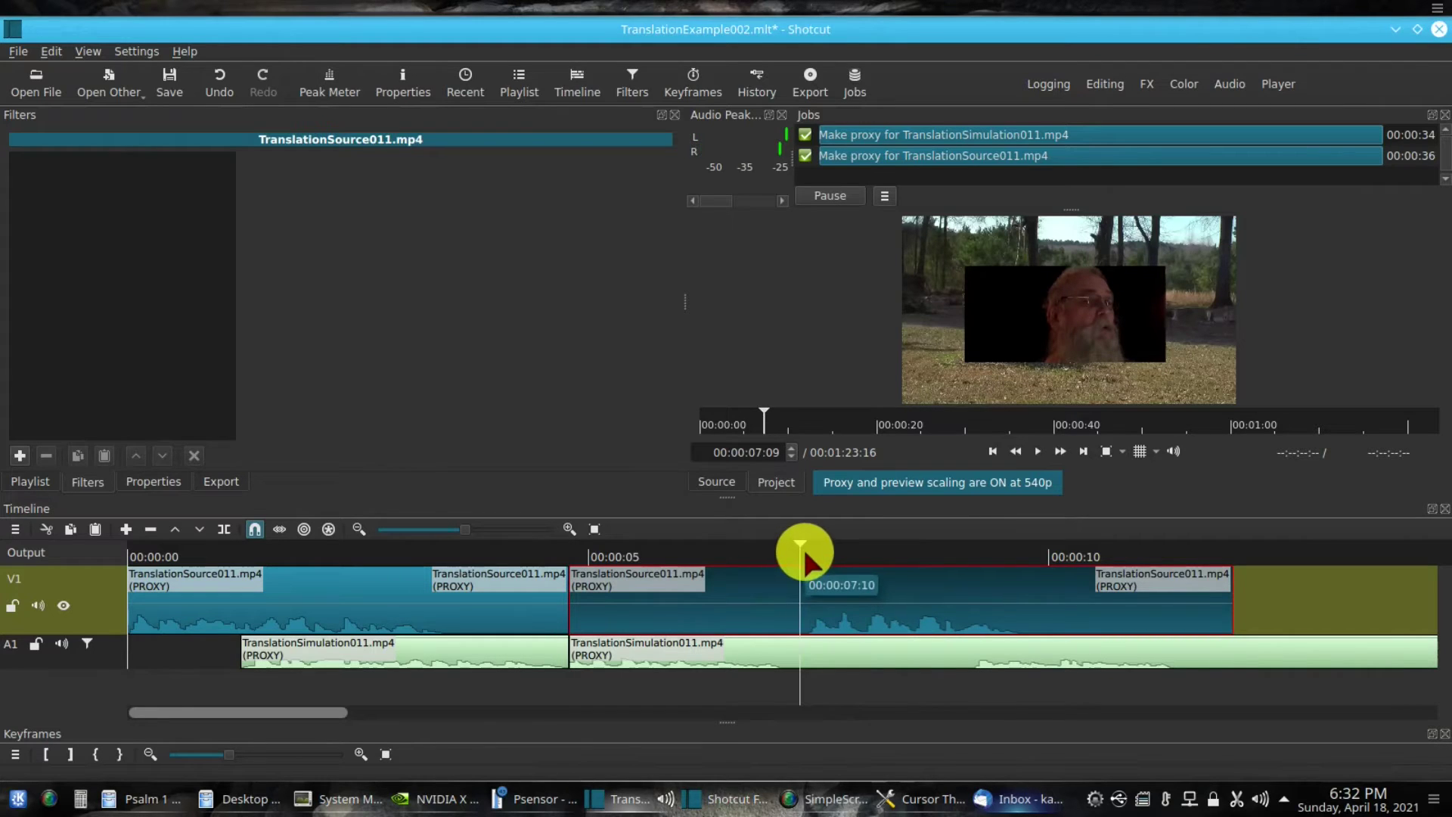
- Split the V1 clip at 00:00:07:10, just before the second phrase, and lift the segment before the split
{"action": "left_click", "coordinate": [803, 554]}
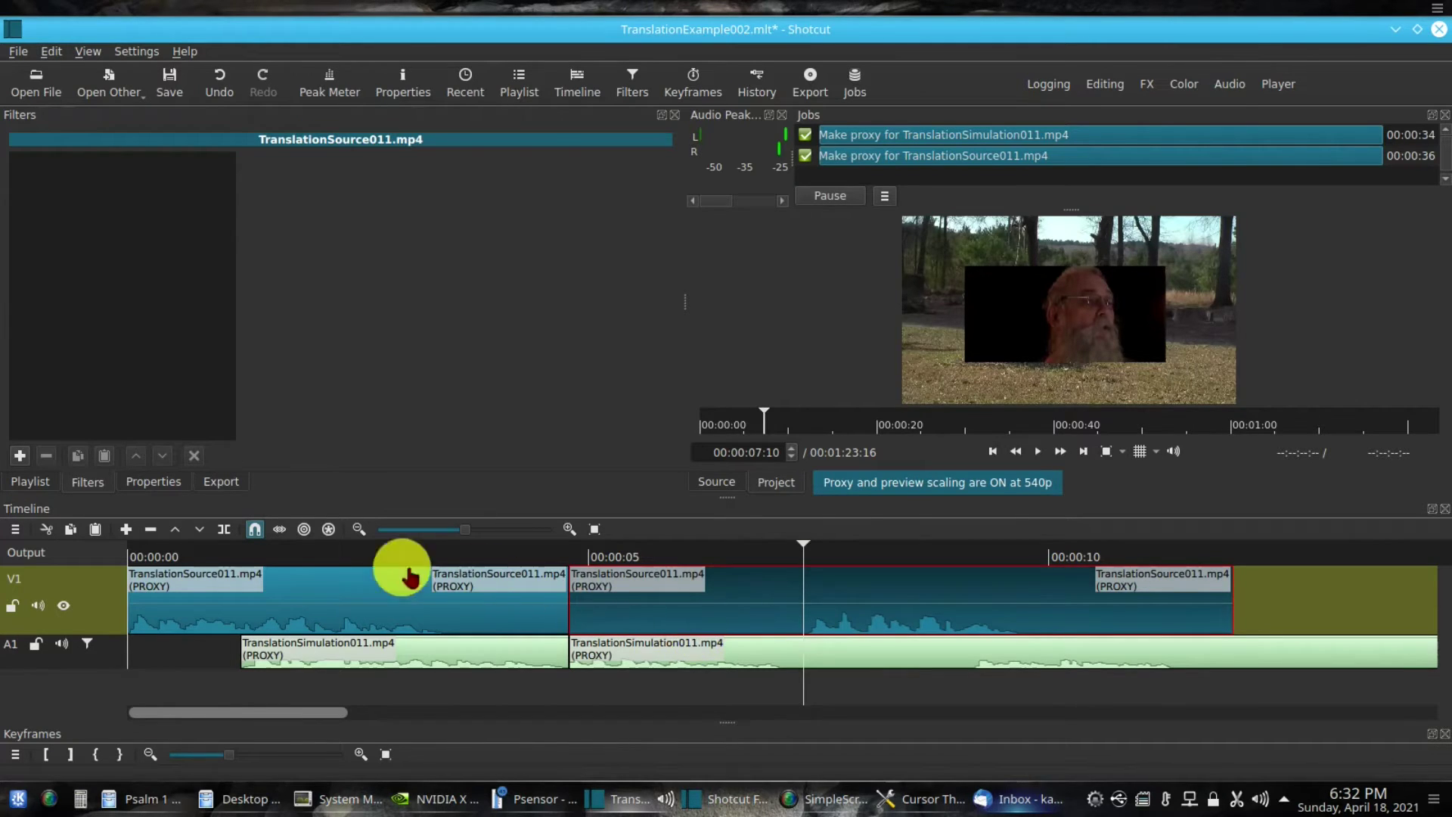
{"action": "left_click", "coordinate": [224, 529]}
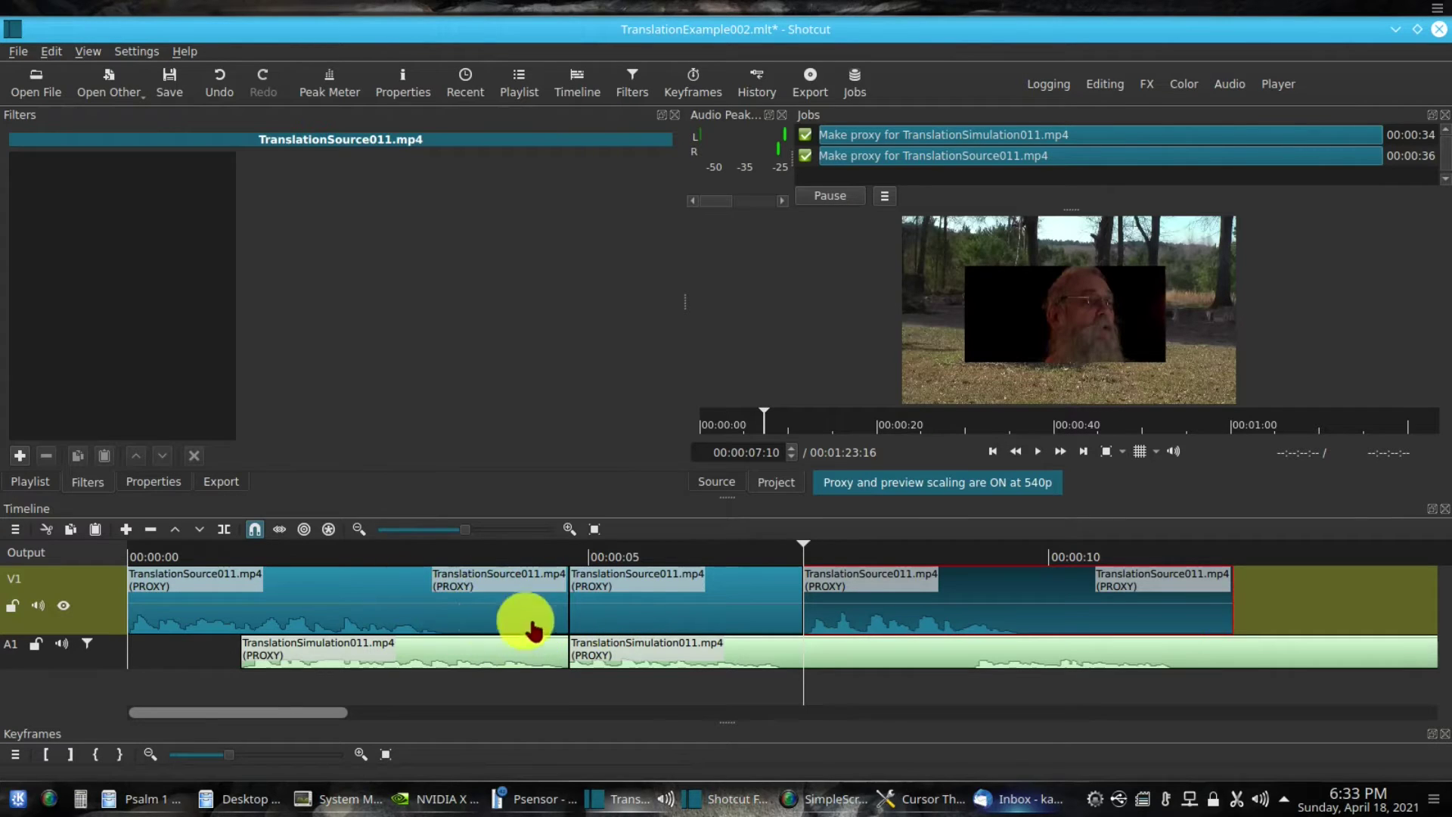
{"action": "left_click", "coordinate": [732, 612]}
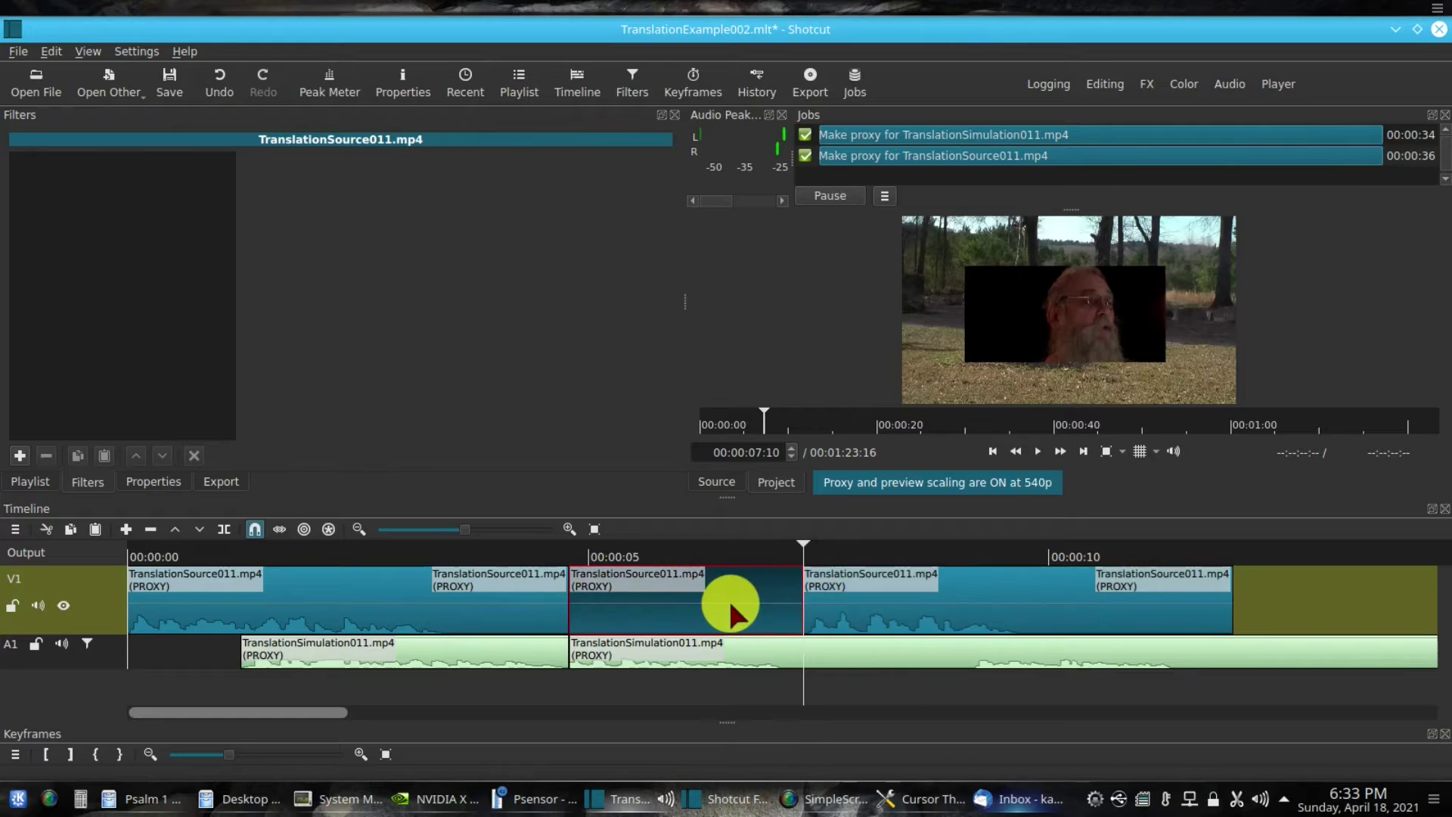
{"action": "right_click", "coordinate": [732, 612]}
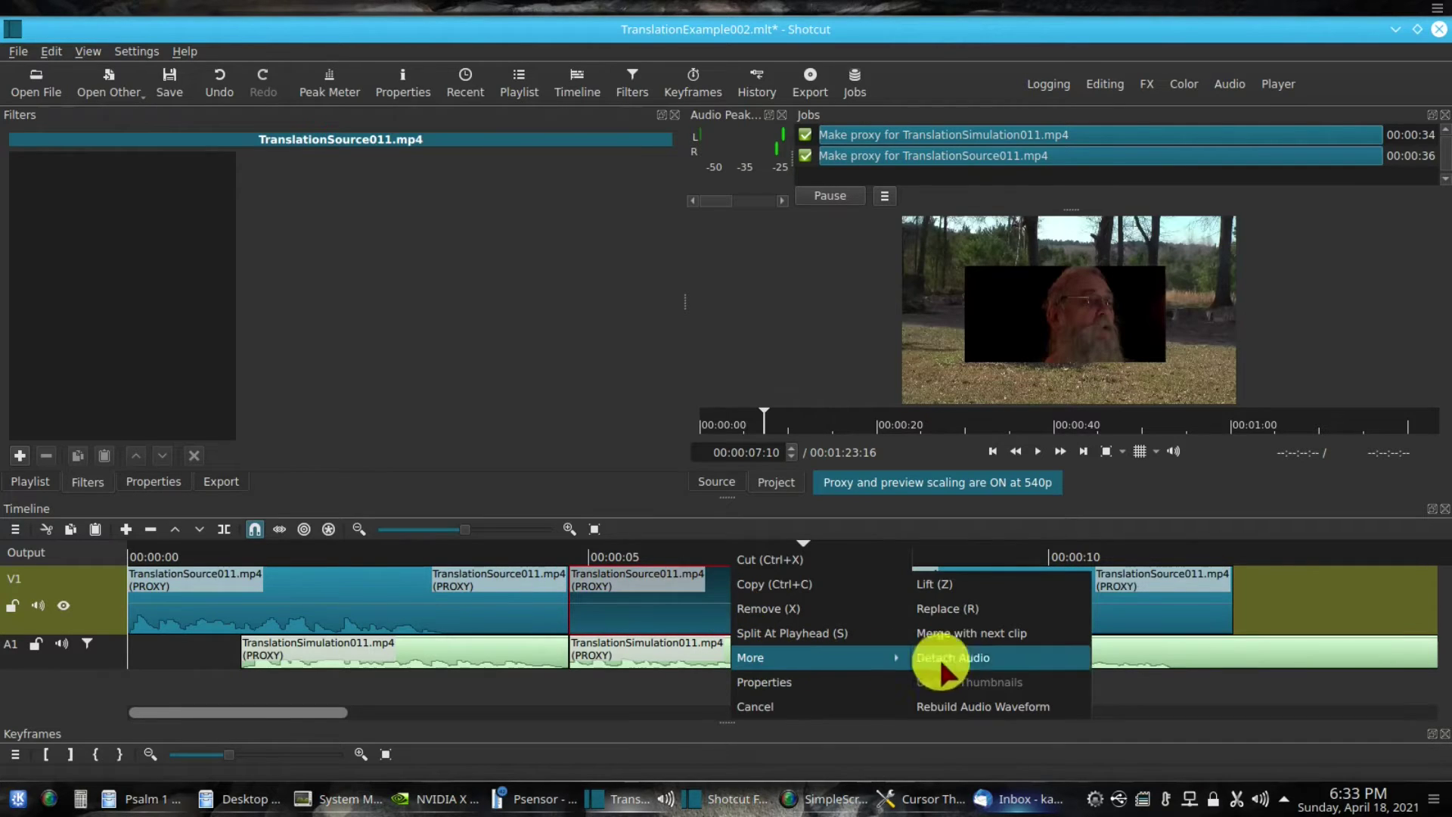
{"action": "left_click", "coordinate": [986, 583]}
- Move the last V1 clip earlier against the preceding one and place the playhead at 00:00:04:20, just before their join
{"action": "left_click_drag", "start_coordinate": [990, 602], "coordinate": [758, 604]}
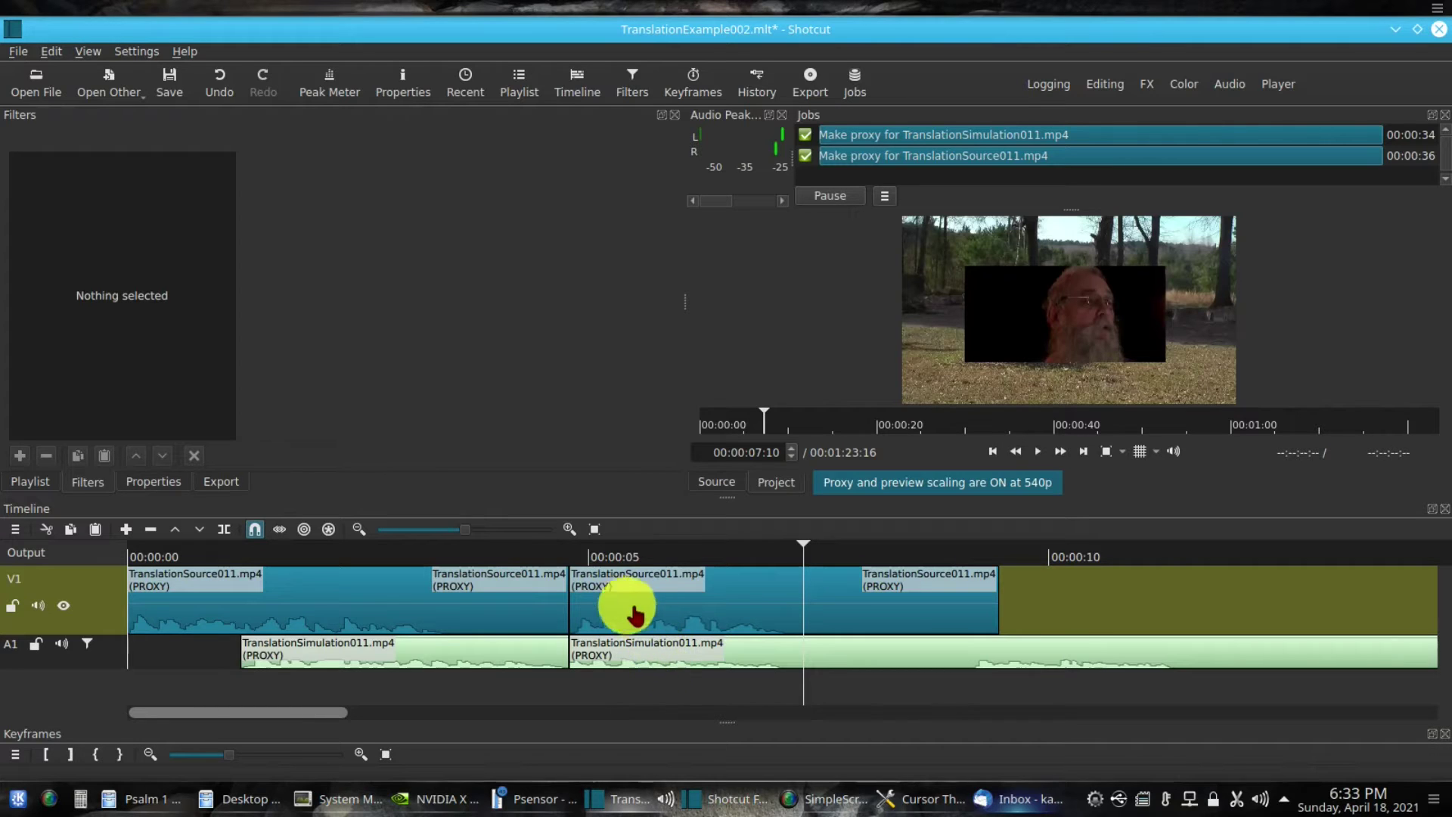
{"action": "left_click", "coordinate": [560, 552]}
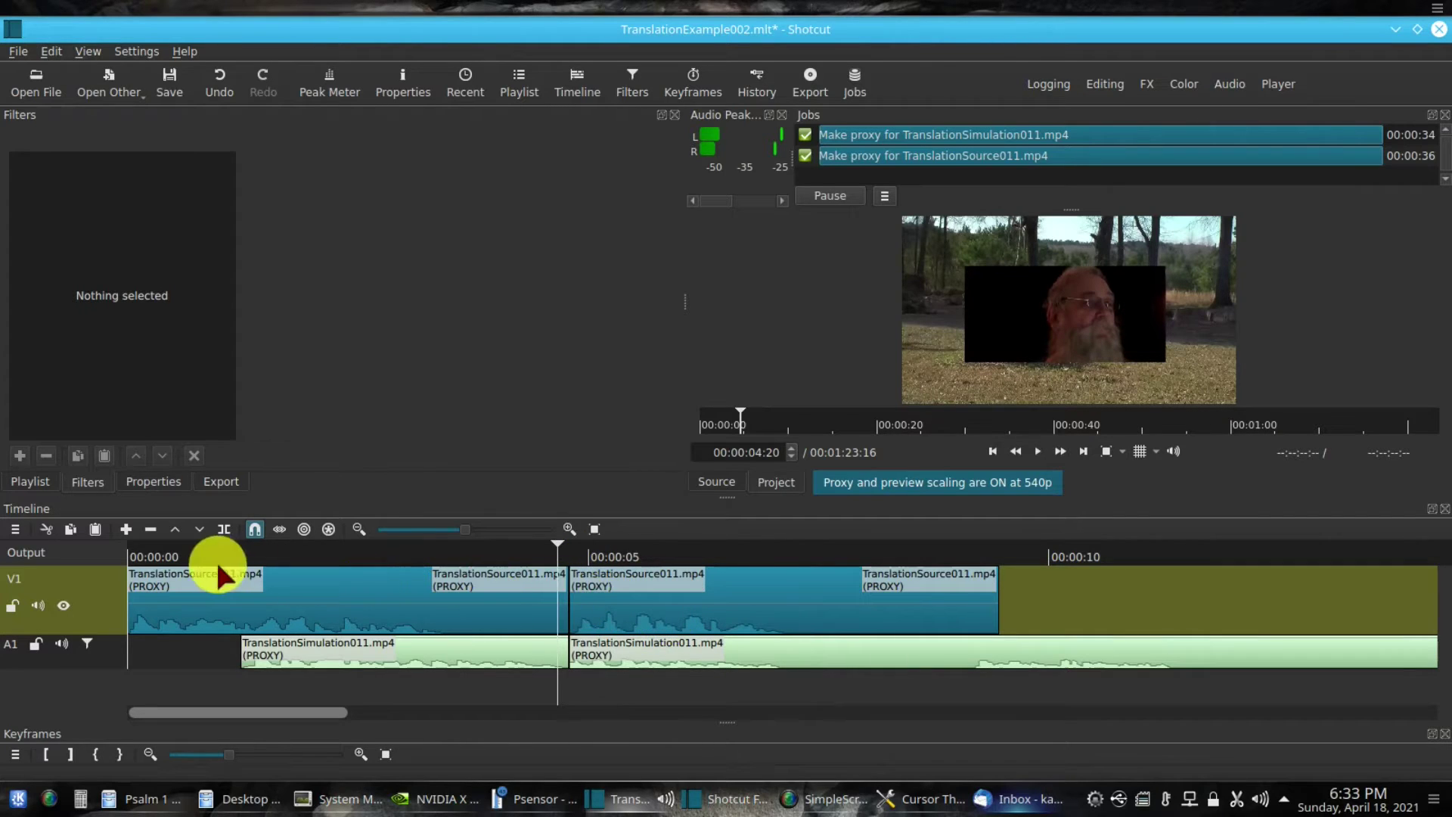
- Cut away the short end of the first V1 clip after 00:00:04:20 and move the second clip against it
{"action": "left_click", "coordinate": [224, 529]}
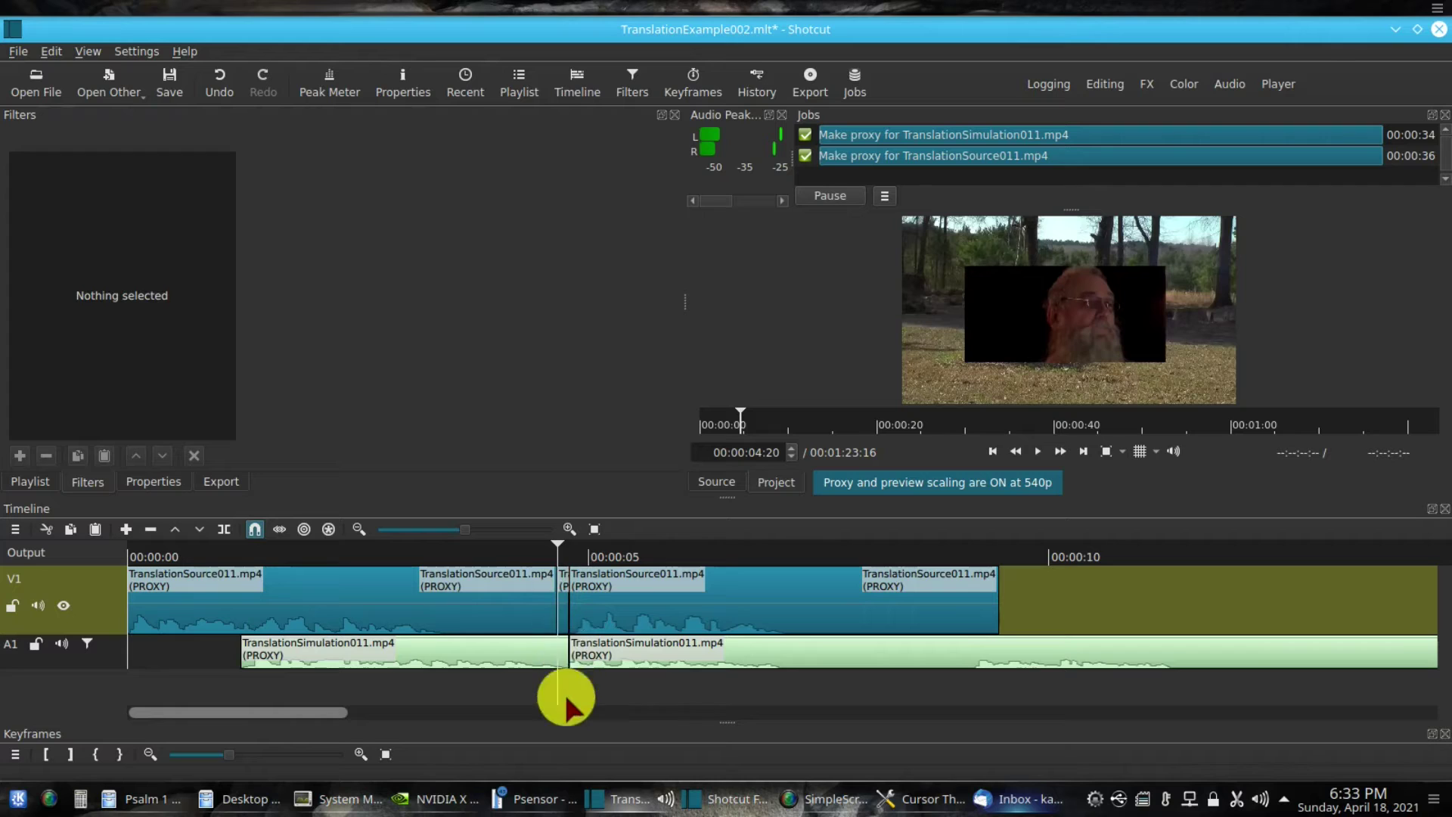
{"action": "left_click", "coordinate": [566, 624]}
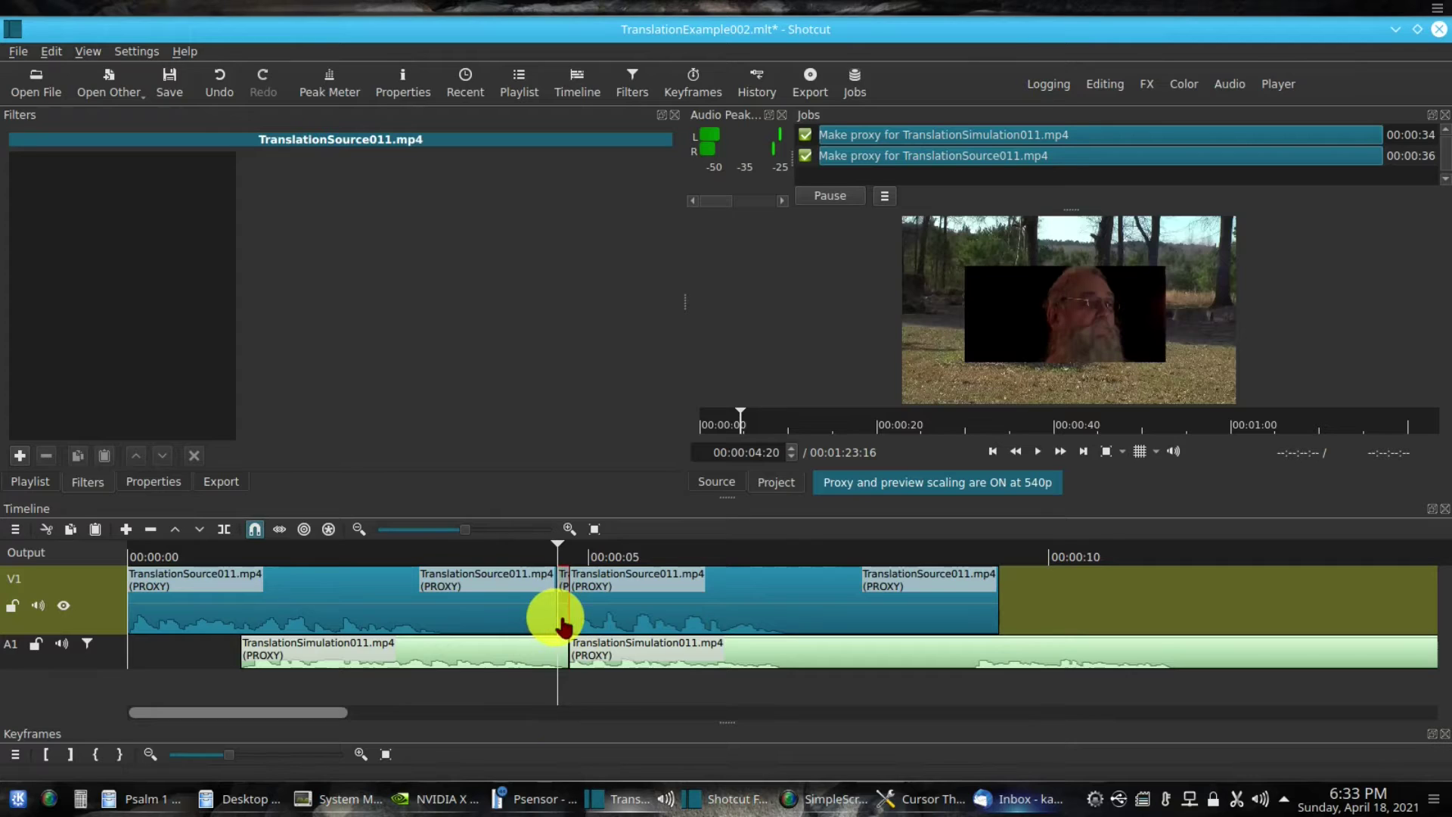
{"action": "right_click", "coordinate": [564, 625]}
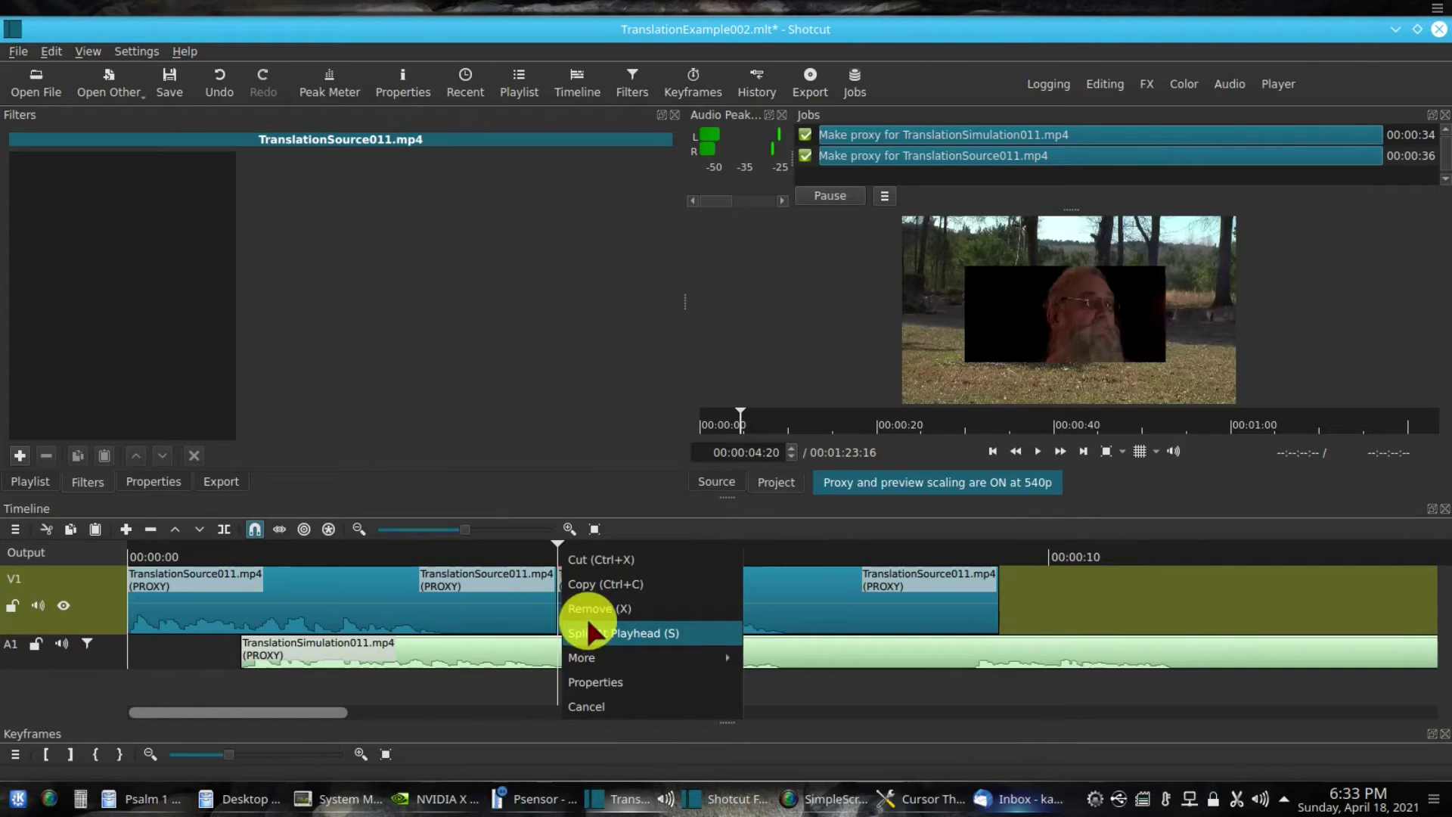
{"action": "mouse_move", "coordinate": [610, 664]}
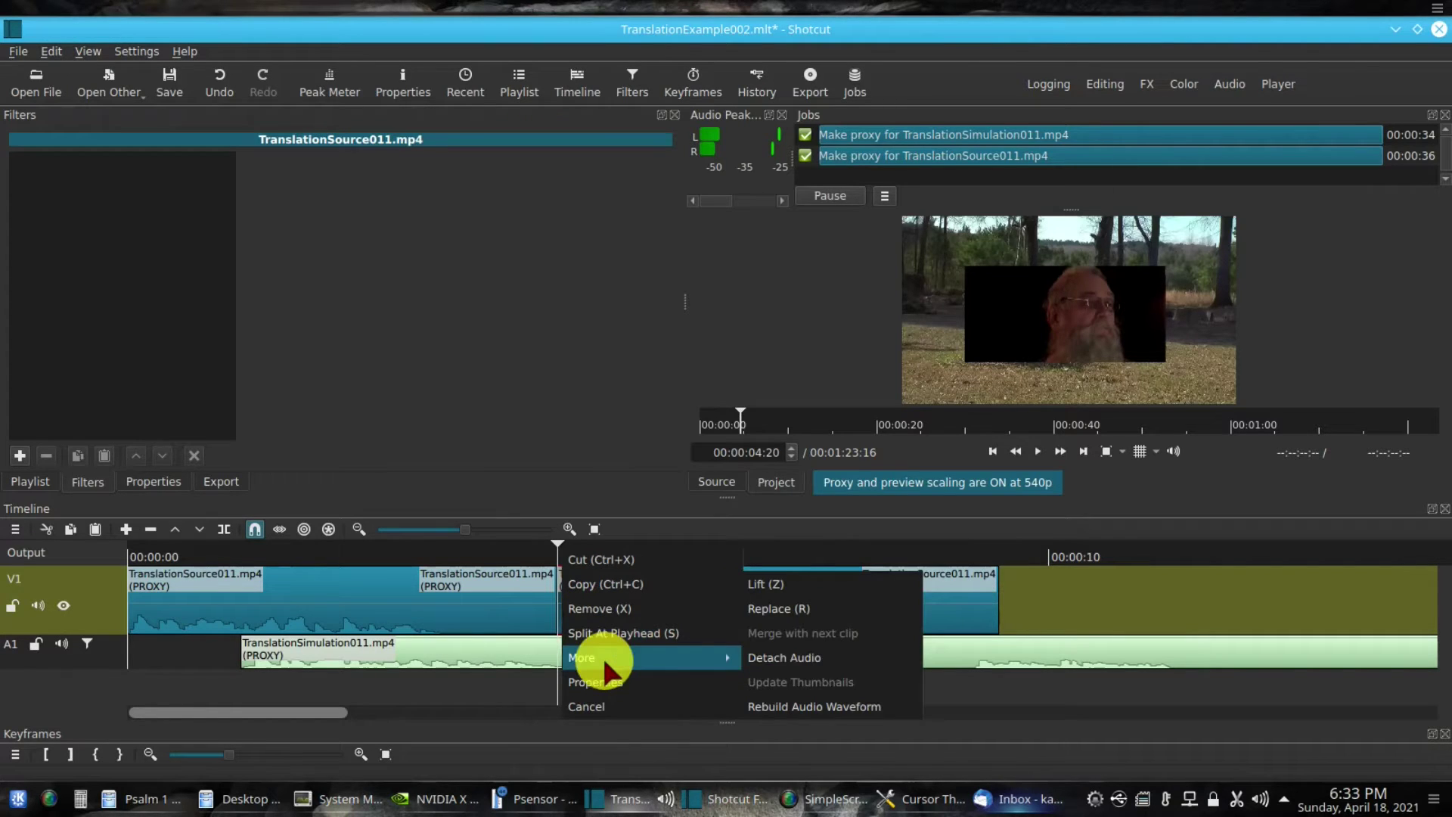
{"action": "left_click", "coordinate": [779, 578]}
{"action": "left_click_drag", "start_coordinate": [746, 585], "coordinate": [734, 583]}
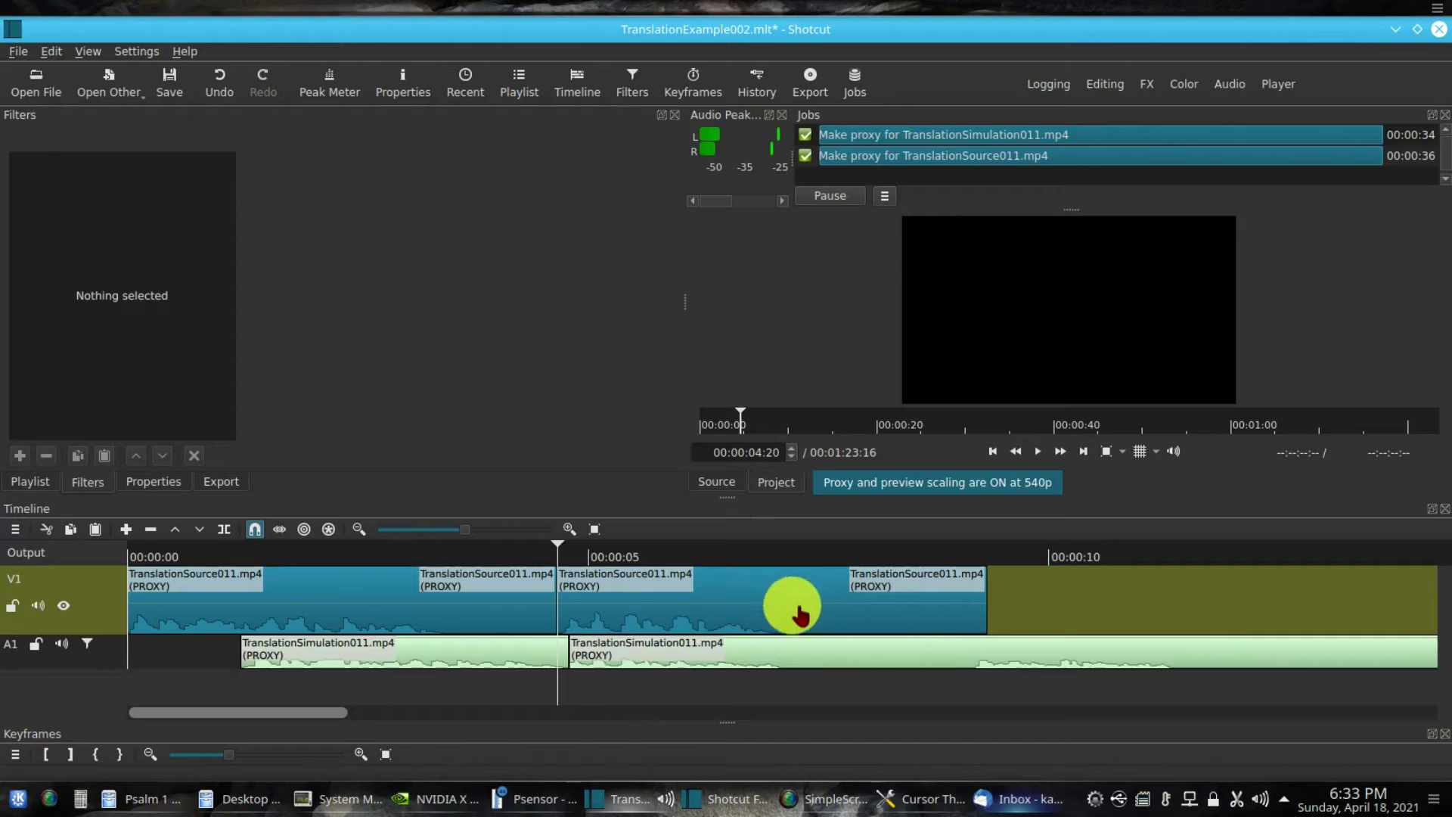
- Split both the V1 source clip and the A1 translation clip at 00:00:07:02, just after the second source phrase
{"action": "left_click", "coordinate": [781, 550]}
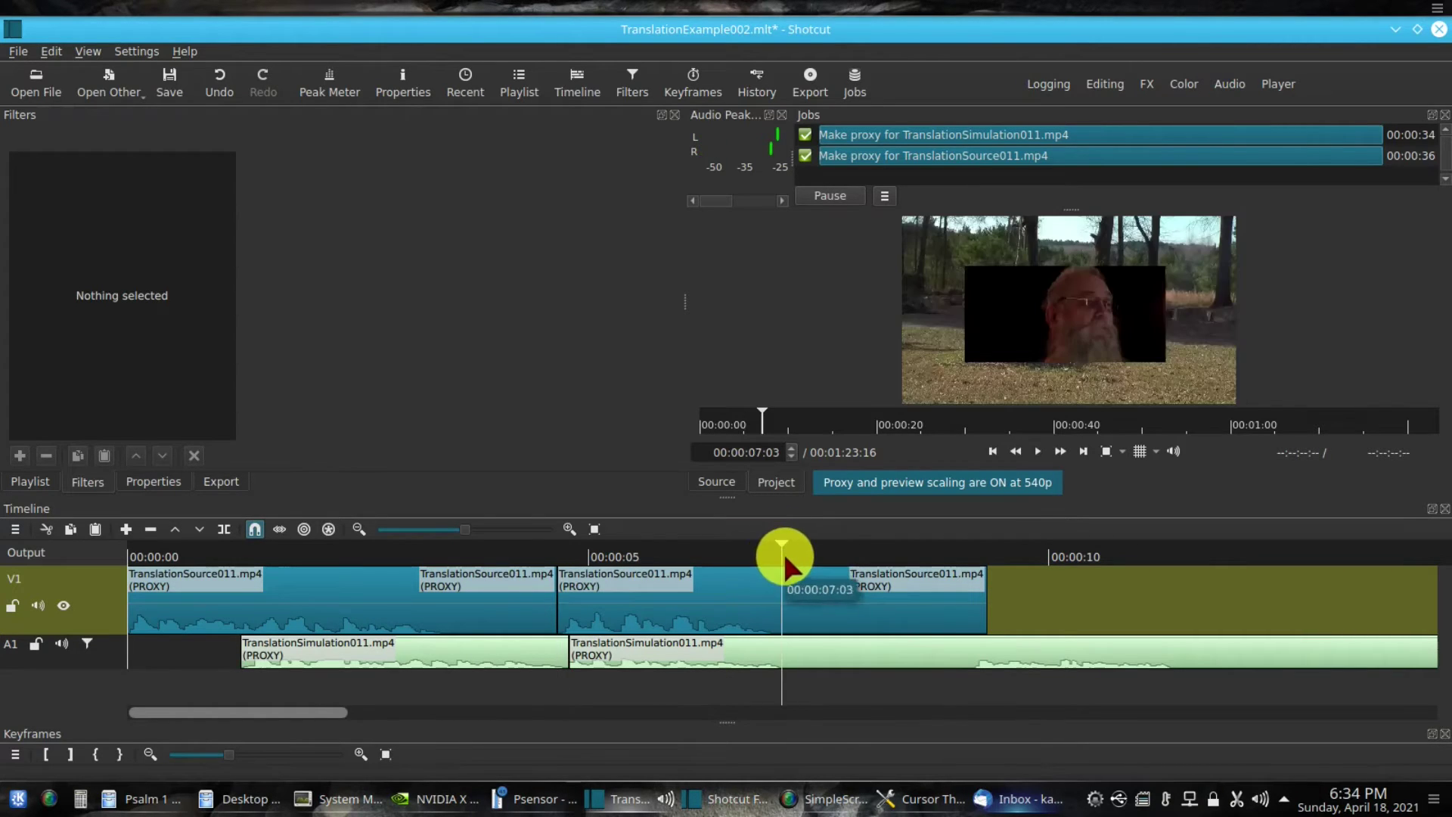
{"action": "left_click", "coordinate": [783, 550]}
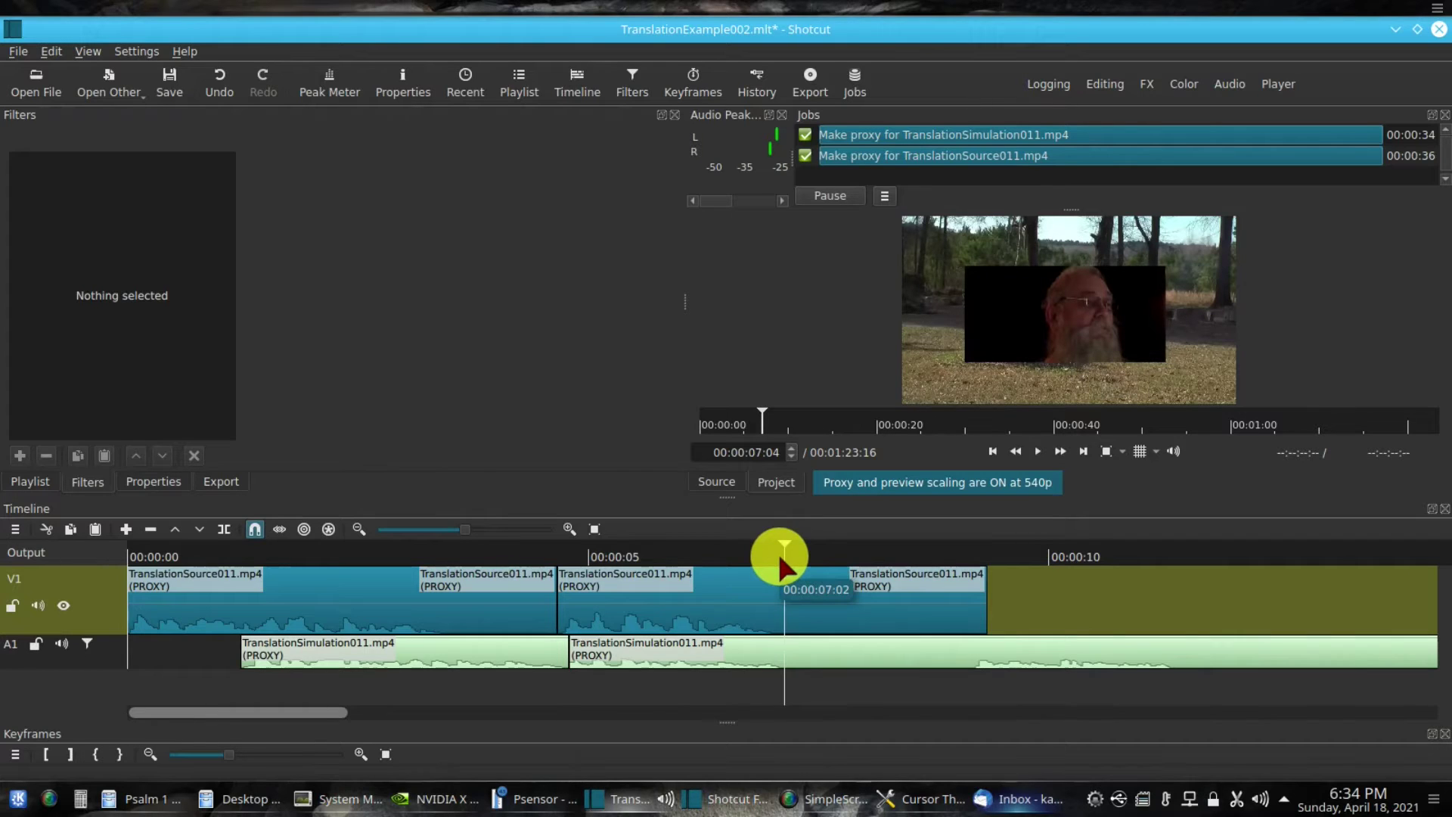
{"action": "left_click", "coordinate": [778, 552]}
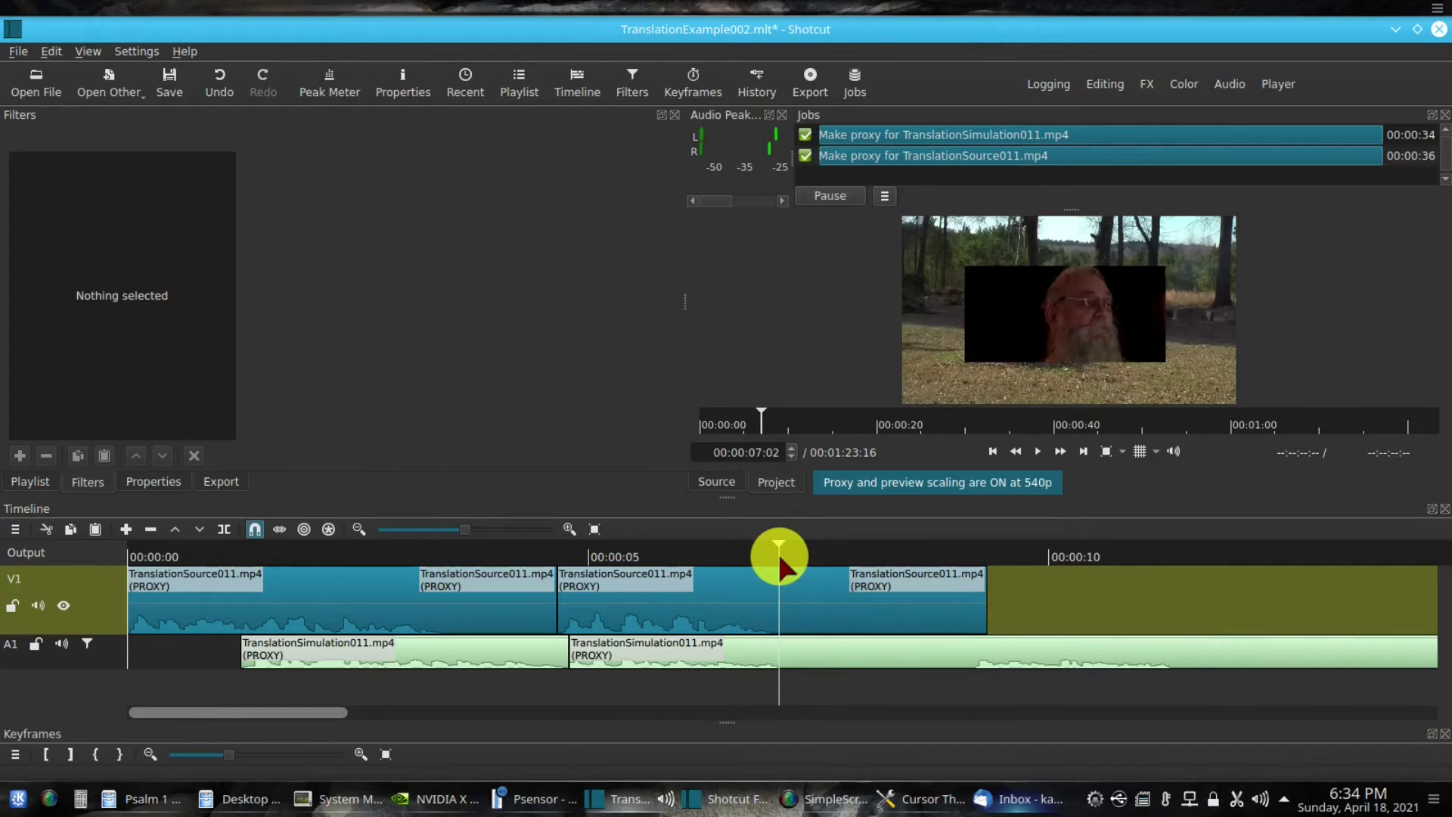
{"action": "left_click", "coordinate": [856, 616]}
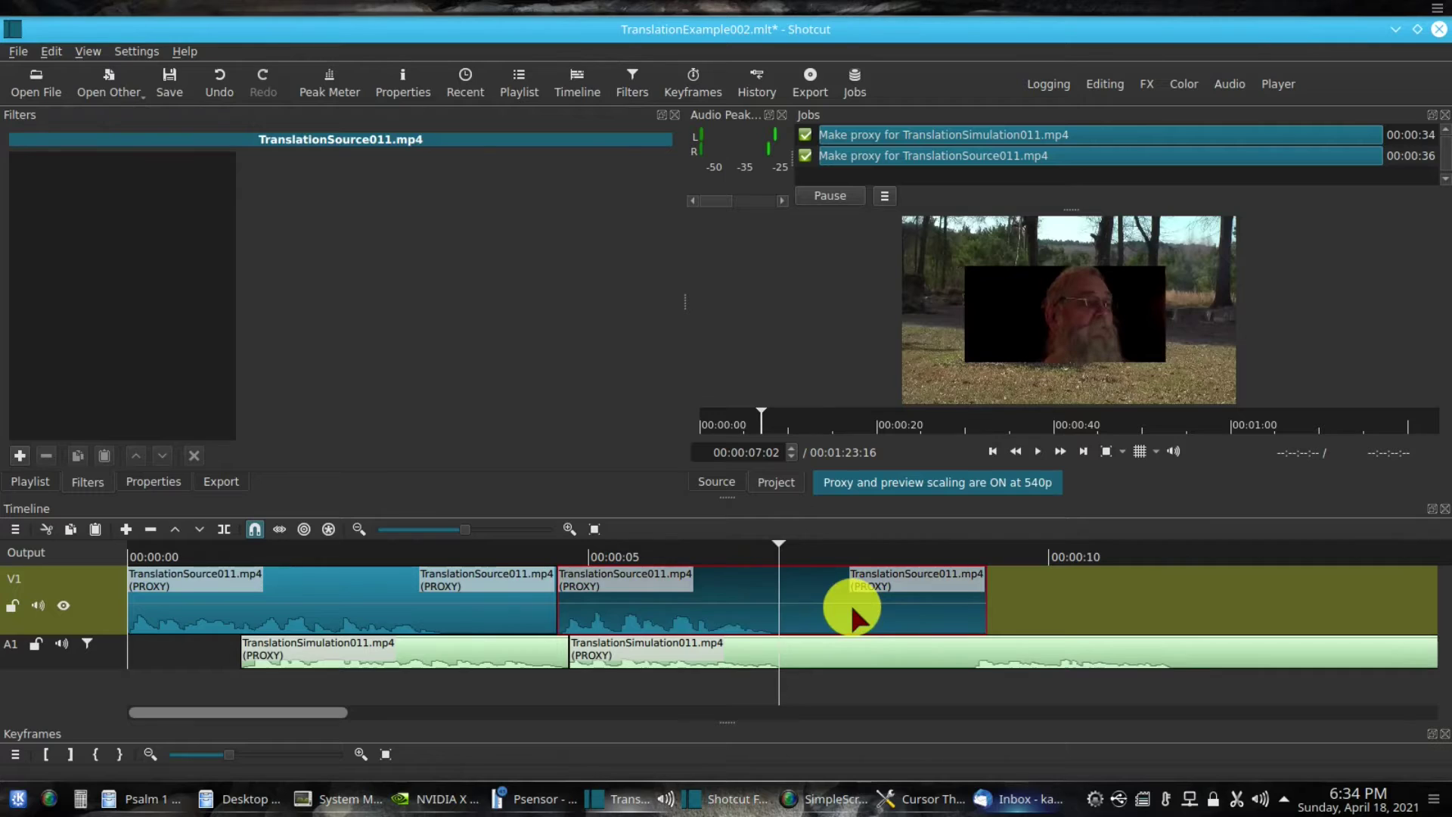
{"action": "left_click", "coordinate": [224, 531]}
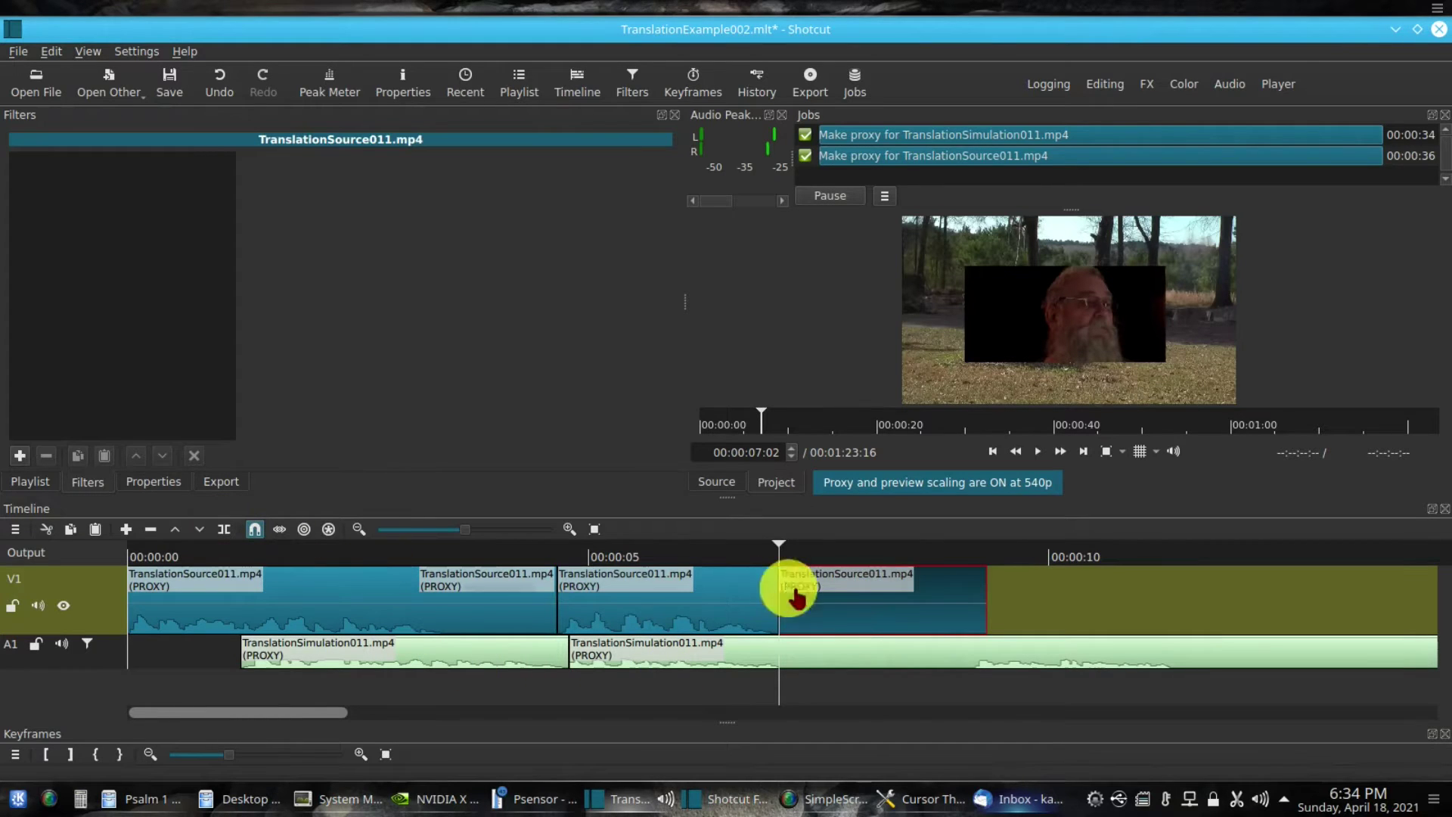
{"action": "left_click", "coordinate": [832, 666]}
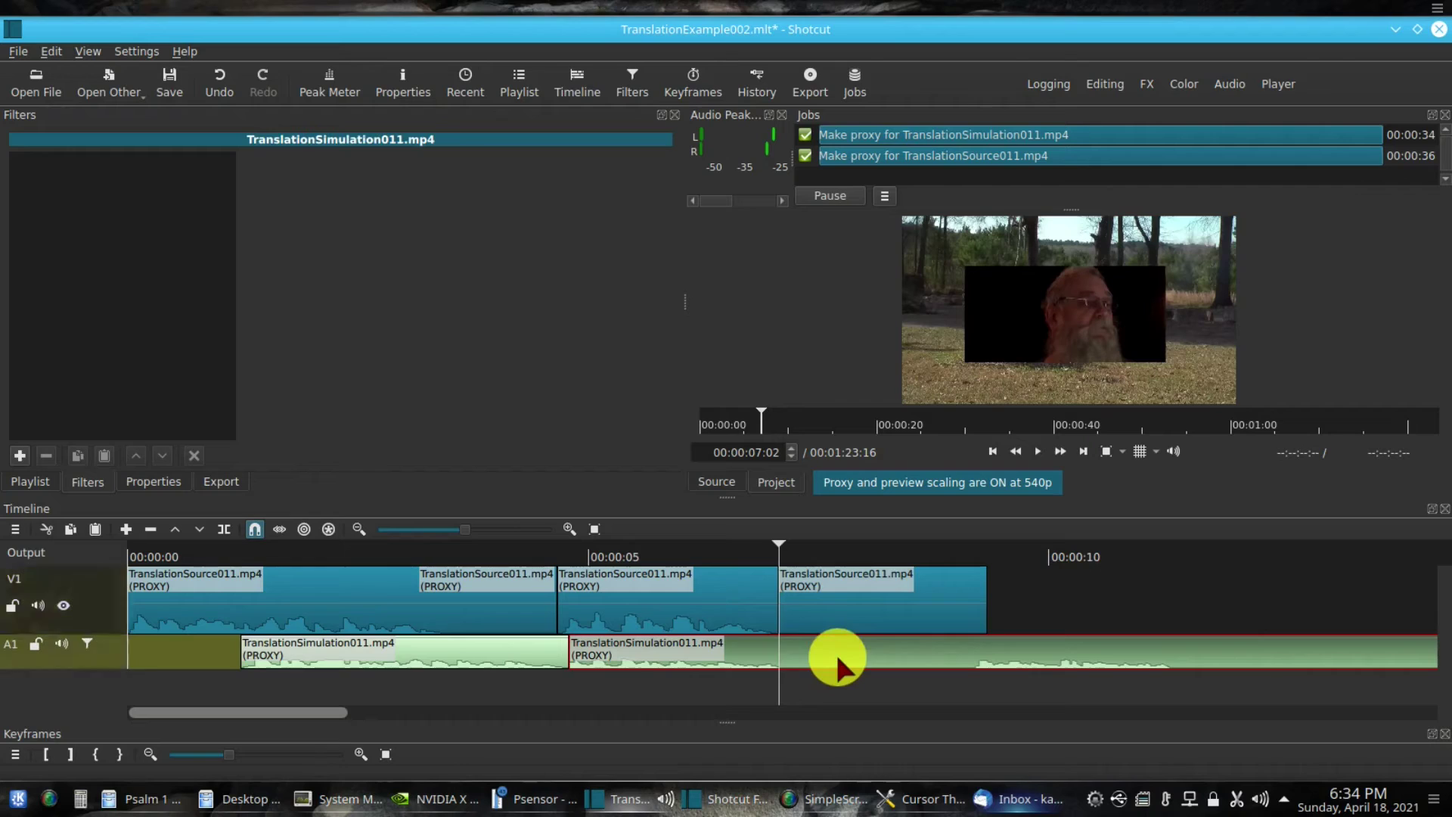
{"action": "left_click", "coordinate": [225, 532]}
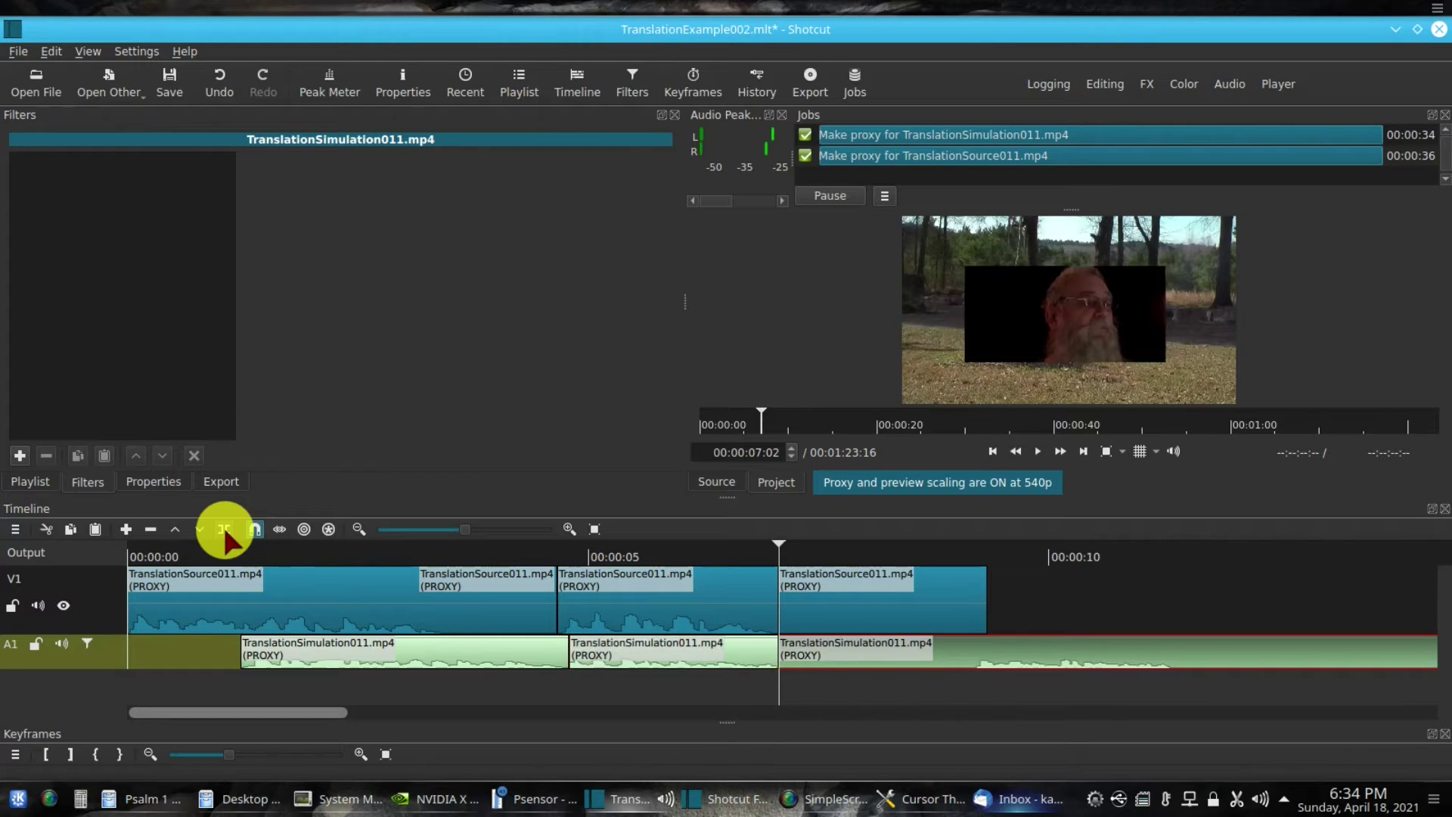
- Try to lift the V1 segment that follows the split at 00:00:07:02
{"action": "left_click", "coordinate": [863, 619]}
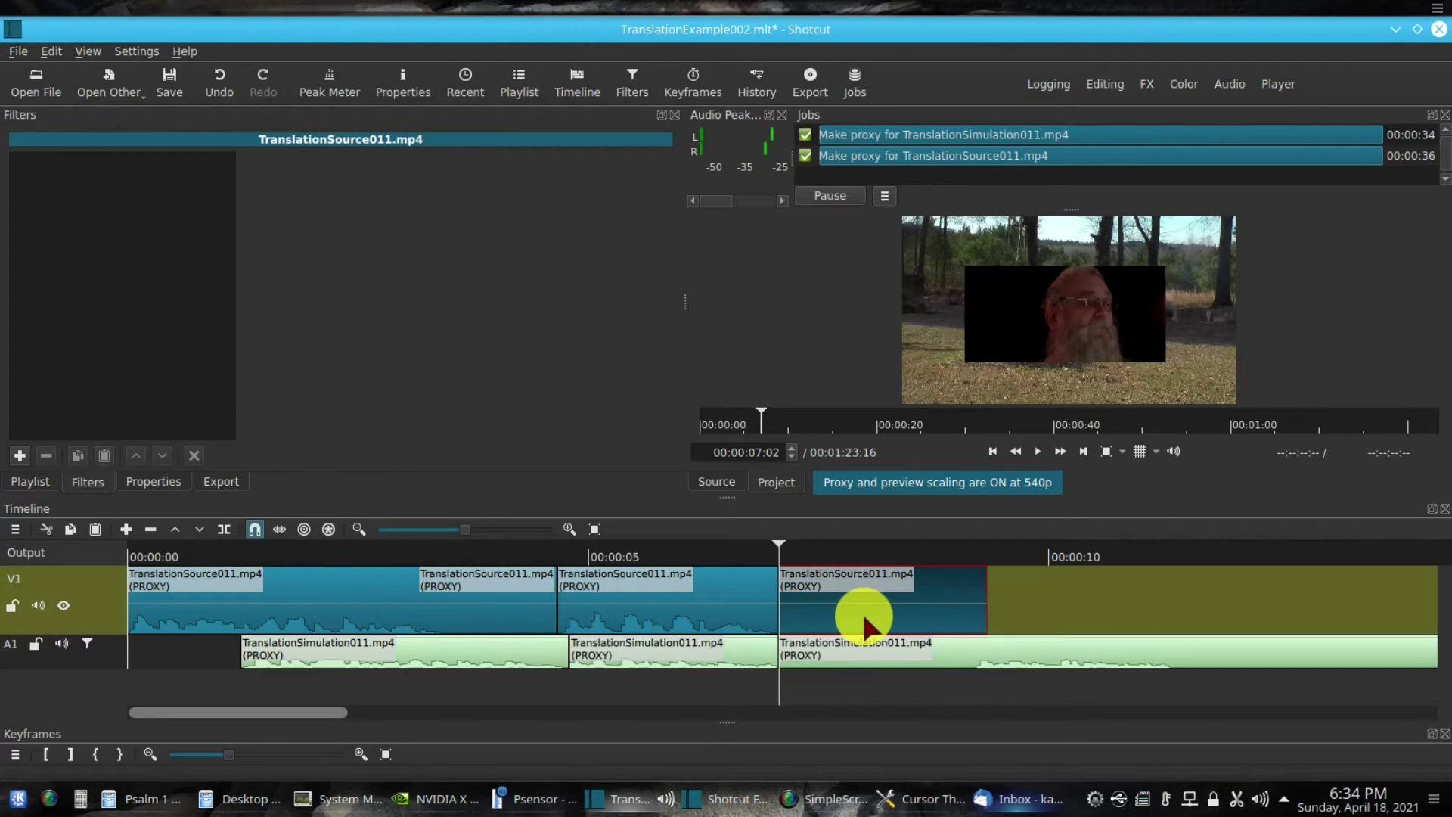
{"action": "right_click", "coordinate": [860, 611]}
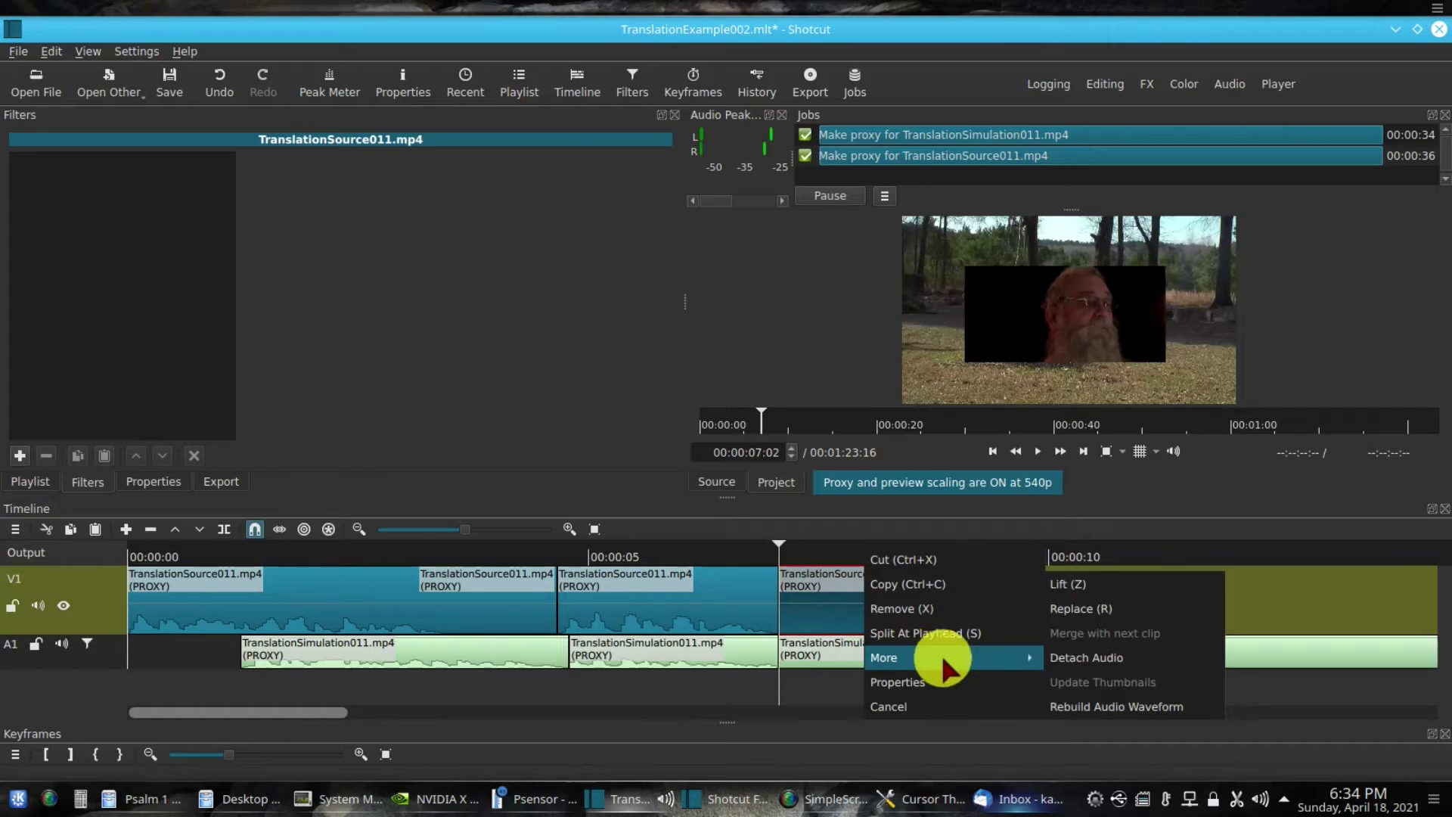
{"action": "left_click", "coordinate": [1103, 563]}
{"action": "left_click", "coordinate": [1103, 560]}
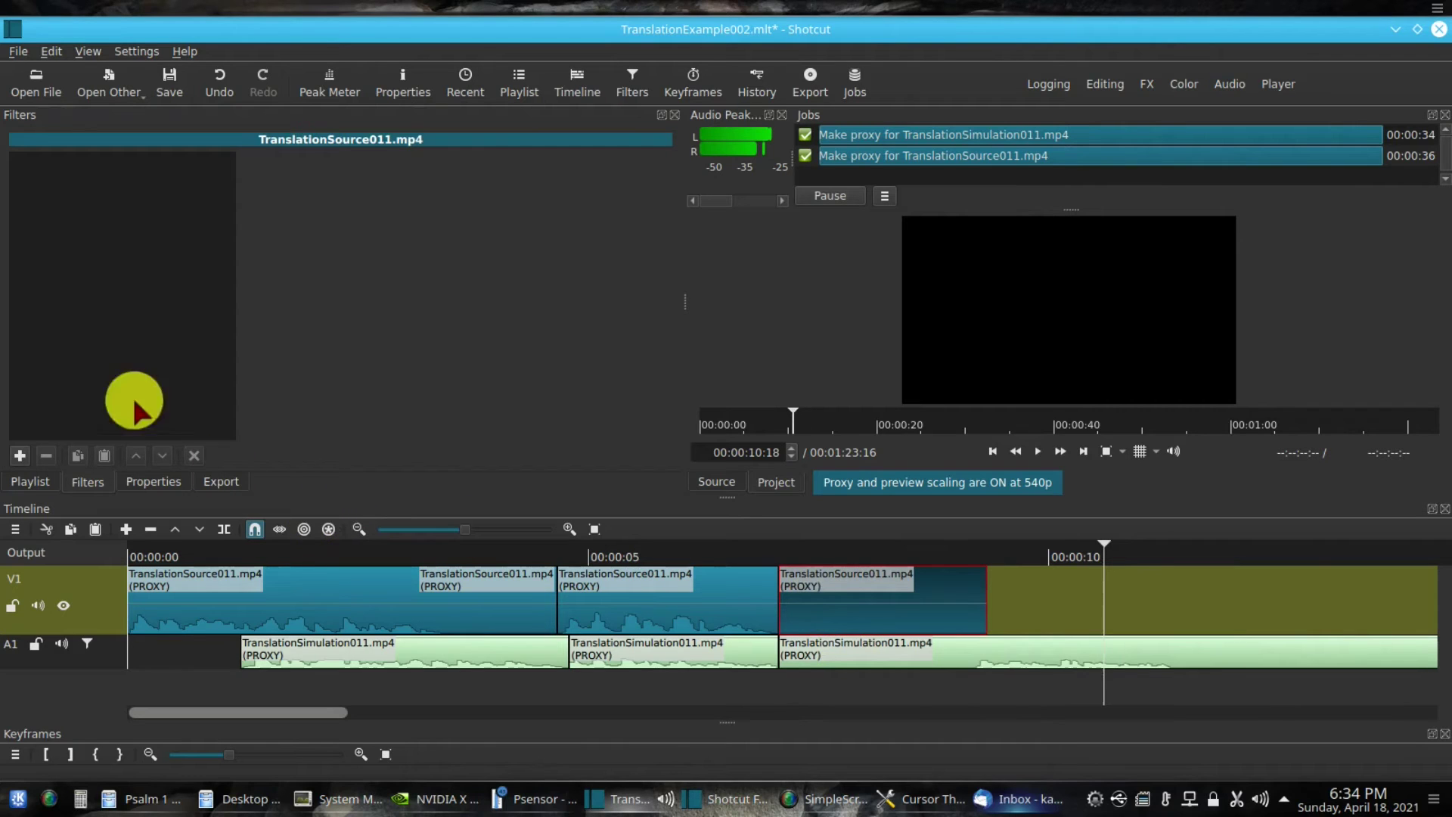
- Undo the last split of the A1 translation clip and redo it
{"action": "left_click", "coordinate": [51, 51]}
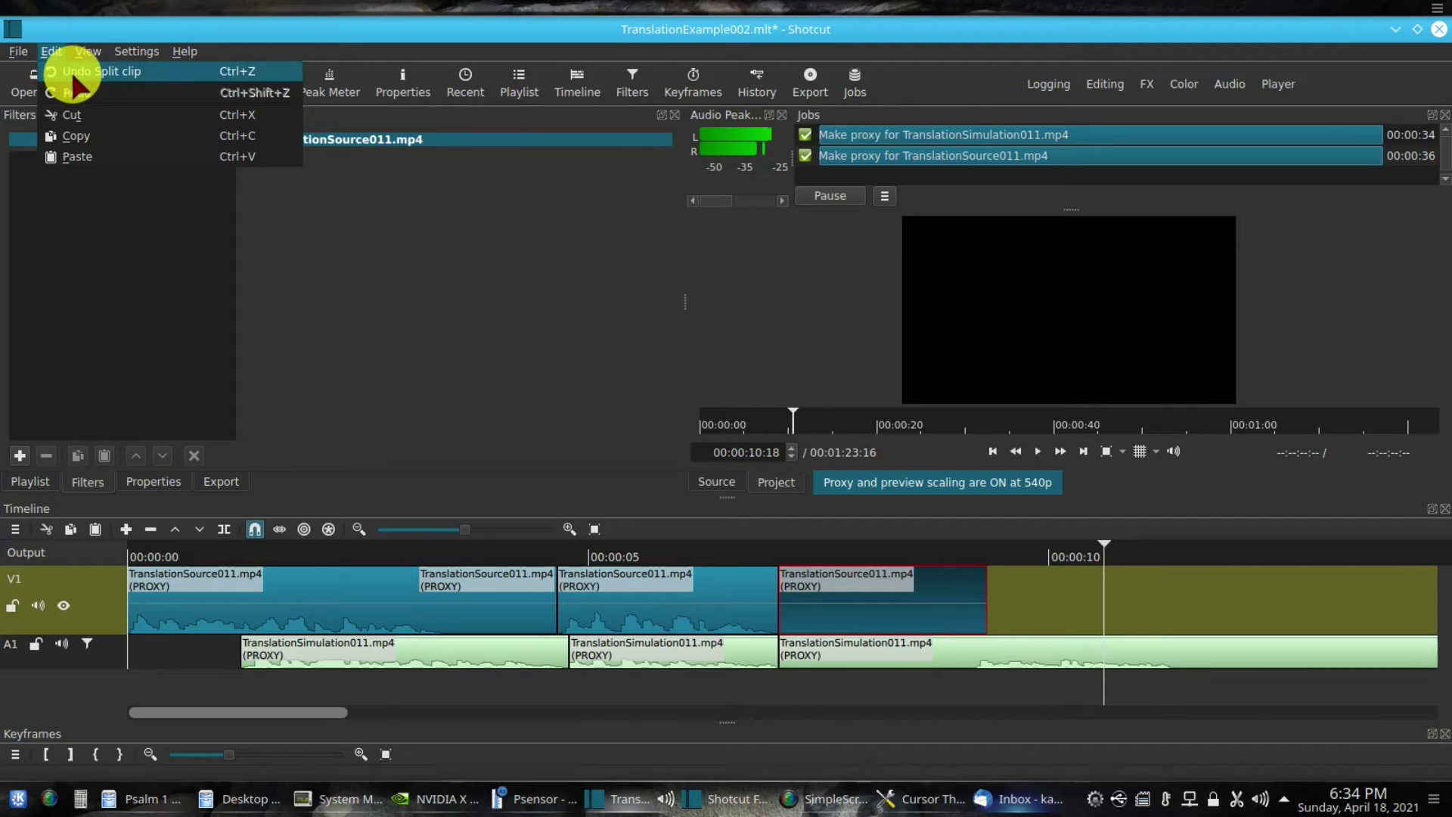
{"action": "left_click", "coordinate": [76, 72]}
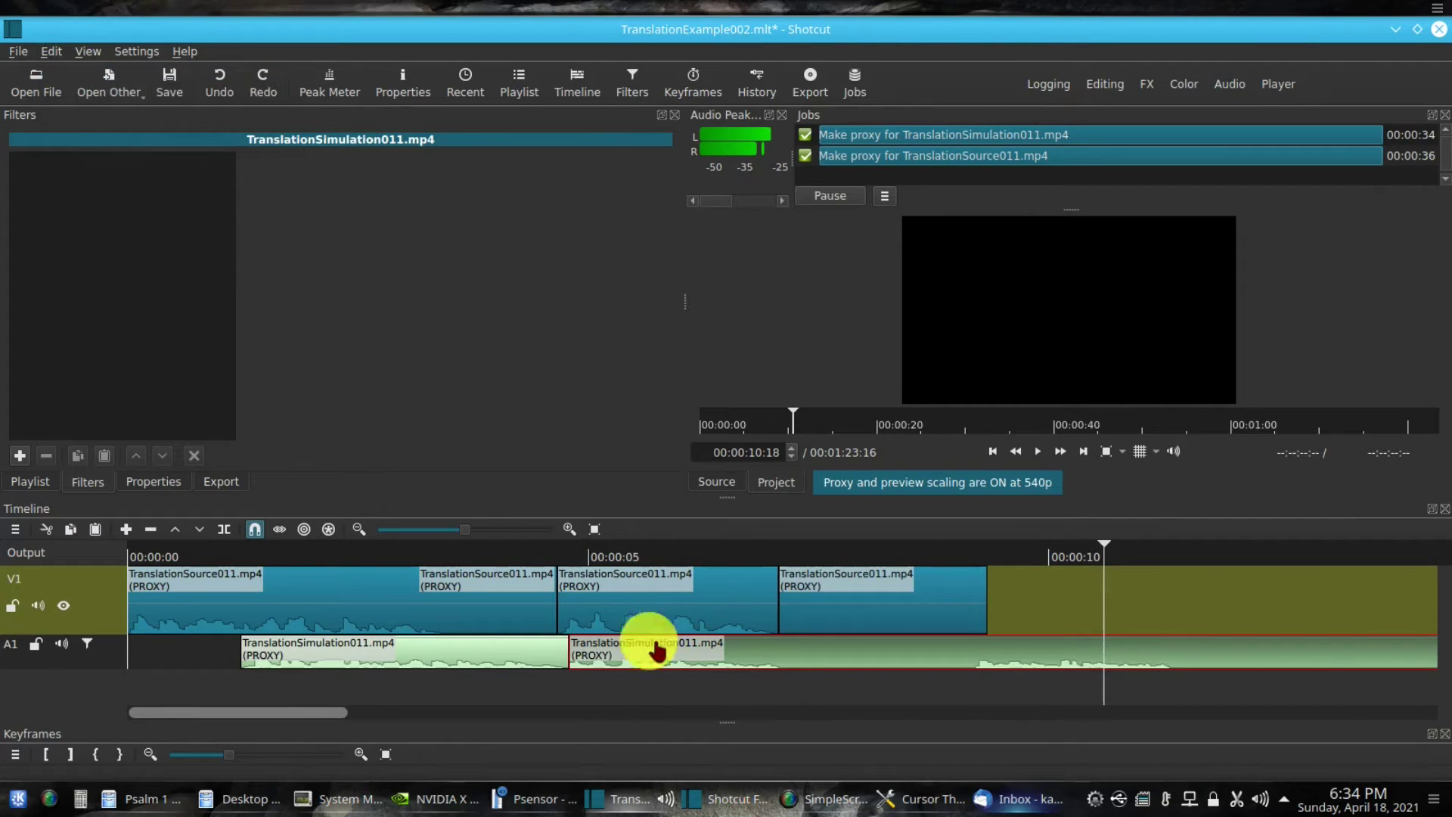
{"action": "left_click", "coordinate": [51, 51]}
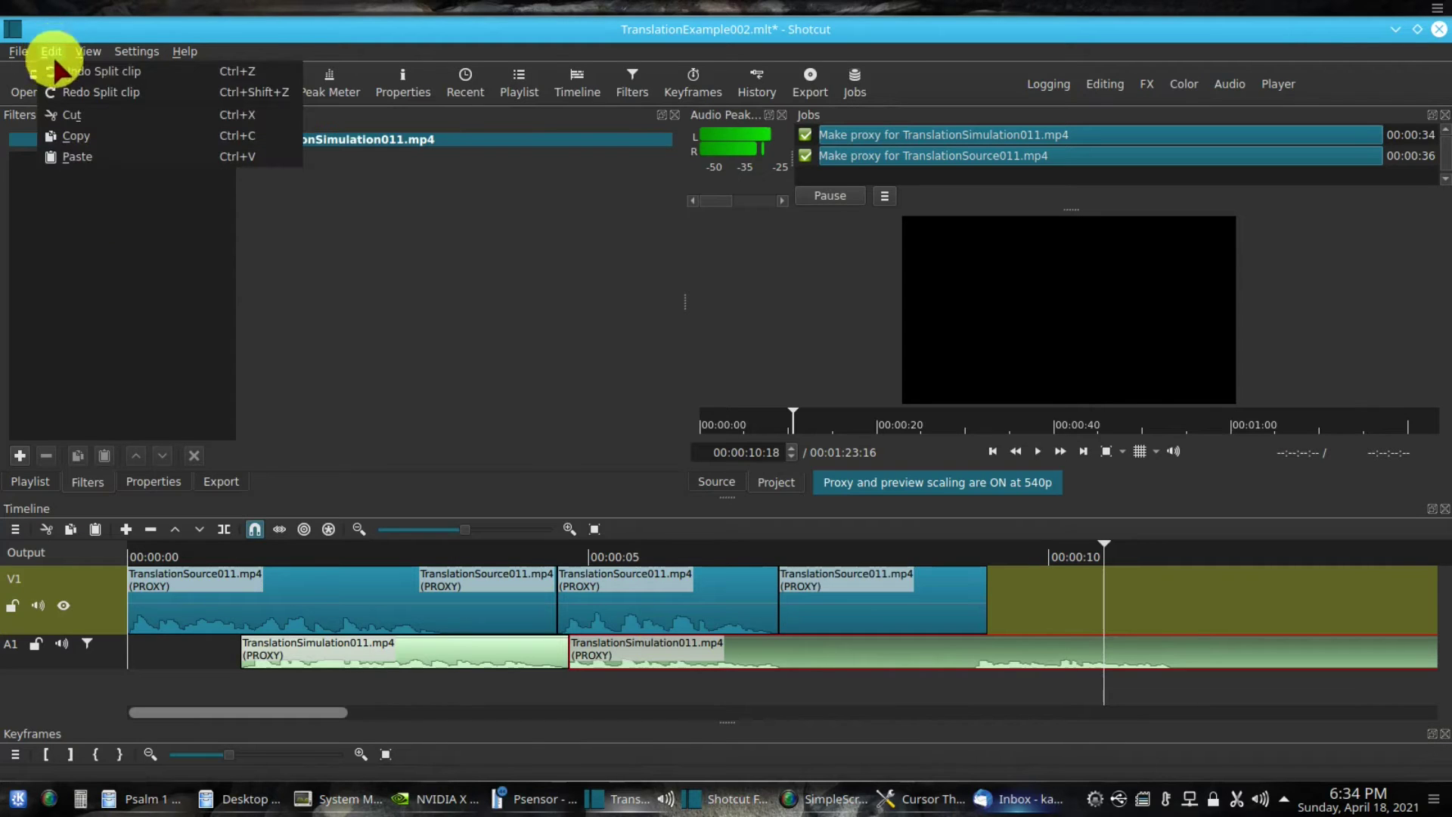
{"action": "left_click", "coordinate": [89, 93]}
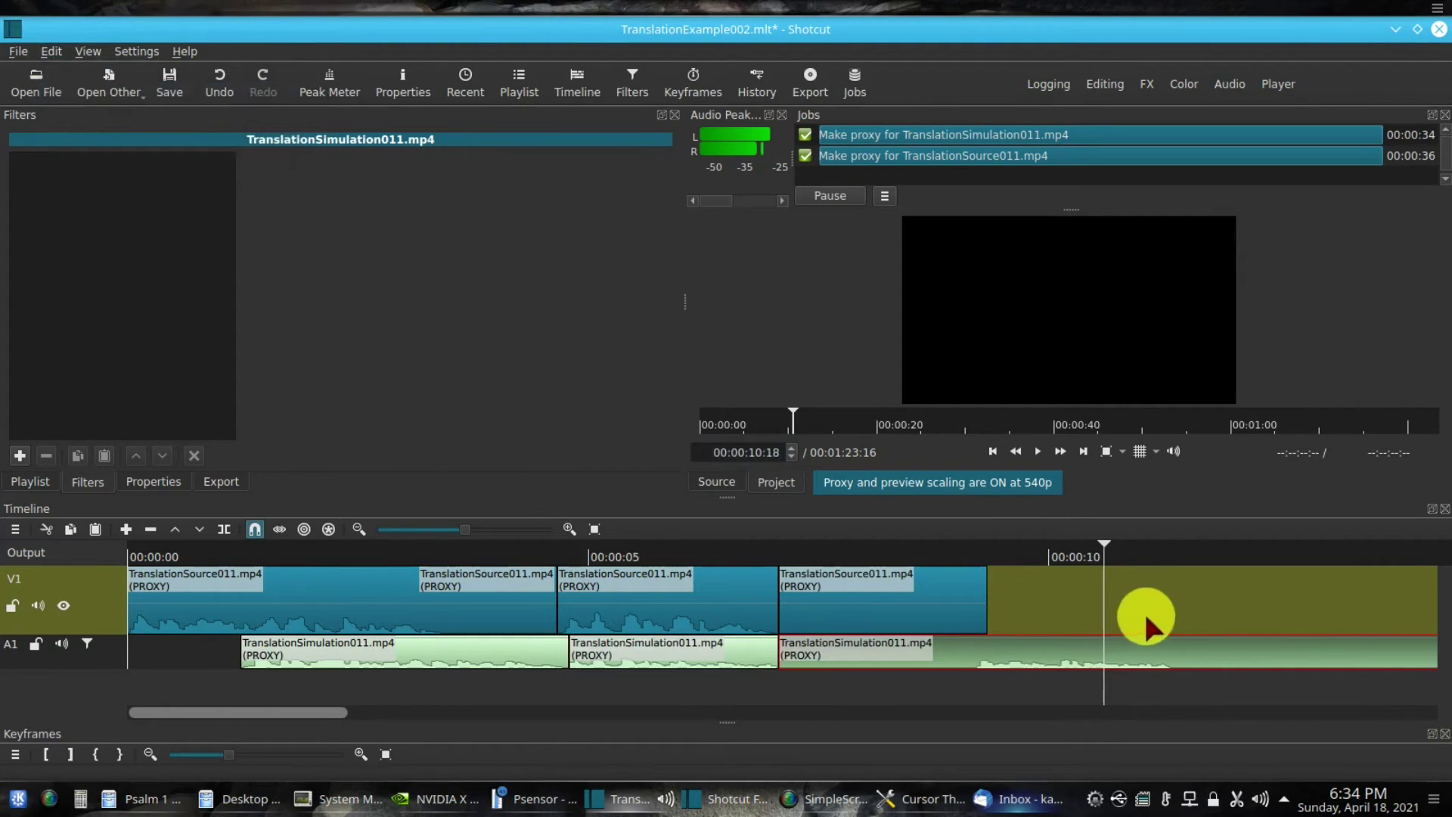
- Lift the silent V1 segment after 00:00:07:02
{"action": "left_click", "coordinate": [956, 604]}
{"action": "right_click", "coordinate": [954, 593]}
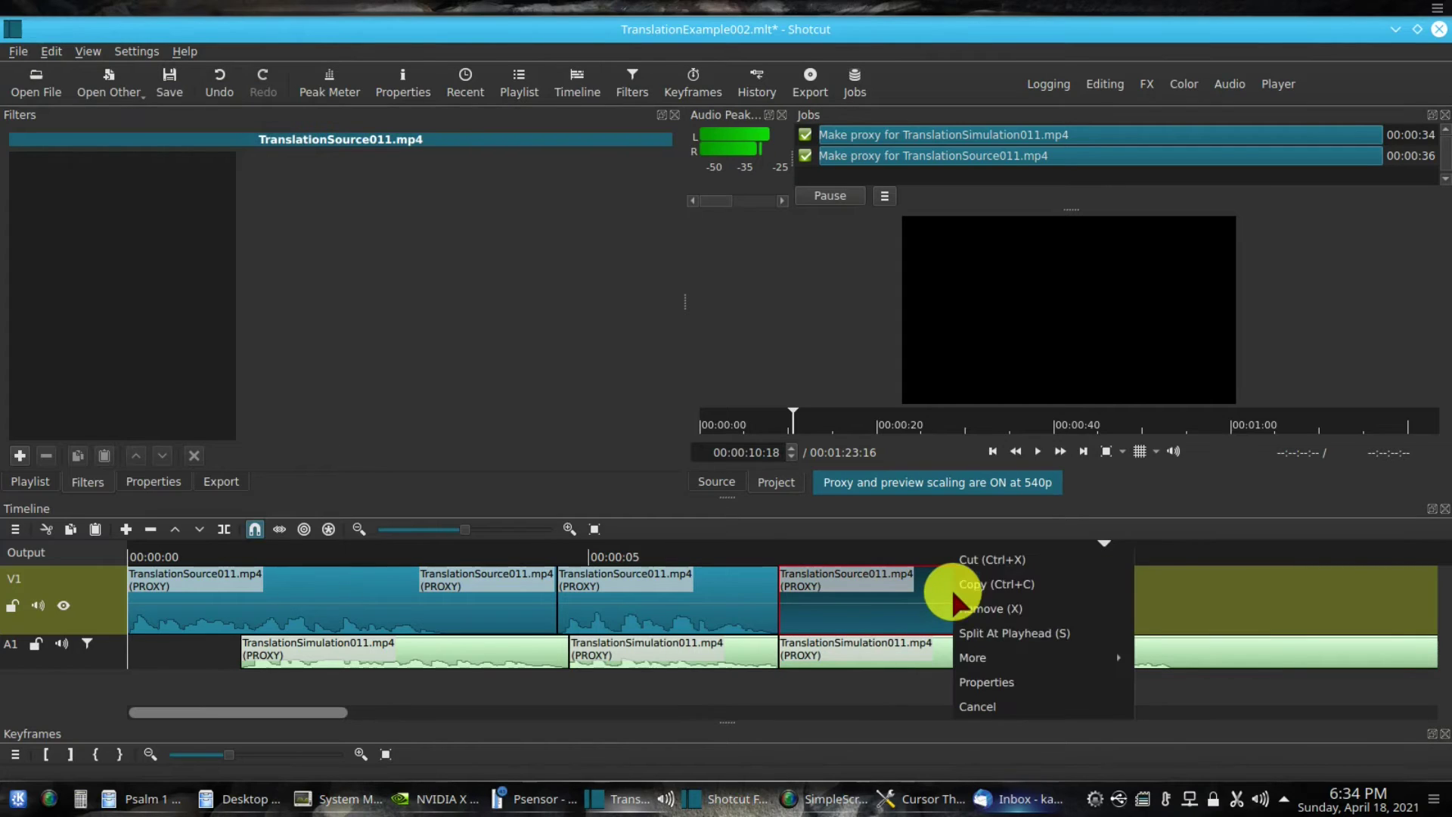
{"action": "mouse_move", "coordinate": [996, 663]}
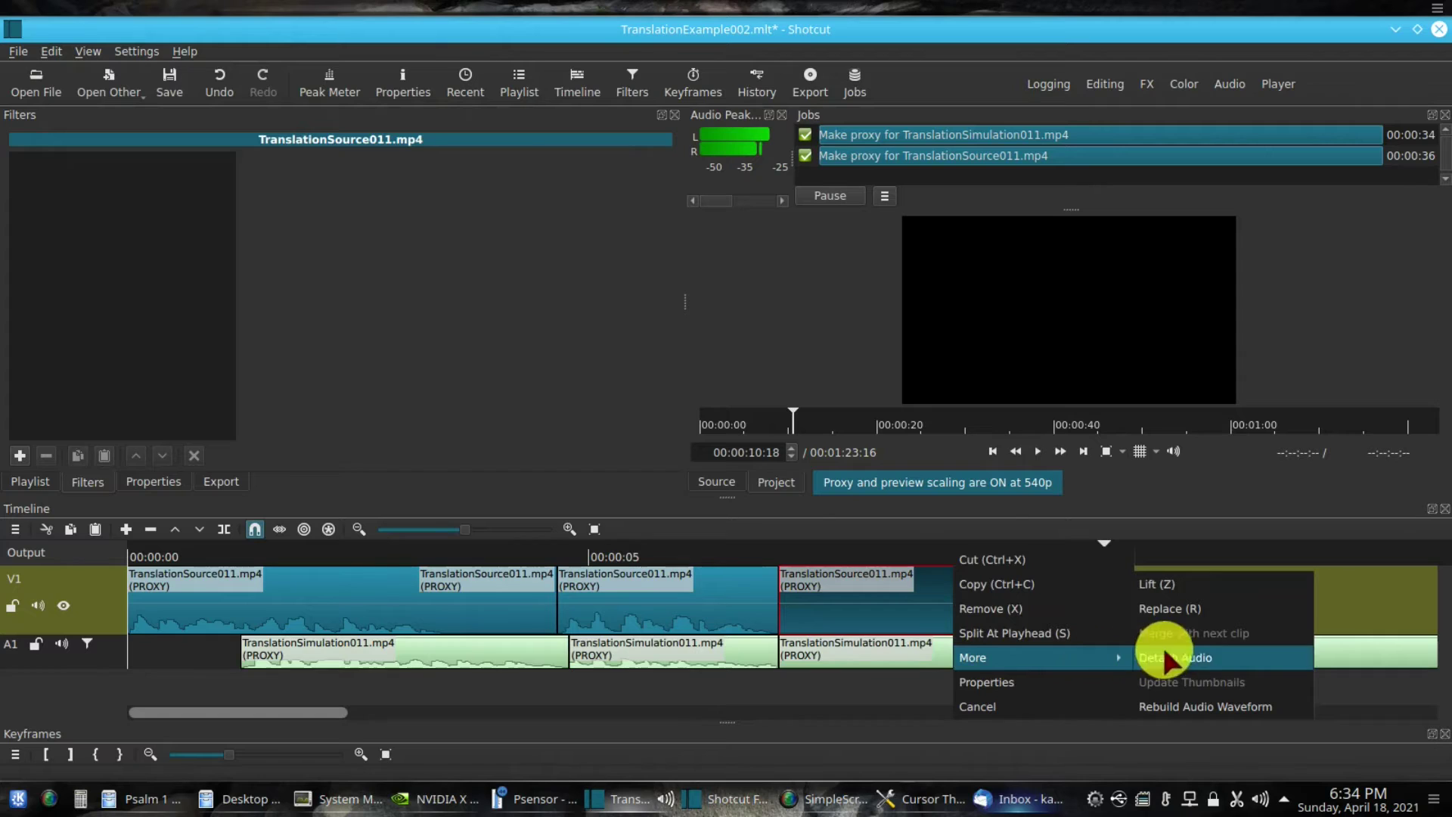
{"action": "left_click", "coordinate": [1156, 585]}
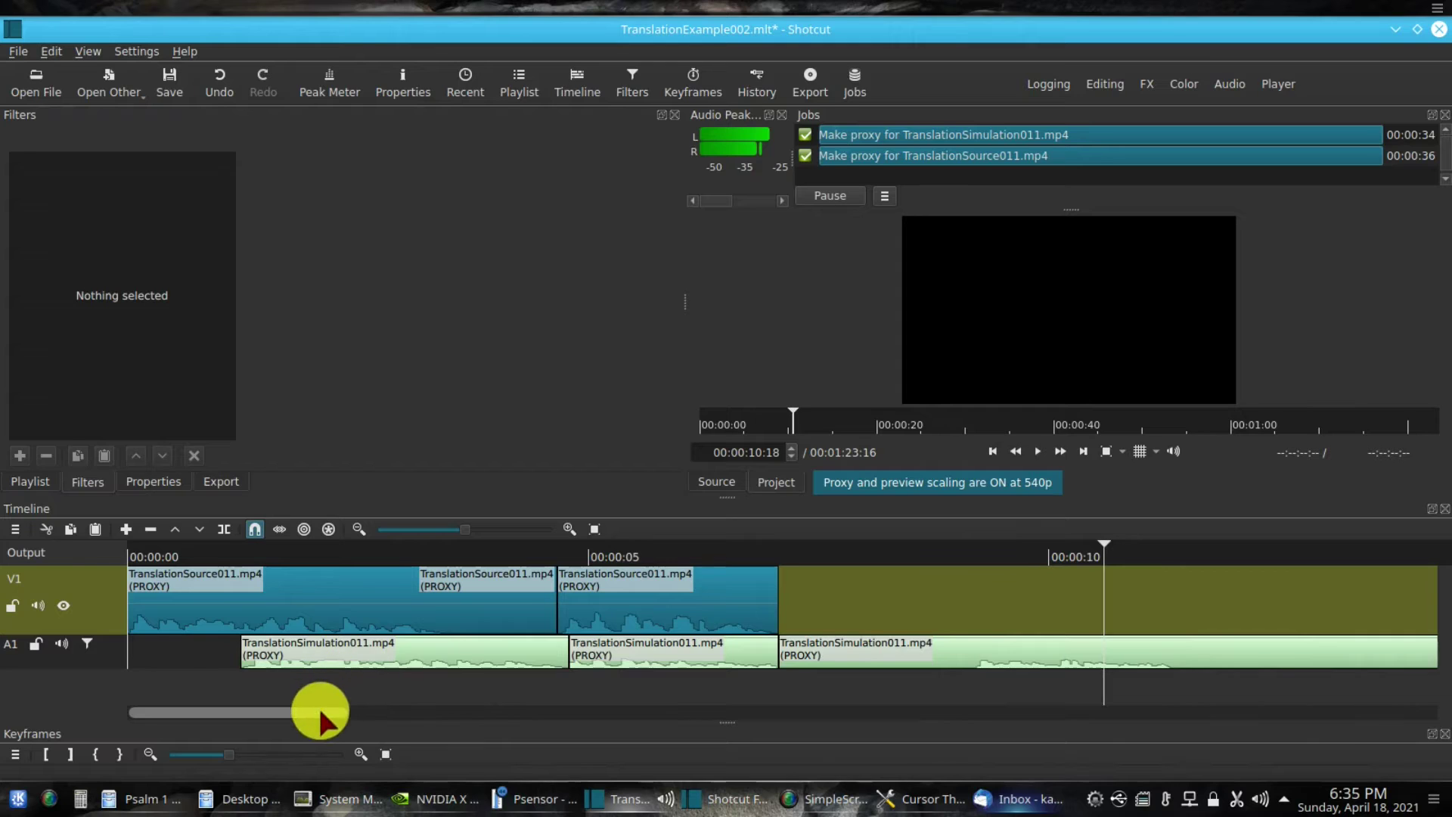
- Move the following V1 clip earlier to start at 00:00:09:03, near the translation's third phrase, and place the playhead at its start
{"action": "left_click_drag", "start_coordinate": [319, 711], "coordinate": [331, 710]}
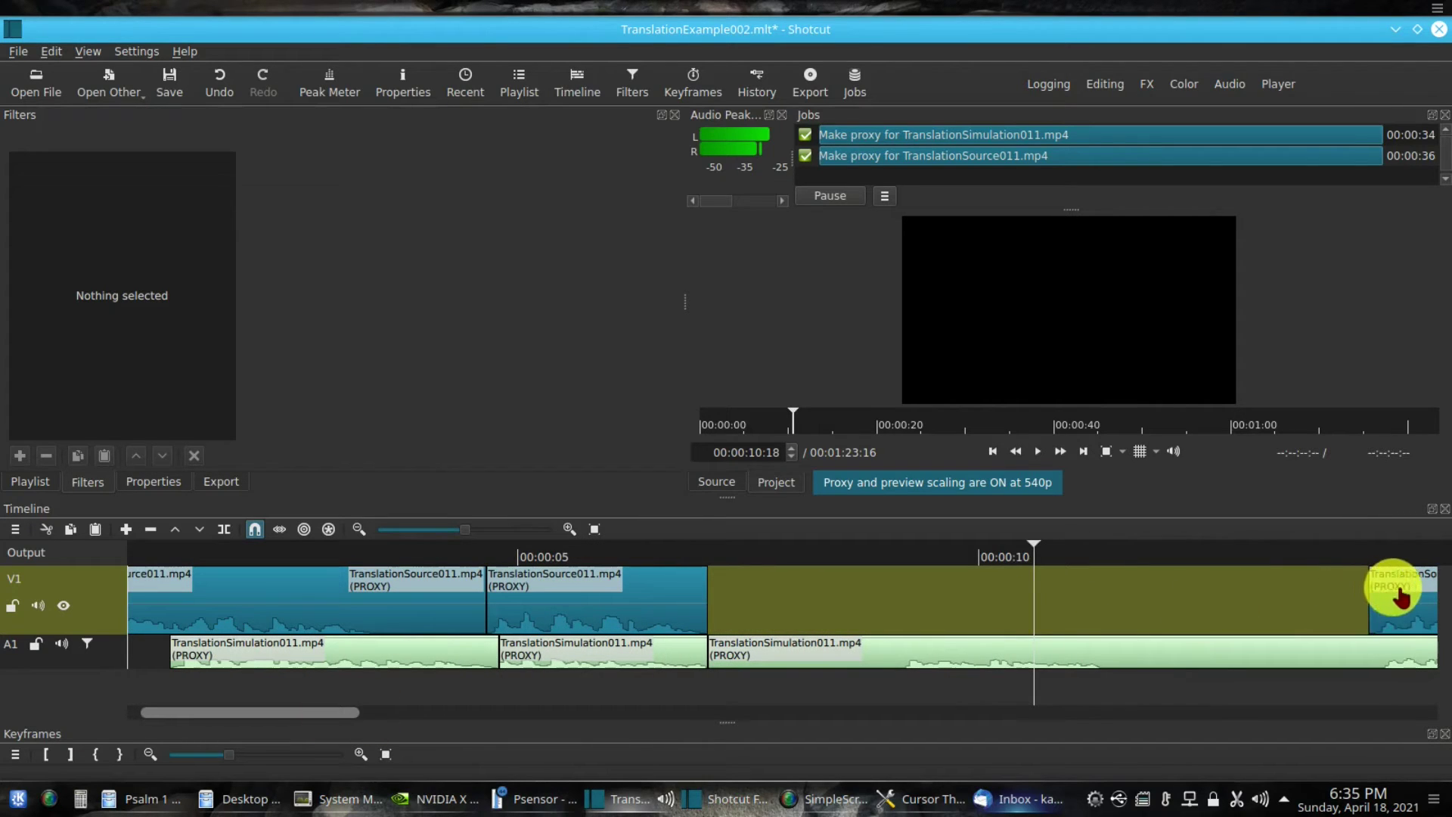
{"action": "left_click_drag", "start_coordinate": [1399, 594], "coordinate": [889, 605]}
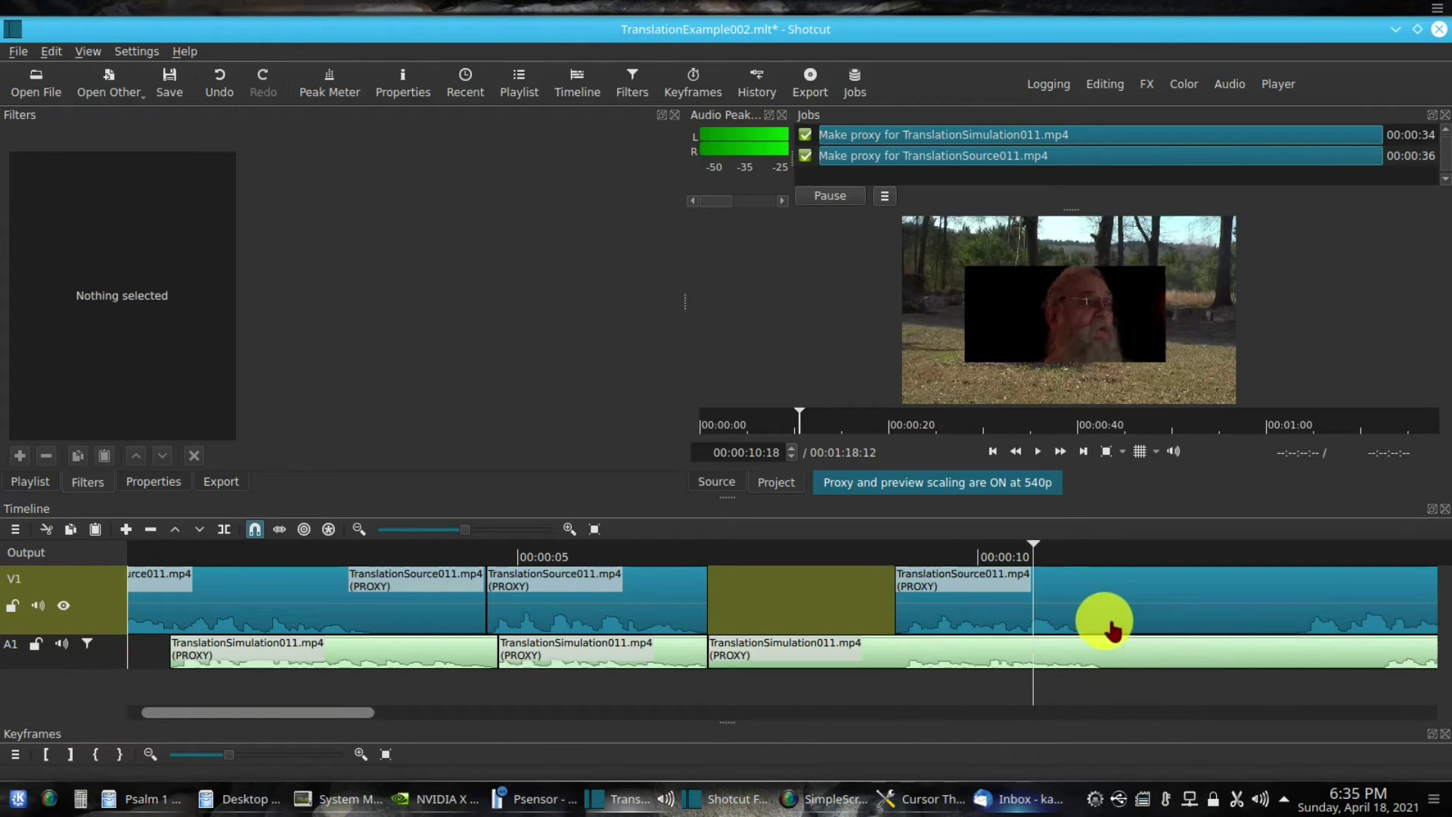
{"action": "left_click", "coordinate": [1167, 609]}
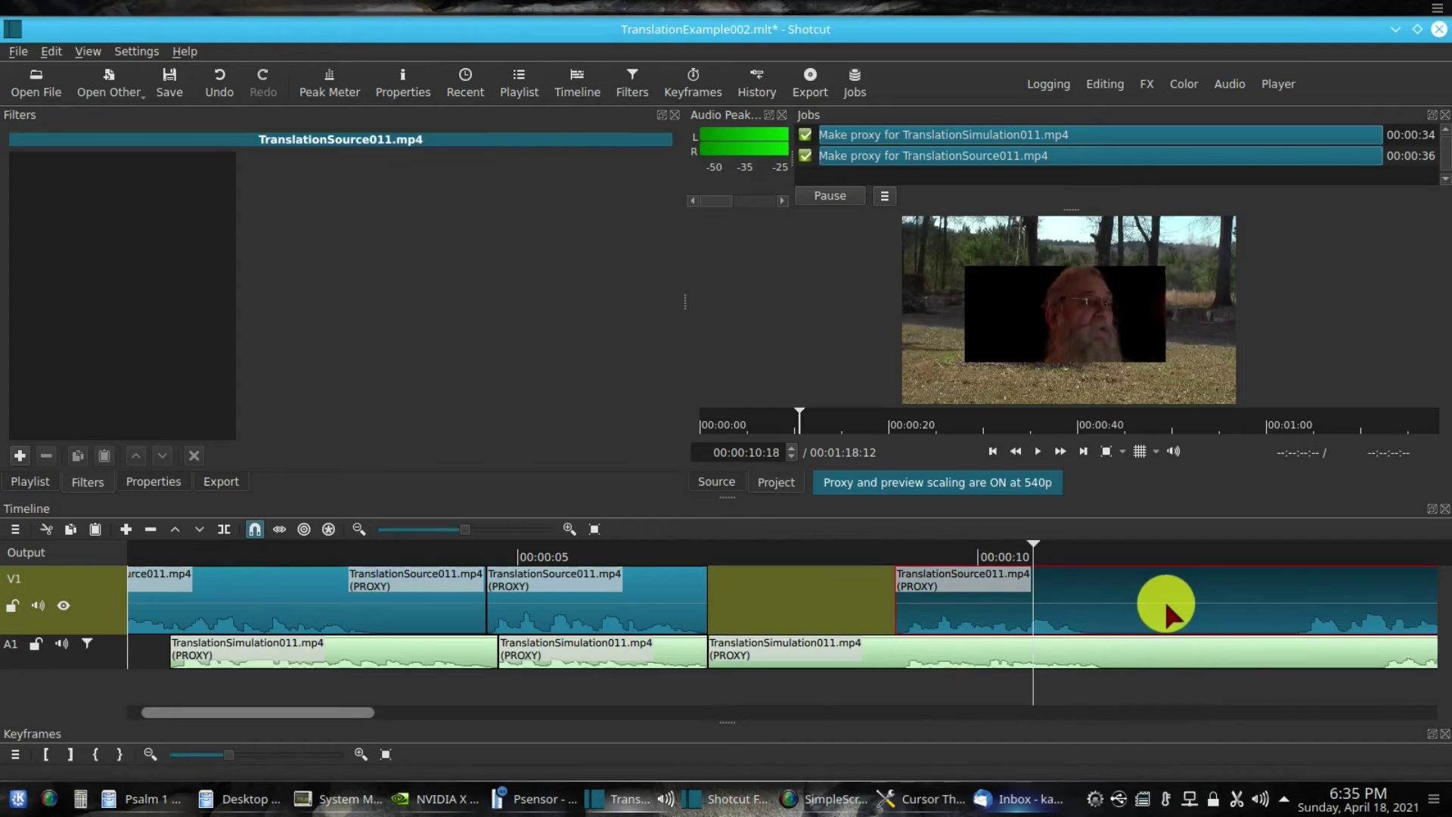
{"action": "left_click_drag", "start_coordinate": [1165, 609], "coordinate": [1154, 613]}
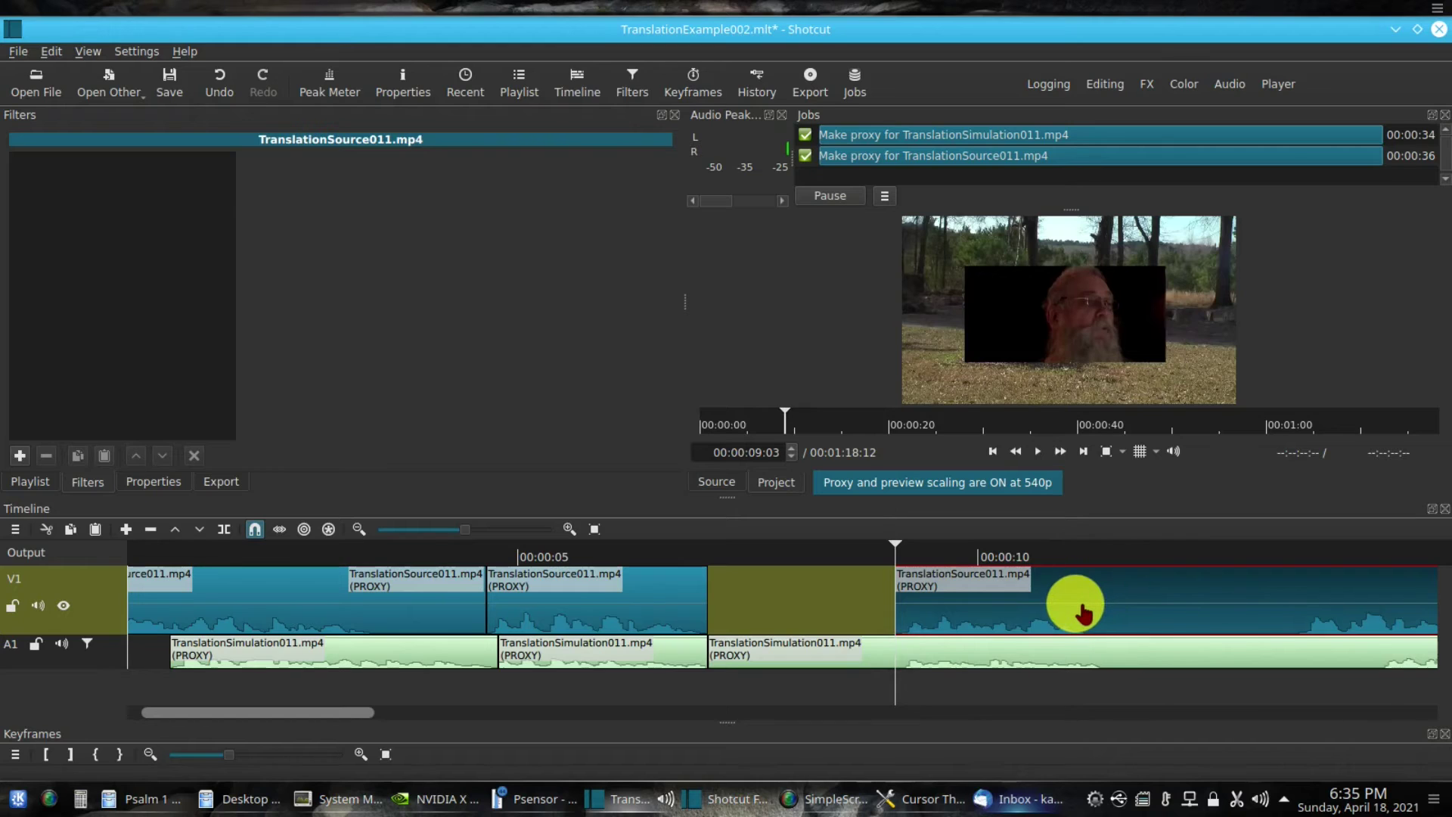
- Split the A1 translation clip at 00:00:09:03 and lift the A1 segment between 00:00:07:02 and the split
{"action": "left_click", "coordinate": [866, 662]}
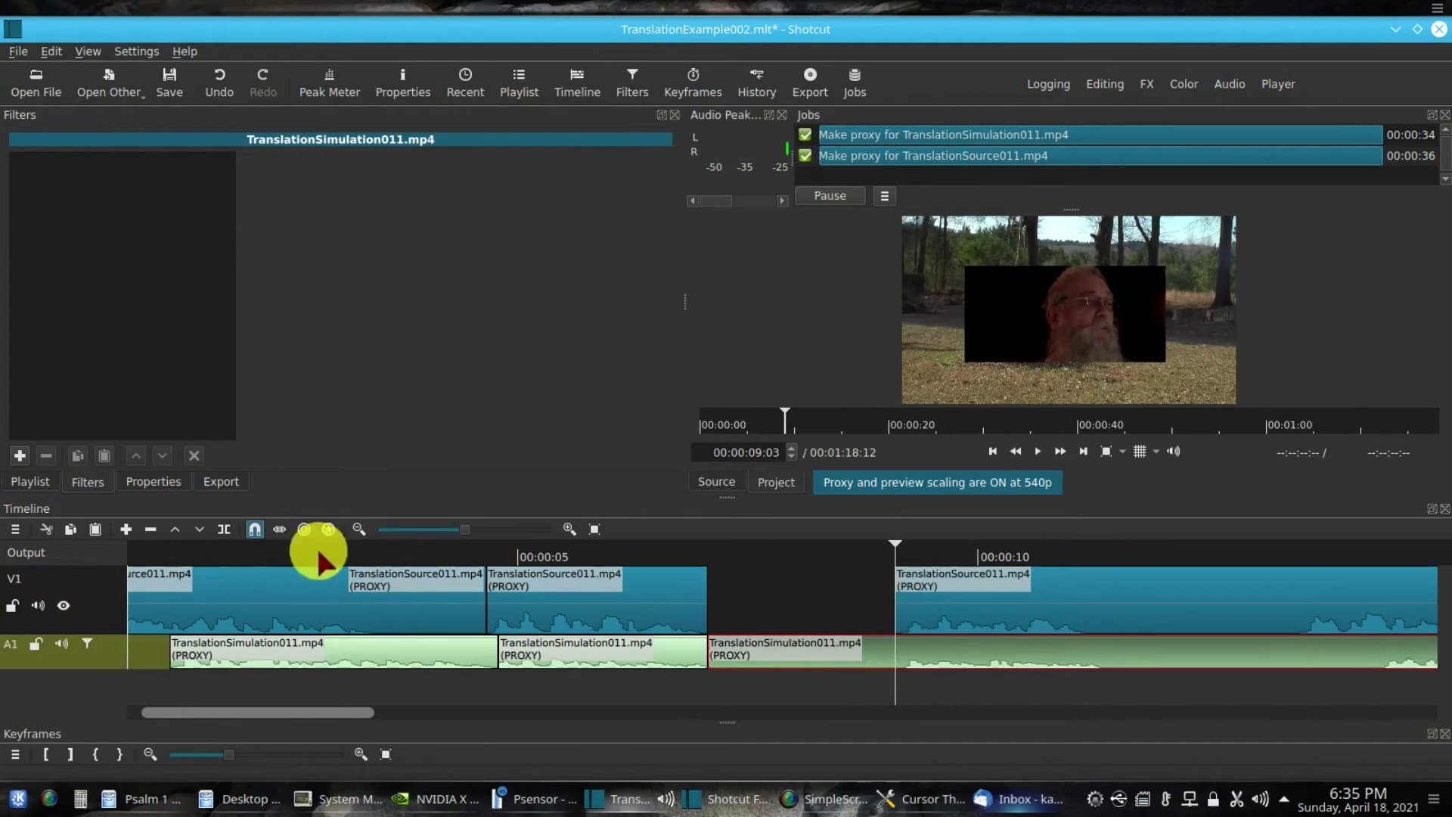
{"action": "left_click", "coordinate": [224, 529]}
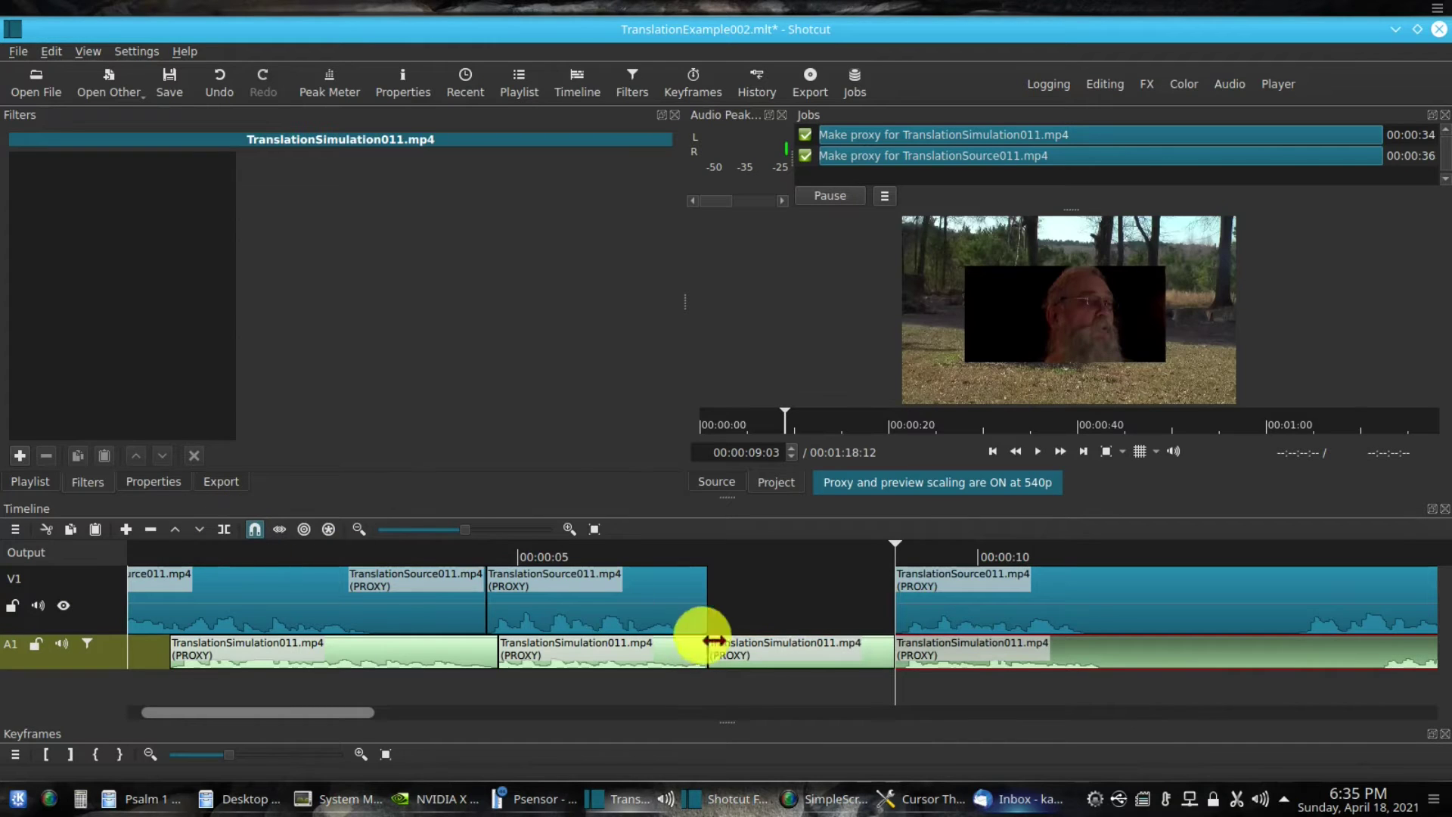
{"action": "left_click", "coordinate": [806, 662]}
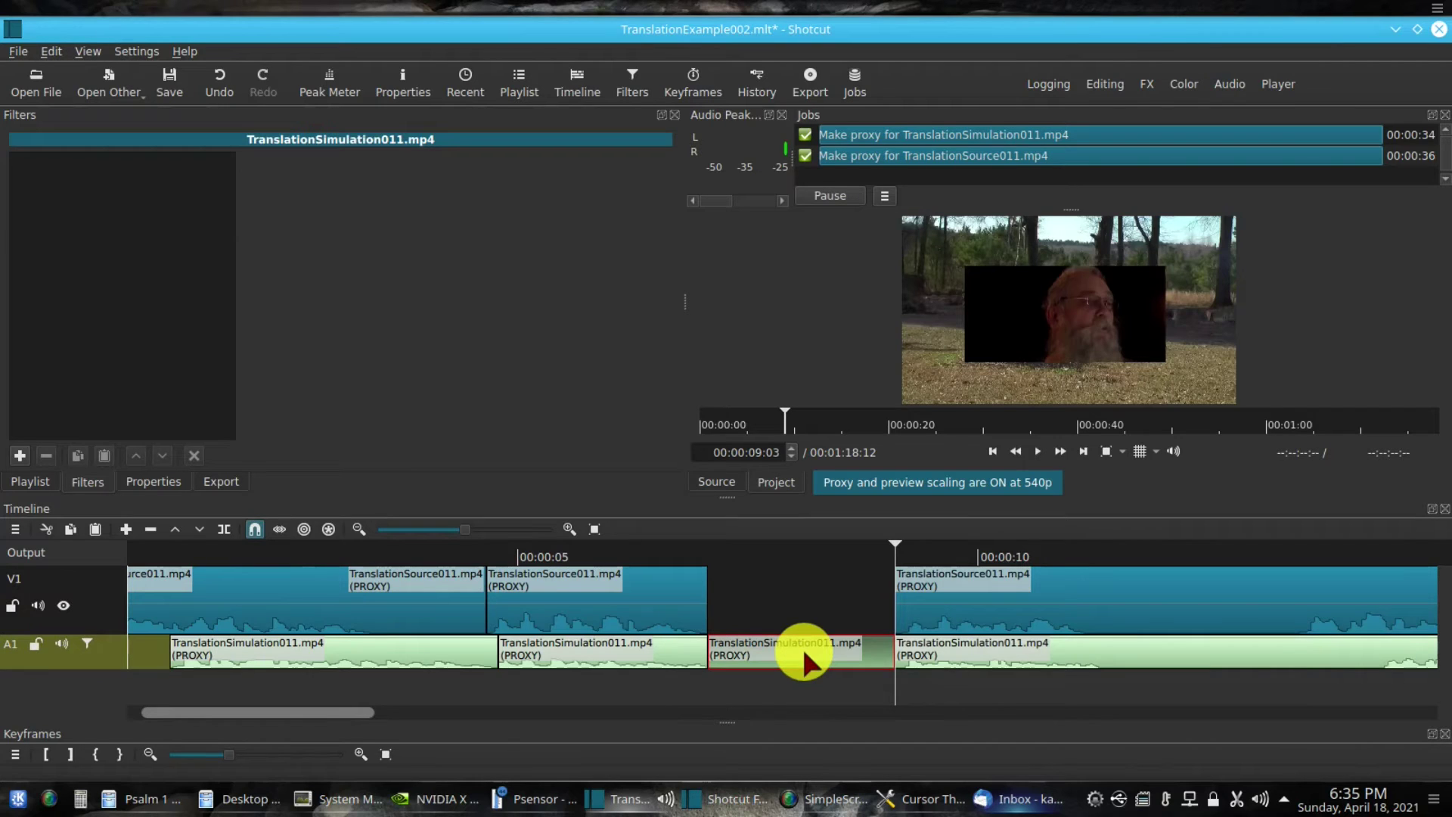
{"action": "right_click", "coordinate": [803, 652]}
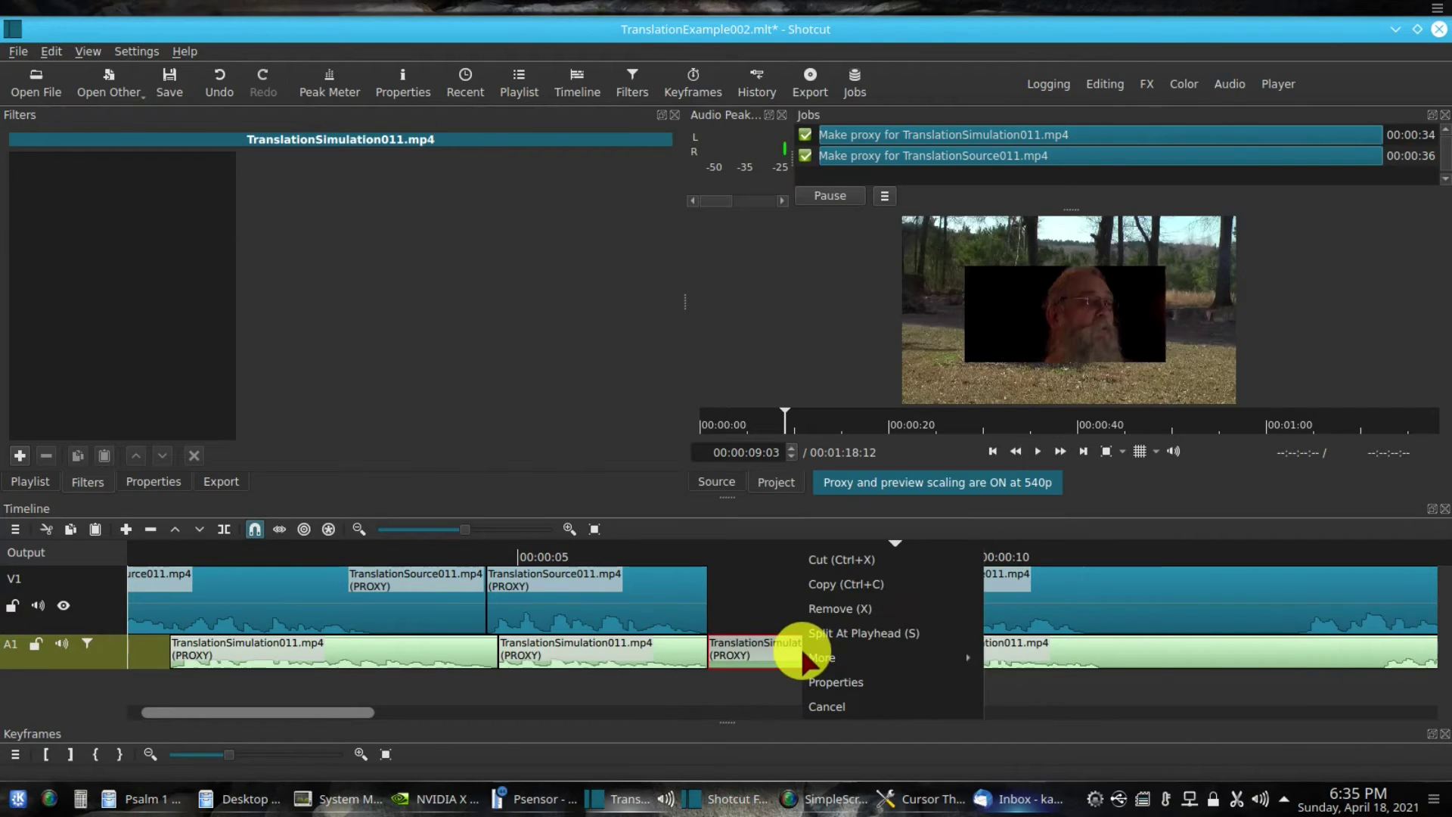
{"action": "mouse_move", "coordinate": [885, 657]}
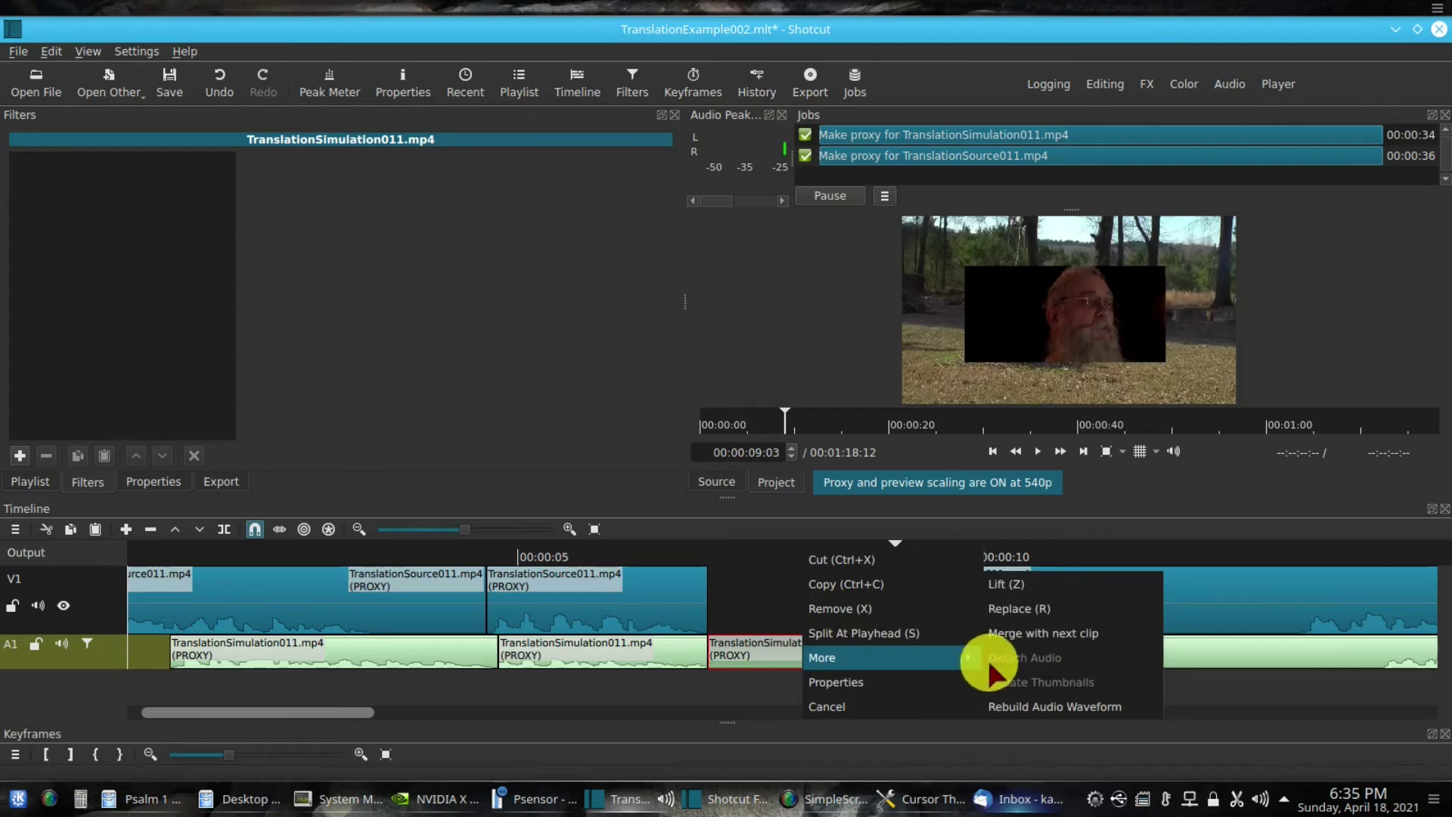
{"action": "left_click", "coordinate": [1032, 584]}
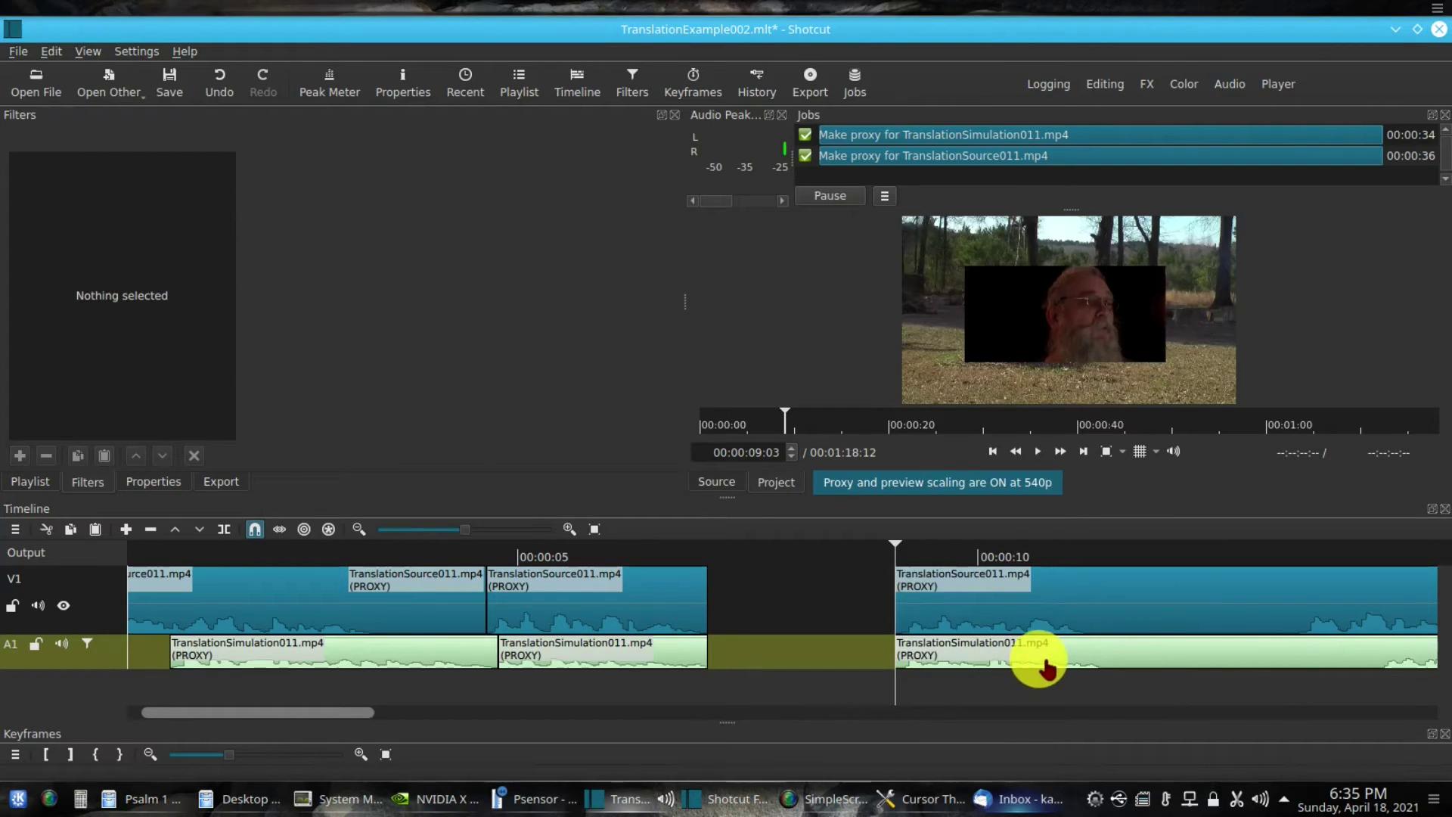
- Move the last A1 and V1 clips earlier against their preceding clips and place the playhead at their start, 00:00:07:02
{"action": "left_click_drag", "start_coordinate": [1047, 666], "coordinate": [859, 665]}
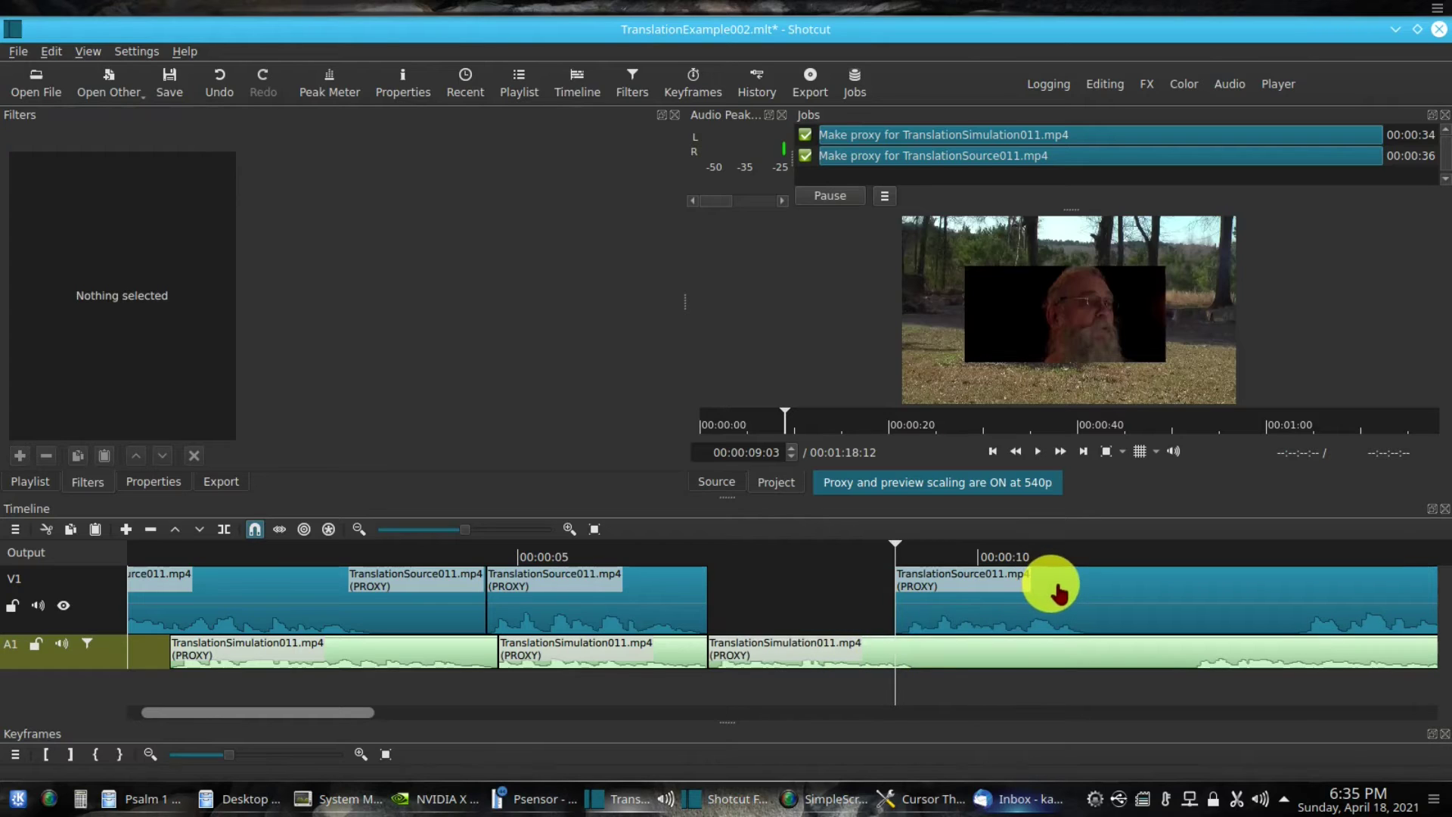
{"action": "left_click_drag", "start_coordinate": [1057, 592], "coordinate": [830, 614]}
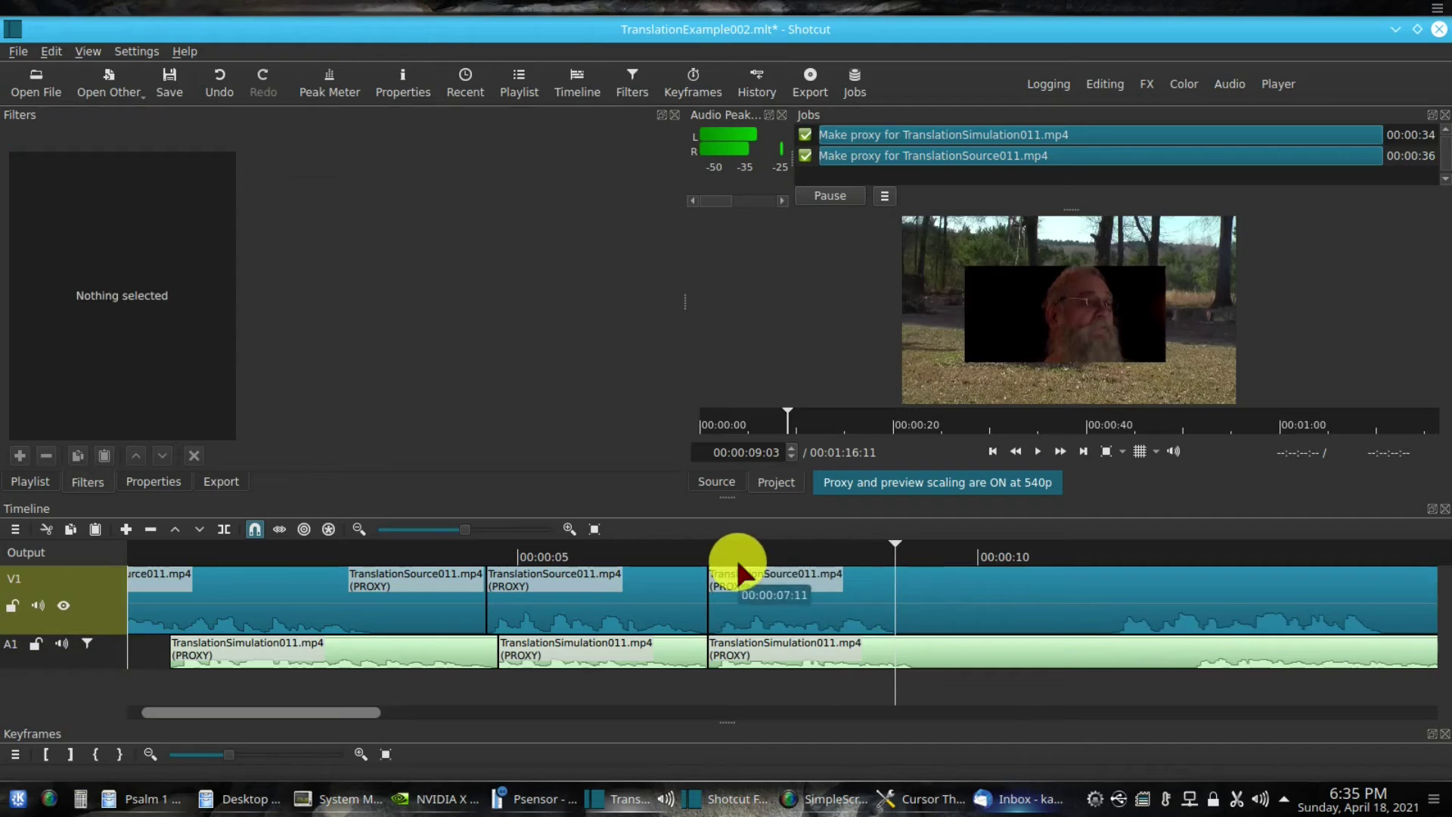
{"action": "left_click", "coordinate": [707, 542]}
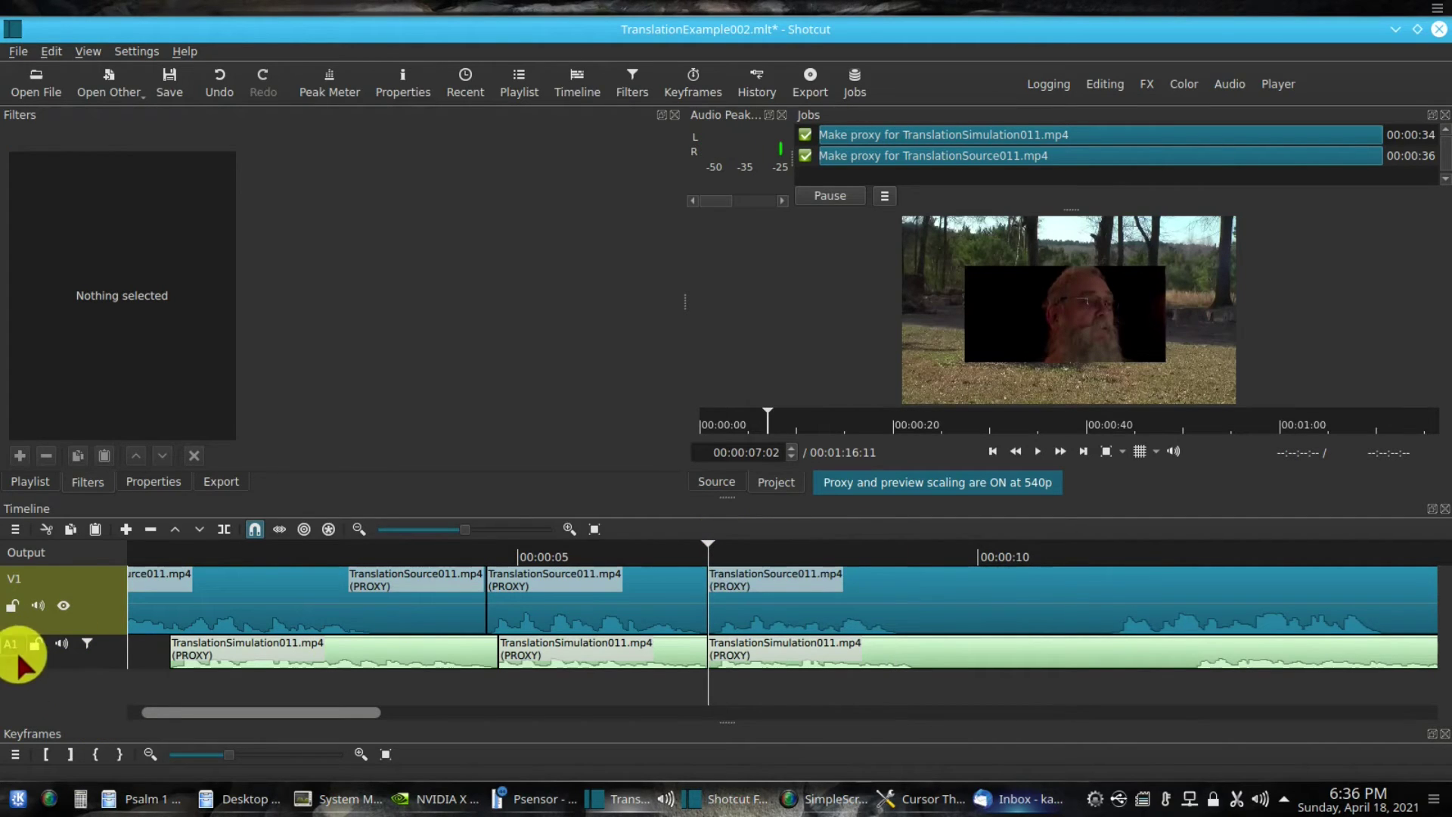
- Mute the V1 source track and play back the translation audio alone from 00:00:04:22
{"action": "left_click", "coordinate": [493, 560]}
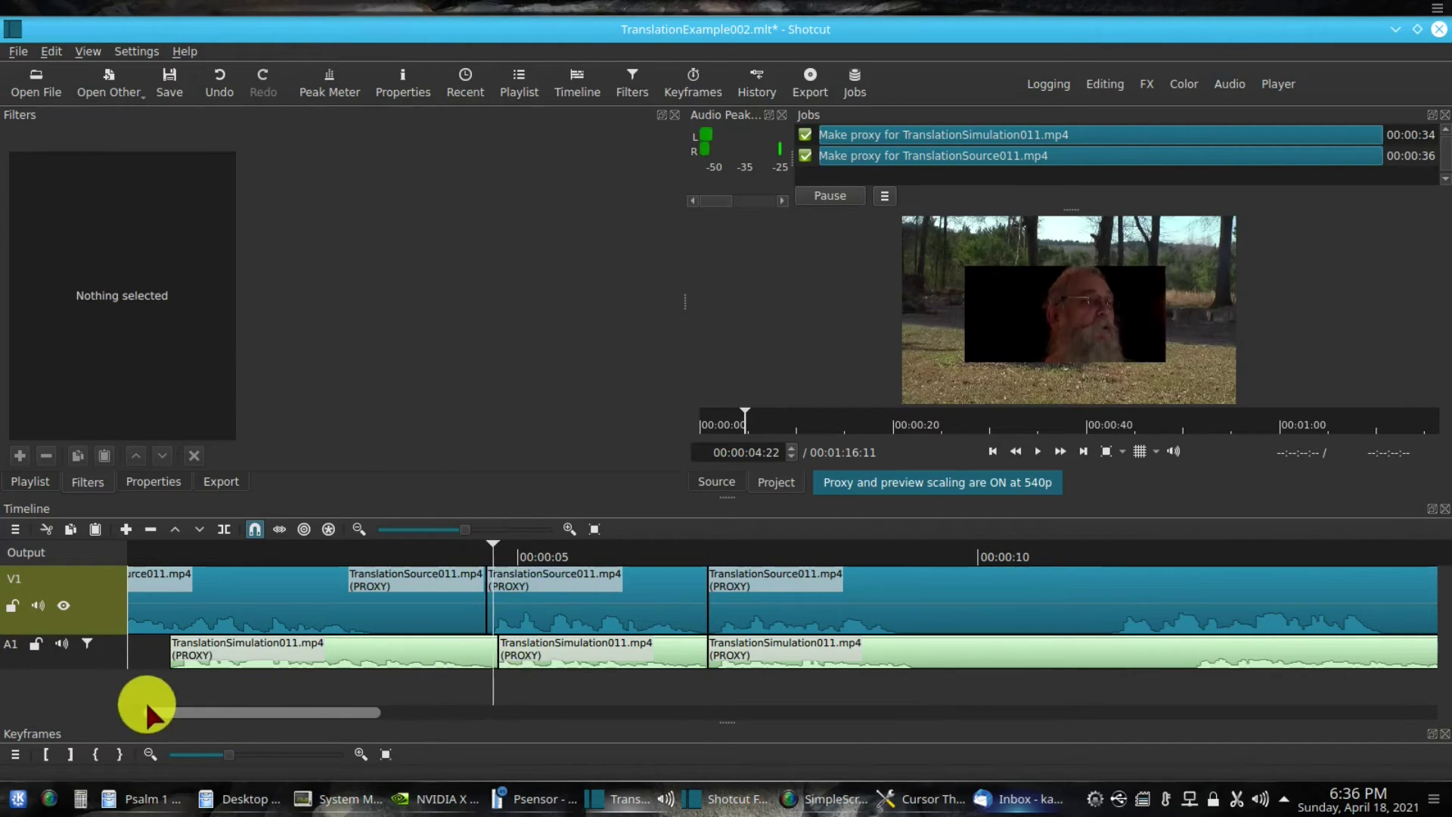
{"action": "left_click", "coordinate": [37, 607]}
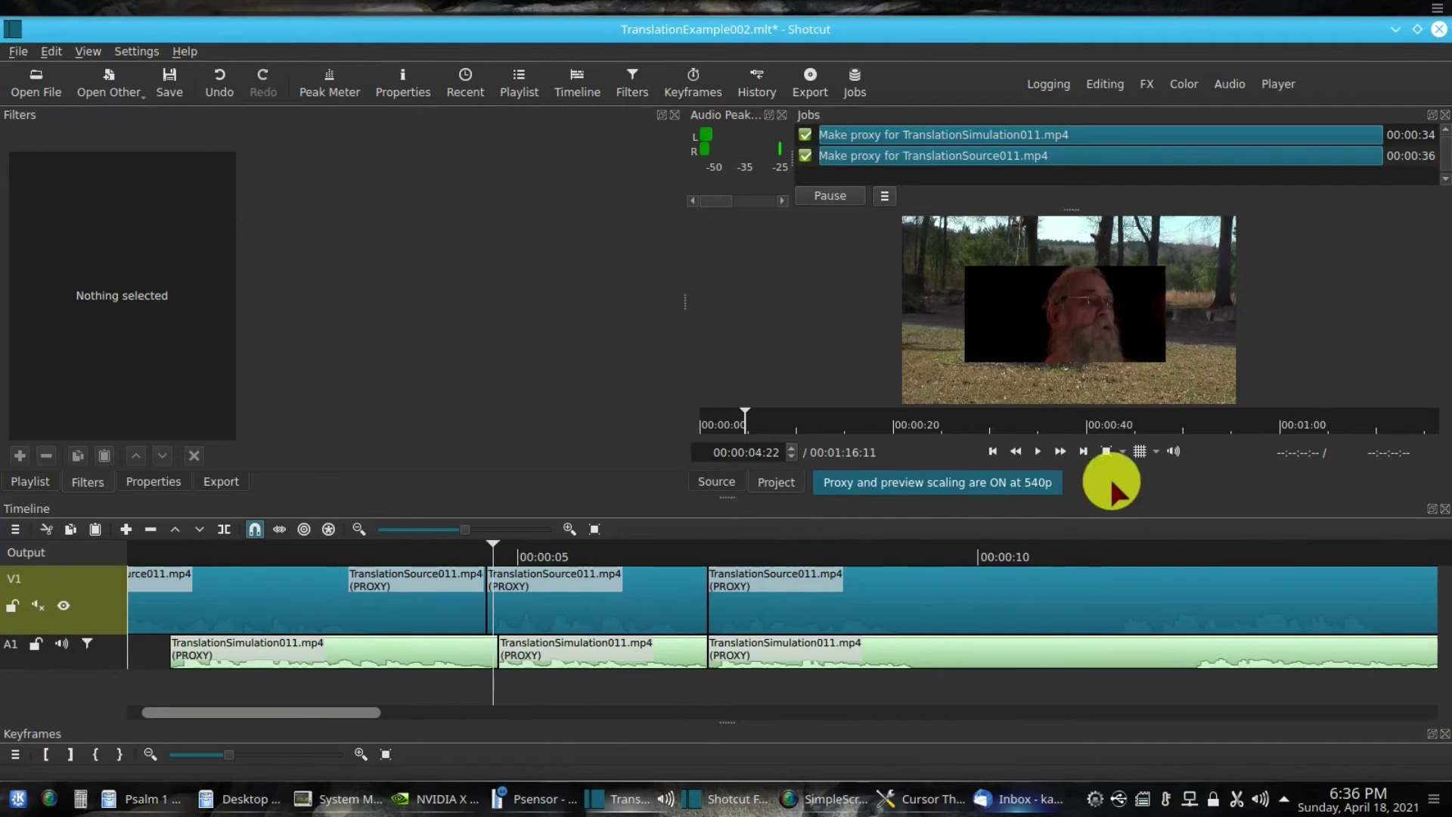
{"action": "left_click", "coordinate": [1039, 449]}
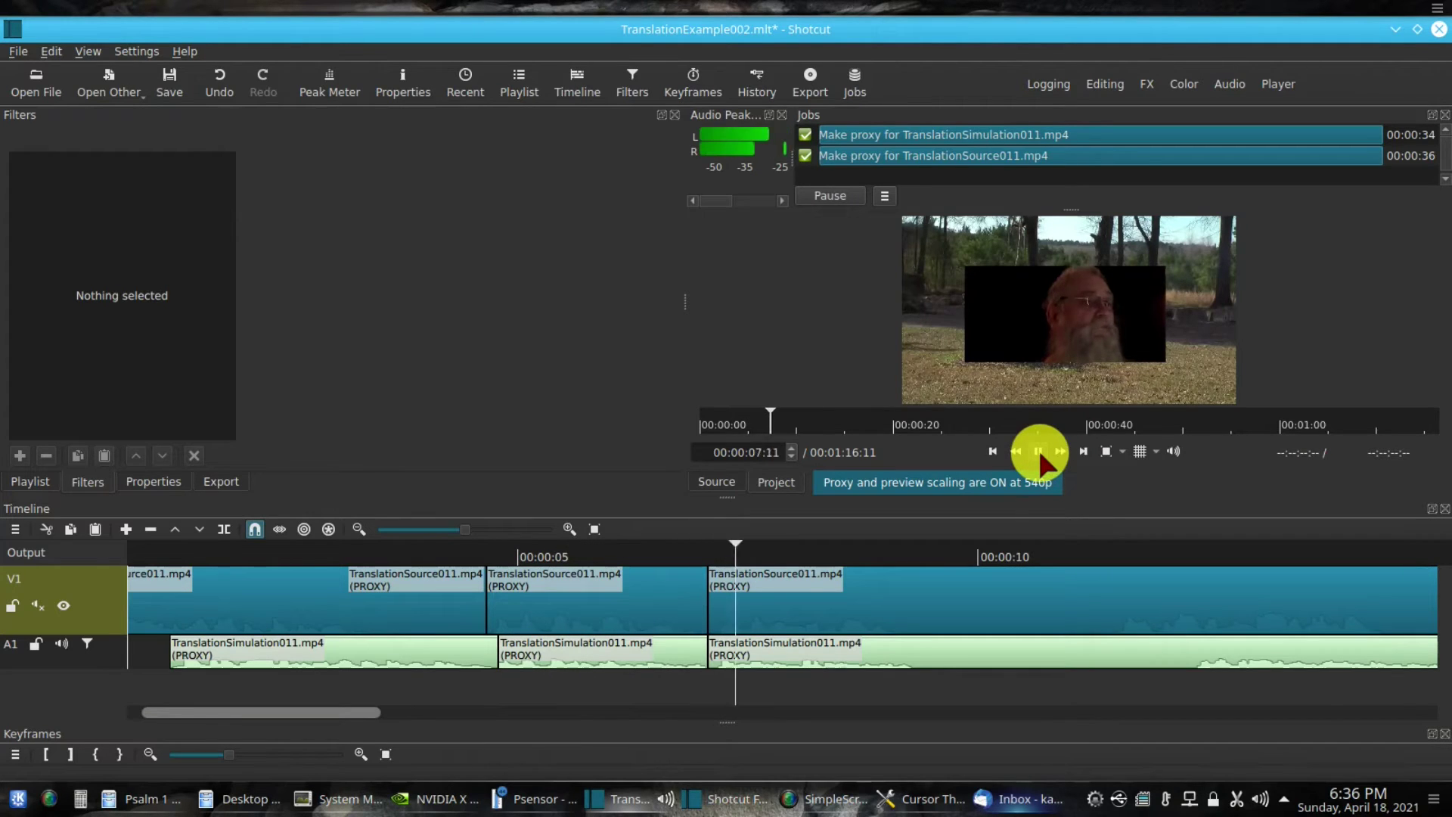
{"action": "left_click", "coordinate": [1039, 450]}
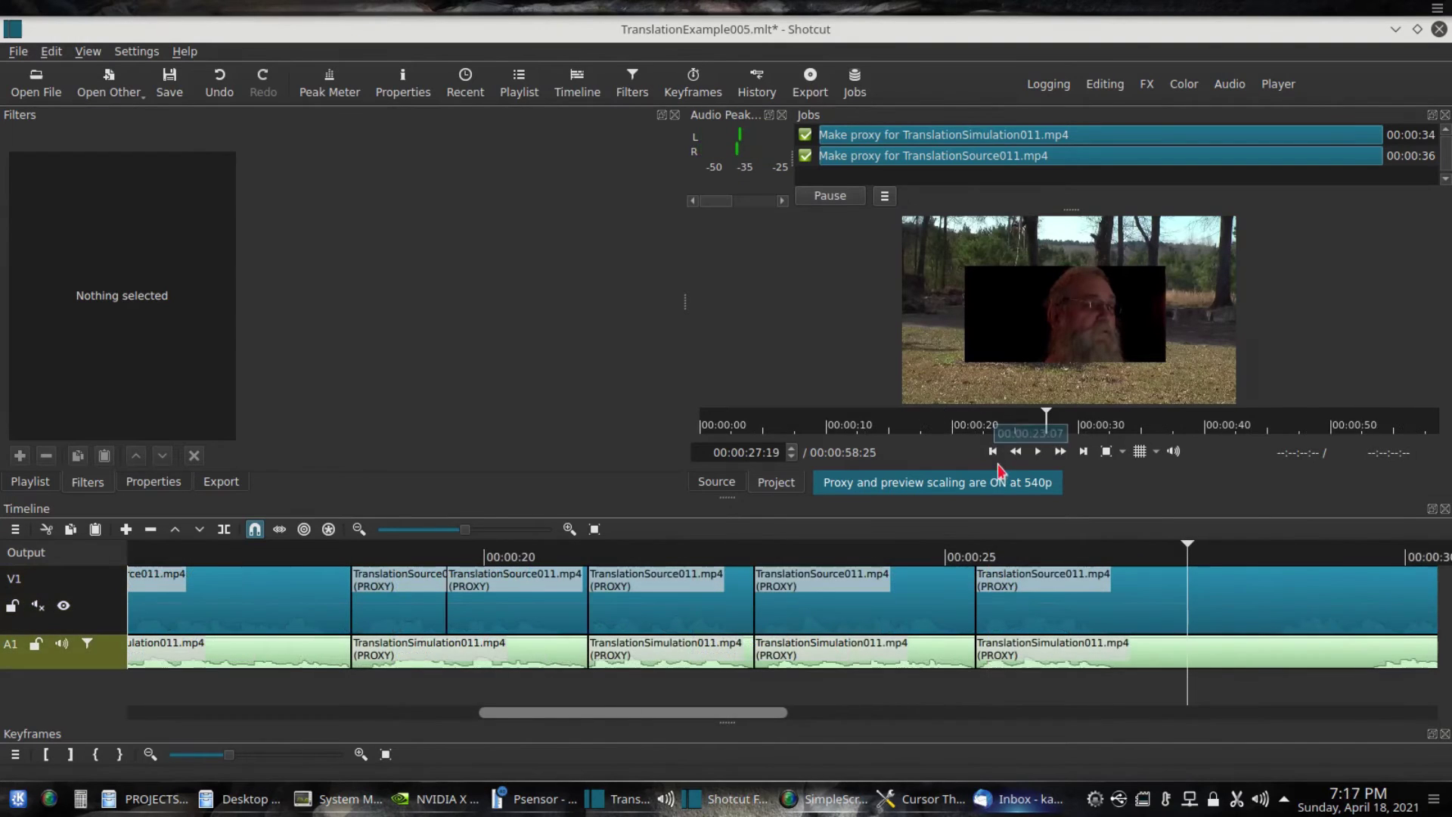
- Split both the V1 source clip and the A1 translation clip at 00:00:26:25
{"action": "left_click", "coordinate": [1117, 561]}
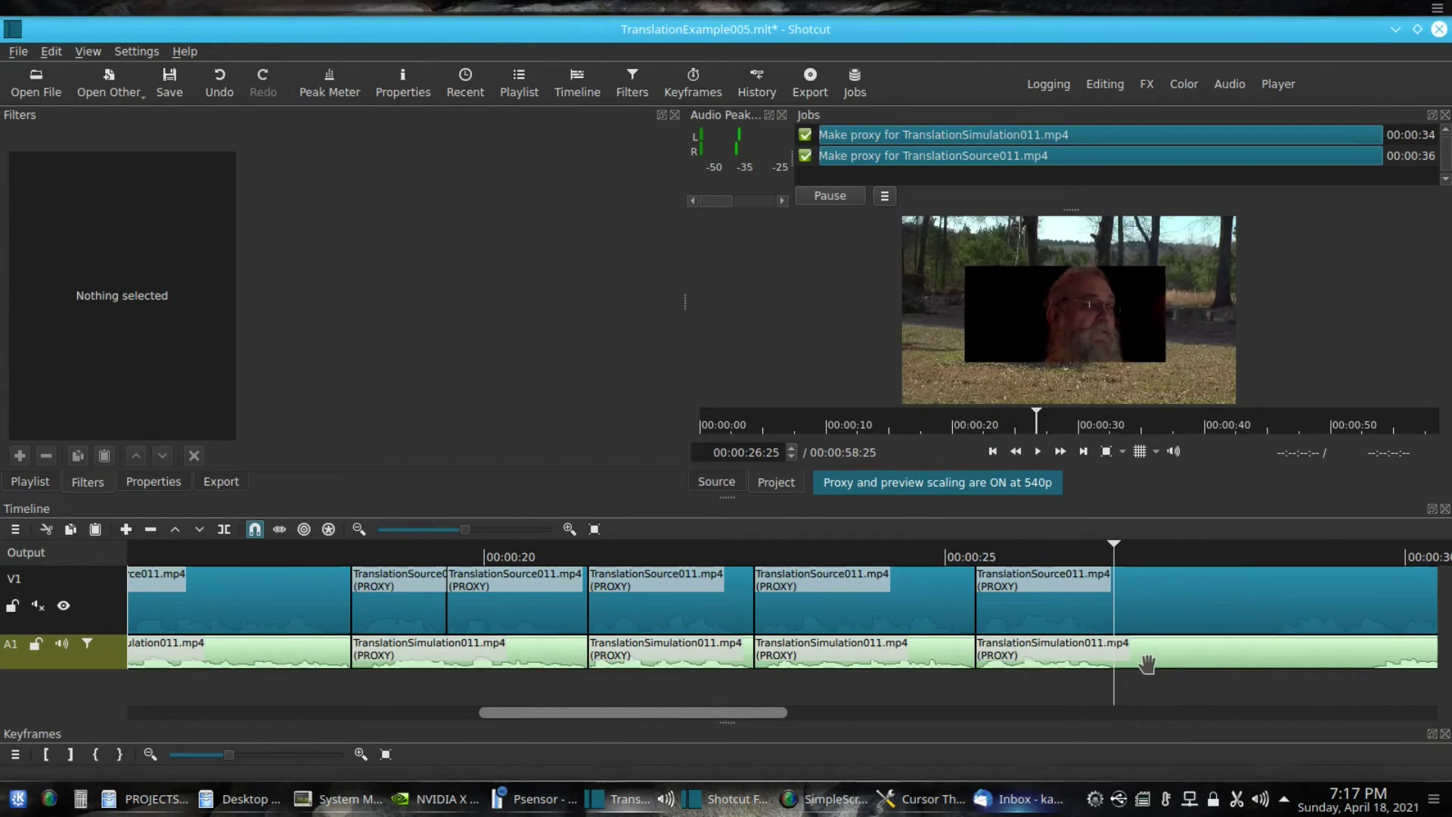
{"action": "left_click", "coordinate": [1134, 613]}
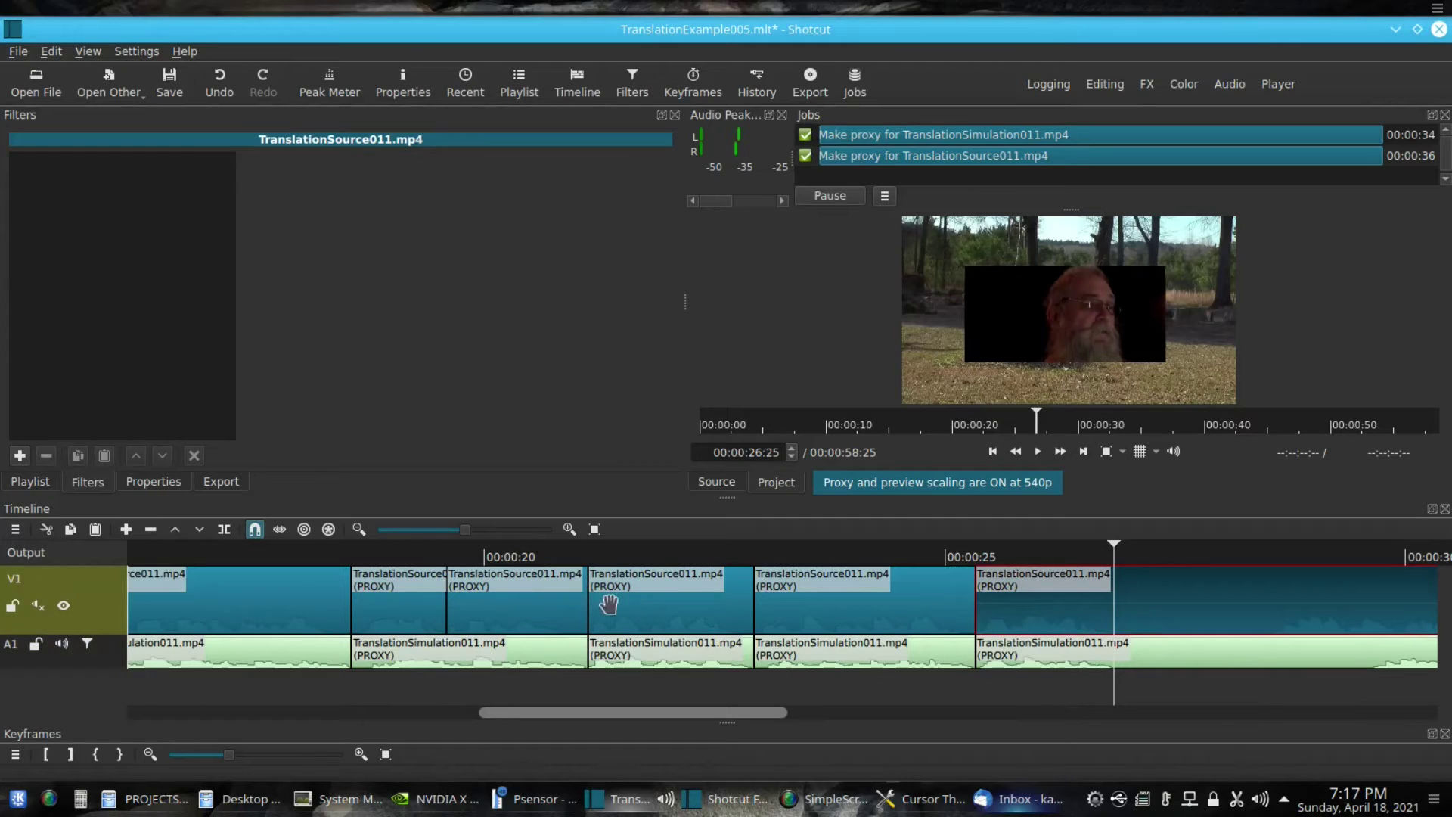
{"action": "left_click", "coordinate": [224, 529]}
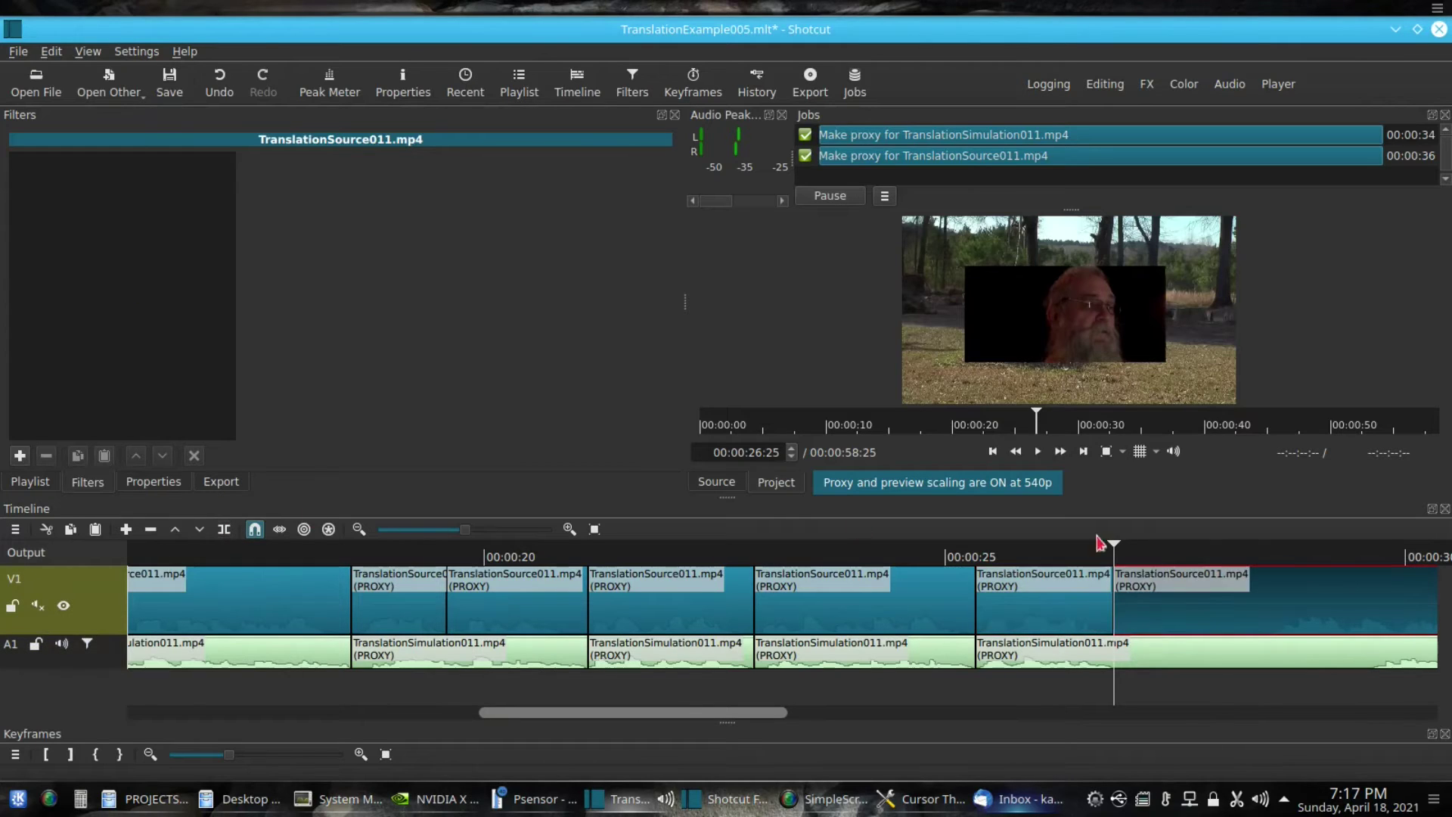
{"action": "left_click", "coordinate": [1214, 652]}
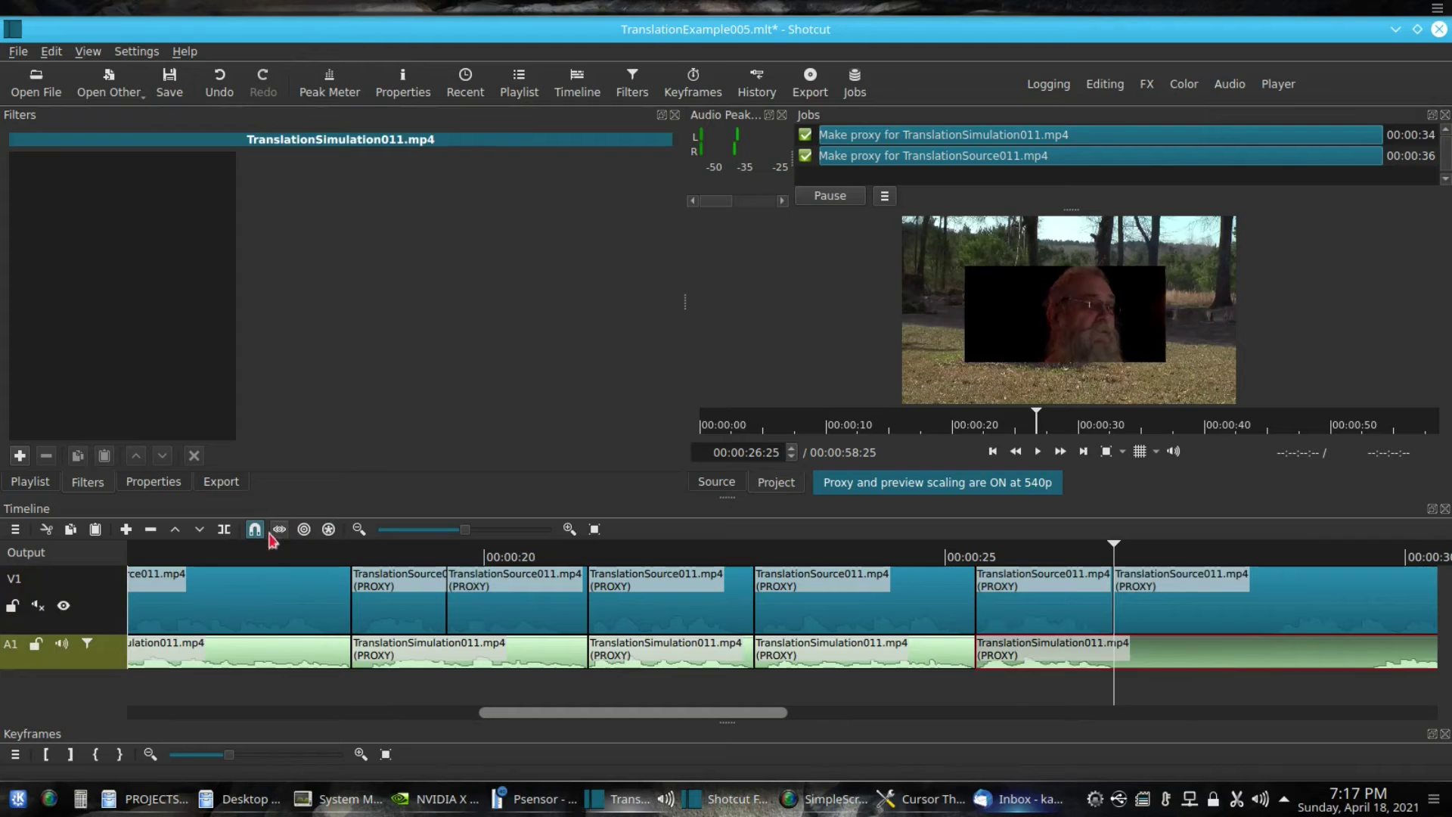
{"action": "left_click", "coordinate": [225, 530]}
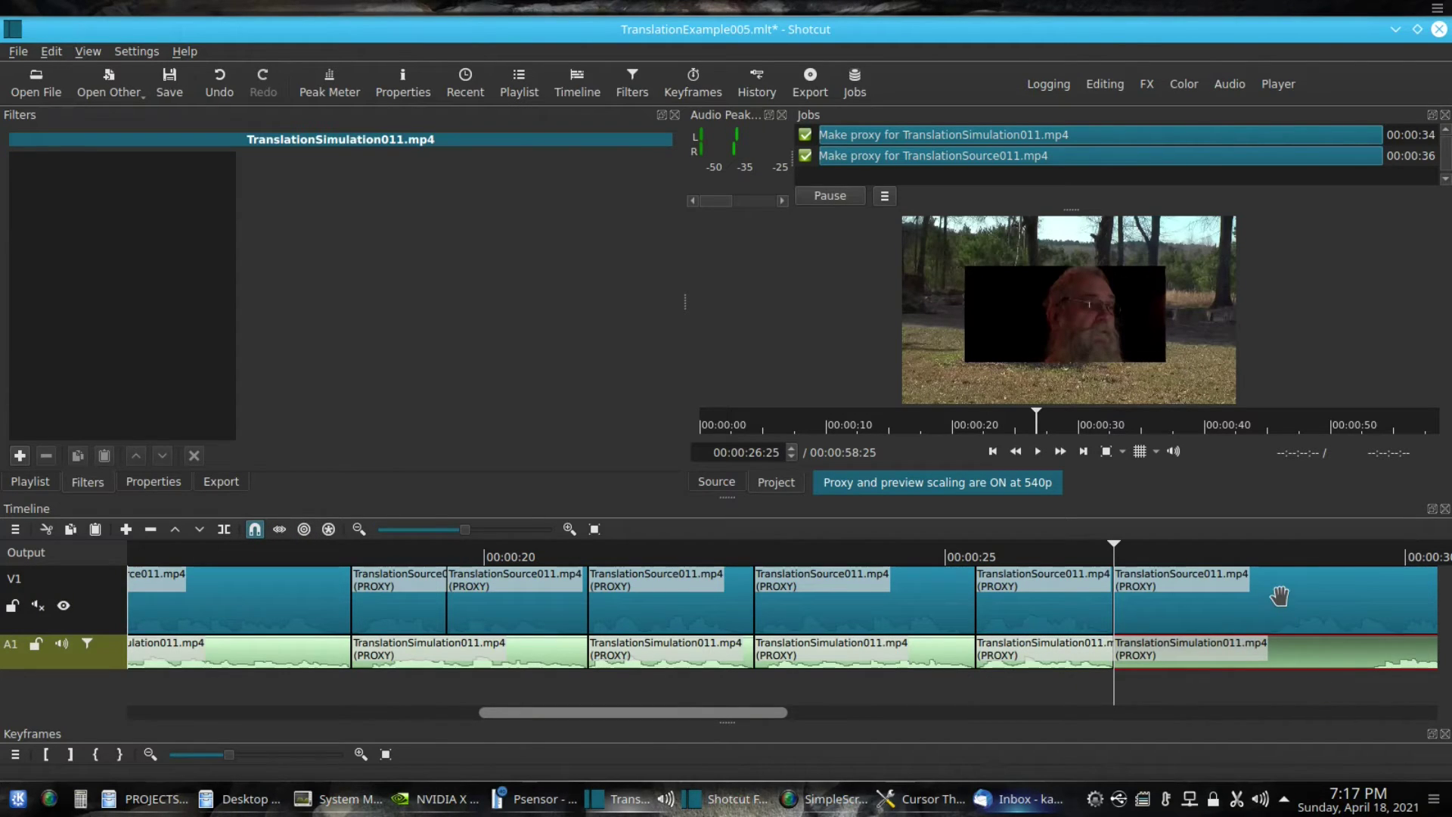
- Shift the V1 clip after 00:00:26:25 about one second later to match the translation's next phrase, and split it at 00:00:29:17
{"action": "left_click_drag", "start_coordinate": [758, 715], "coordinate": [882, 715]}
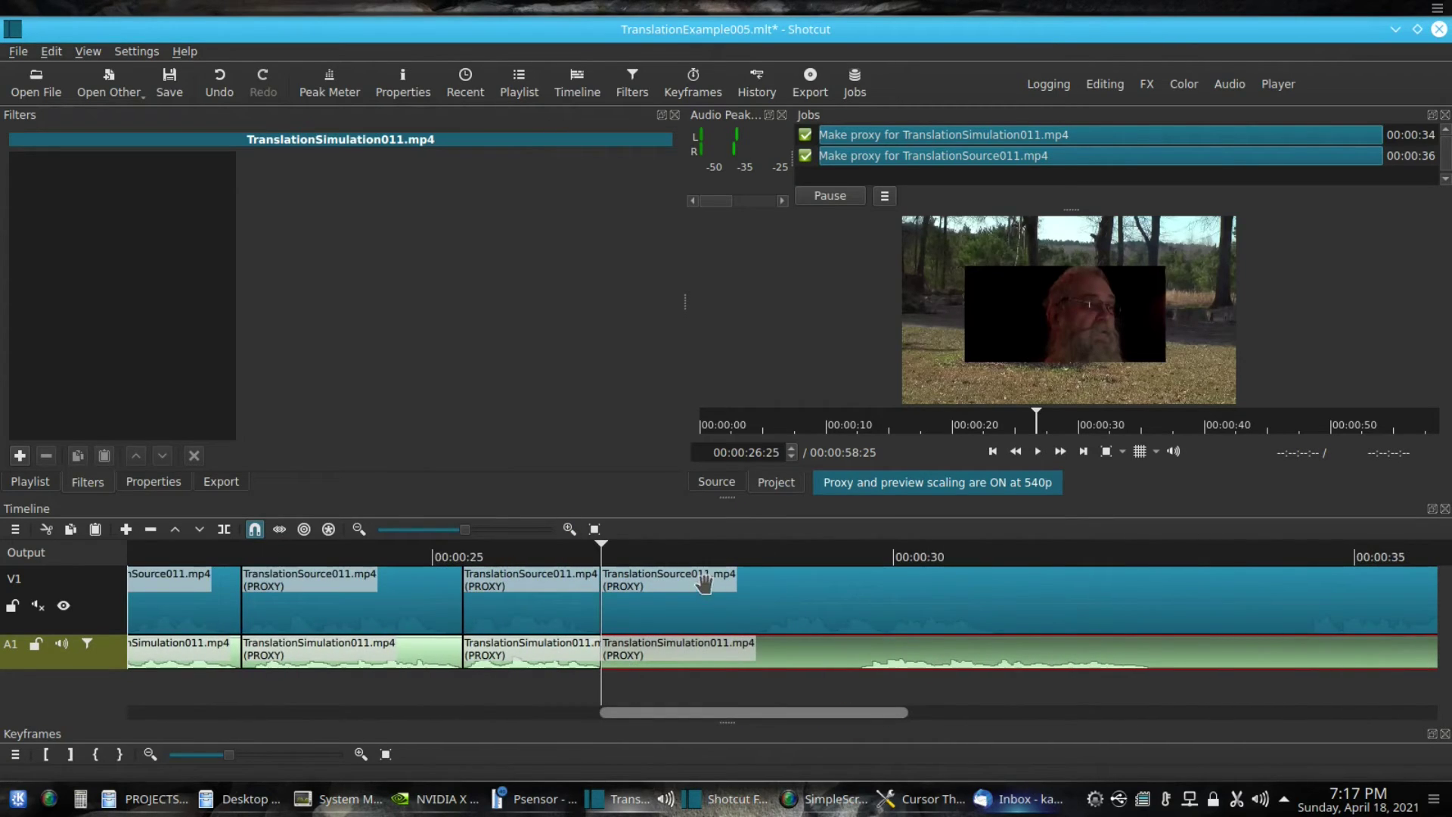
{"action": "left_click_drag", "start_coordinate": [779, 618], "coordinate": [897, 588]}
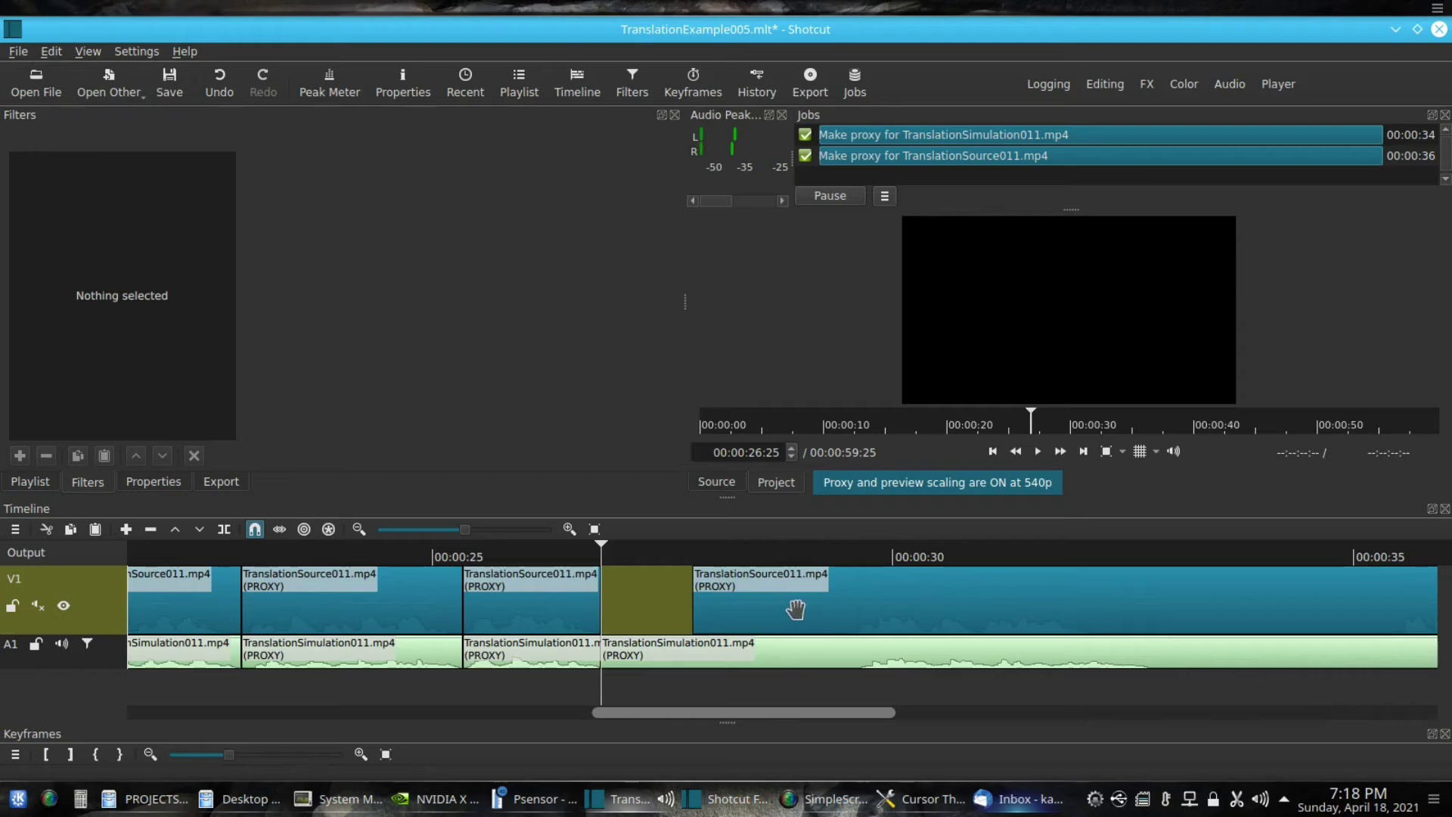
{"action": "left_click", "coordinate": [854, 558]}
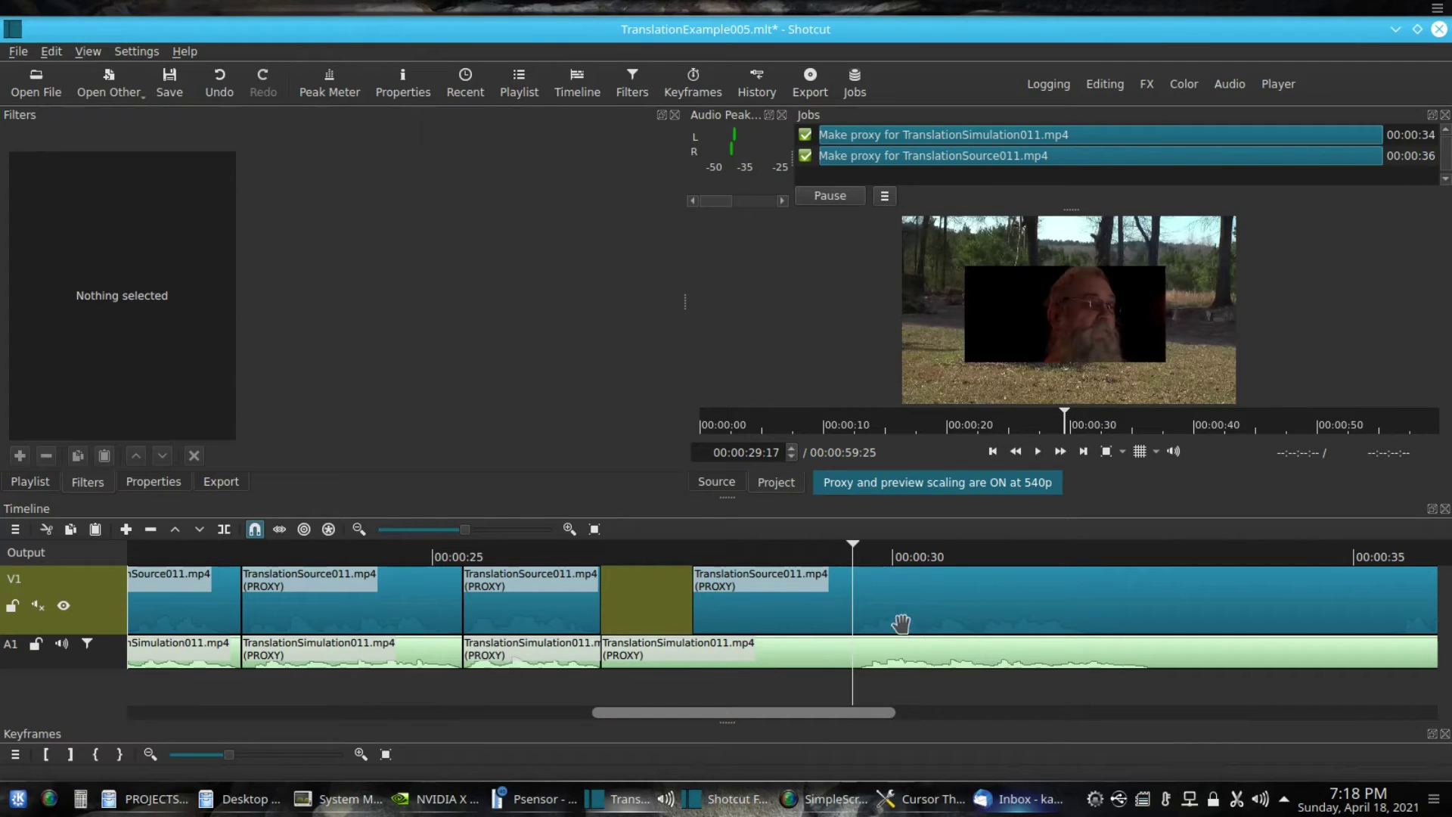
{"action": "left_click", "coordinate": [834, 591]}
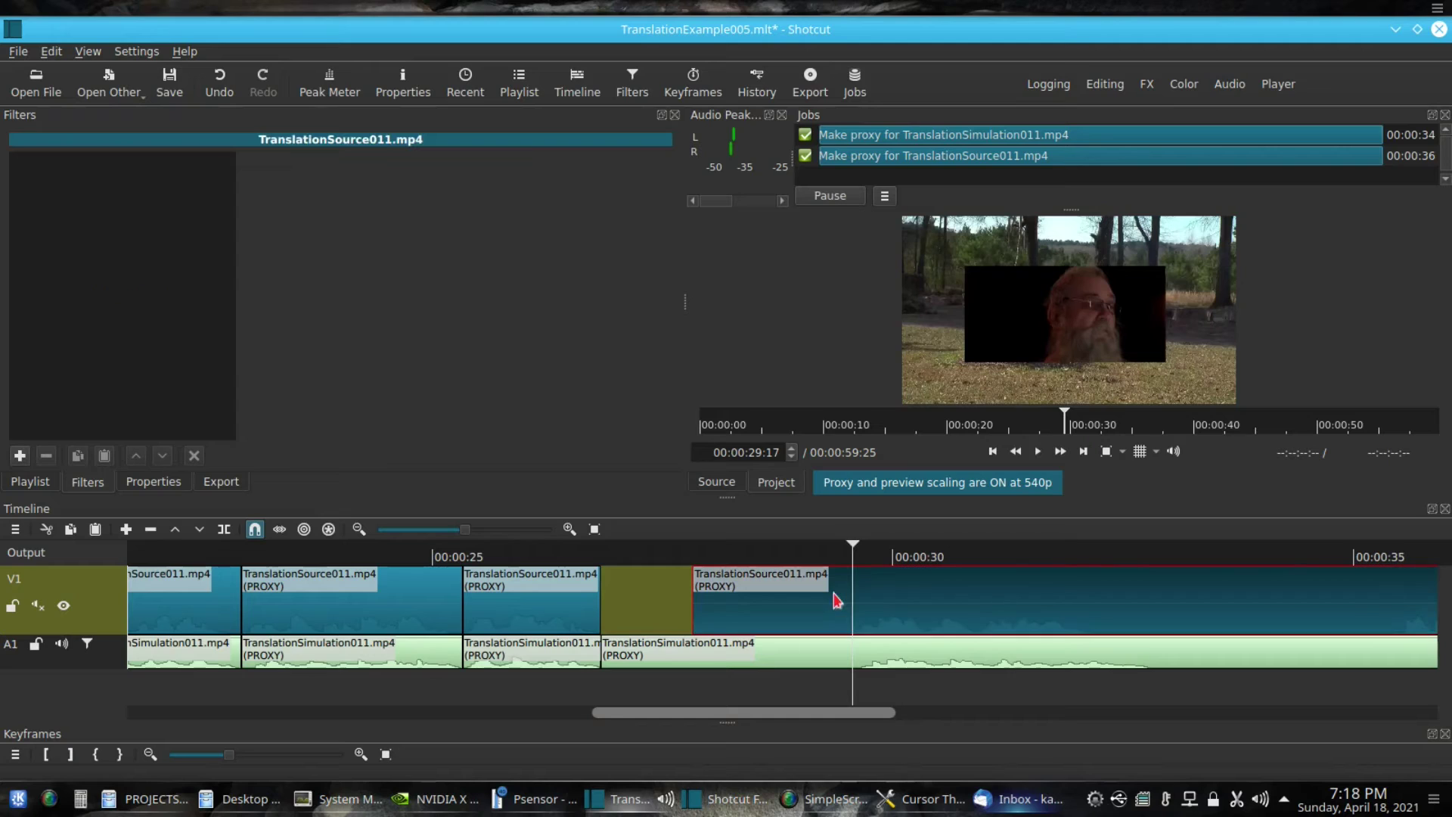
{"action": "left_click", "coordinate": [224, 530]}
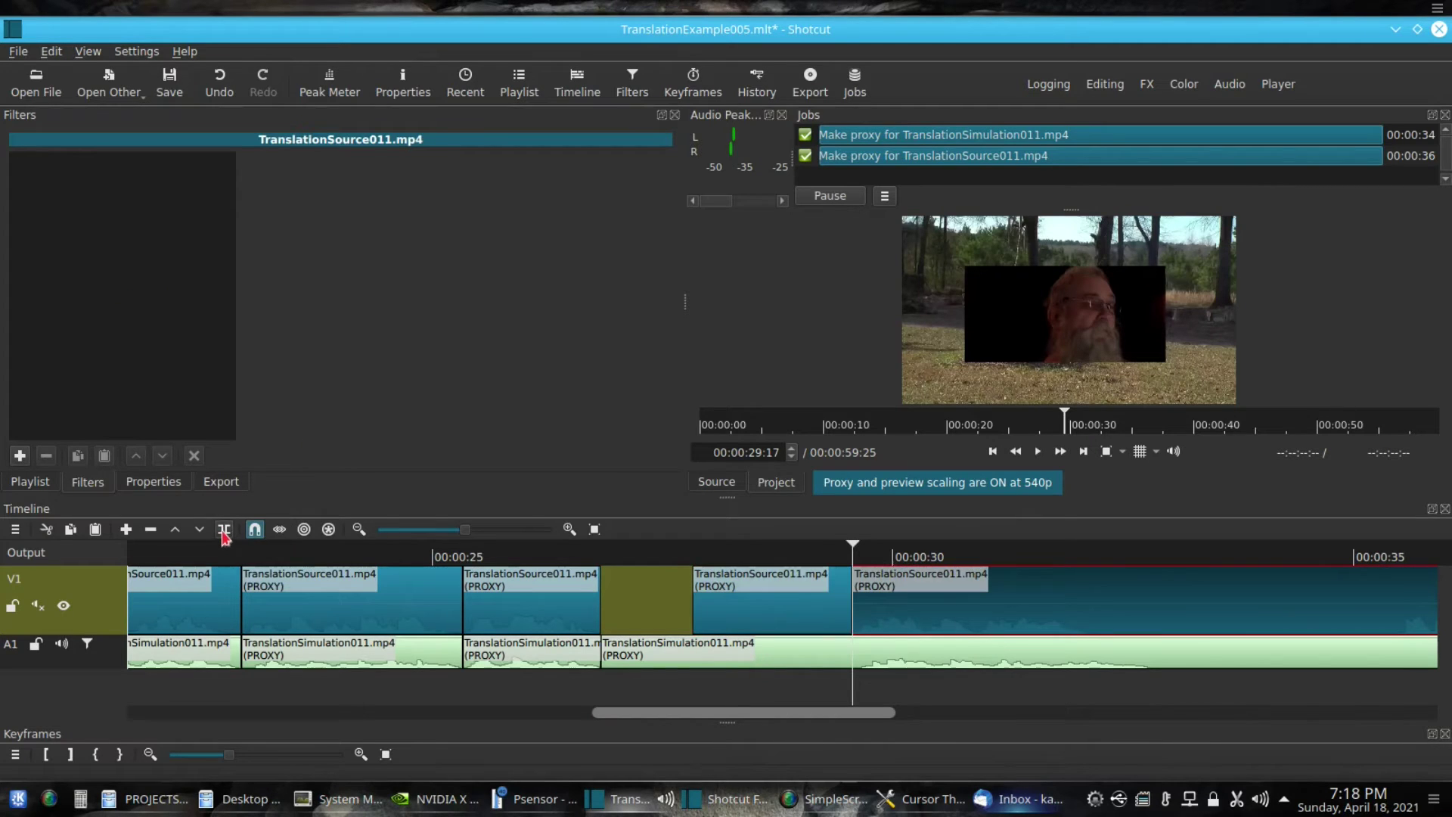
- Lift the silent V1 segment just before 00:00:29:17
{"action": "left_click", "coordinate": [767, 620]}
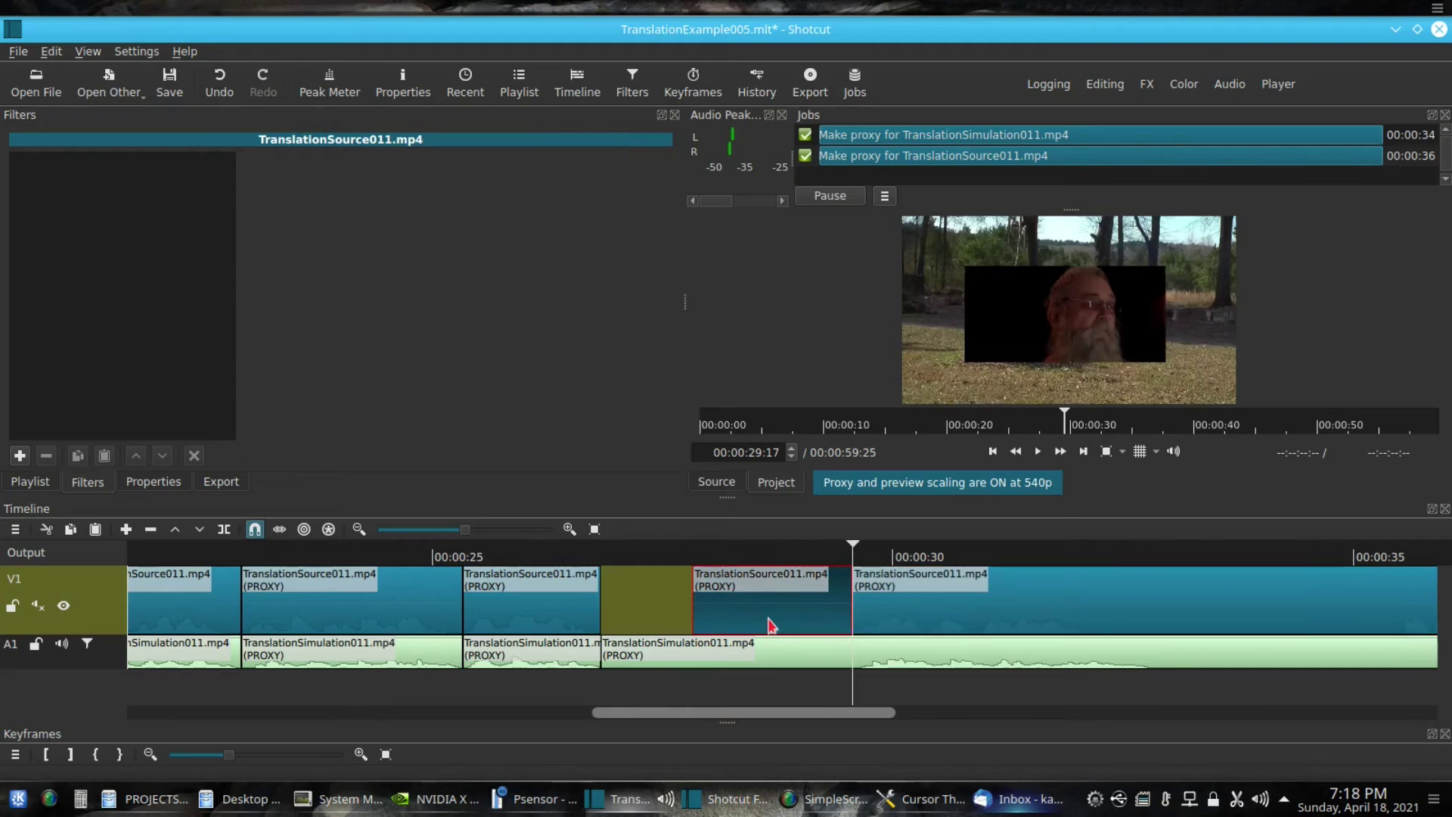
{"action": "right_click", "coordinate": [768, 622]}
{"action": "mouse_move", "coordinate": [805, 657]}
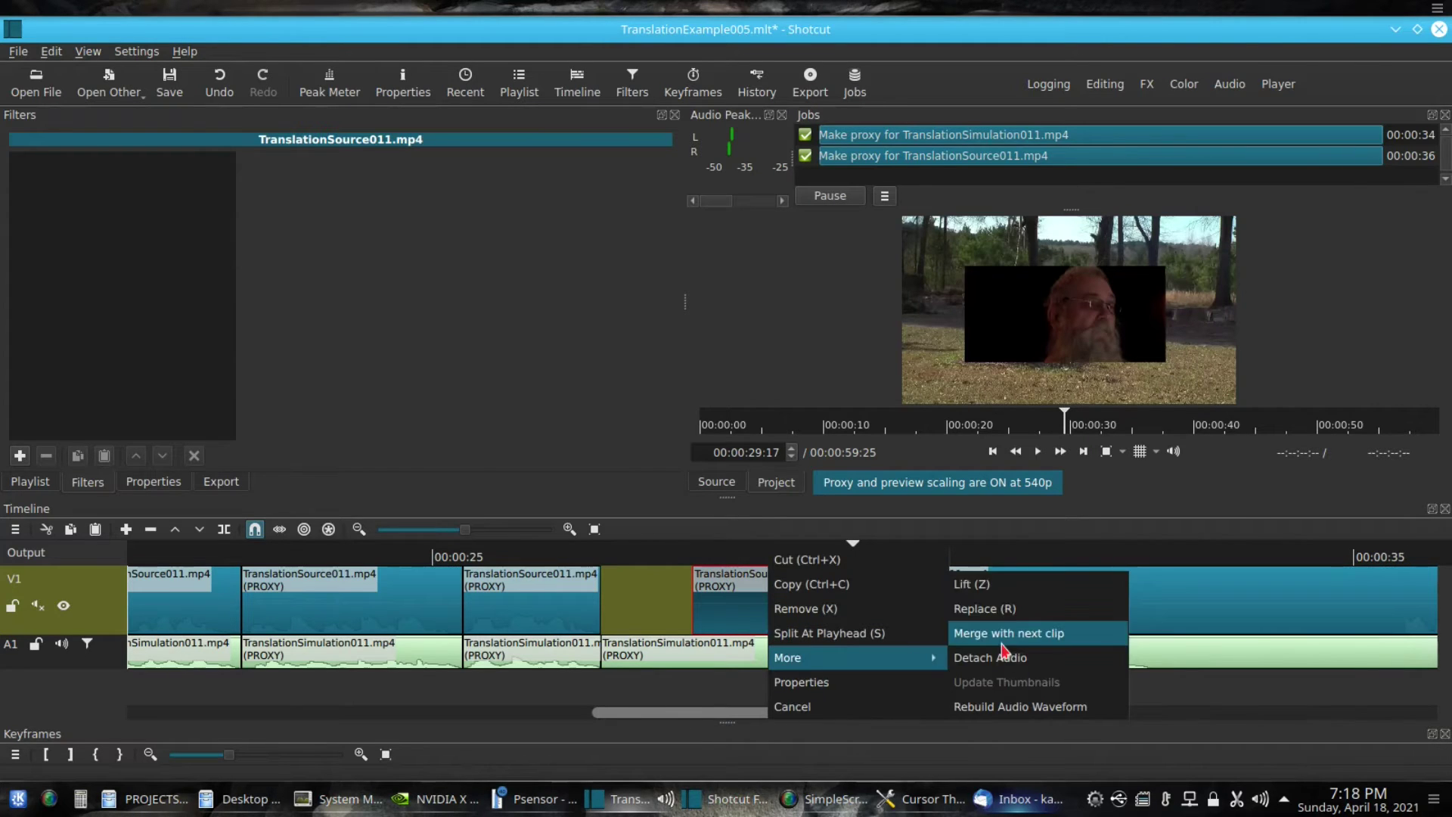
{"action": "left_click", "coordinate": [1029, 585]}
{"action": "left_click", "coordinate": [1023, 605]}
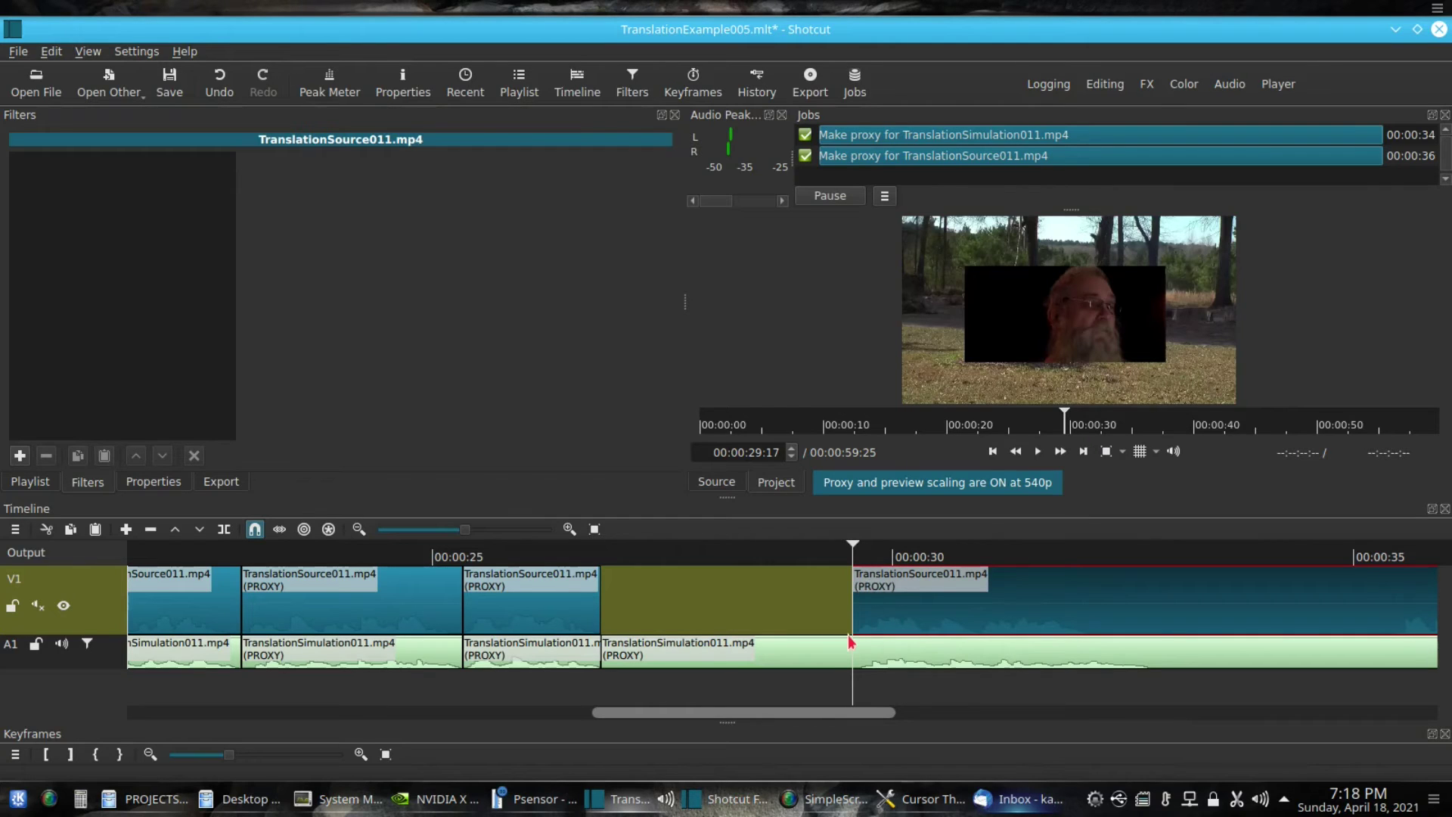
- Split the A1 translation clip at 00:00:29:17 and lift the A1 segment between 00:00:26:25 and the split
{"action": "left_click", "coordinate": [905, 666]}
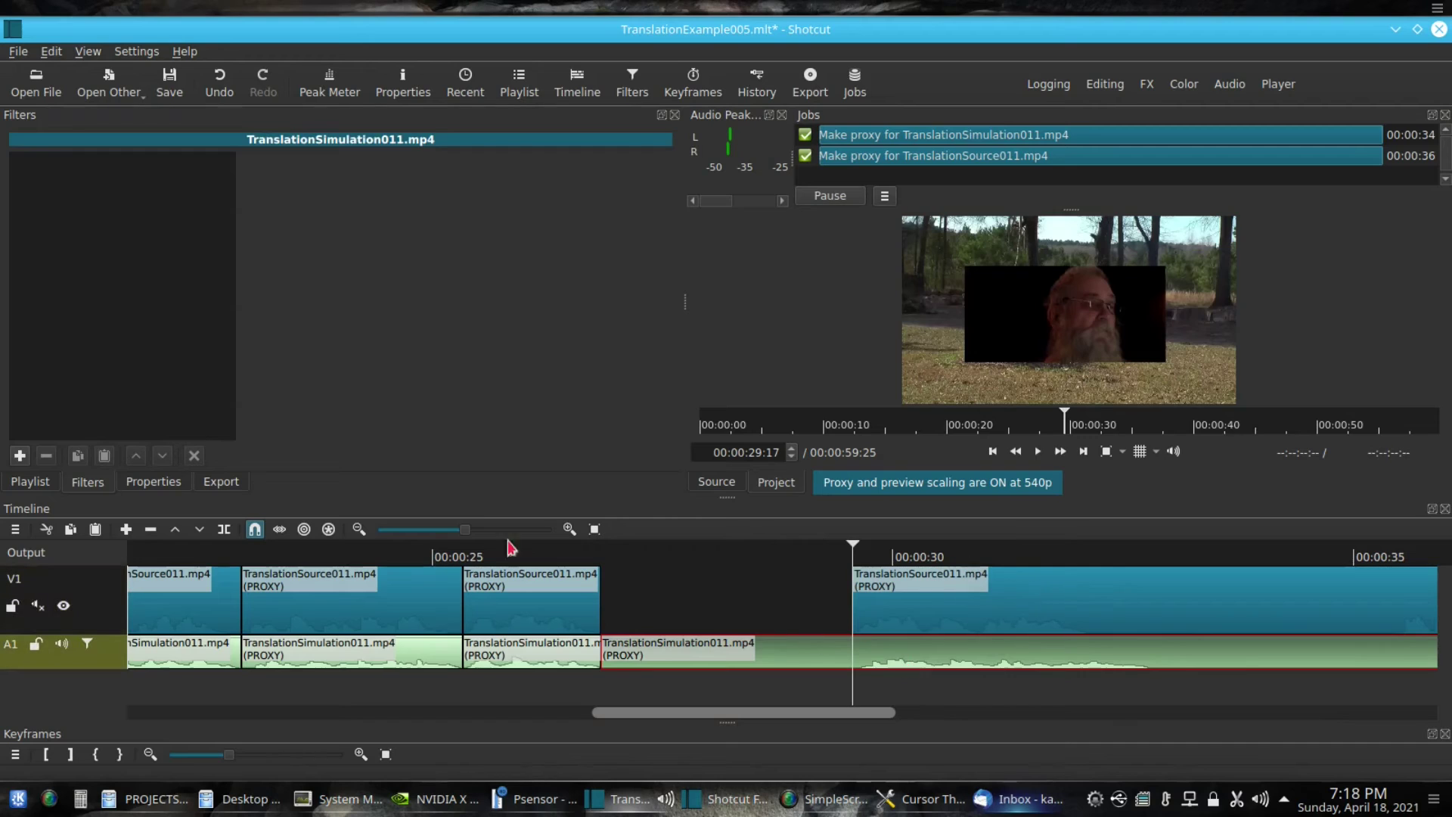
{"action": "left_click", "coordinate": [228, 532]}
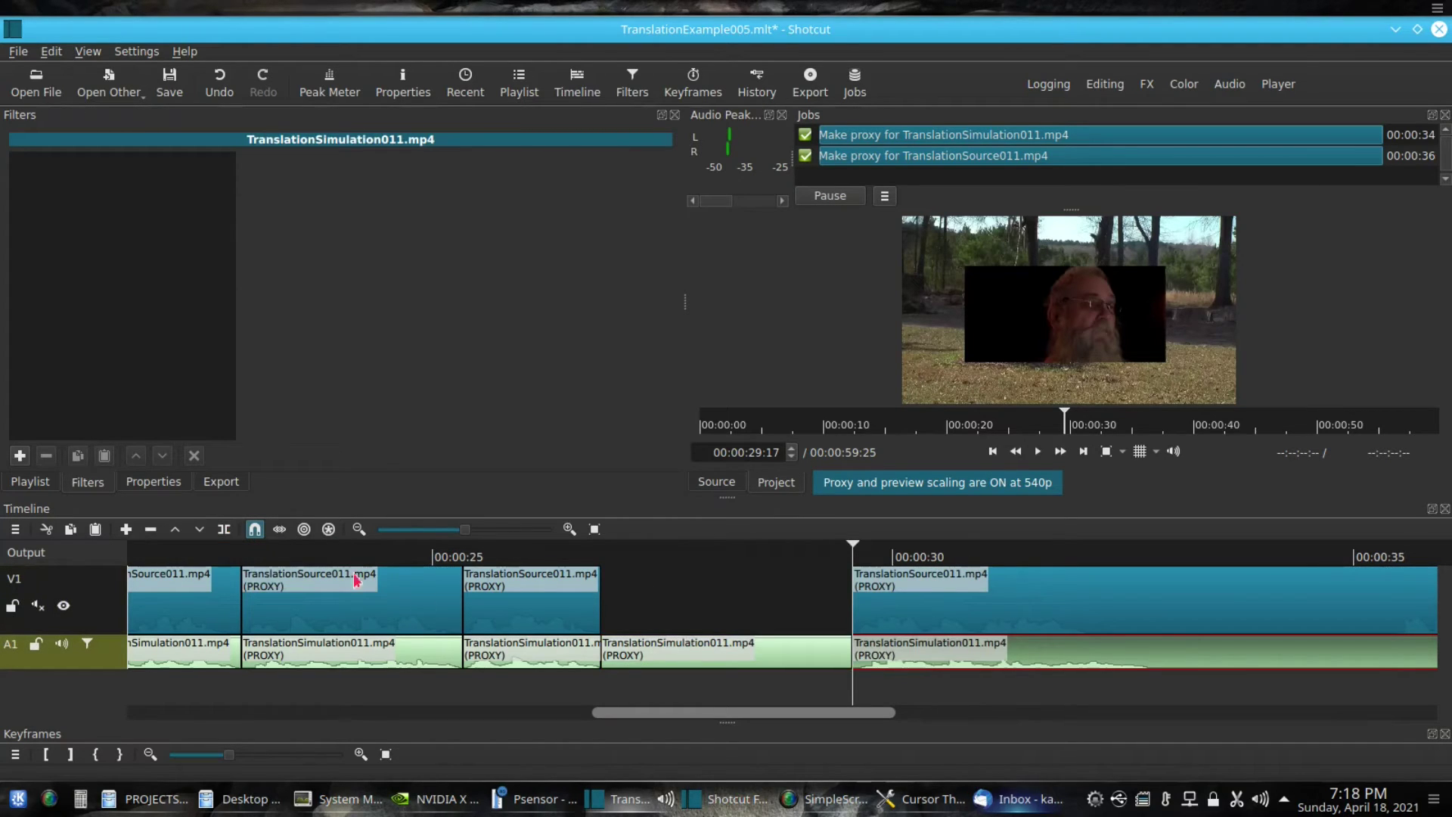
{"action": "right_click", "coordinate": [762, 663]}
{"action": "mouse_move", "coordinate": [768, 663]}
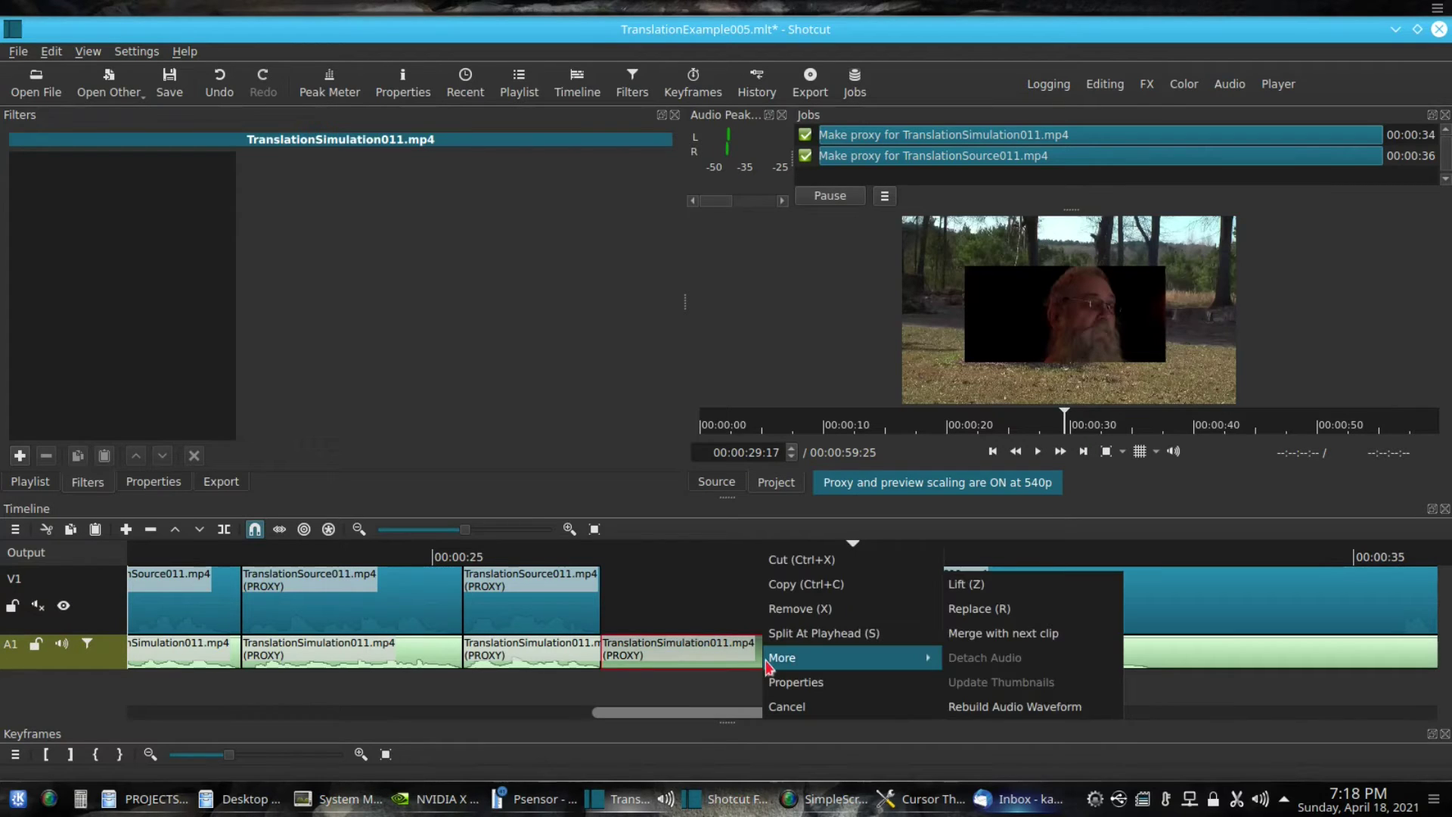
{"action": "left_click", "coordinate": [973, 595]}
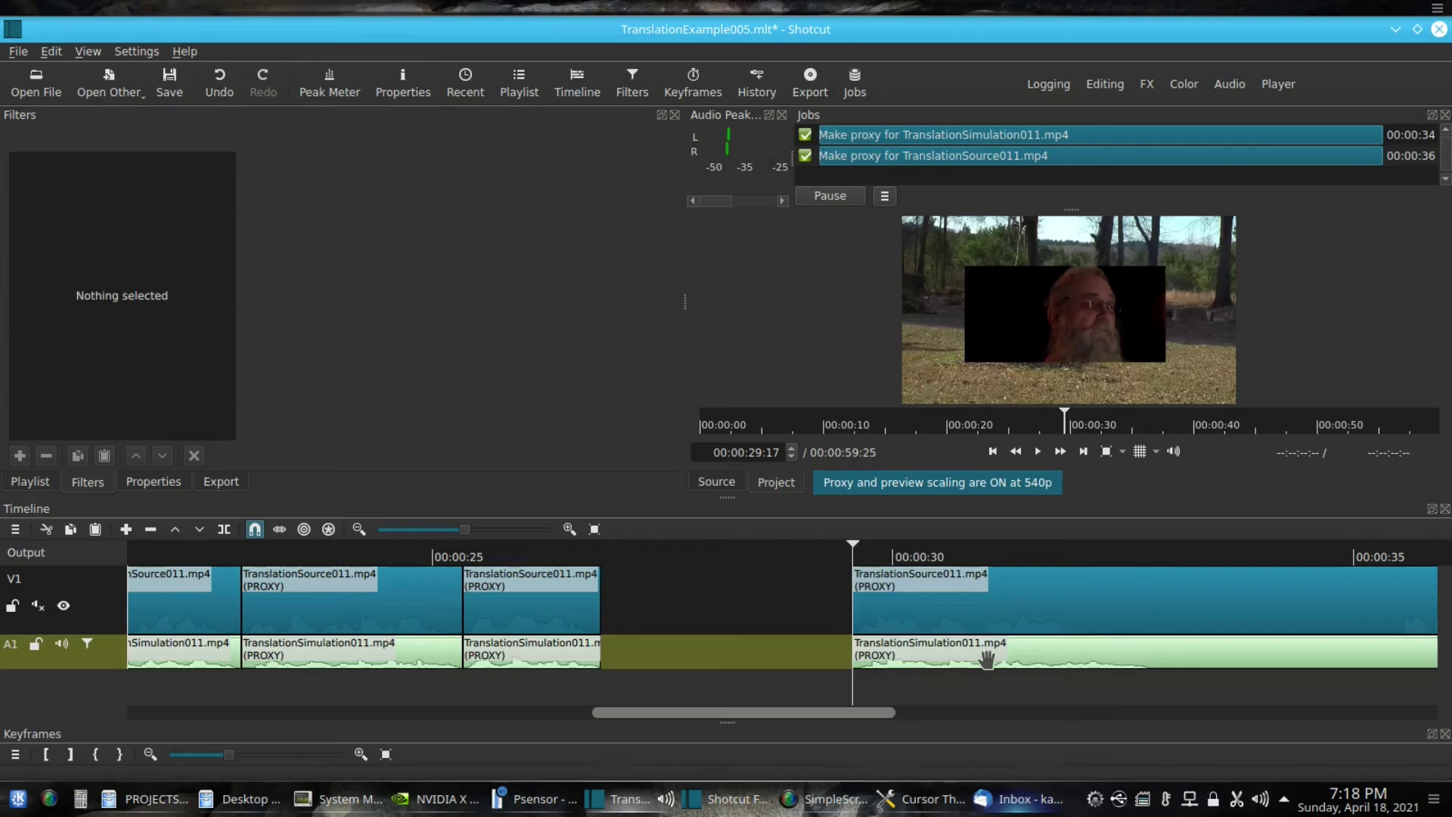
- Move the last A1 and V1 clips earlier against their preceding clips, closing the gap after 00:00:26:25
{"action": "left_click_drag", "start_coordinate": [877, 655], "coordinate": [620, 640]}
{"action": "left_click_drag", "start_coordinate": [966, 601], "coordinate": [707, 605]}
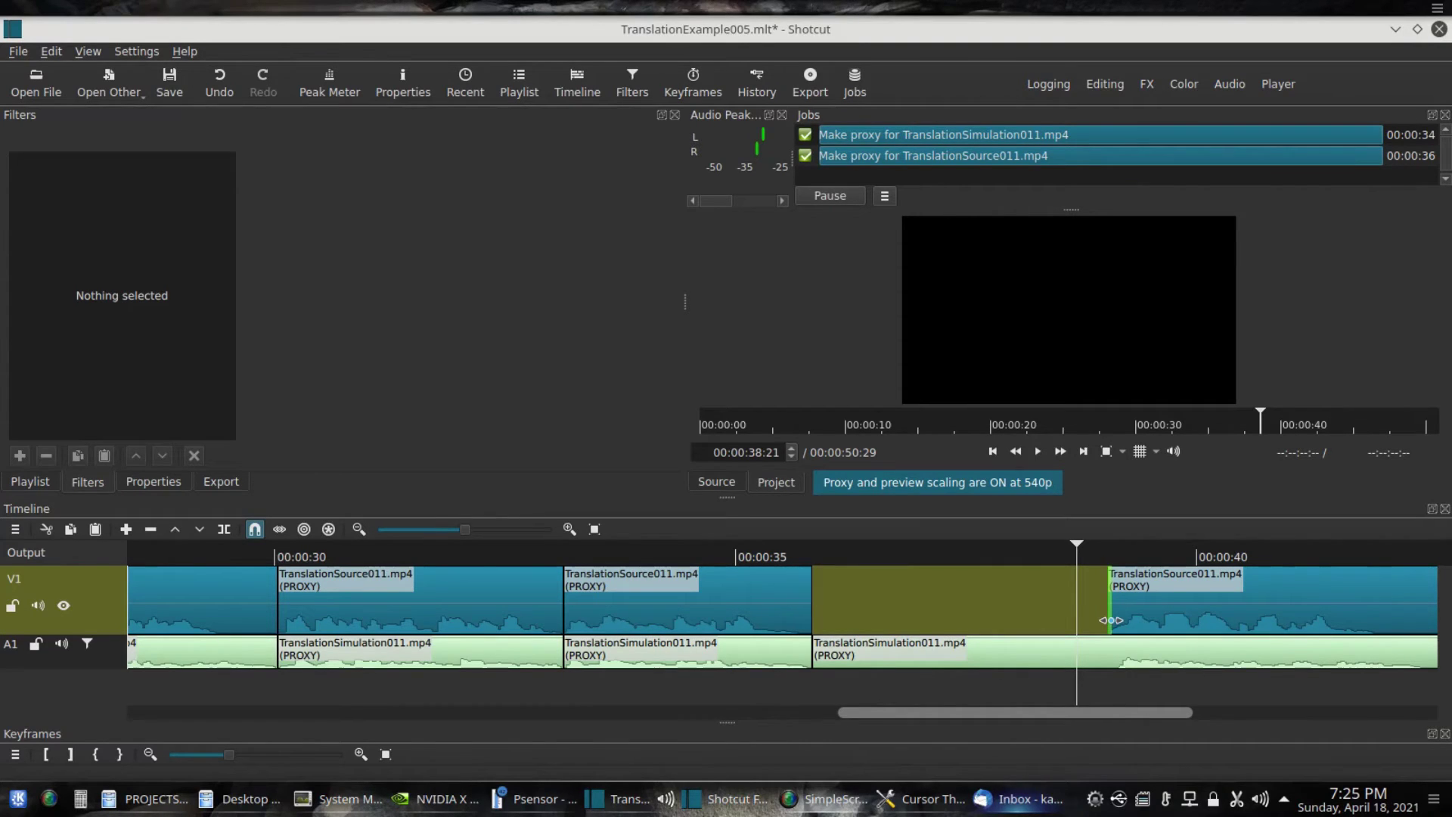
{"action": "left_click", "coordinate": [1298, 609]}
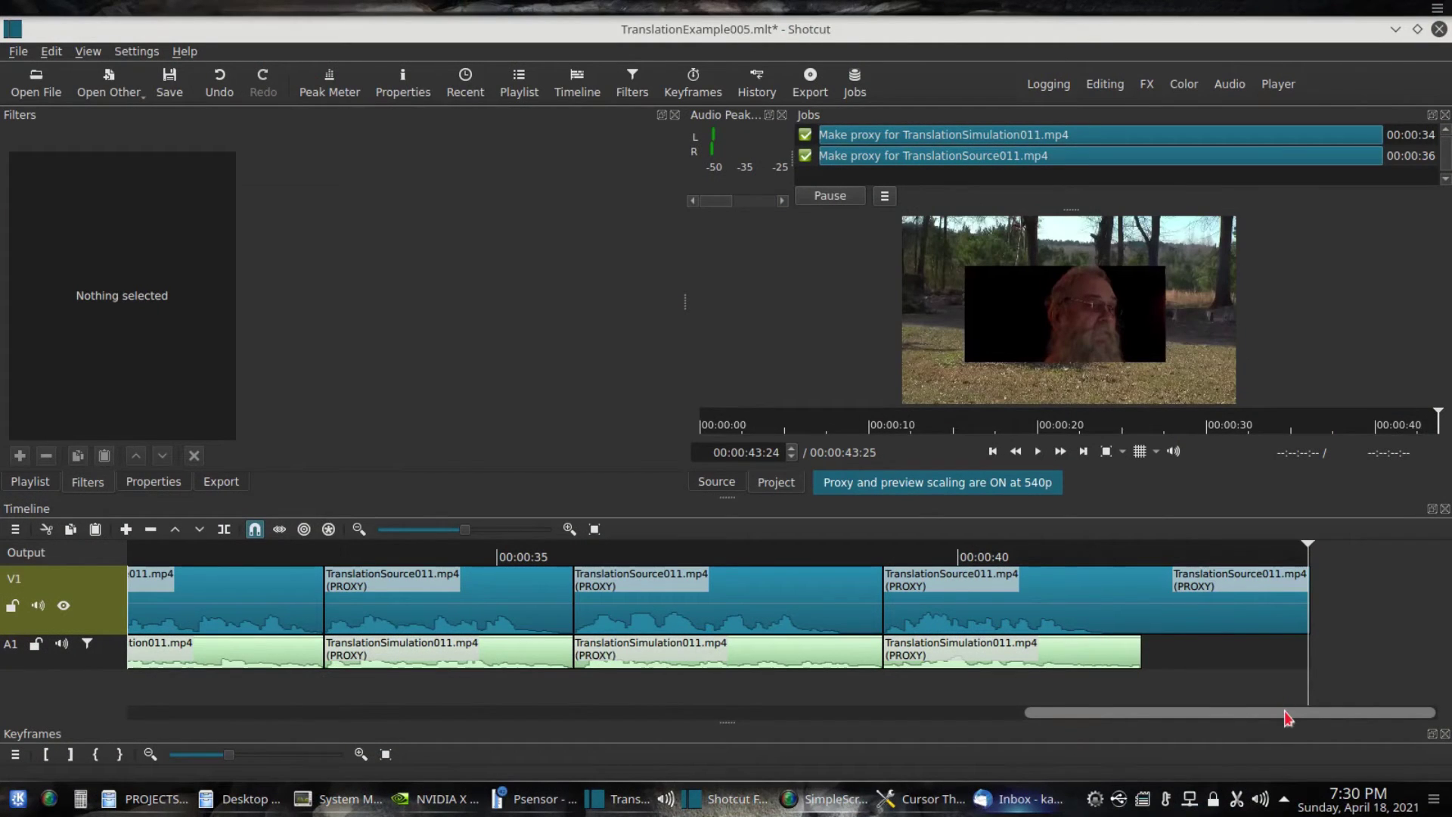
- Mute the V1 source track and open the export settings
{"action": "left_click_drag", "start_coordinate": [1285, 717], "coordinate": [166, 680]}
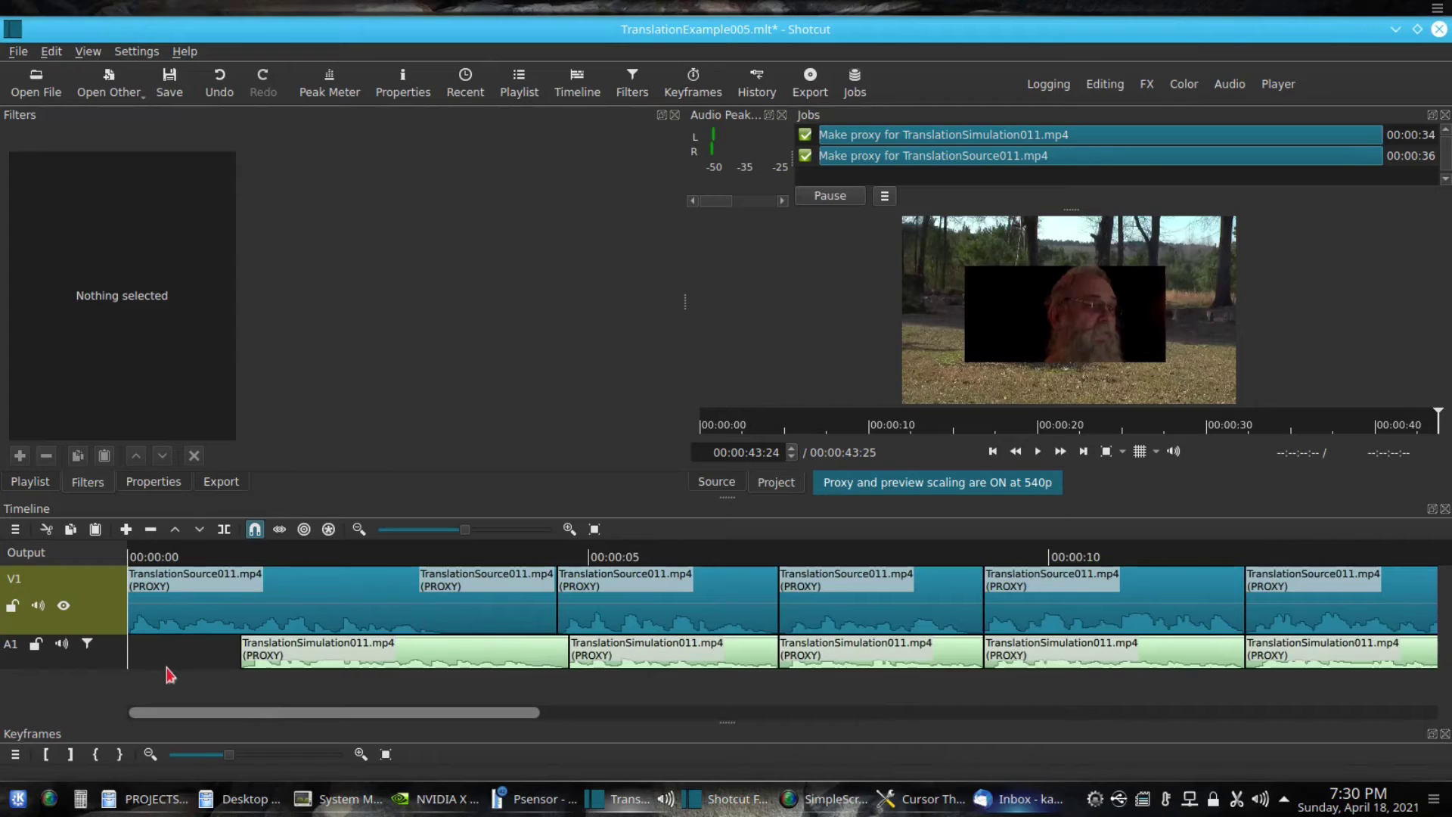
{"action": "left_click", "coordinate": [38, 607]}
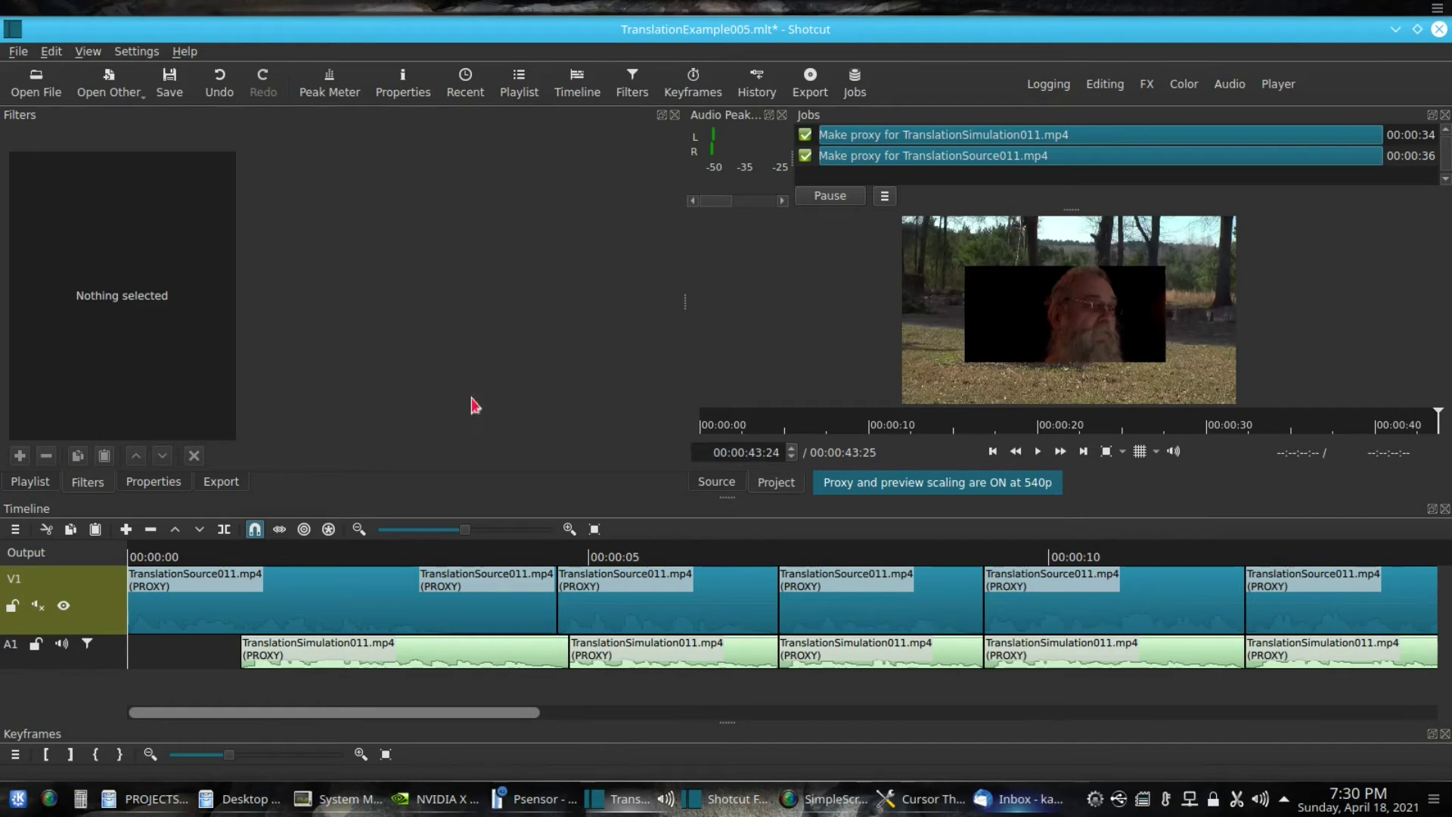
{"action": "left_click", "coordinate": [216, 482]}
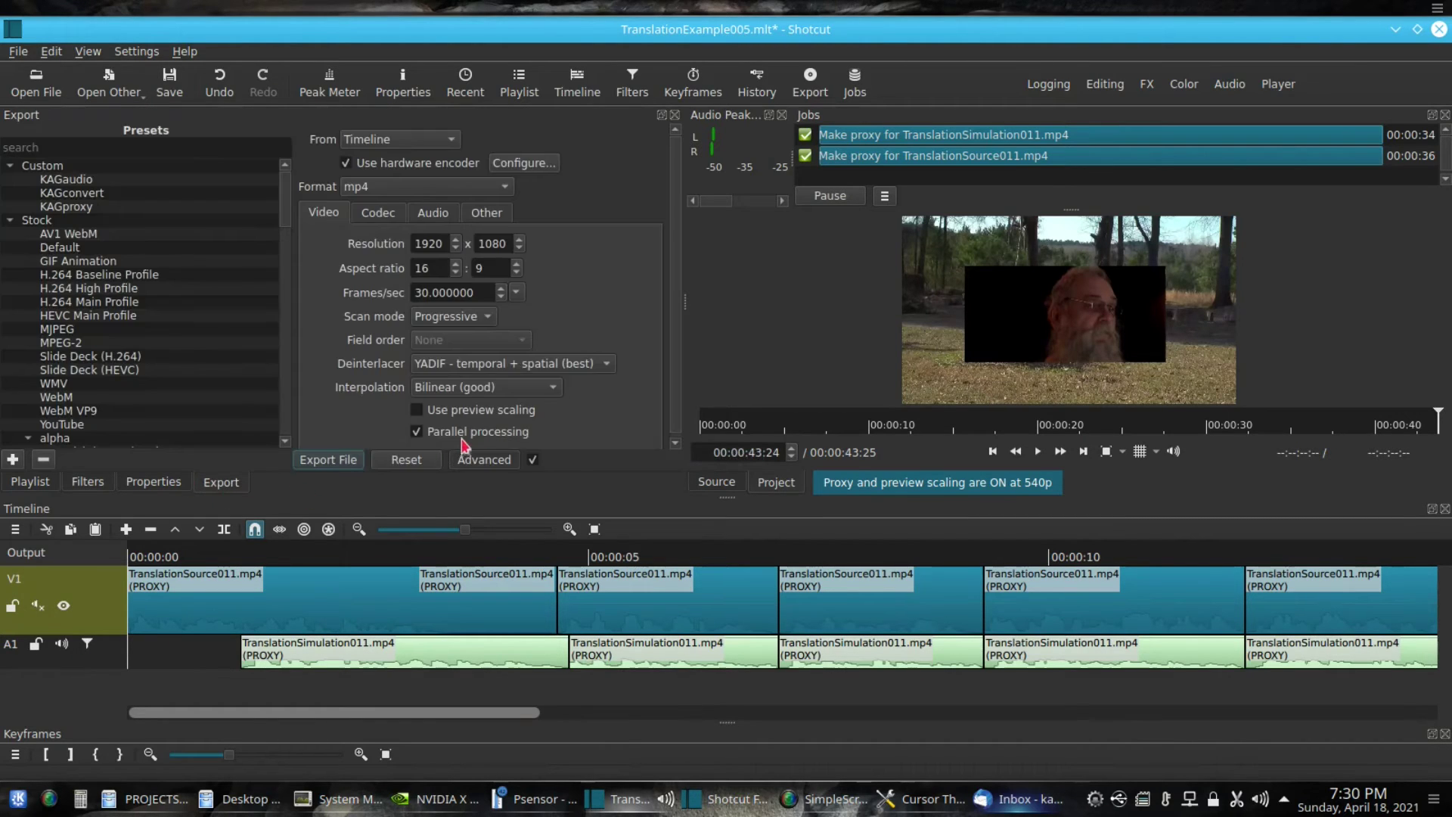
{"action": "left_click", "coordinate": [328, 460]}
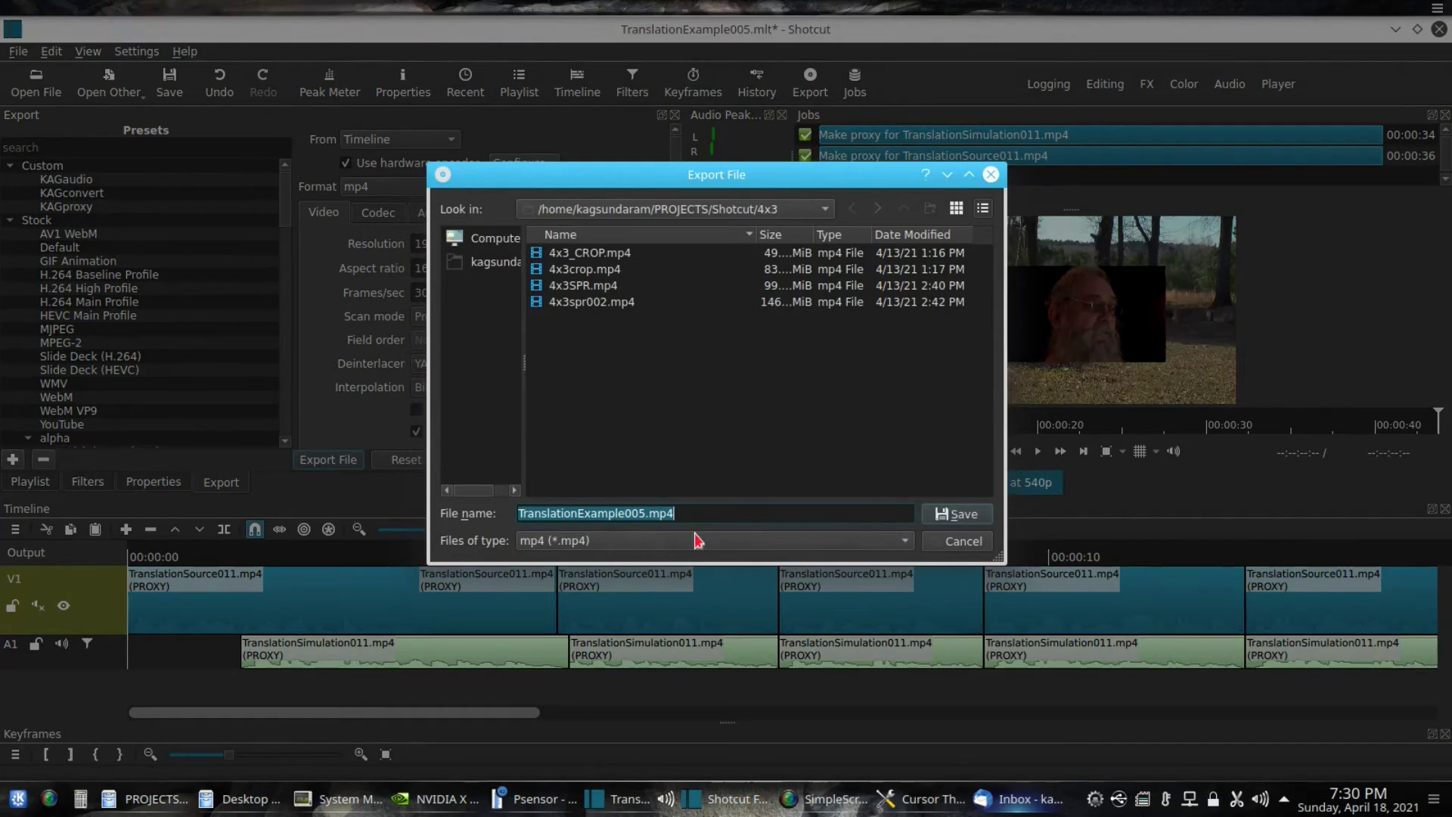
{"action": "left_click", "coordinate": [734, 212]}
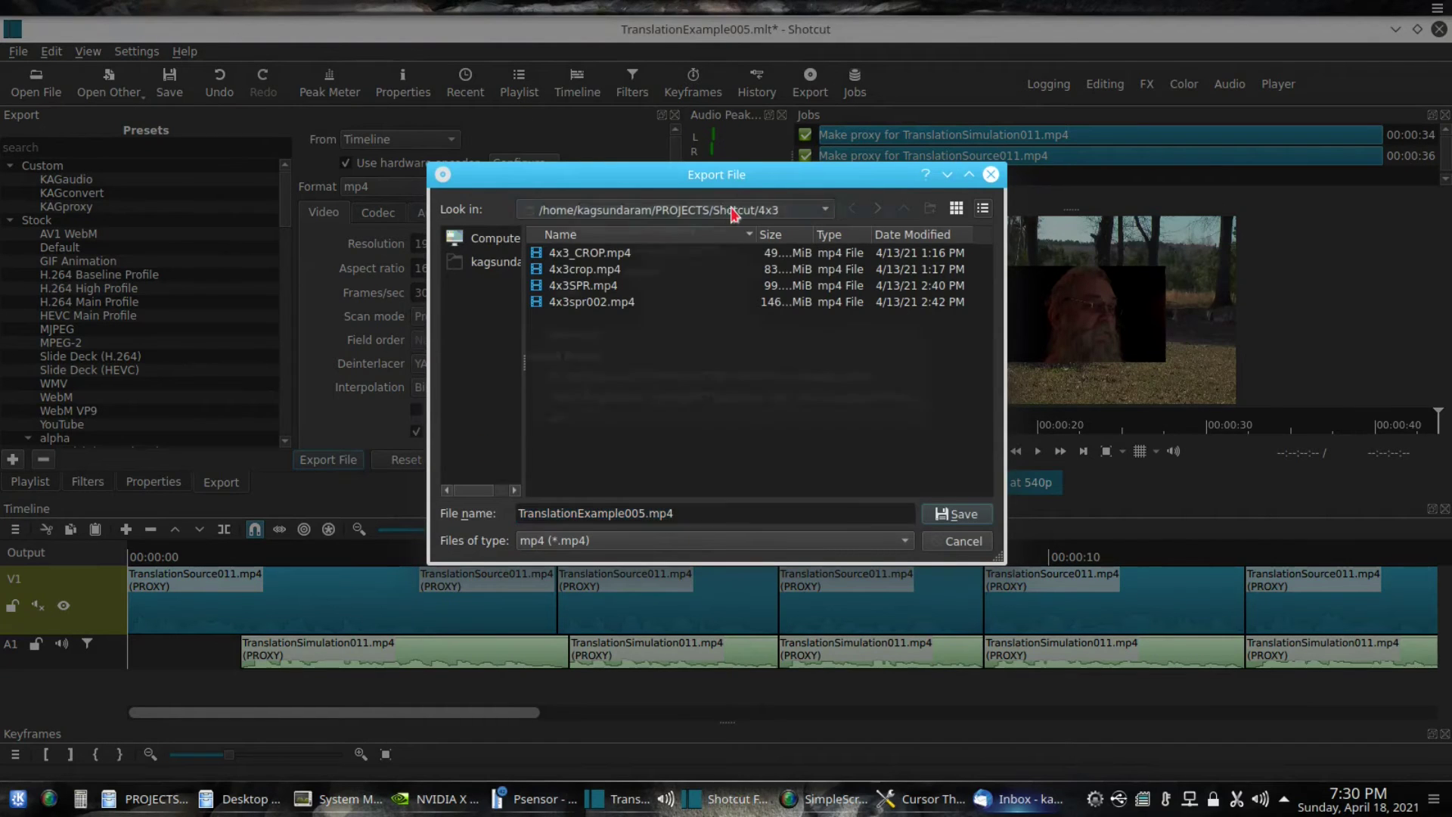
{"action": "left_click", "coordinate": [734, 229]}
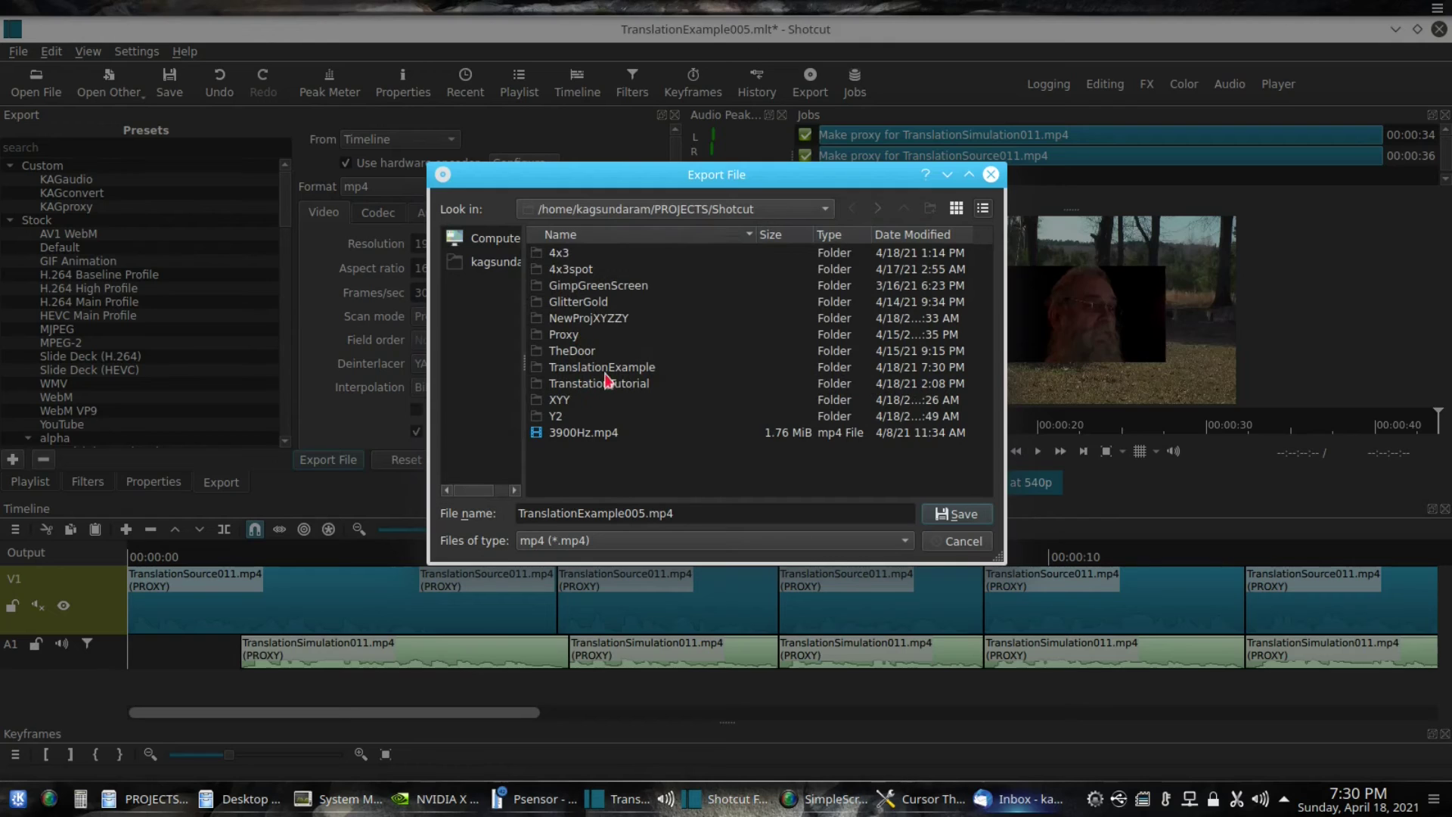
{"action": "double_click", "coordinate": [606, 369]}
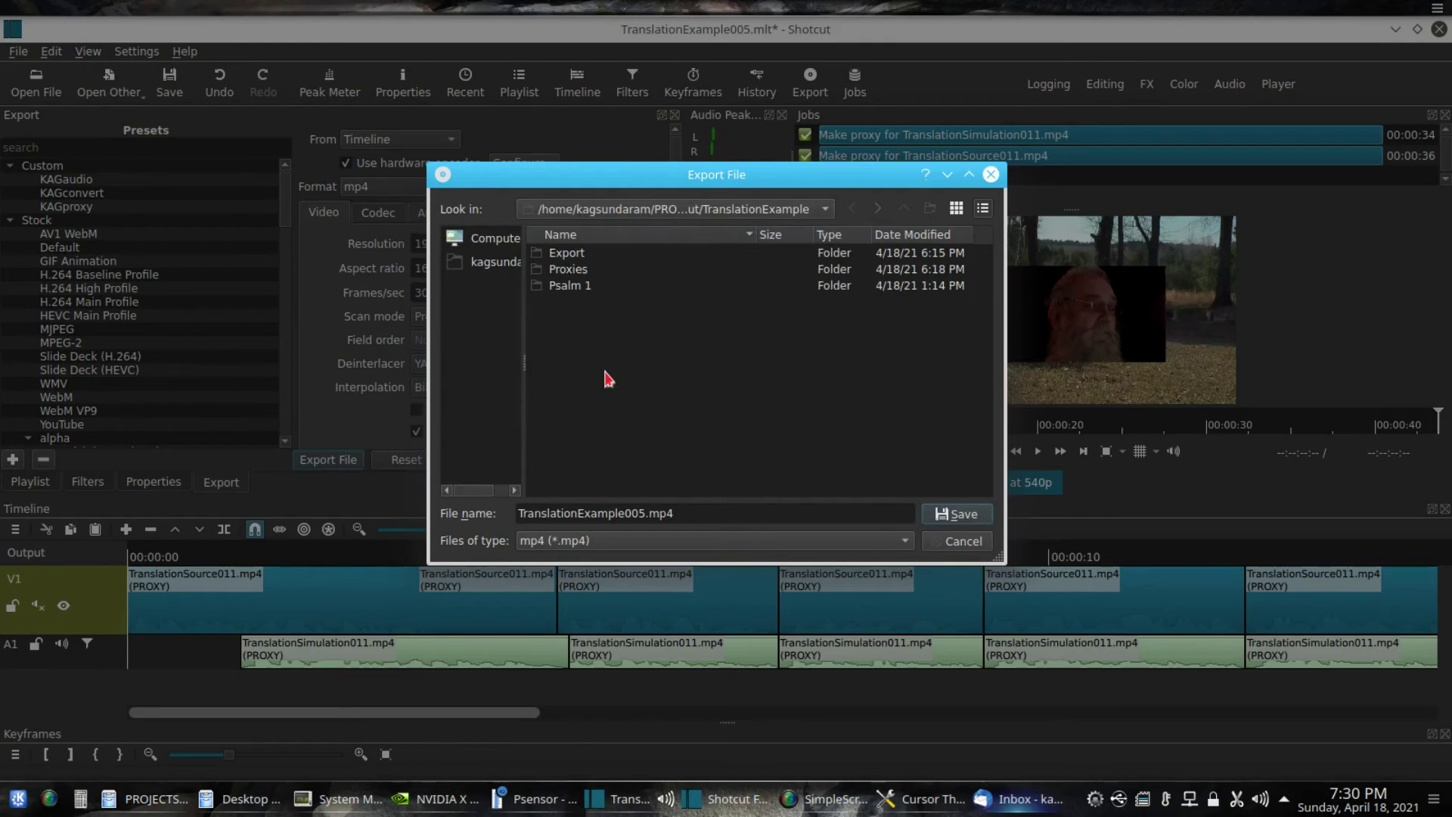
{"action": "double_click", "coordinate": [569, 254]}
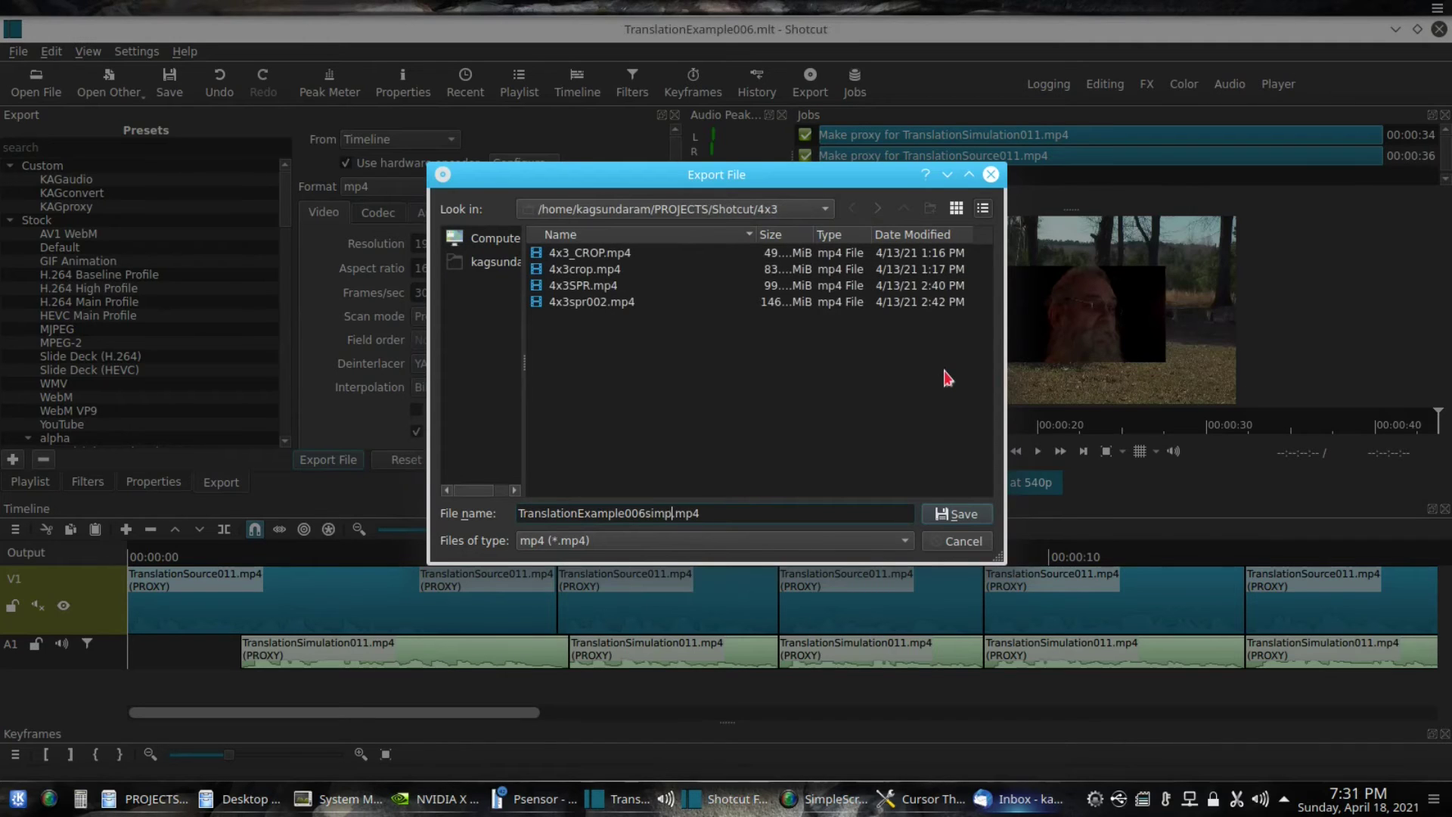
- Export the timeline as TranslationExample006simpleaudio.mp4 to the 4x3 folder, agreeing to continue with the limited free drive space
{"action": "type", "text": "leaudio"}
{"action": "left_click", "coordinate": [962, 518]}
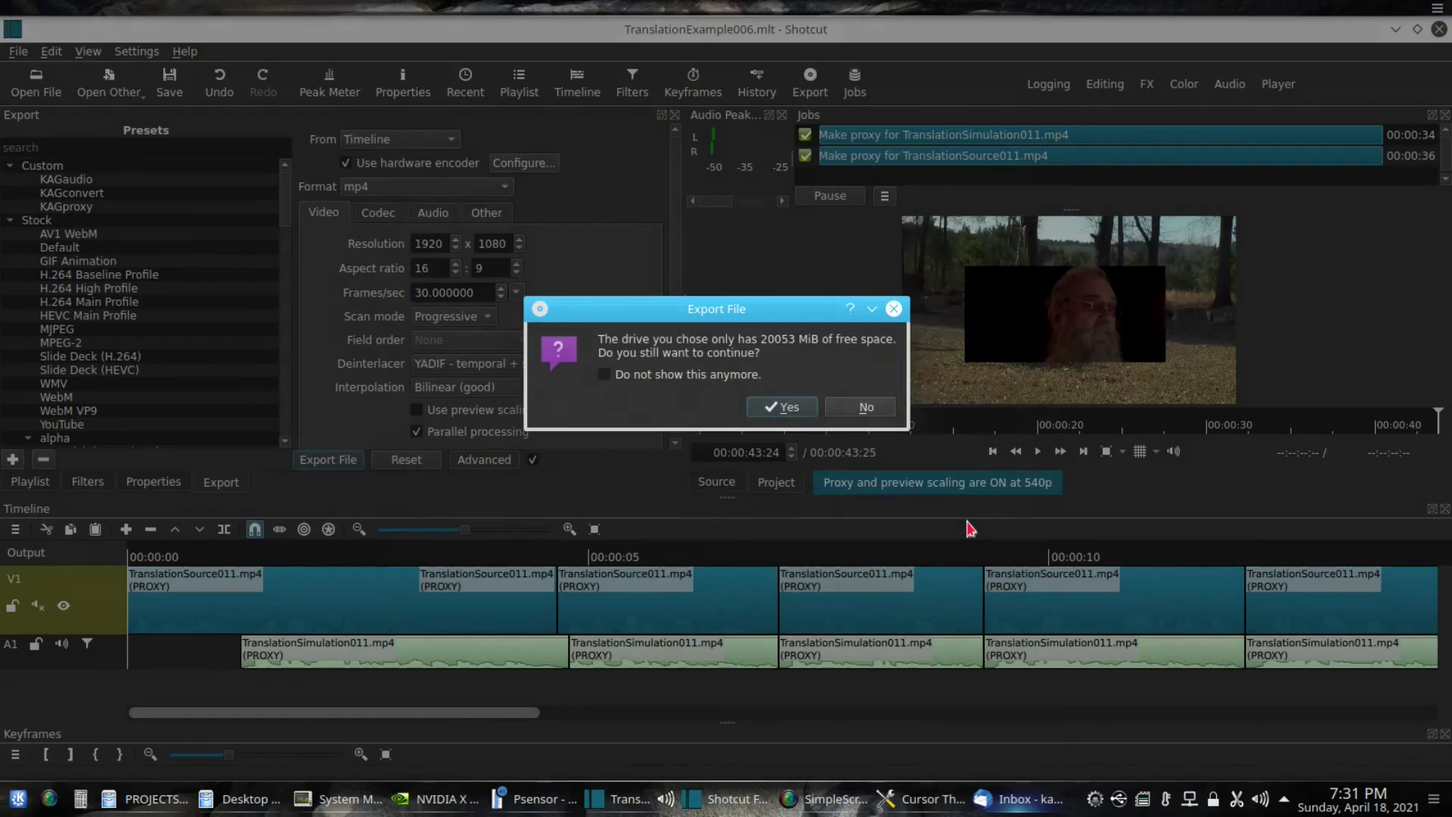
{"action": "left_click", "coordinate": [785, 408]}
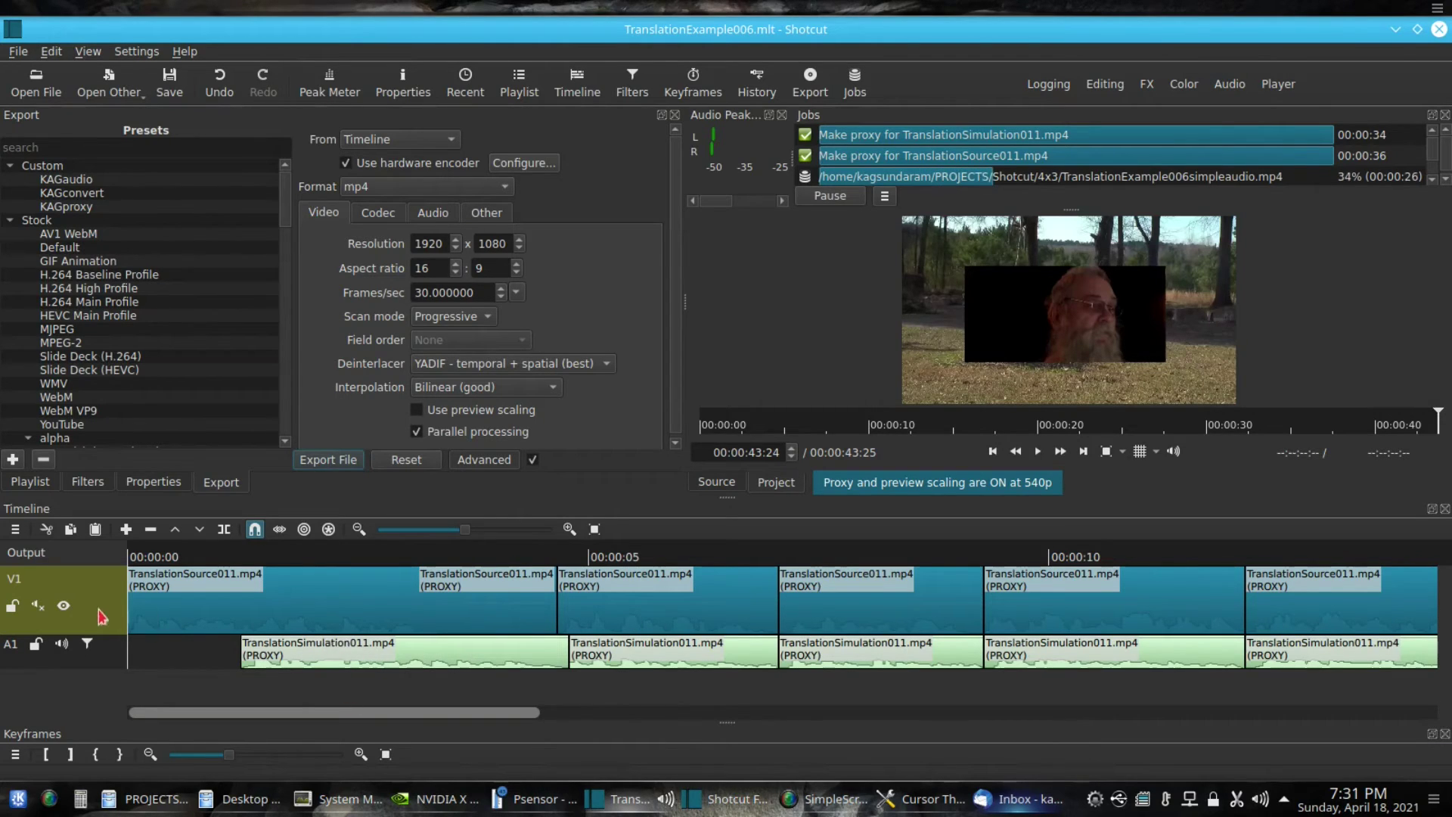
- Unmute the V1 source track and select its track header
{"action": "left_click", "coordinate": [38, 607]}
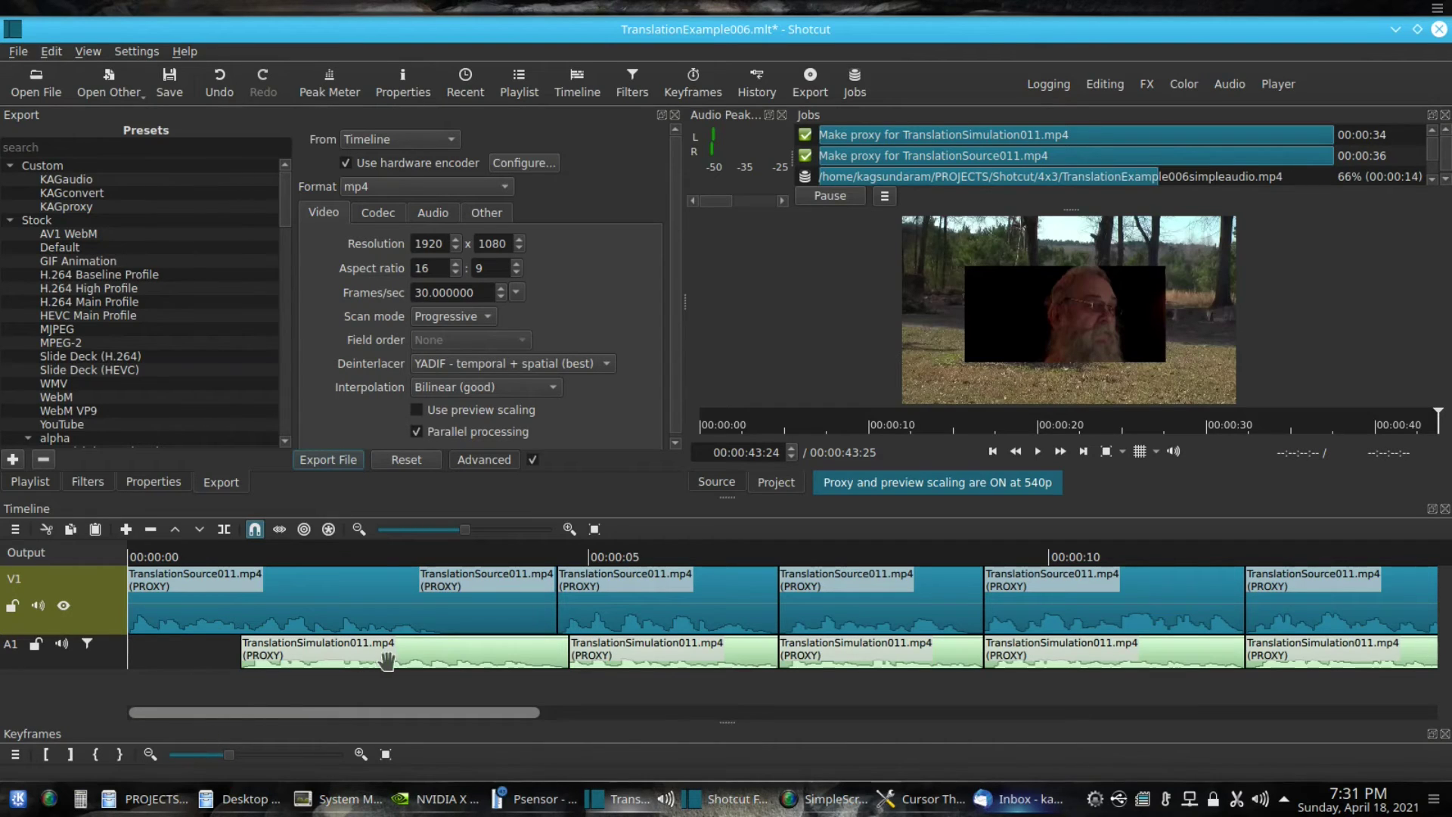
{"action": "left_click", "coordinate": [107, 617]}
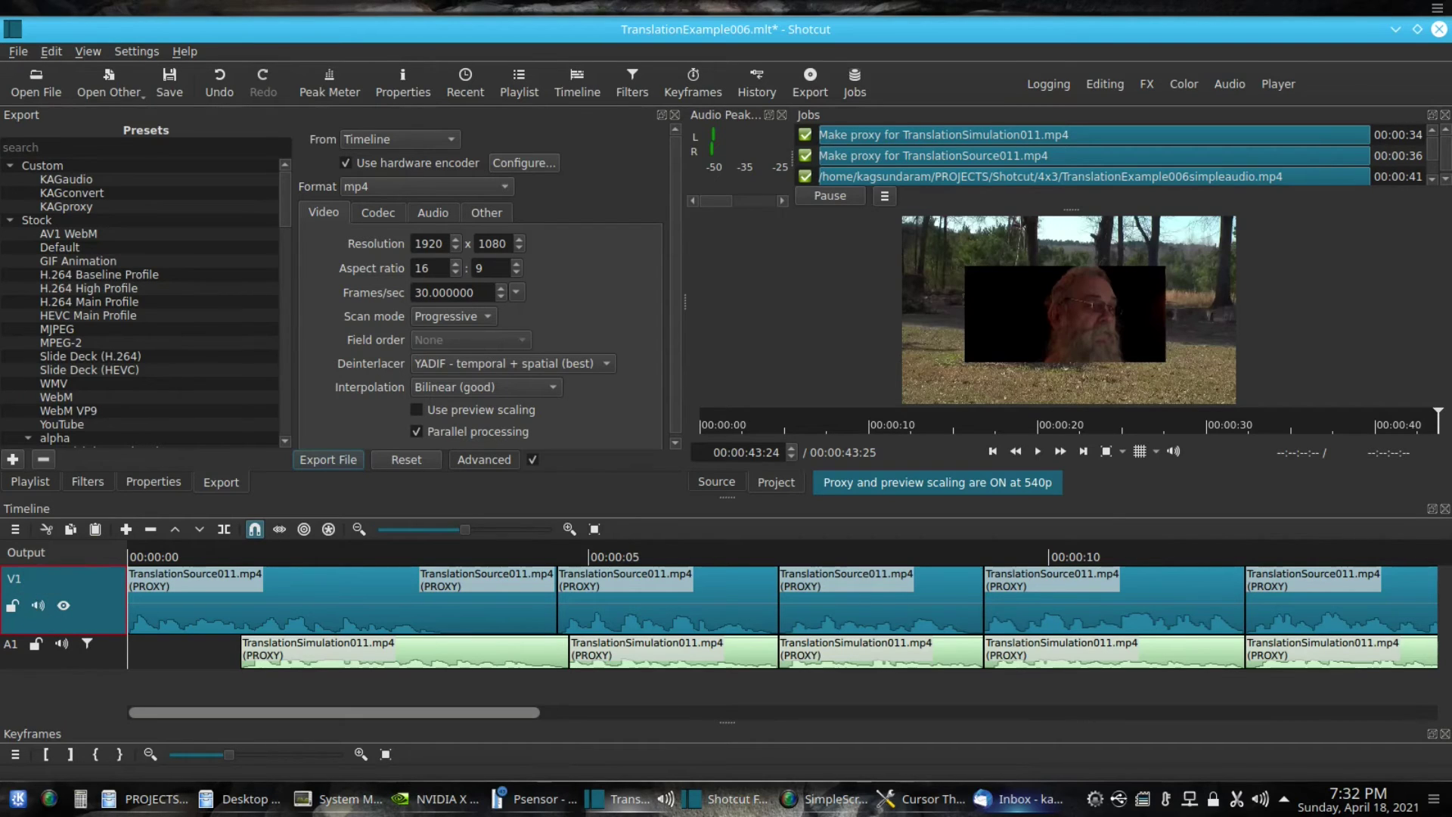
- Open the exported TranslationExample006simpleaudio.mp4 from the TranslationExample Export folder in VLC, watch it, close the player and switch back to Shotcut
{"action": "left_click", "coordinate": [45, 616]}
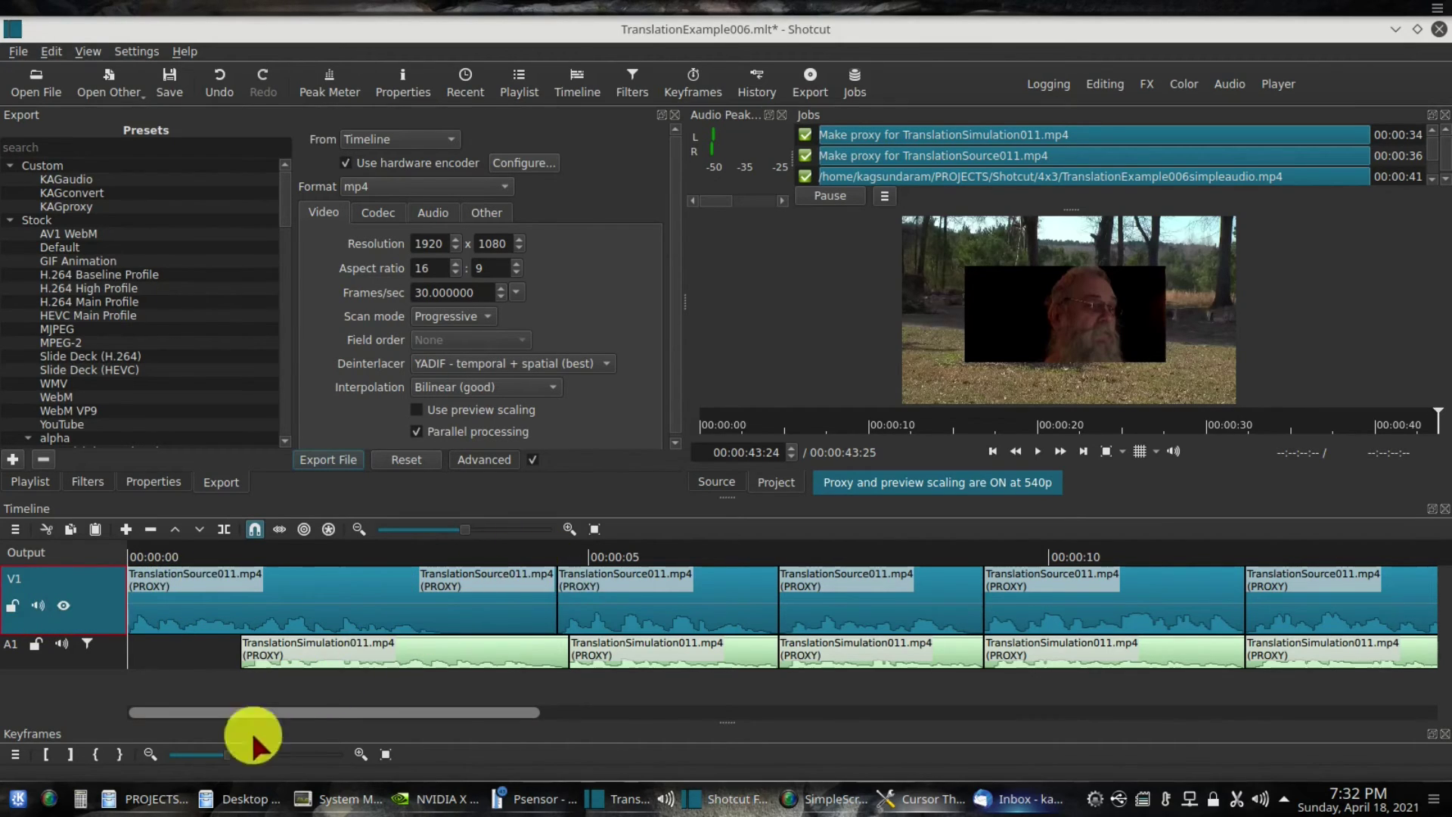
{"action": "mouse_move", "coordinate": [180, 800]}
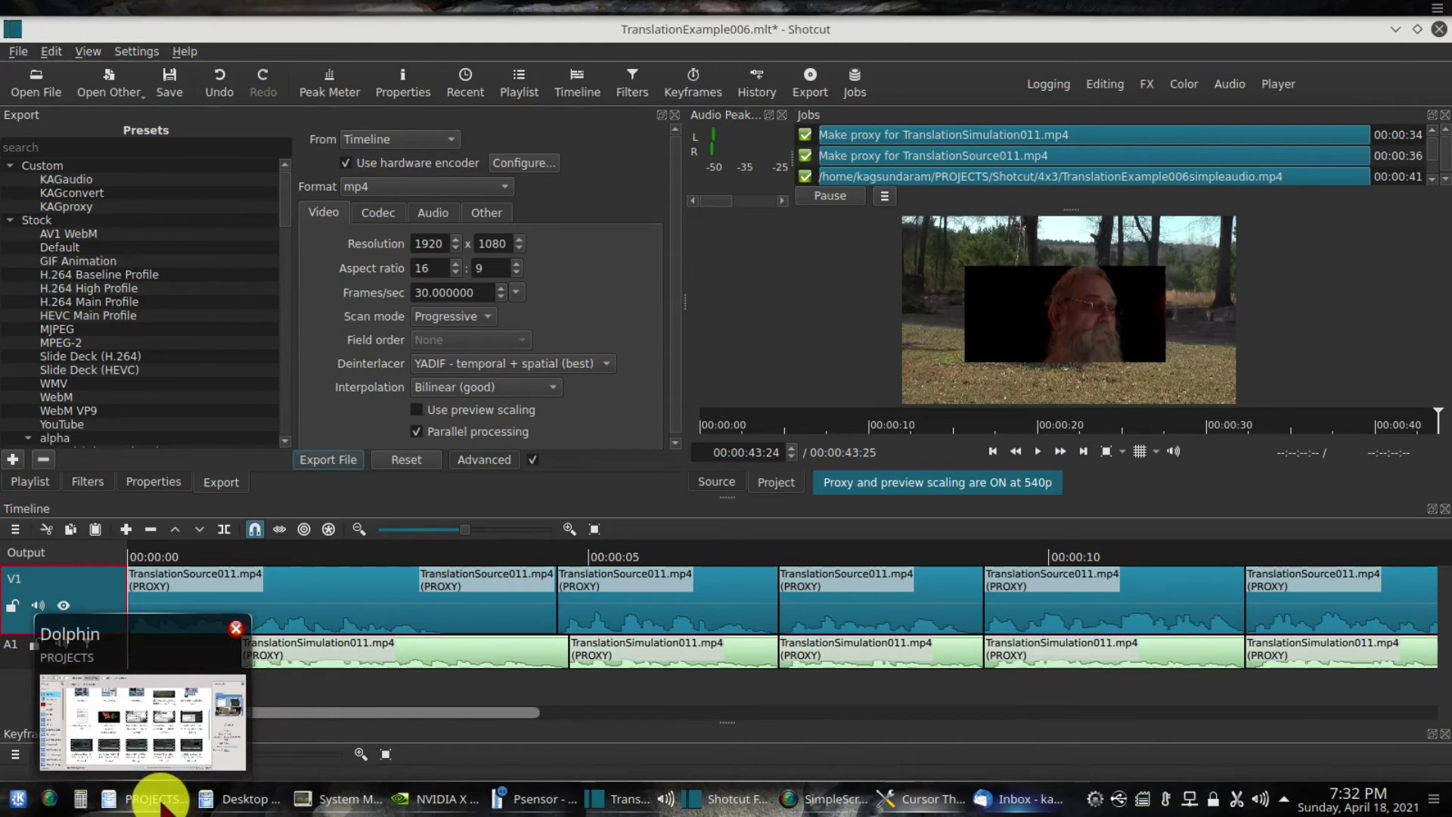
{"action": "left_click", "coordinate": [161, 804]}
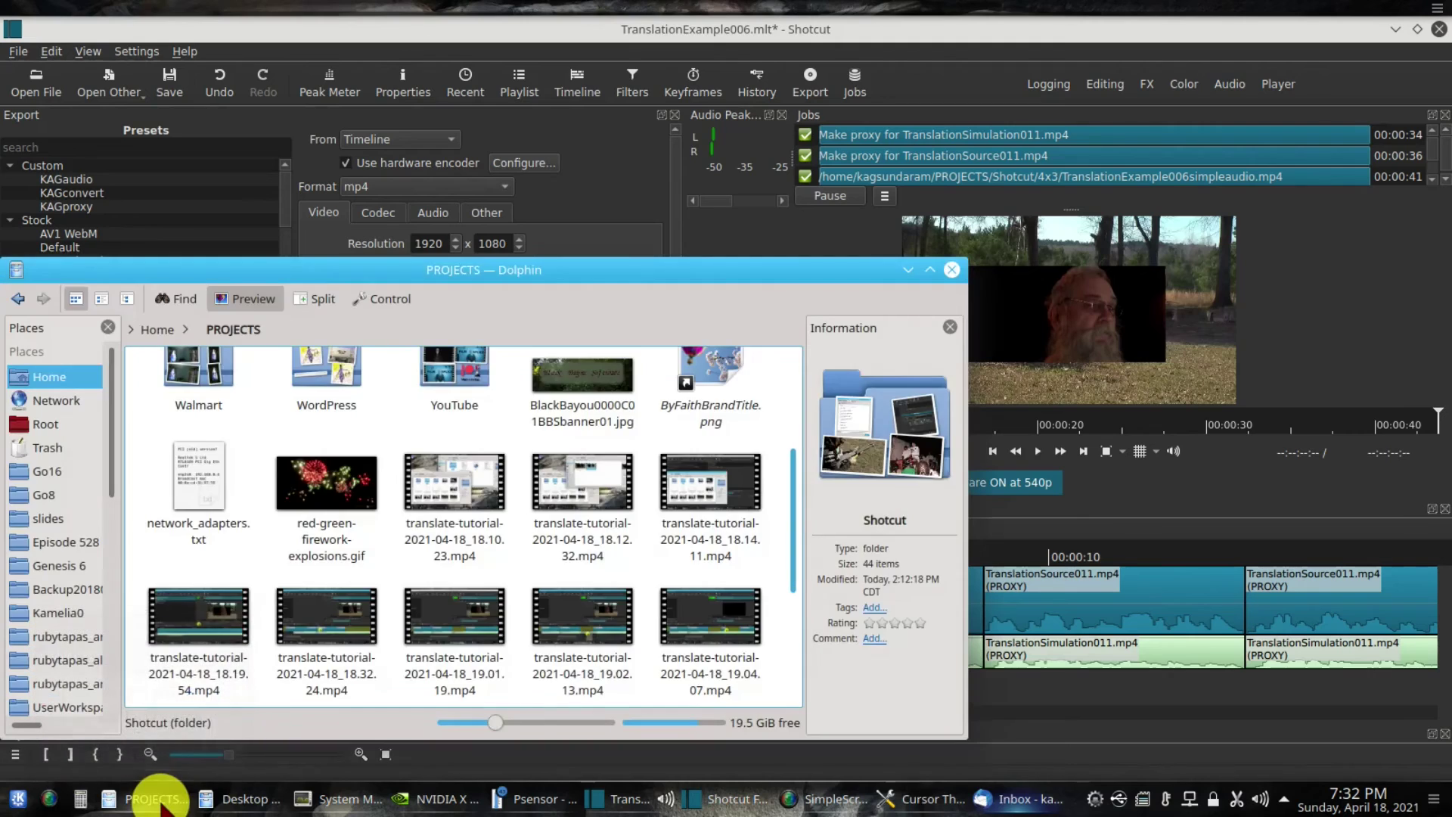
{"action": "double_click", "coordinate": [170, 391]}
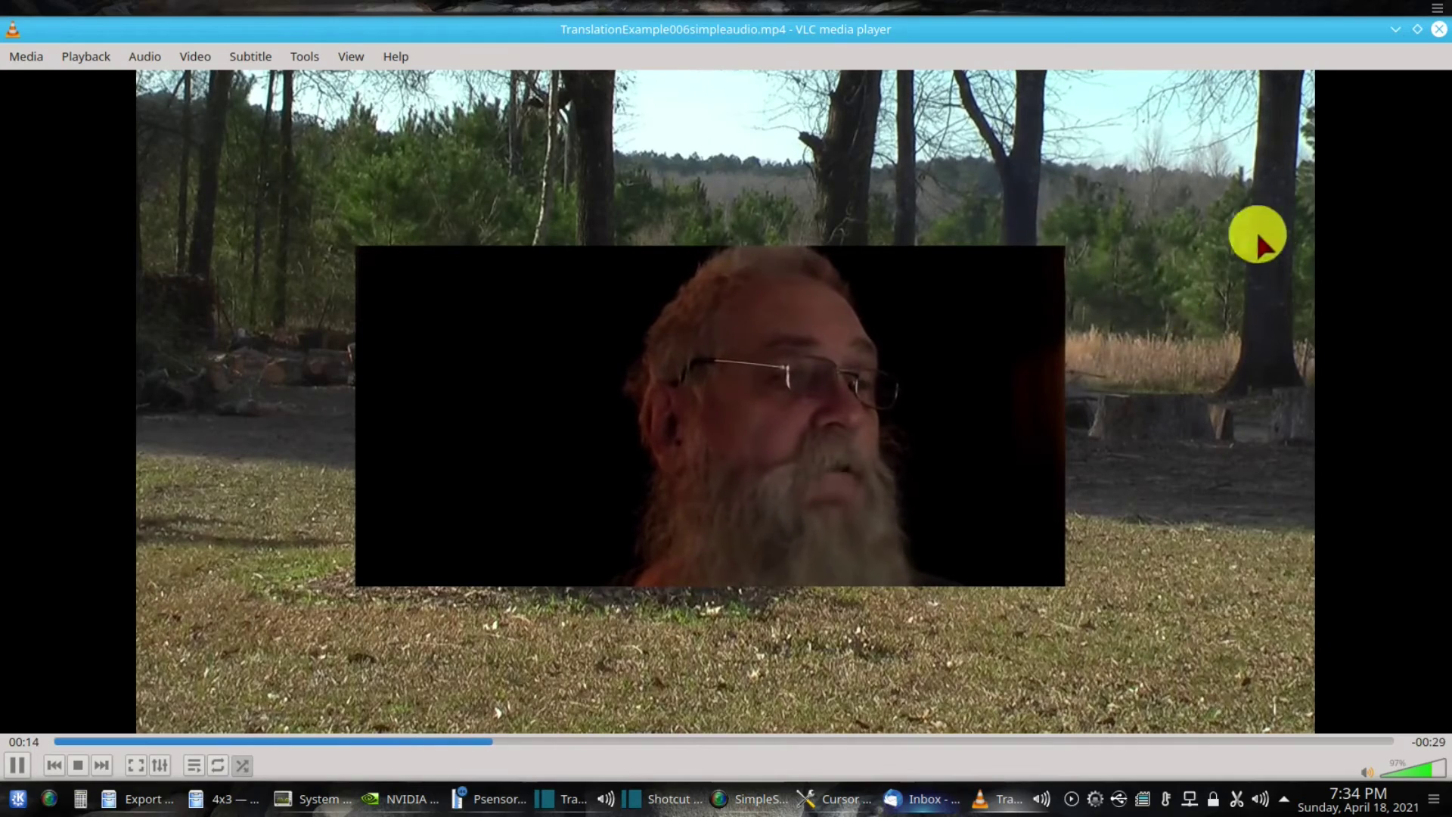
{"action": "left_click", "coordinate": [1439, 29]}
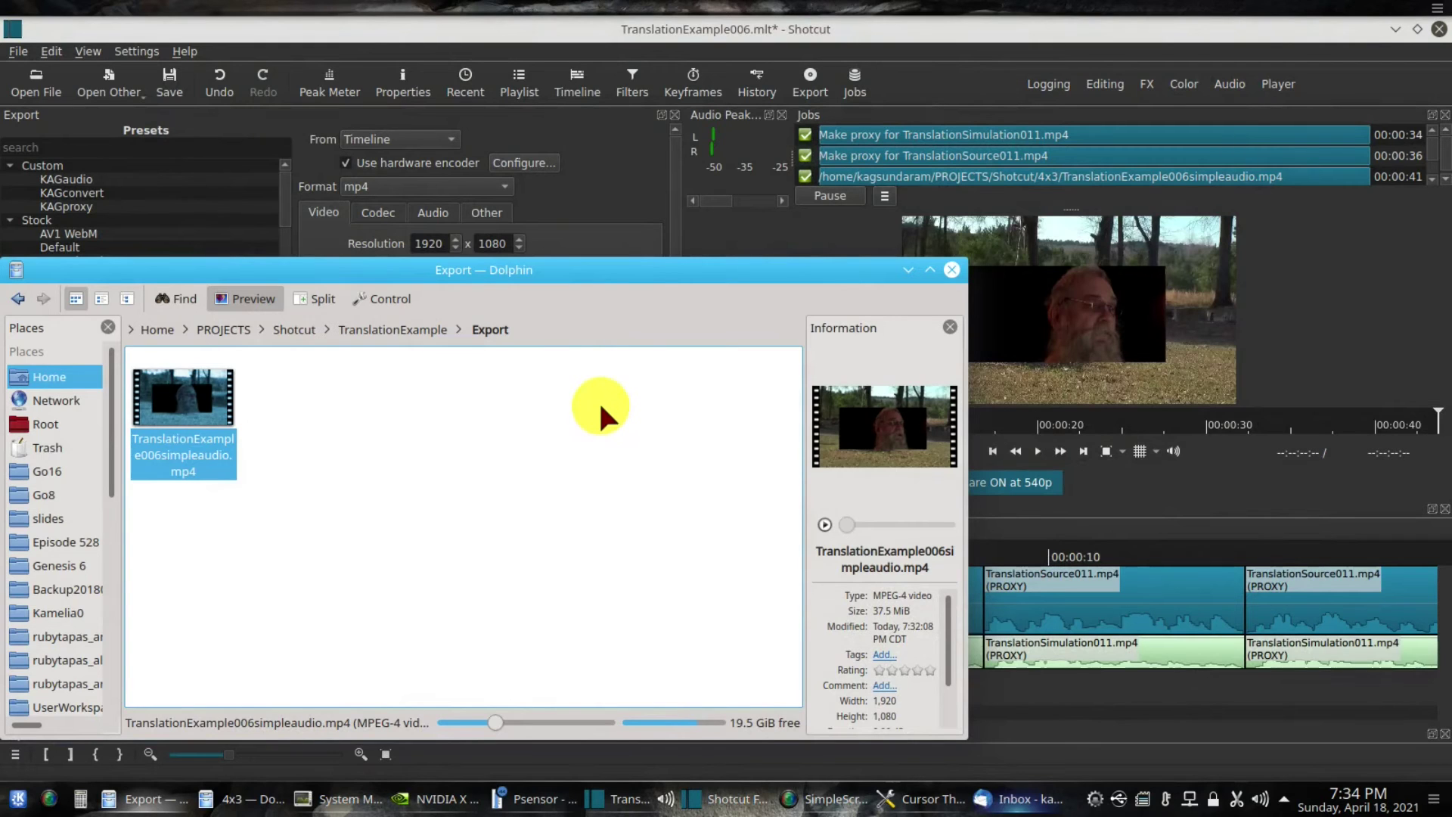
{"action": "left_click", "coordinate": [626, 28]}
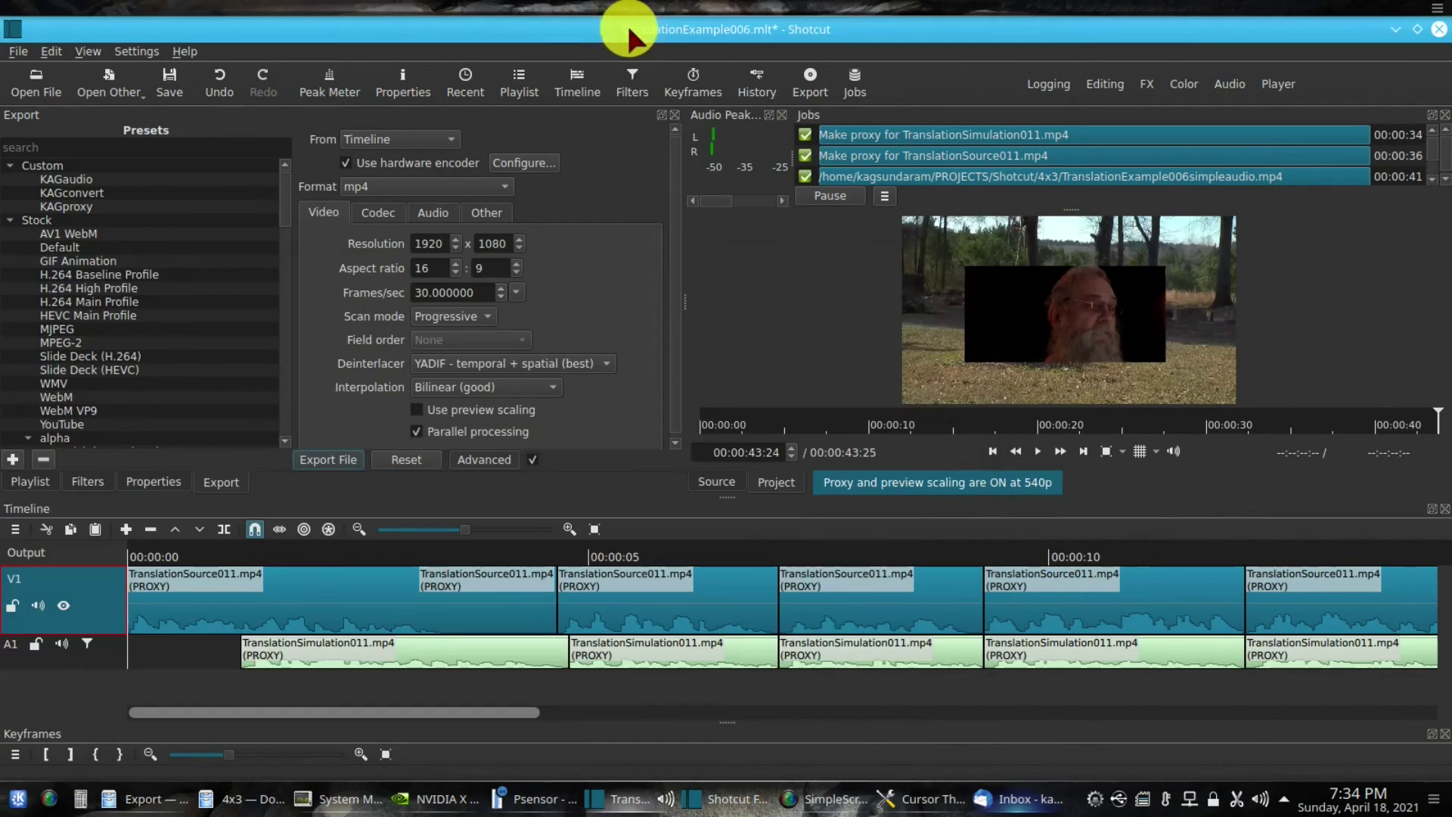
- Add a Gain / Volume filter to the V1 track and enable keyframes for its level
{"action": "left_click", "coordinate": [92, 482]}
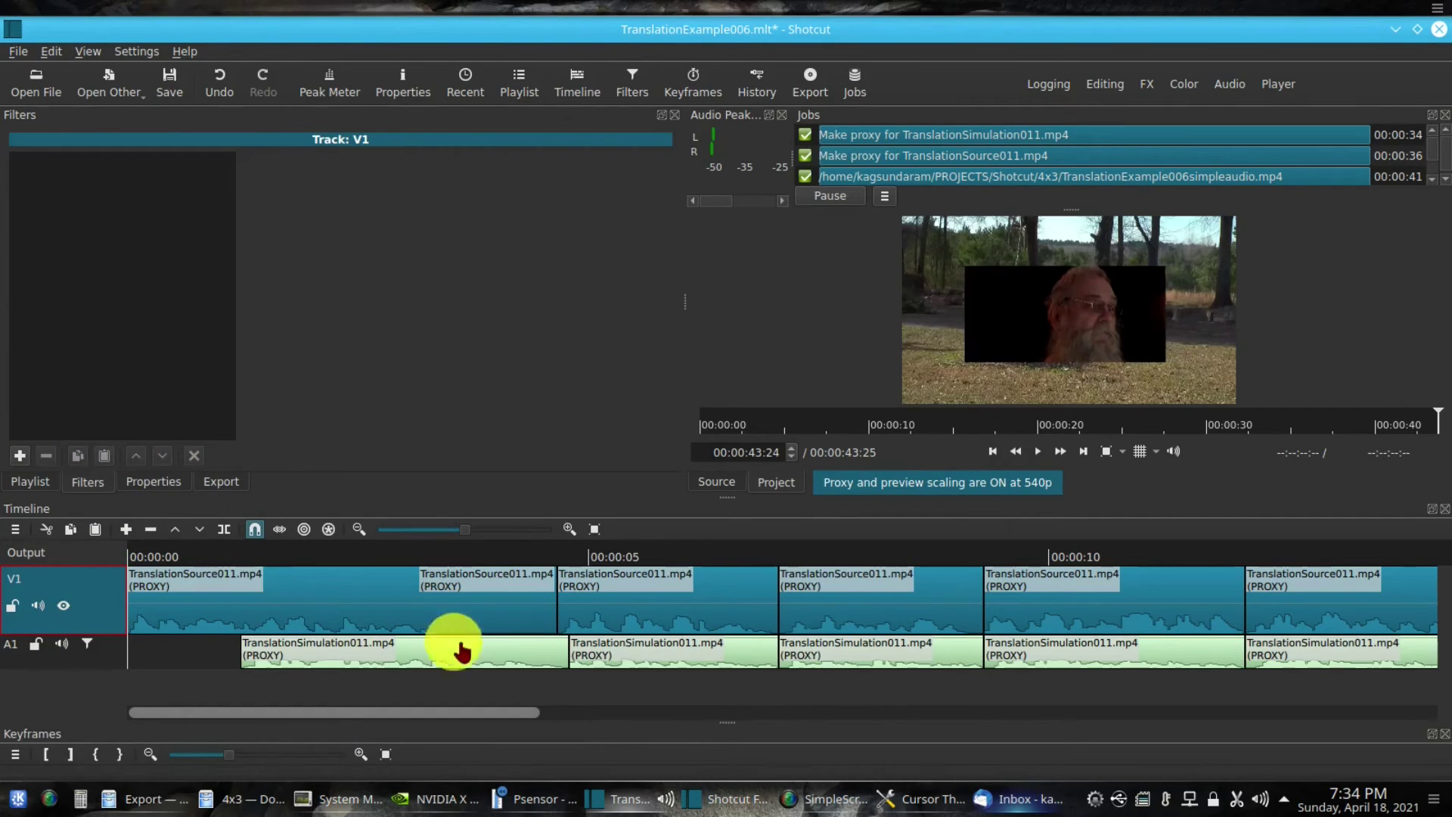
{"action": "left_click", "coordinate": [20, 456]}
{"action": "scroll", "coordinate": [255, 390], "scroll_direction": "down", "scroll_amount": 3}
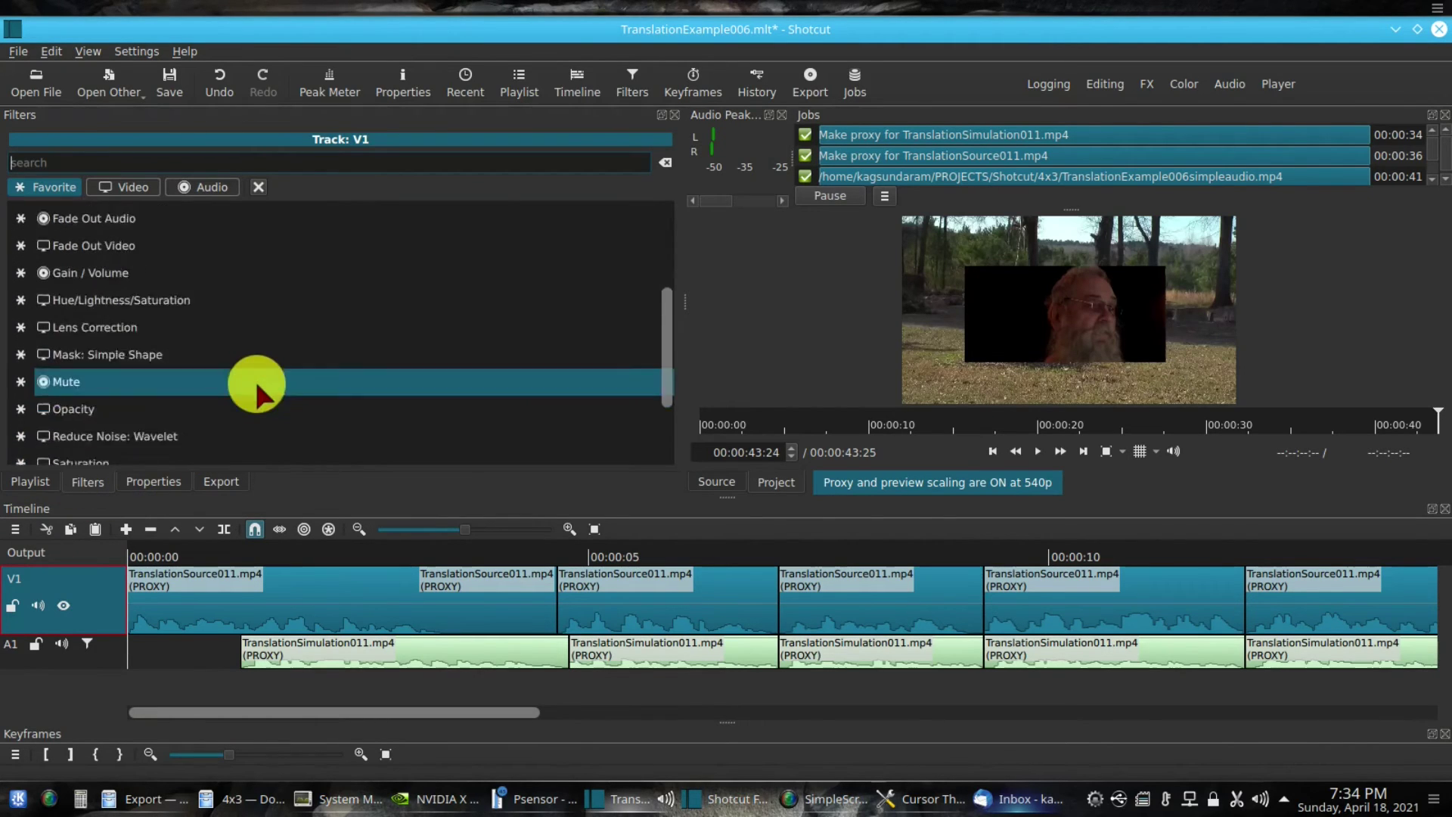
{"action": "left_click", "coordinate": [175, 234]}
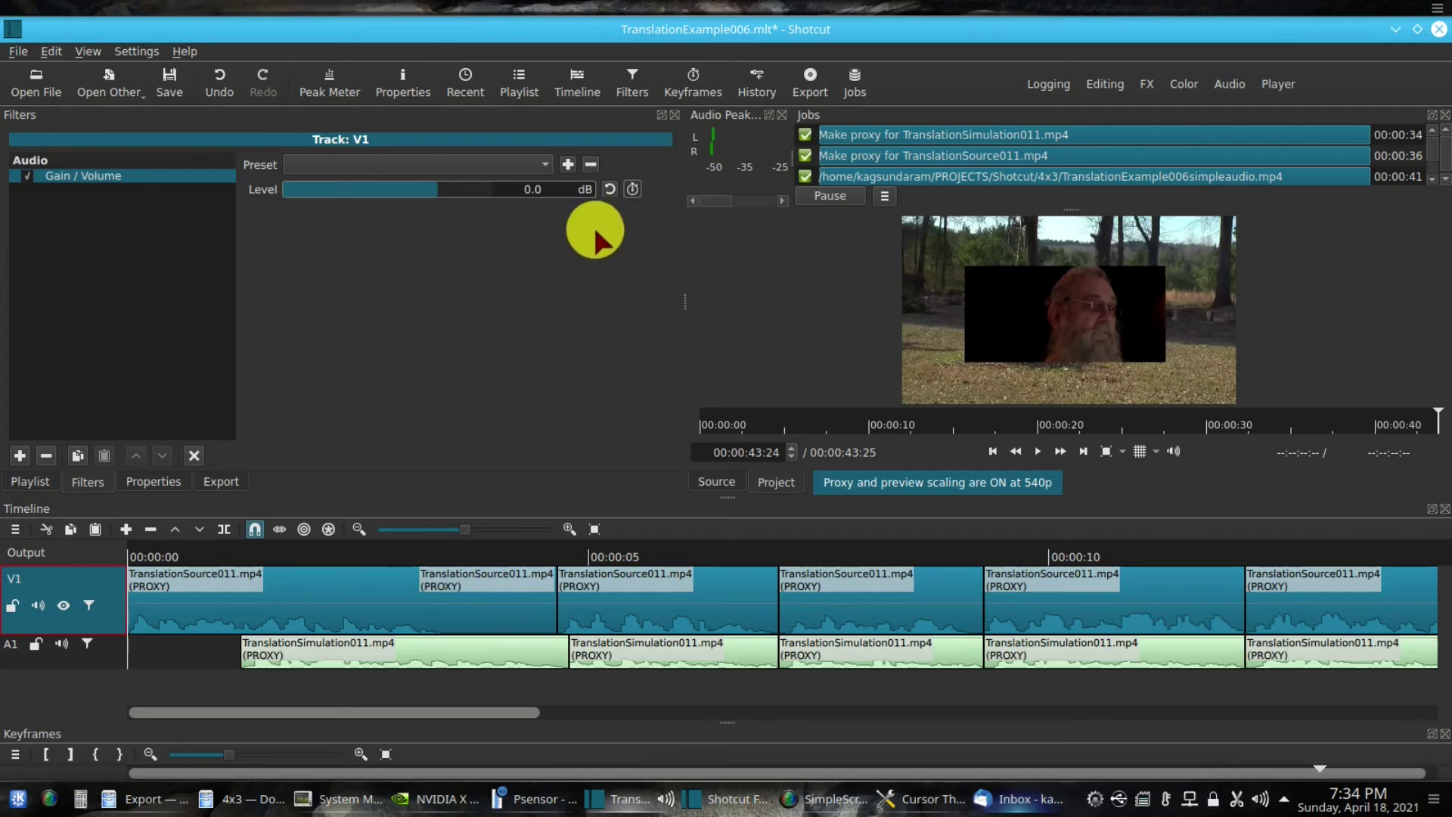
{"action": "left_click", "coordinate": [633, 189]}
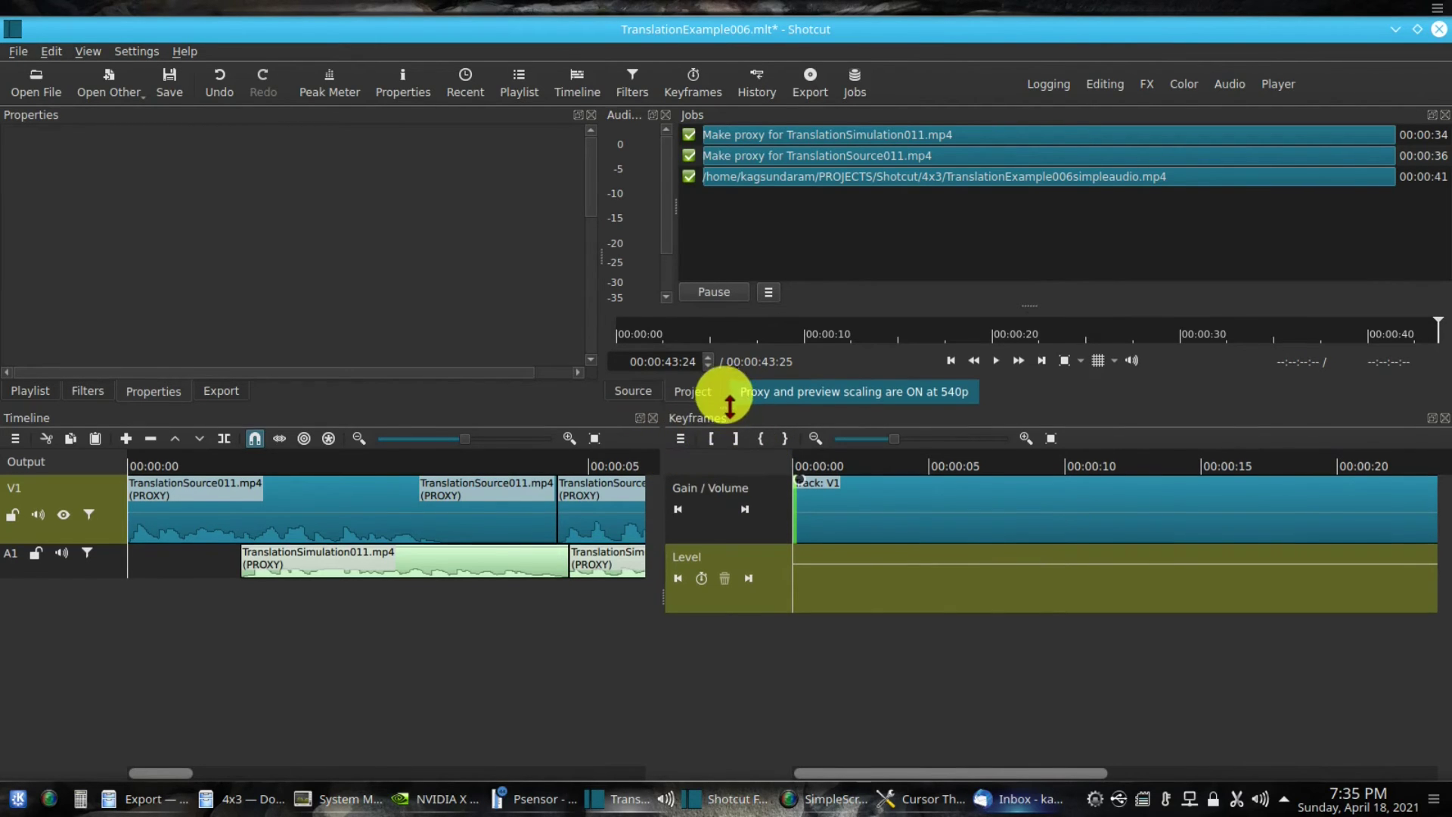
- Add level keyframes to the V1 Gain / Volume filter at 00:00:07:00, 00:00:00:00 and 00:00:01:08
{"action": "left_click_drag", "start_coordinate": [722, 407], "coordinate": [722, 527]}
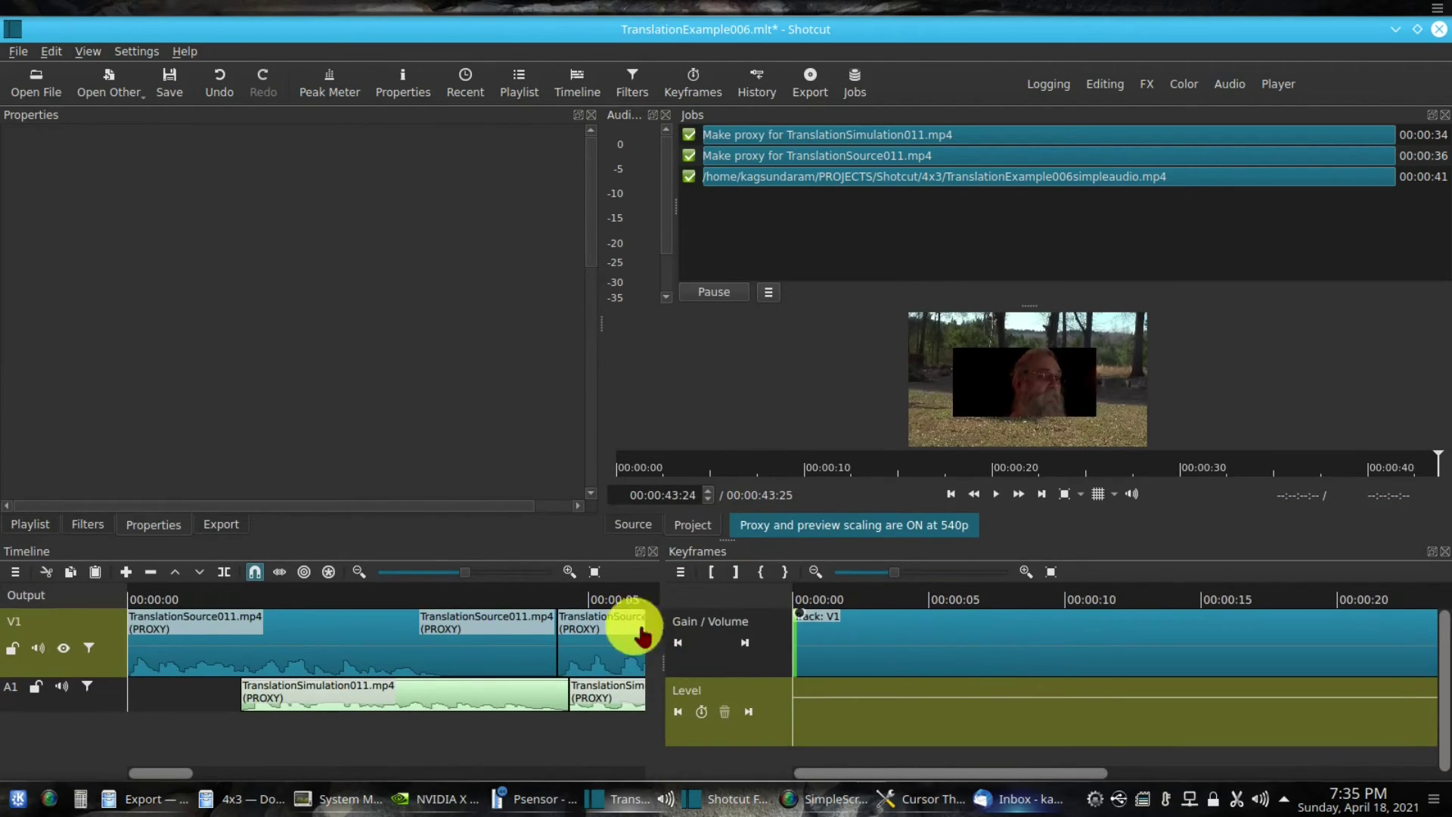
{"action": "left_click_drag", "start_coordinate": [186, 775], "coordinate": [212, 777]}
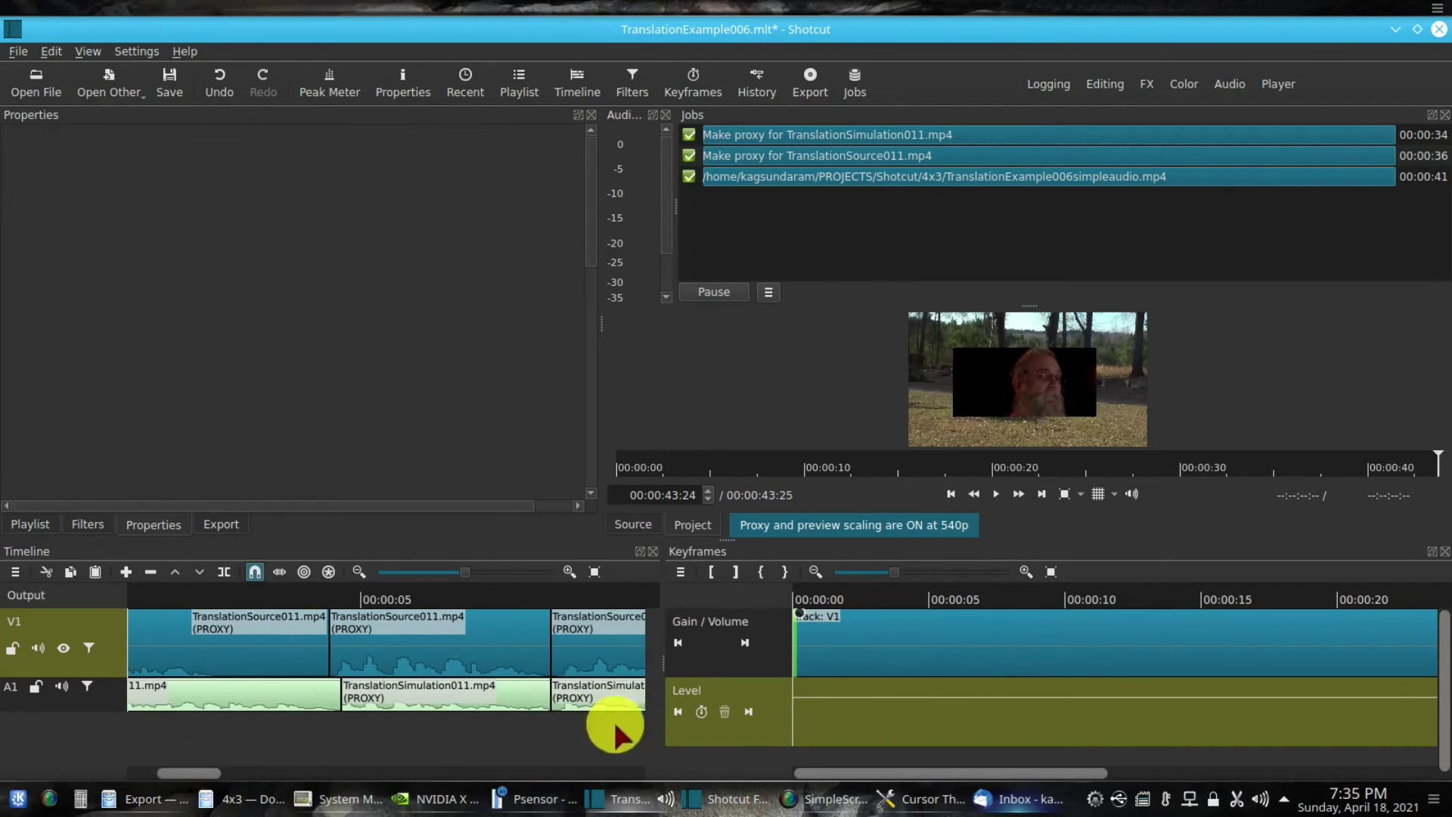
{"action": "left_click", "coordinate": [544, 588]}
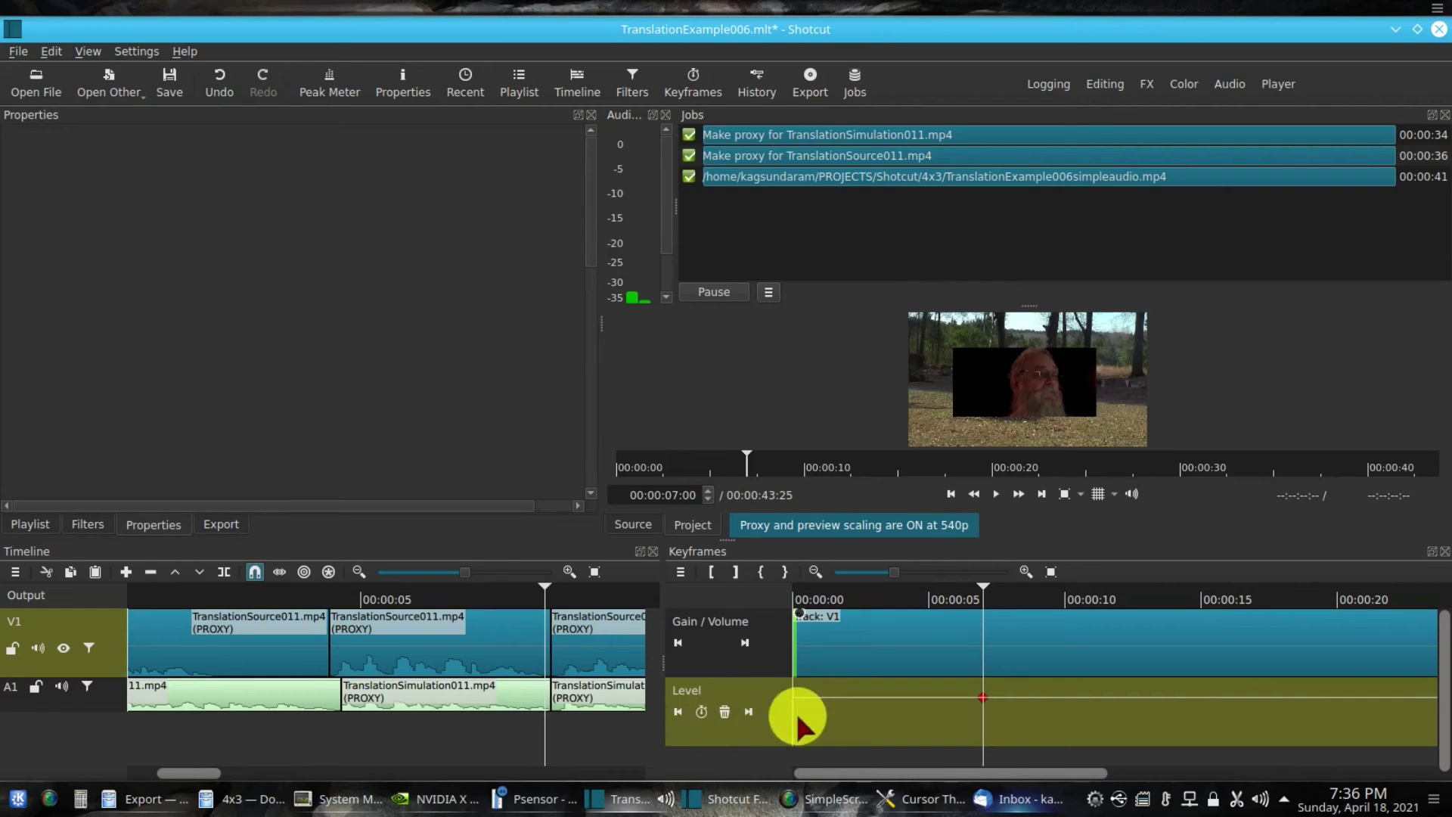
{"action": "left_click", "coordinate": [681, 643]}
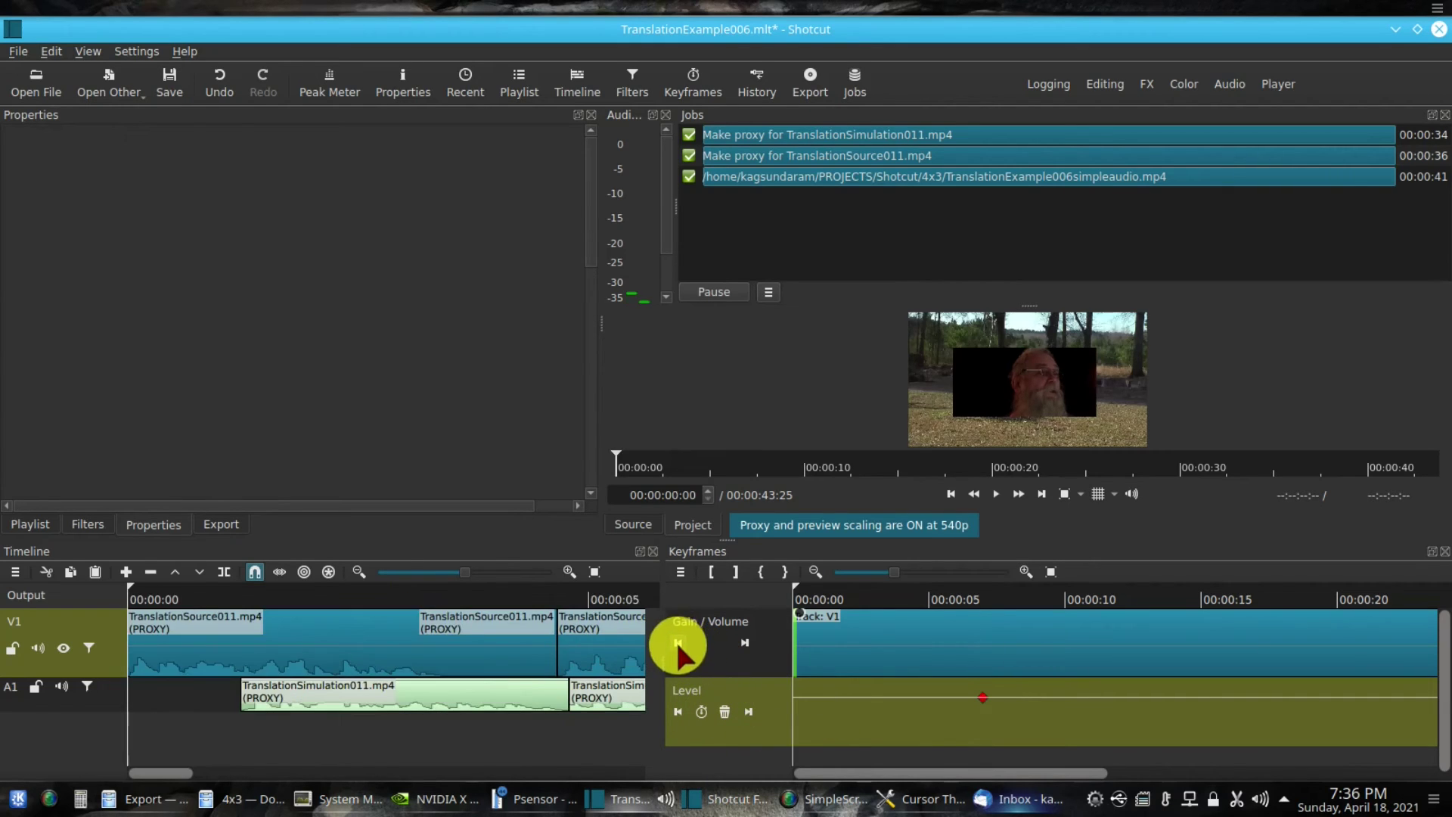
{"action": "left_click", "coordinate": [701, 711]}
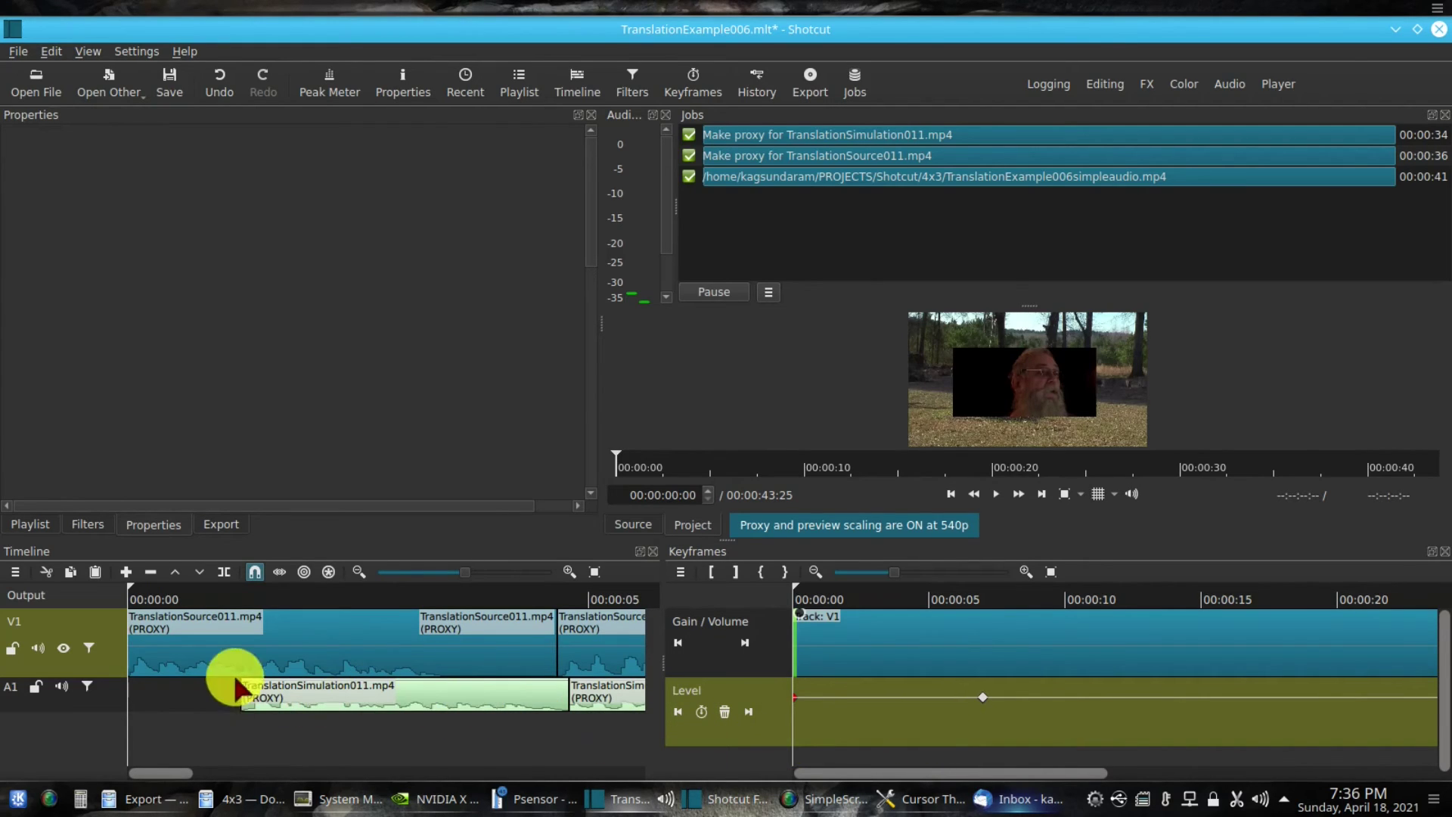
{"action": "left_click", "coordinate": [243, 592]}
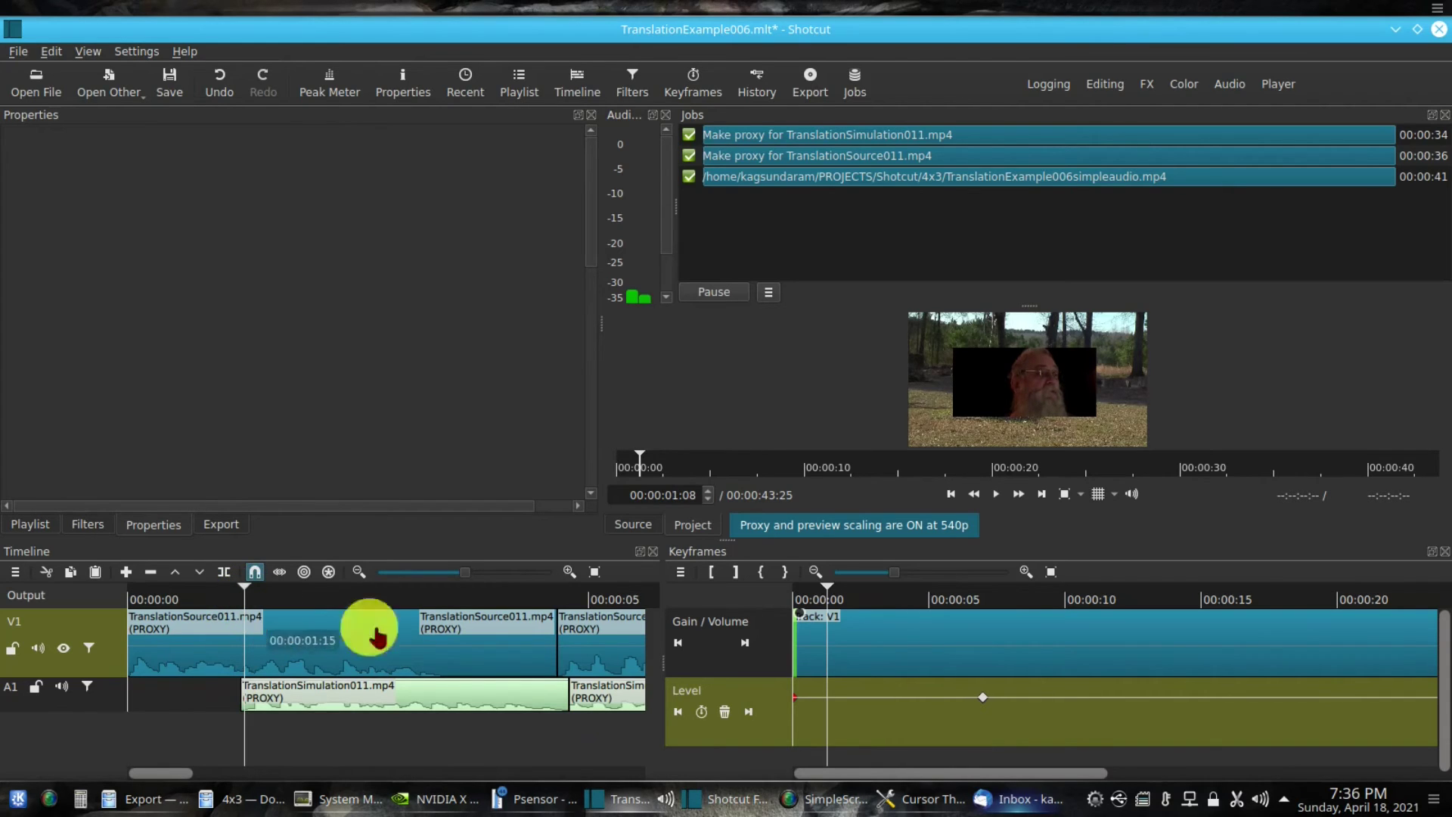
{"action": "left_click", "coordinate": [697, 710]}
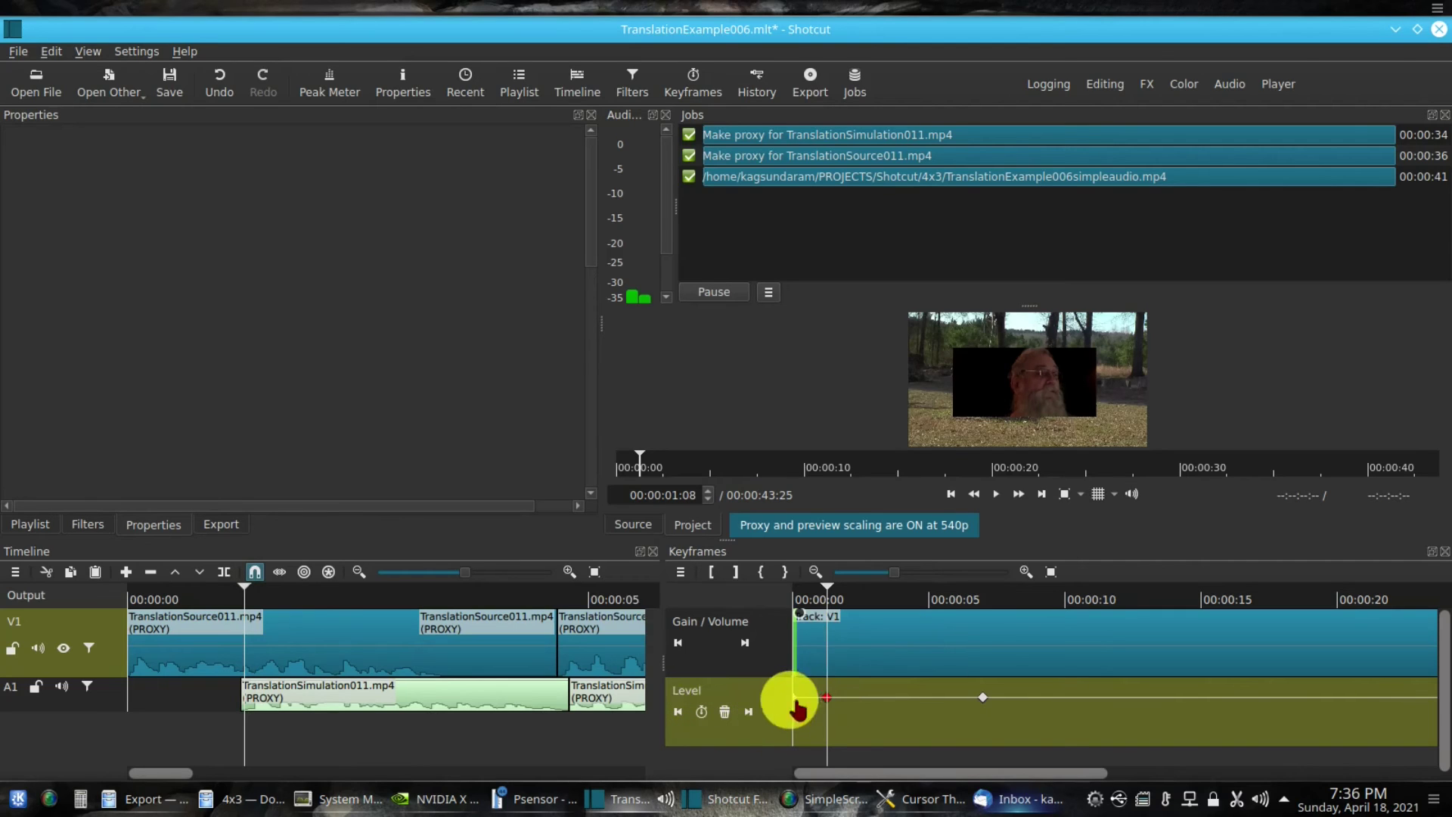
- Set the V1 gain level to -69.1 dB at the 00:00:07:00 keyframe and -69.5 dB at the end of the track
{"action": "left_click", "coordinate": [747, 712]}
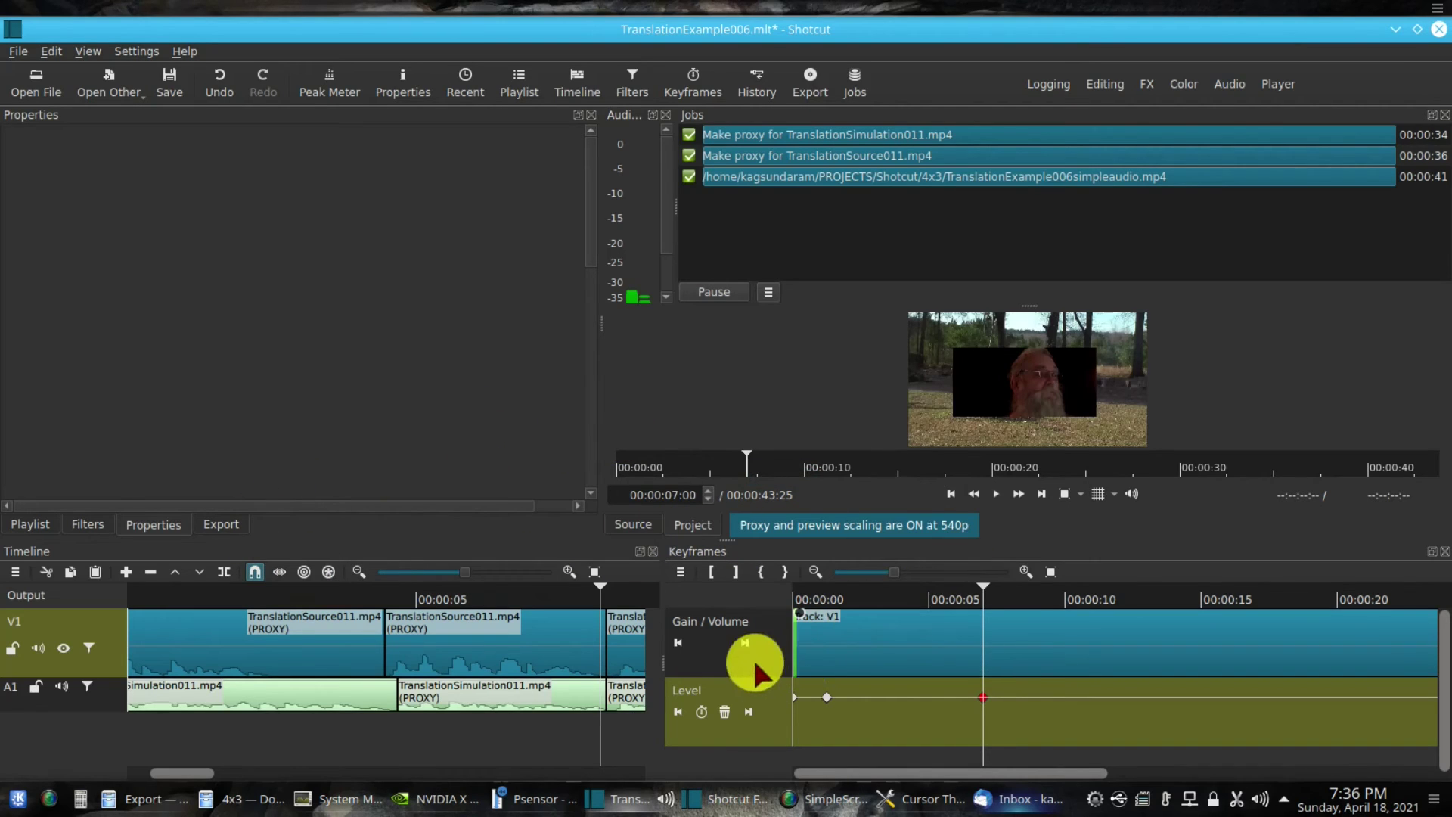
{"action": "left_click", "coordinate": [88, 522]}
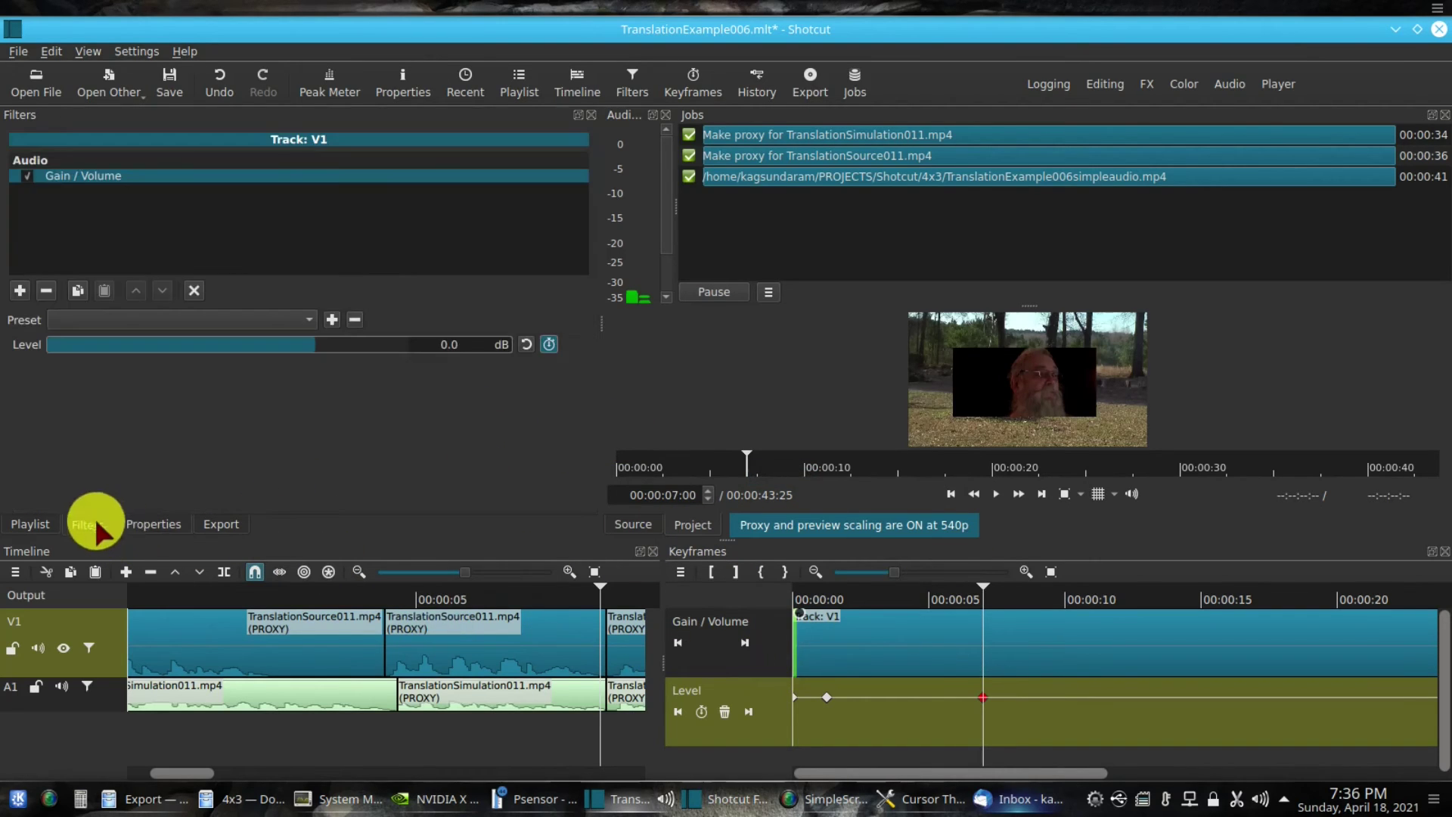
{"action": "left_click", "coordinate": [606, 288]}
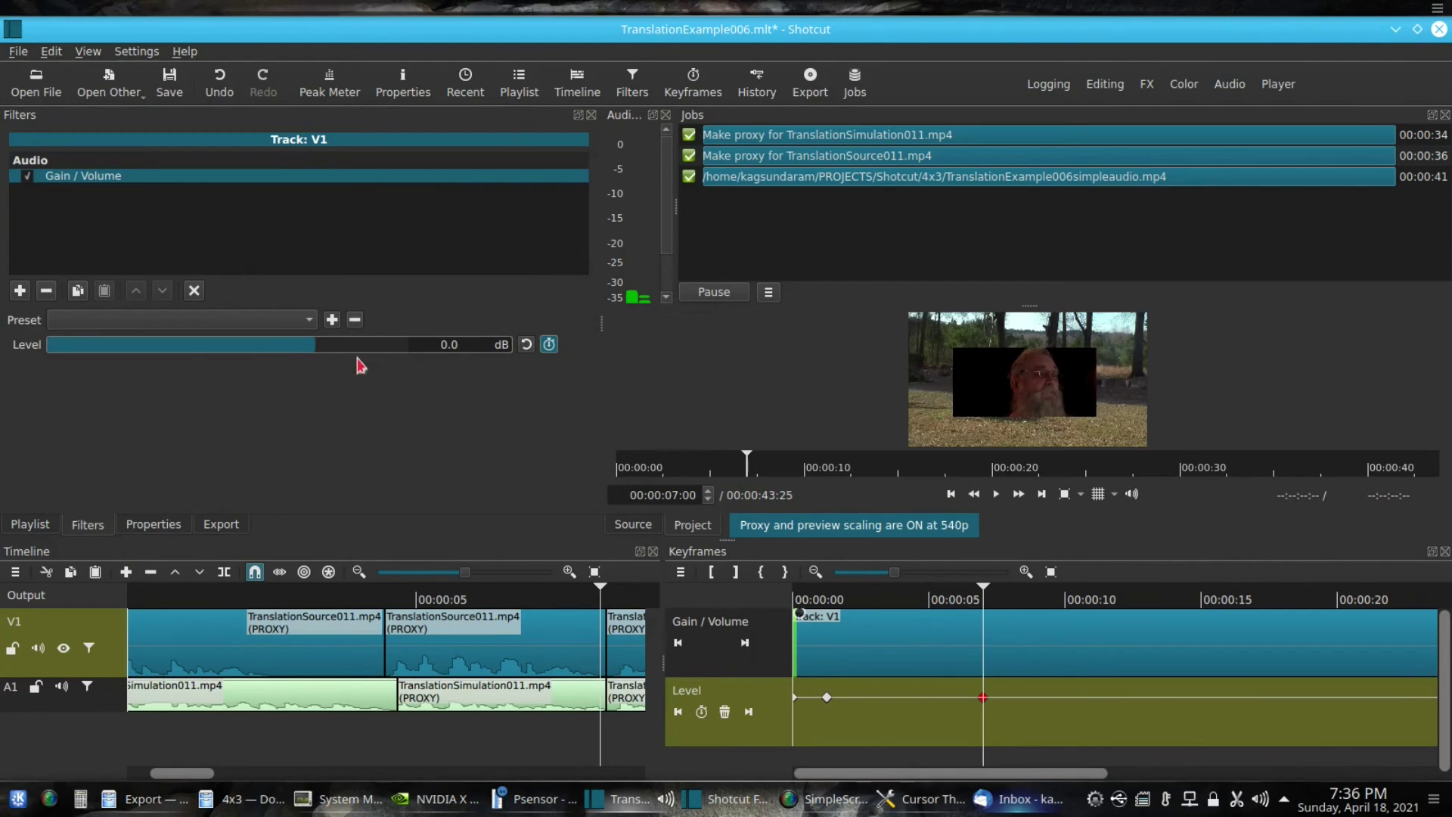
{"action": "left_click", "coordinate": [51, 346]}
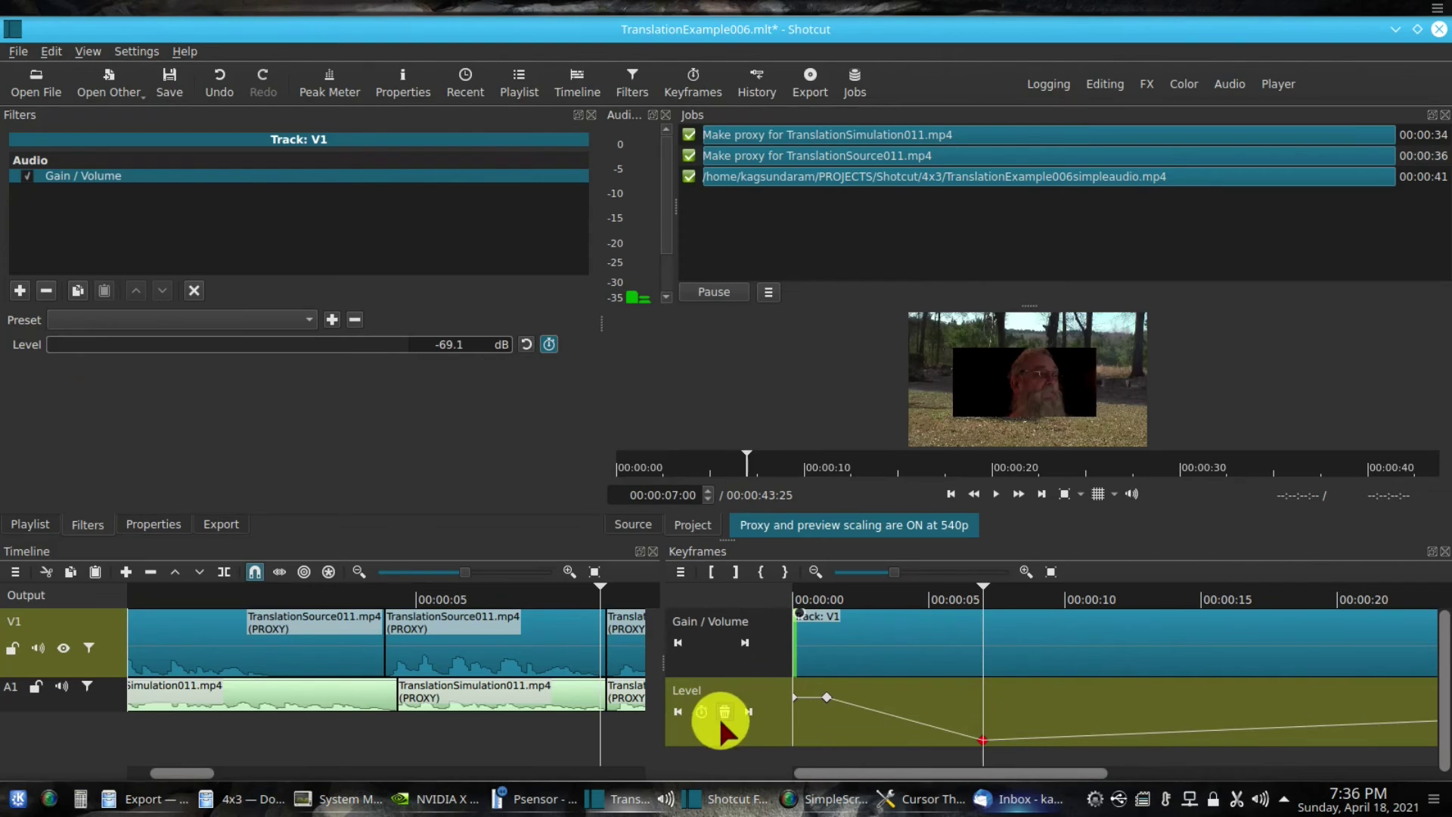
{"action": "left_click", "coordinate": [744, 642]}
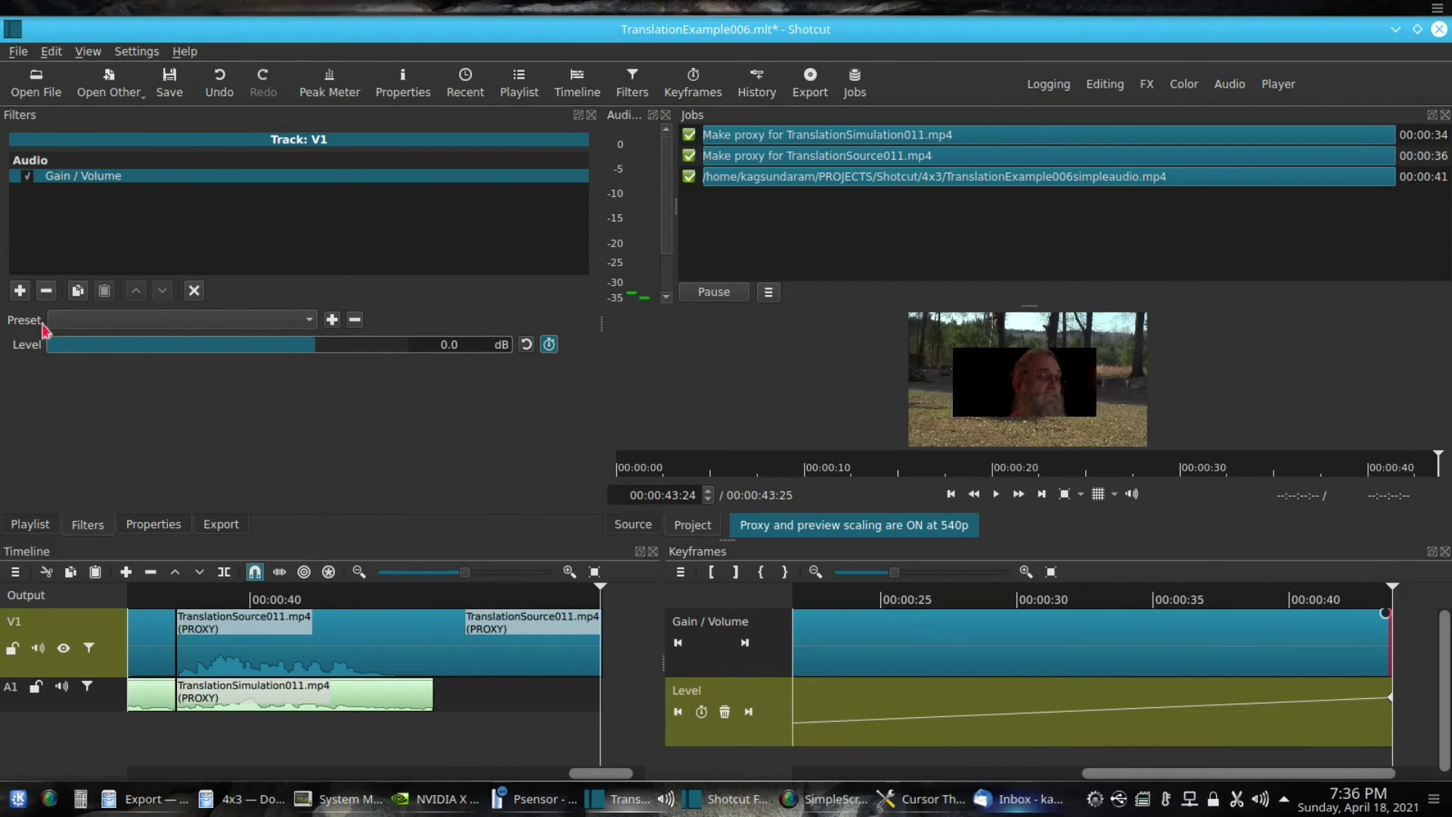
{"action": "left_click", "coordinate": [48, 344]}
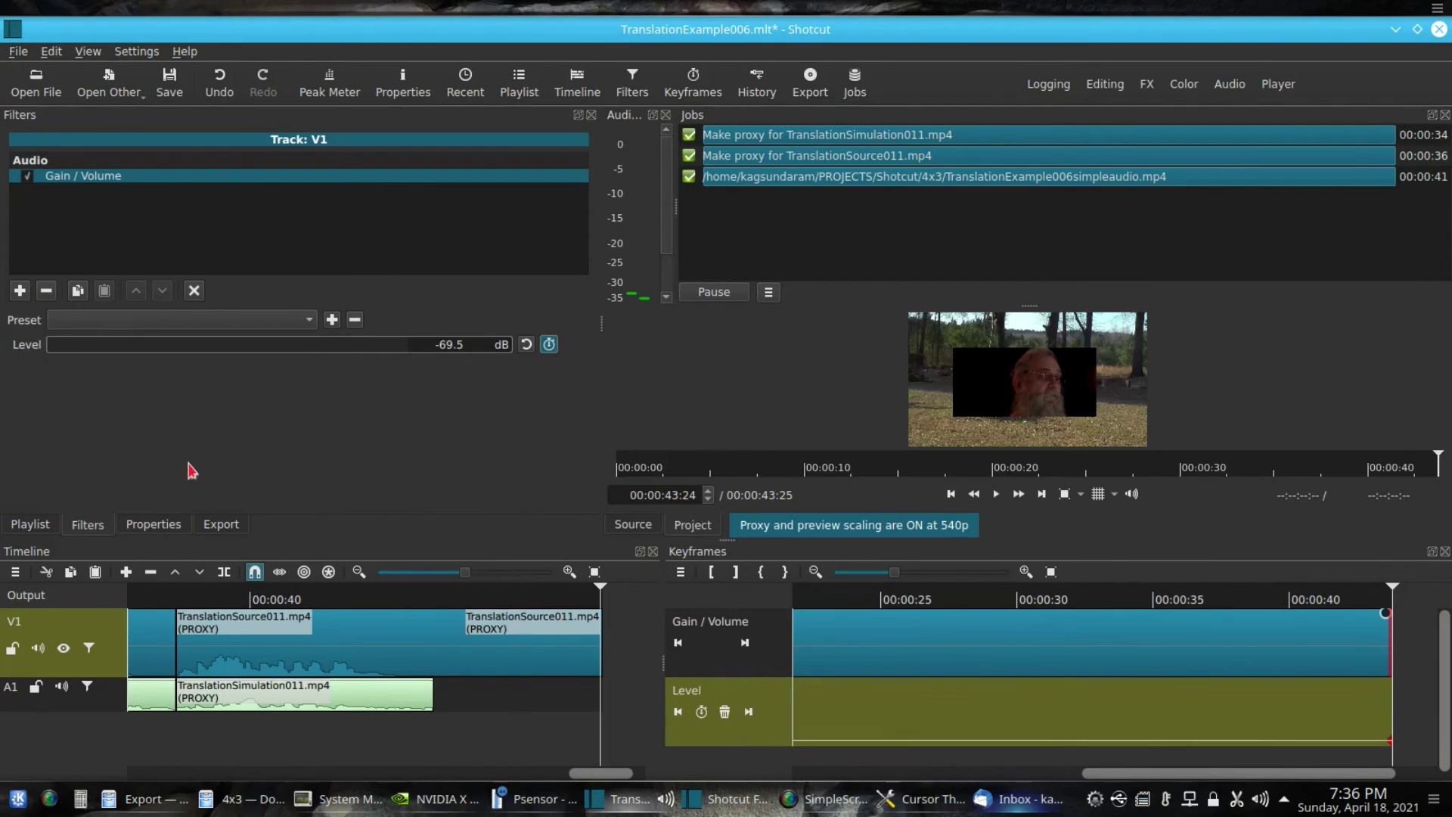
- Review the gain curve's opening section and play the timeline from 00:00:00:00 to check the source audio fade
{"action": "left_click_drag", "start_coordinate": [1126, 773], "coordinate": [740, 763]}
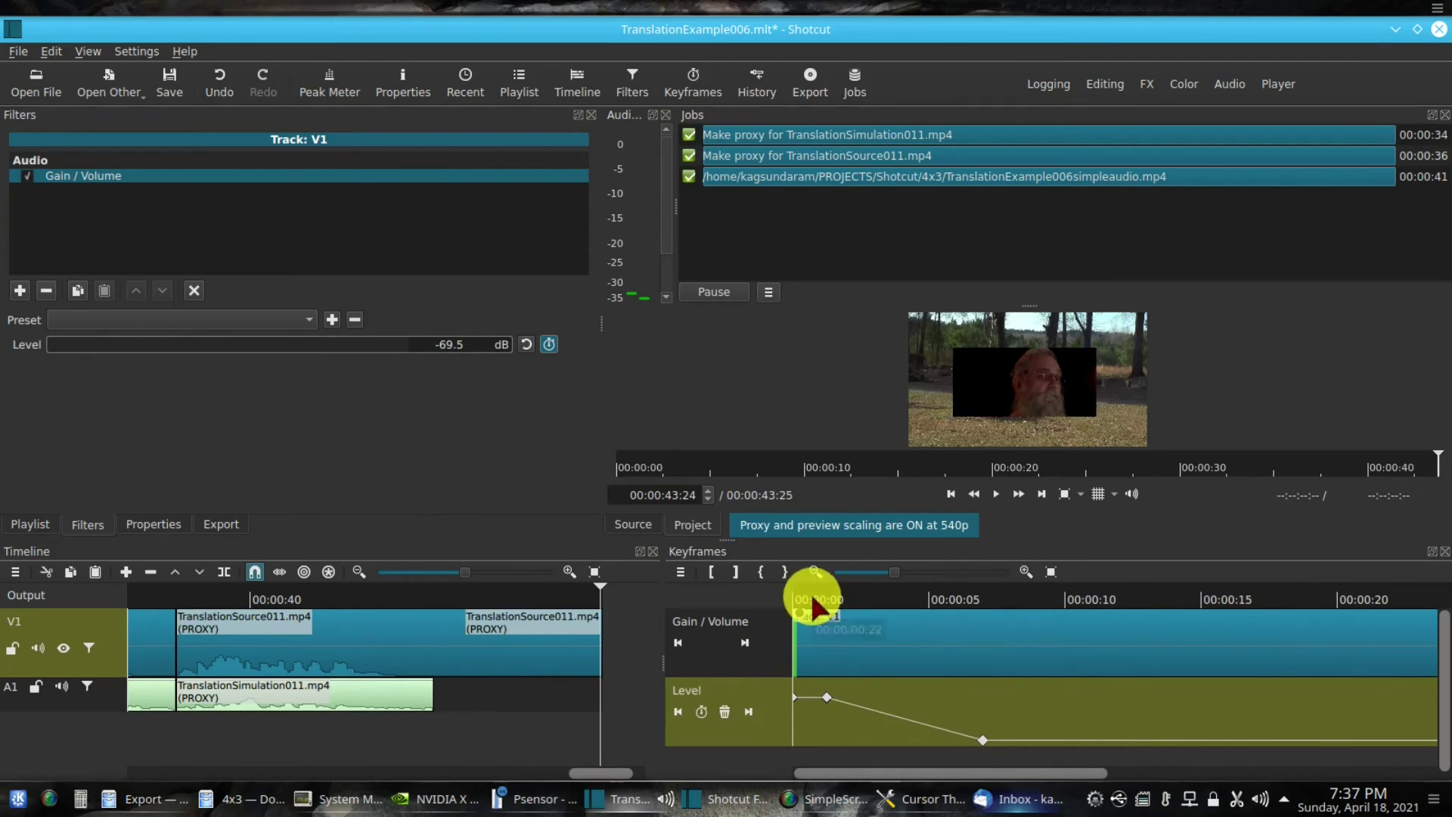
{"action": "left_click", "coordinate": [871, 650]}
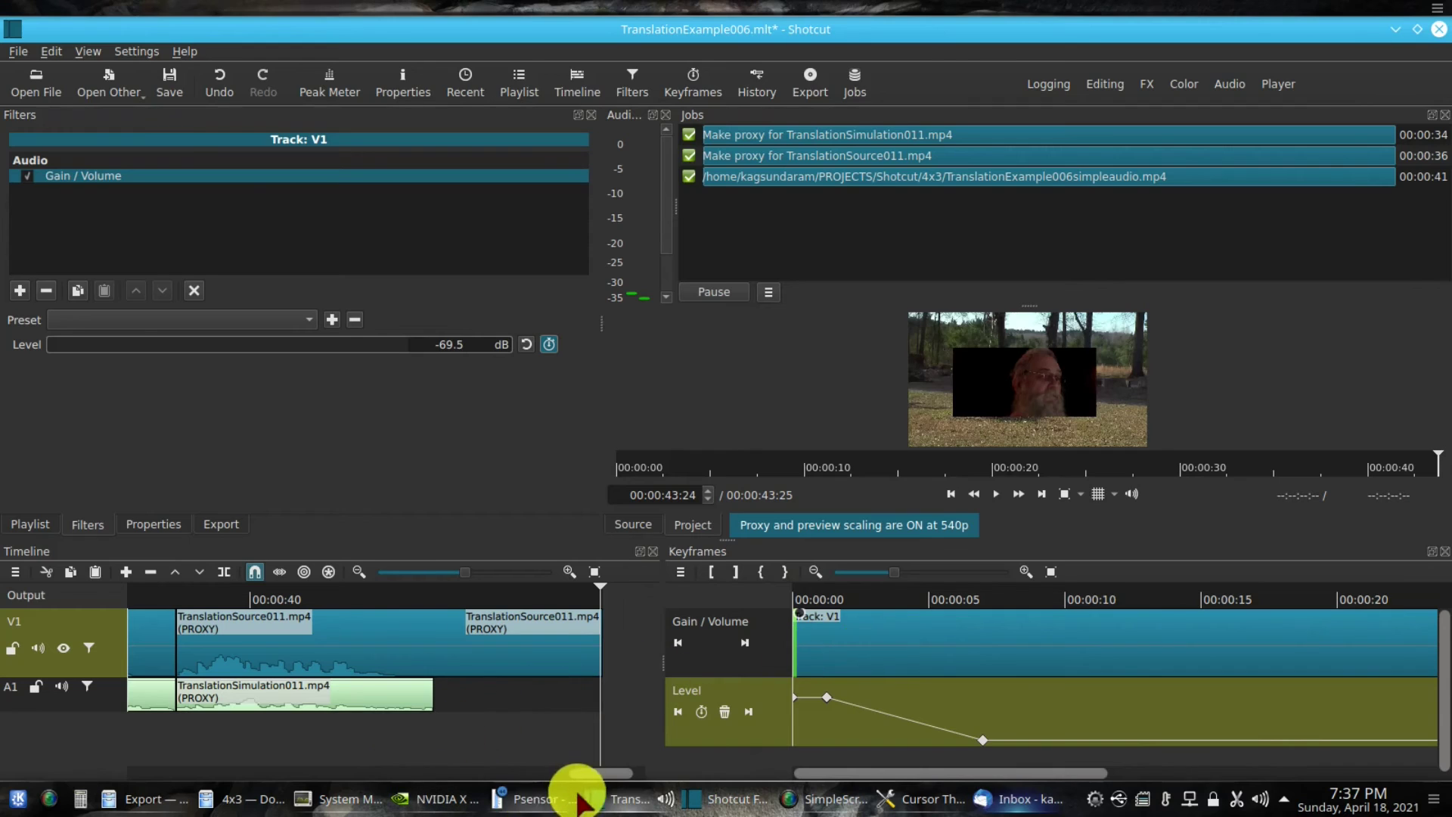
{"action": "left_click_drag", "start_coordinate": [604, 773], "coordinate": [129, 774]}
{"action": "left_click", "coordinate": [174, 660]}
{"action": "left_click", "coordinate": [178, 639]}
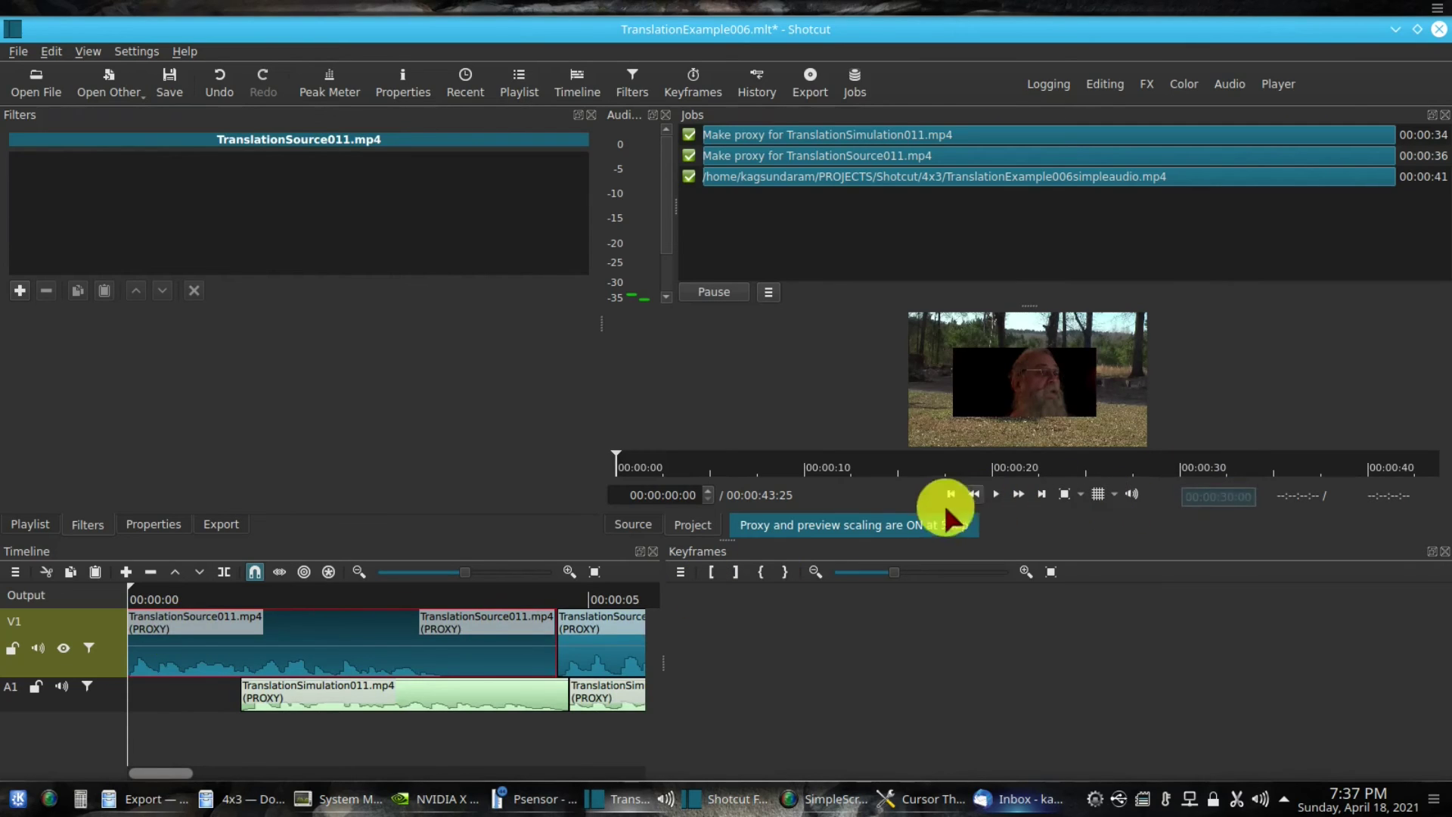
{"action": "left_click", "coordinate": [996, 493]}
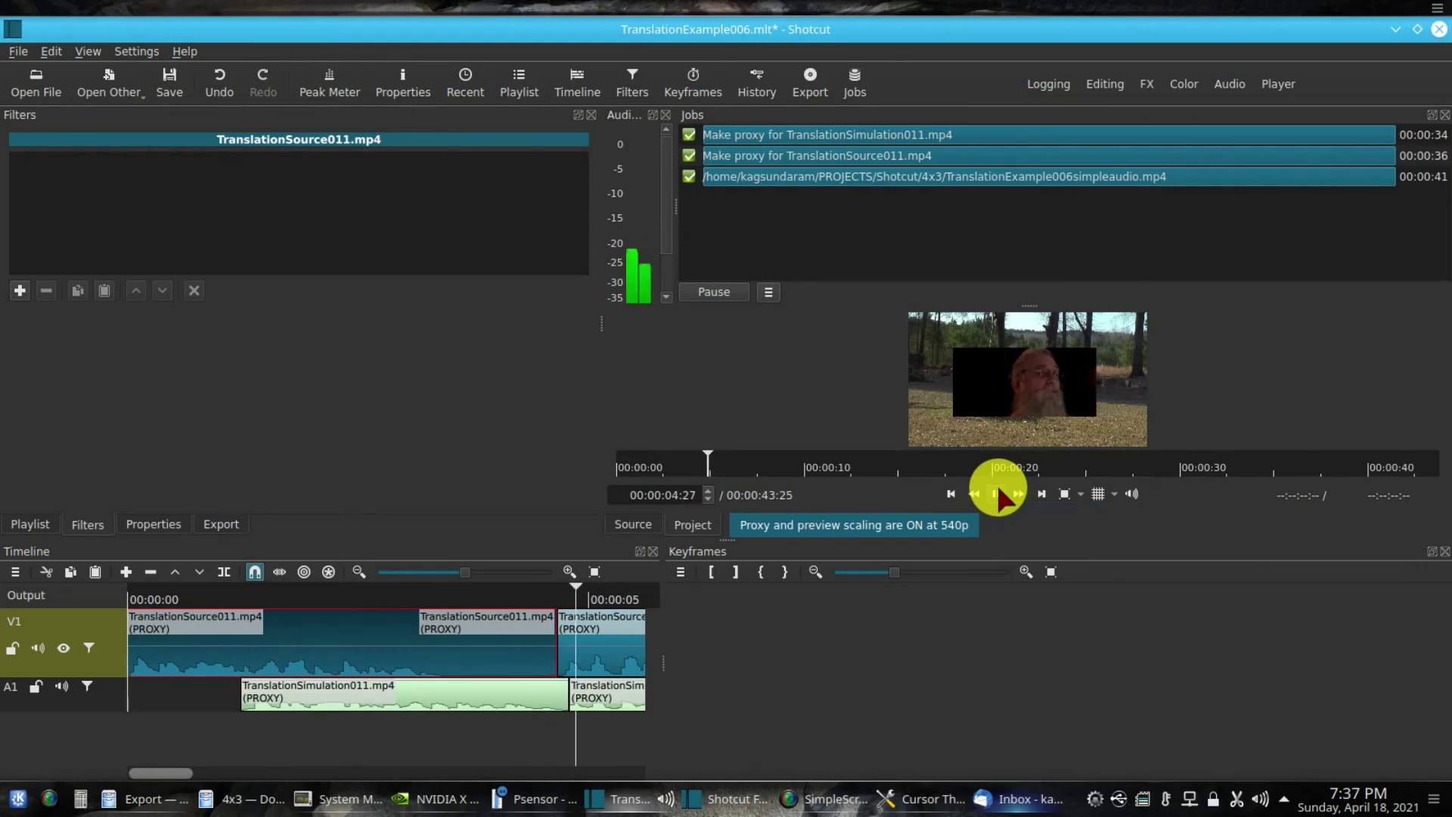
{"action": "left_click", "coordinate": [996, 493]}
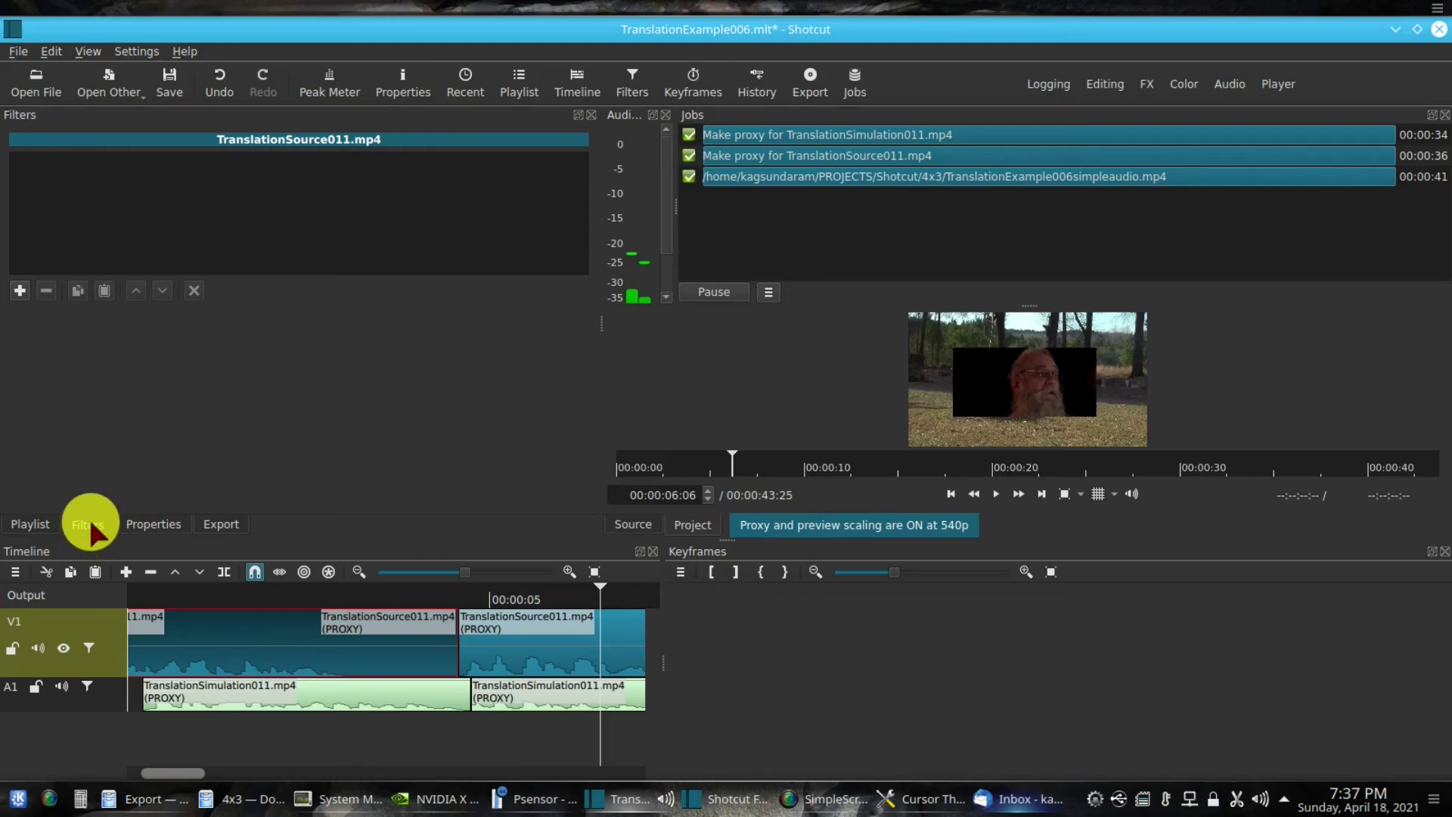
- Add a V1 Gain / Volume keyframe at 00:00:05:02, raise it close to the starting level, and play back the fade
{"action": "double_click", "coordinate": [110, 629]}
{"action": "left_click", "coordinate": [110, 652]}
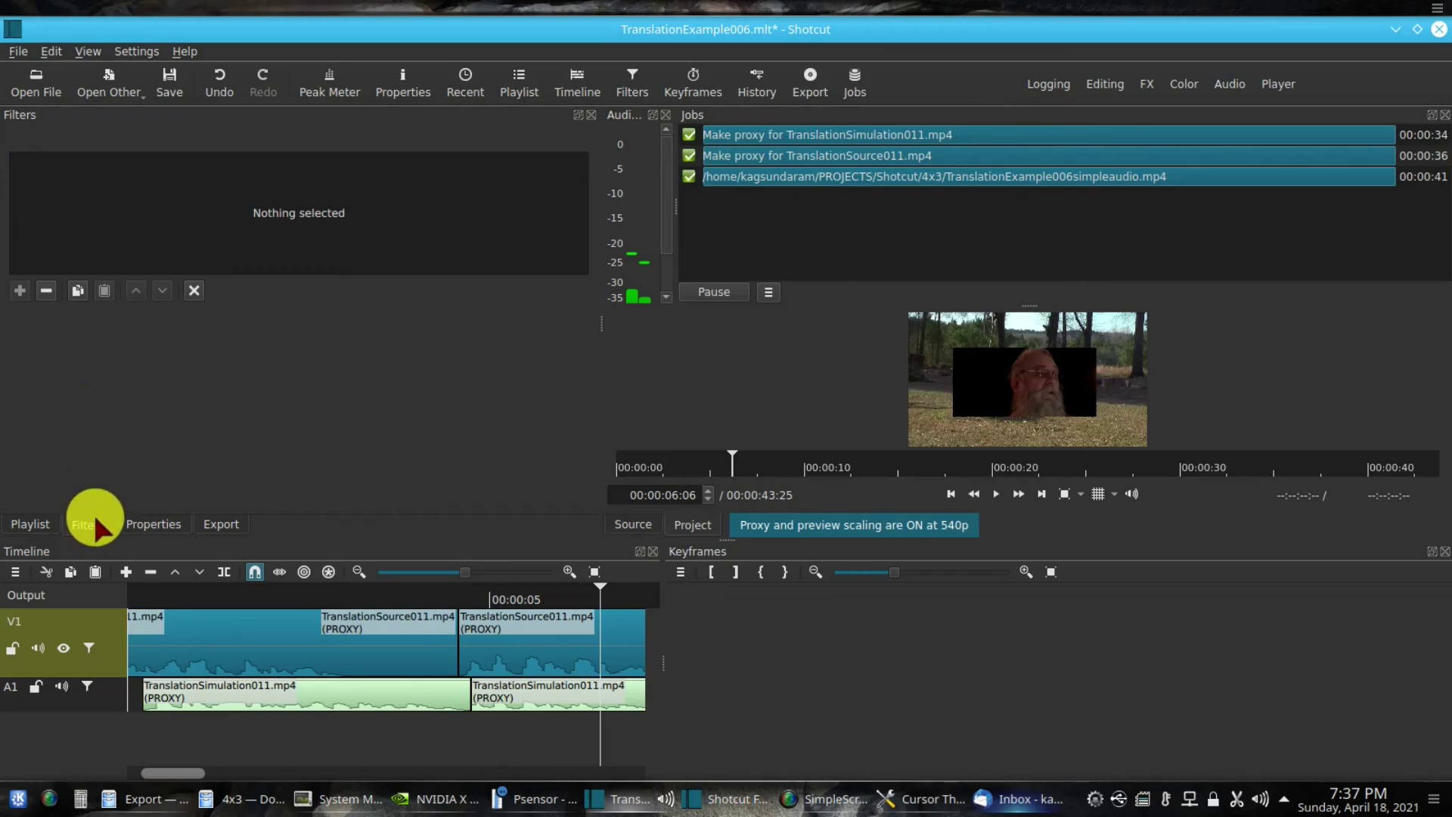
{"action": "left_click", "coordinate": [115, 671]}
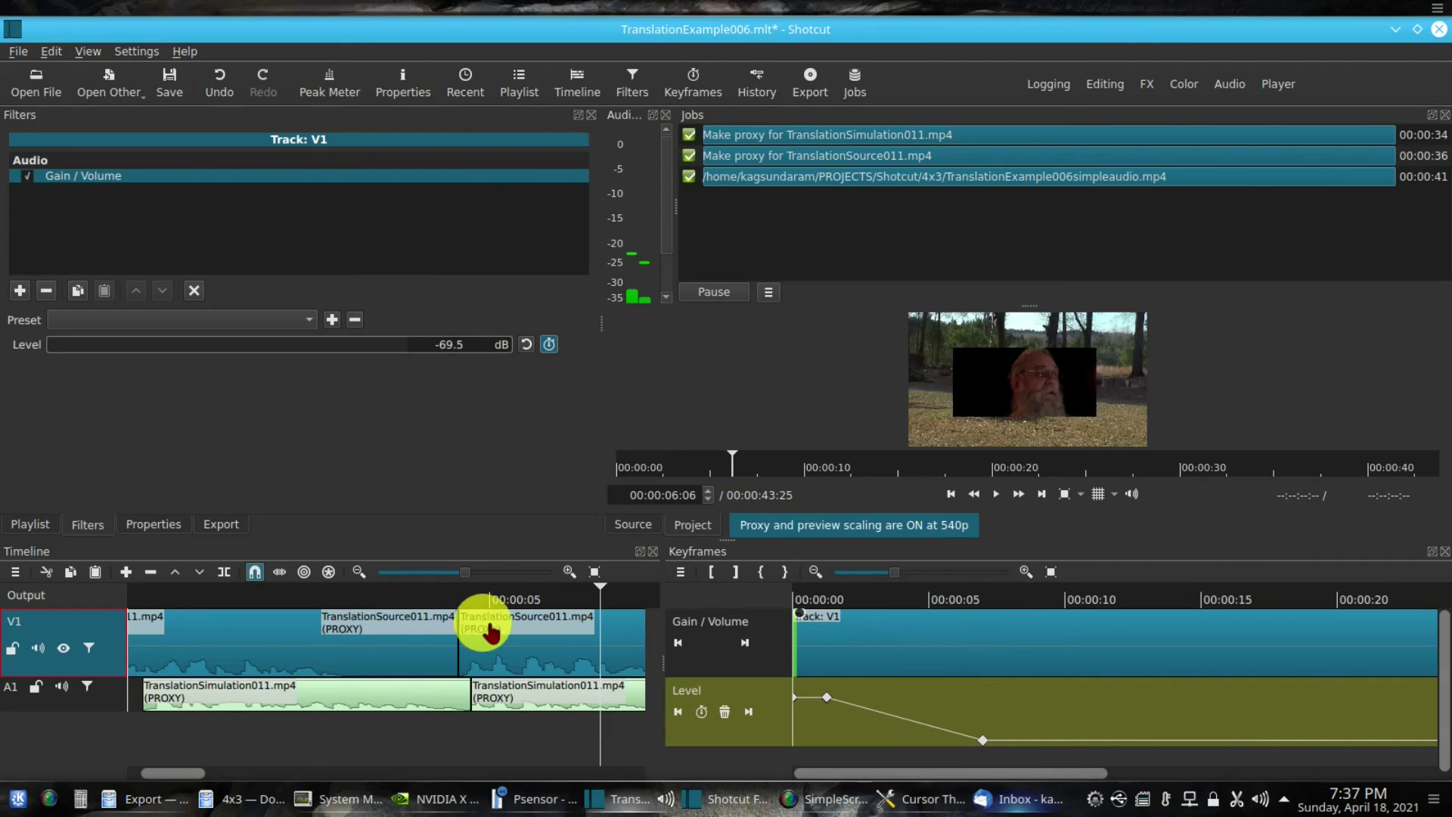
{"action": "left_click", "coordinate": [470, 594]}
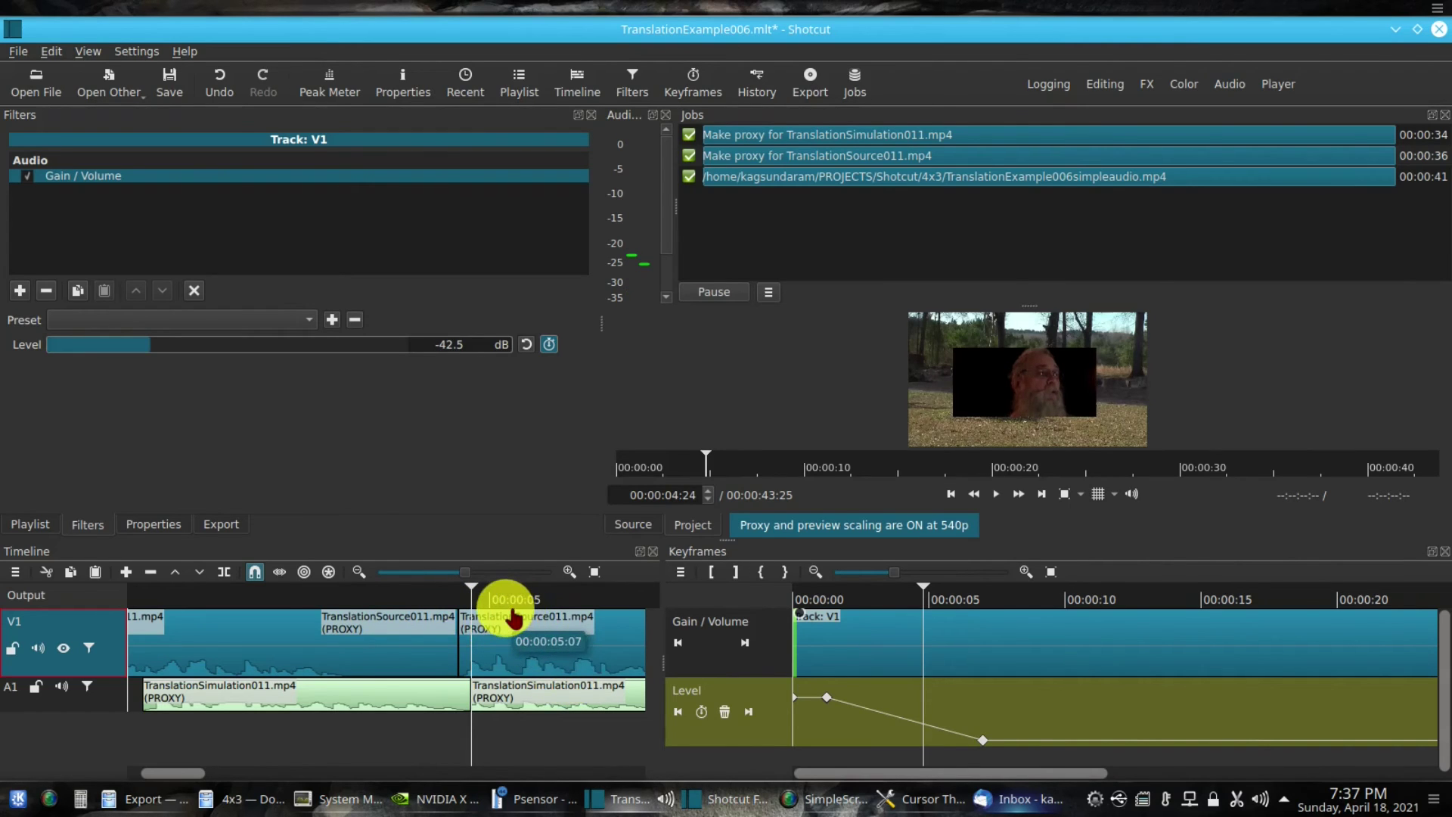
{"action": "left_click", "coordinate": [491, 596]}
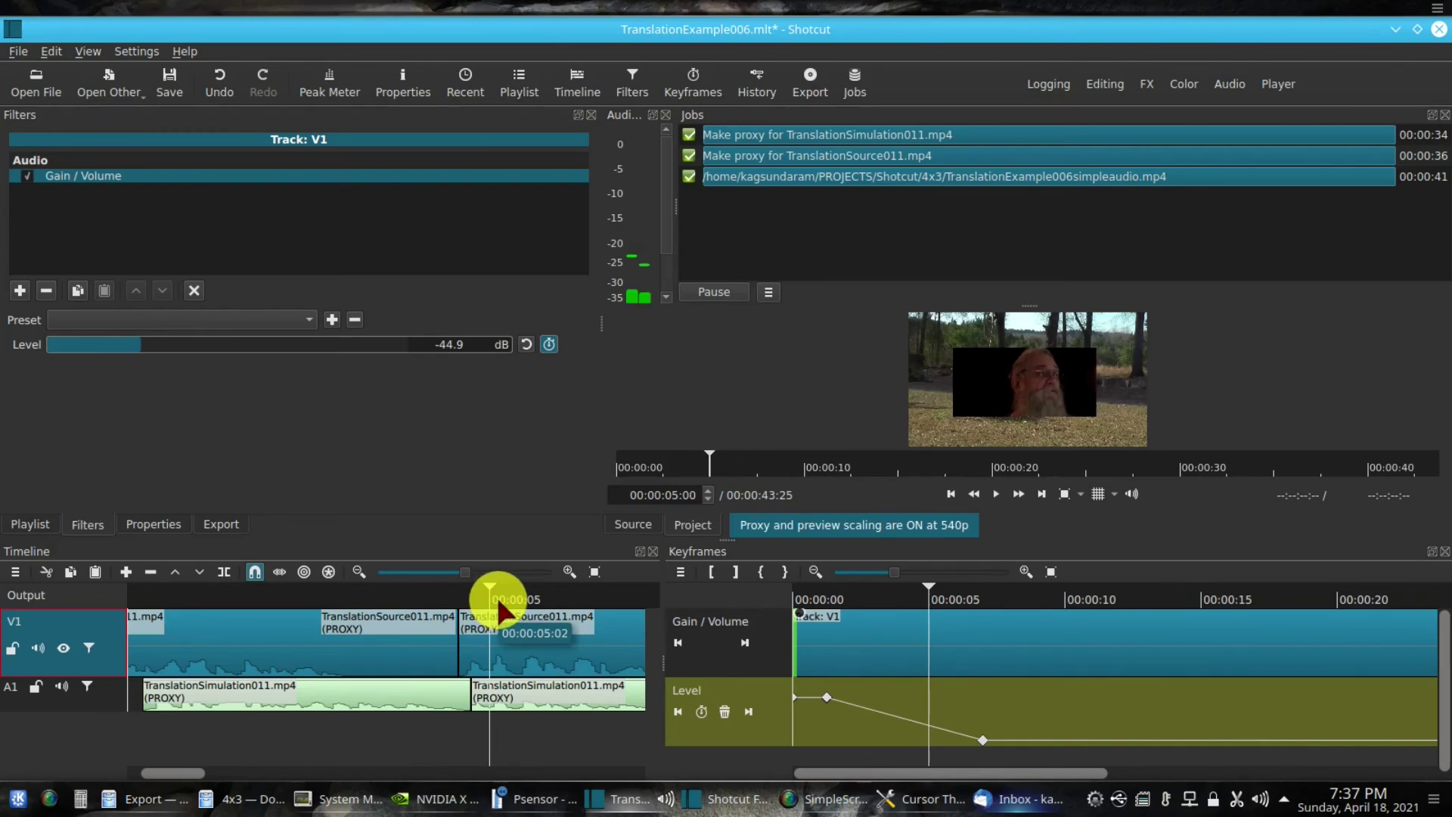
{"action": "left_click", "coordinate": [500, 603]}
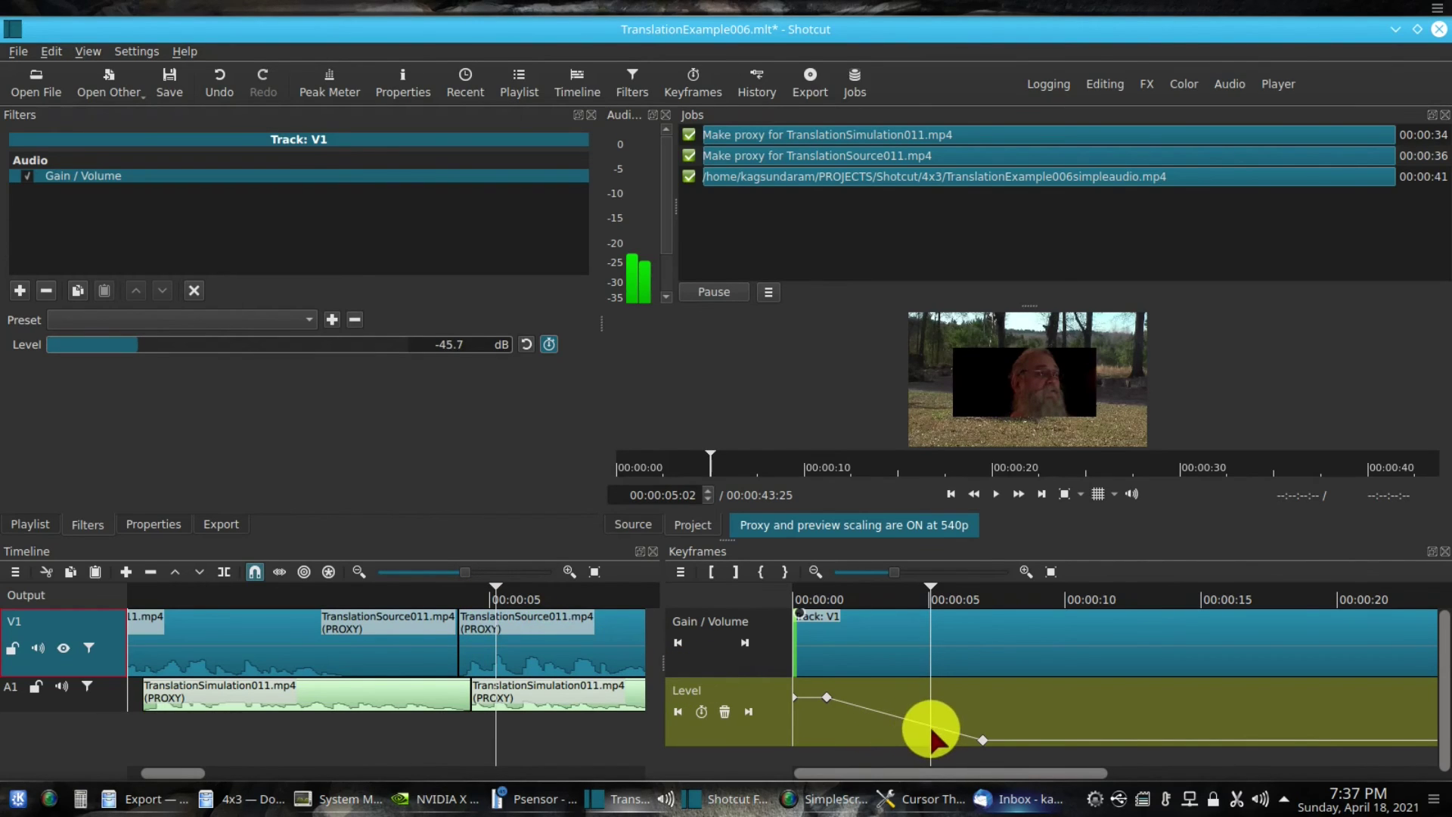
{"action": "left_click", "coordinate": [701, 703]}
{"action": "left_click_drag", "start_coordinate": [922, 727], "coordinate": [928, 700]}
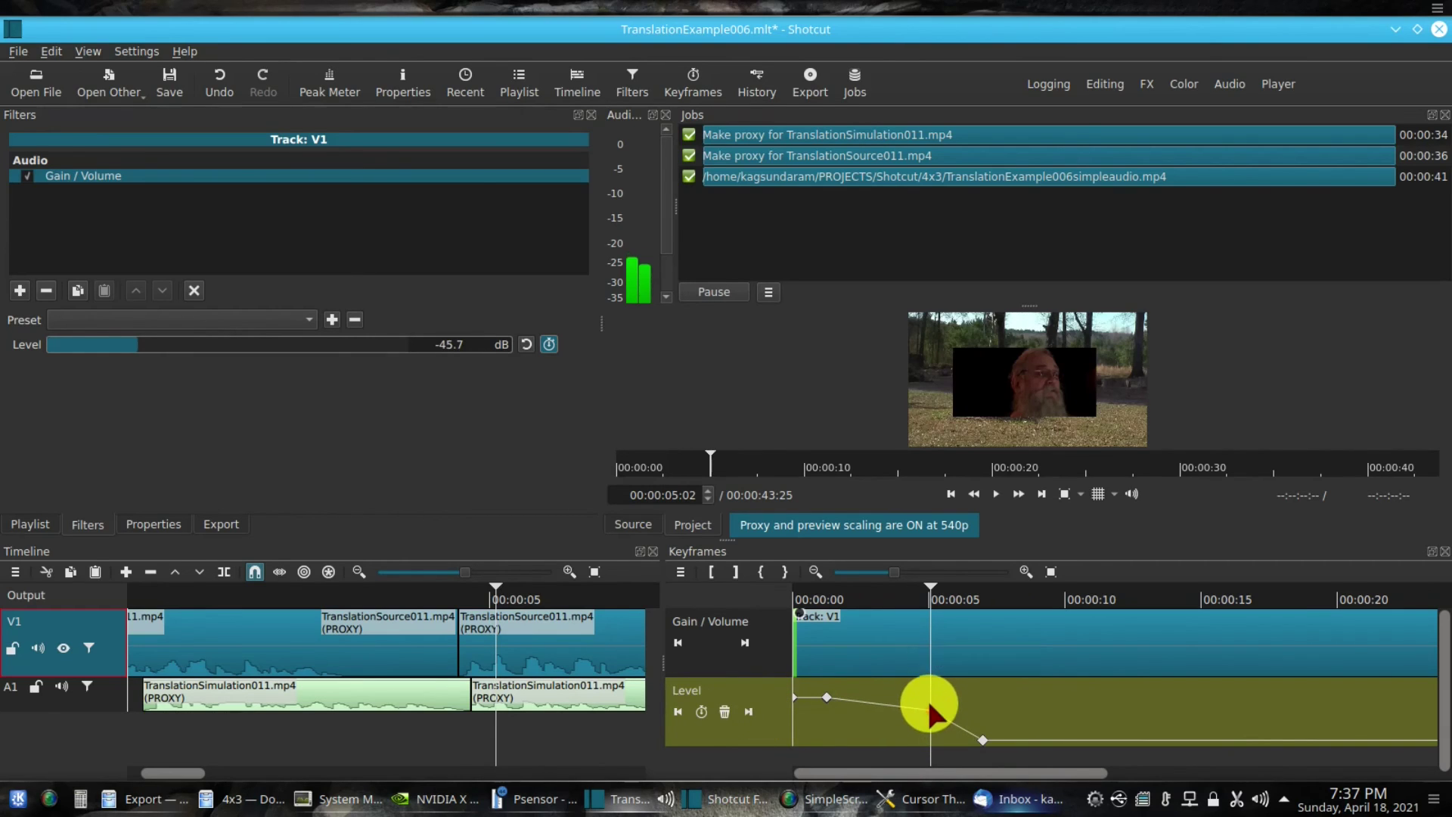
{"action": "left_click", "coordinate": [835, 599]}
{"action": "left_click", "coordinate": [996, 499]}
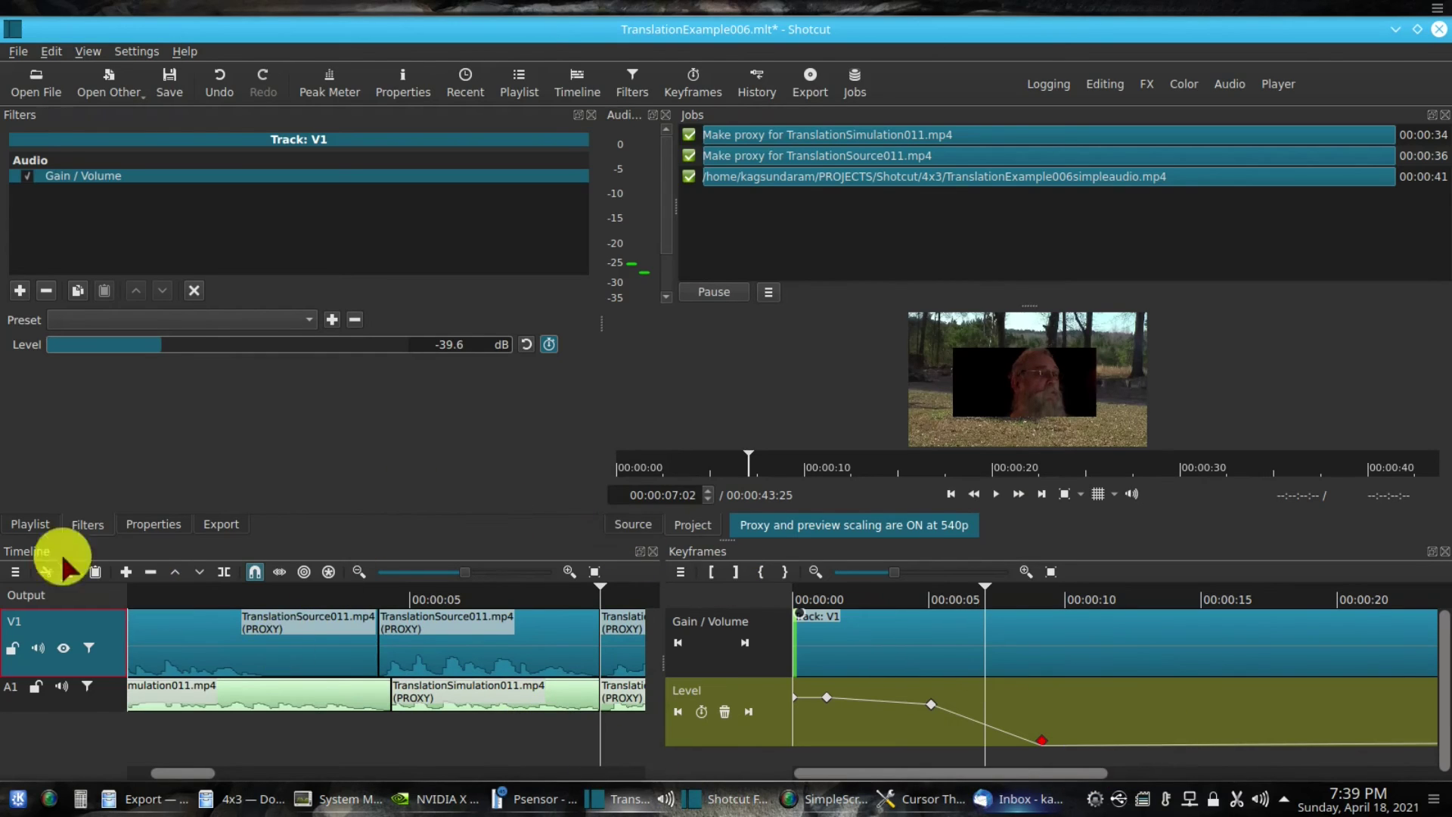
- Export the timeline as TranslationExample007-UN.mp4 into the TranslationExample/Export folder, continuing despite the limited drive space
{"action": "left_click", "coordinate": [225, 525]}
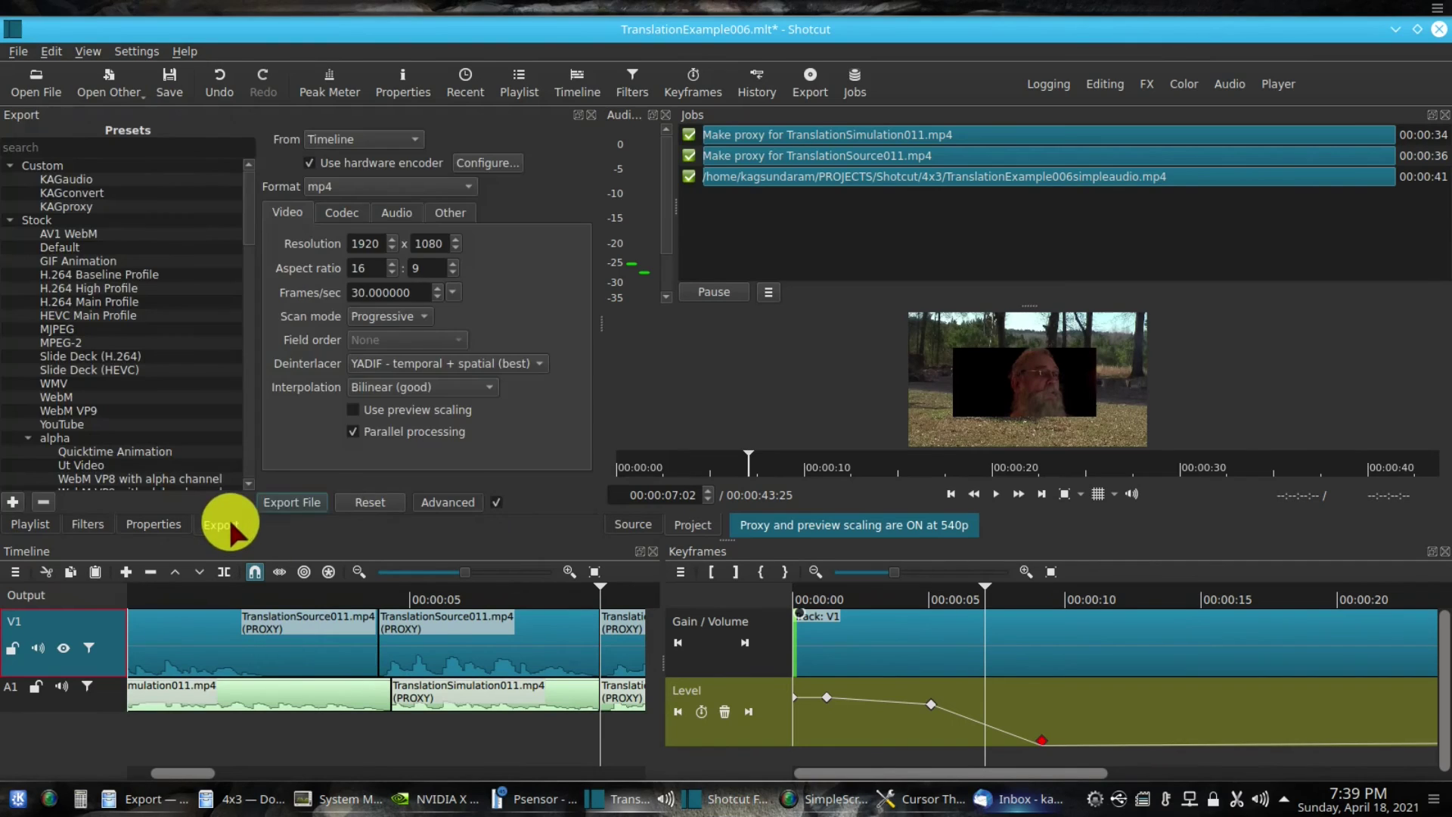
{"action": "left_click", "coordinate": [307, 503]}
{"action": "left_click", "coordinate": [718, 217]}
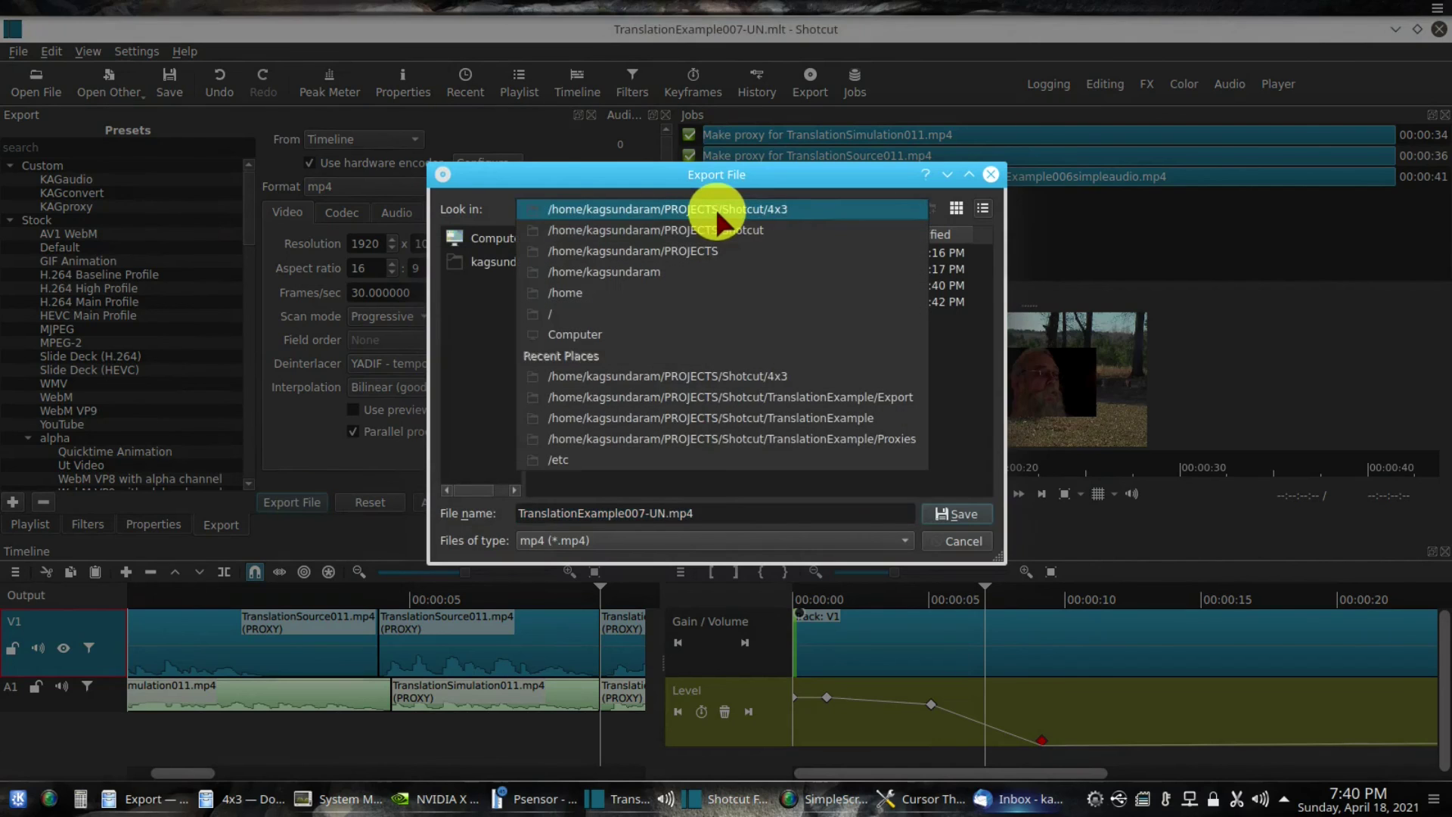
{"action": "left_click", "coordinate": [723, 231]}
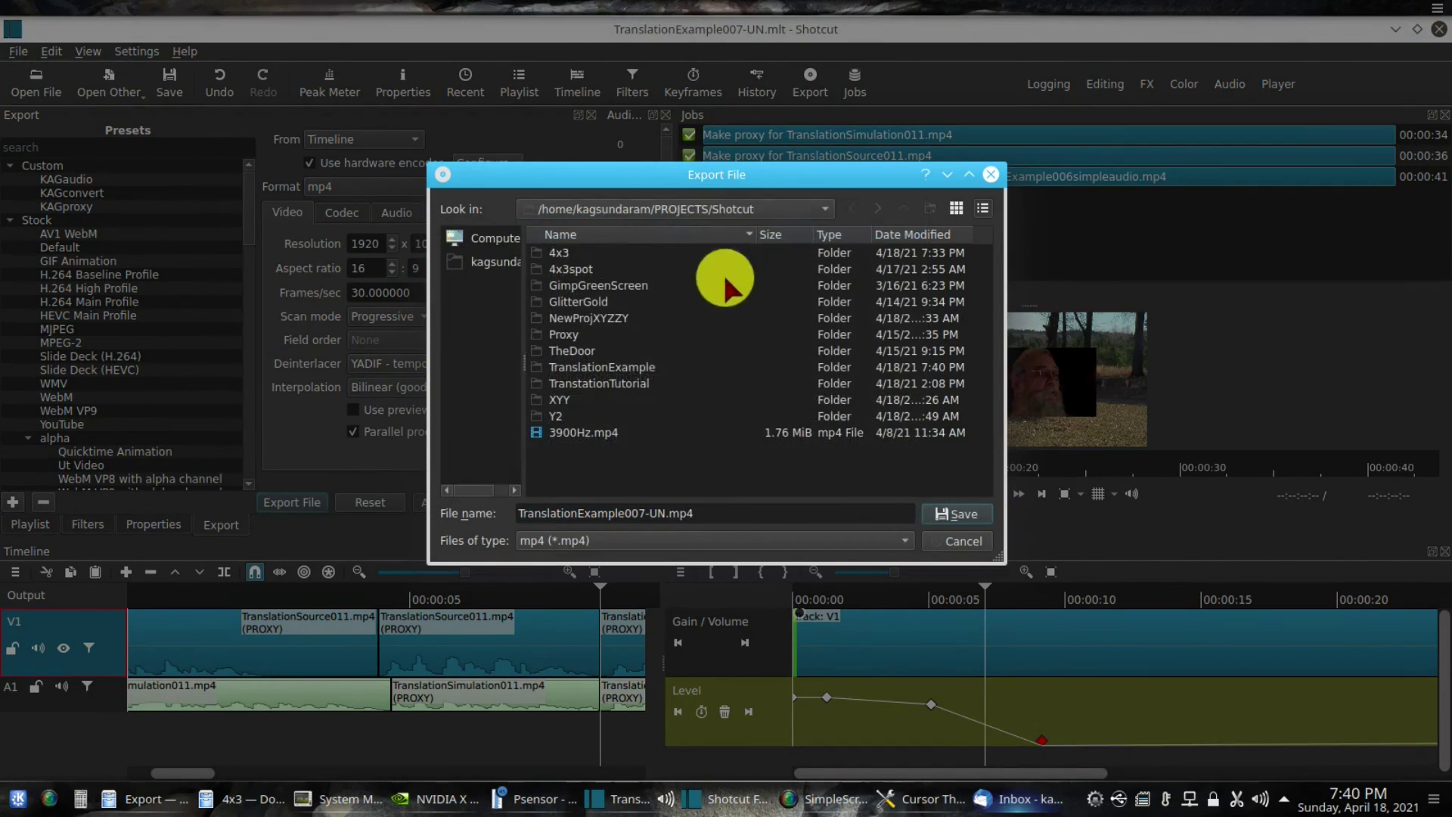
{"action": "double_click", "coordinate": [621, 368]}
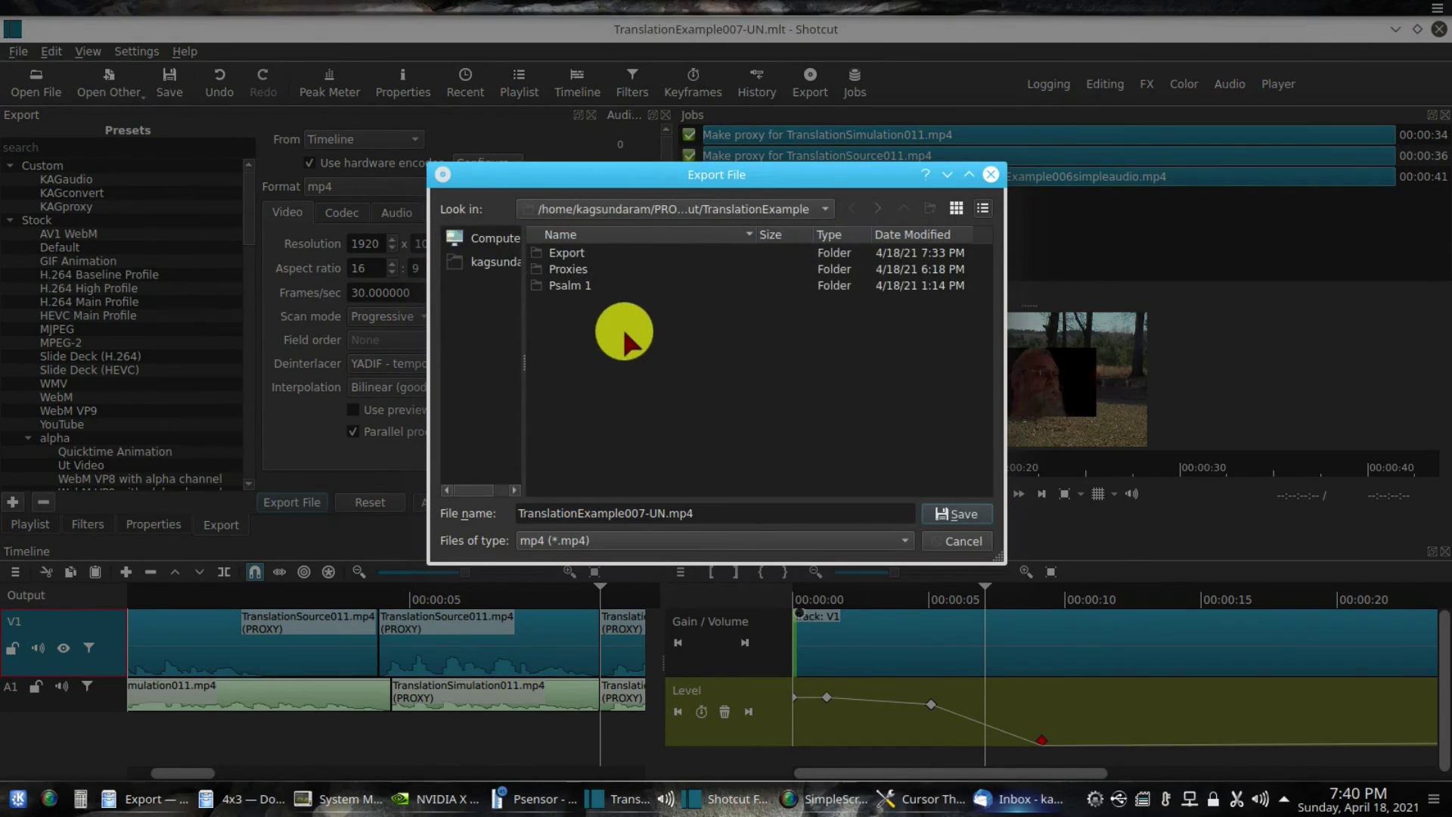
{"action": "double_click", "coordinate": [569, 254]}
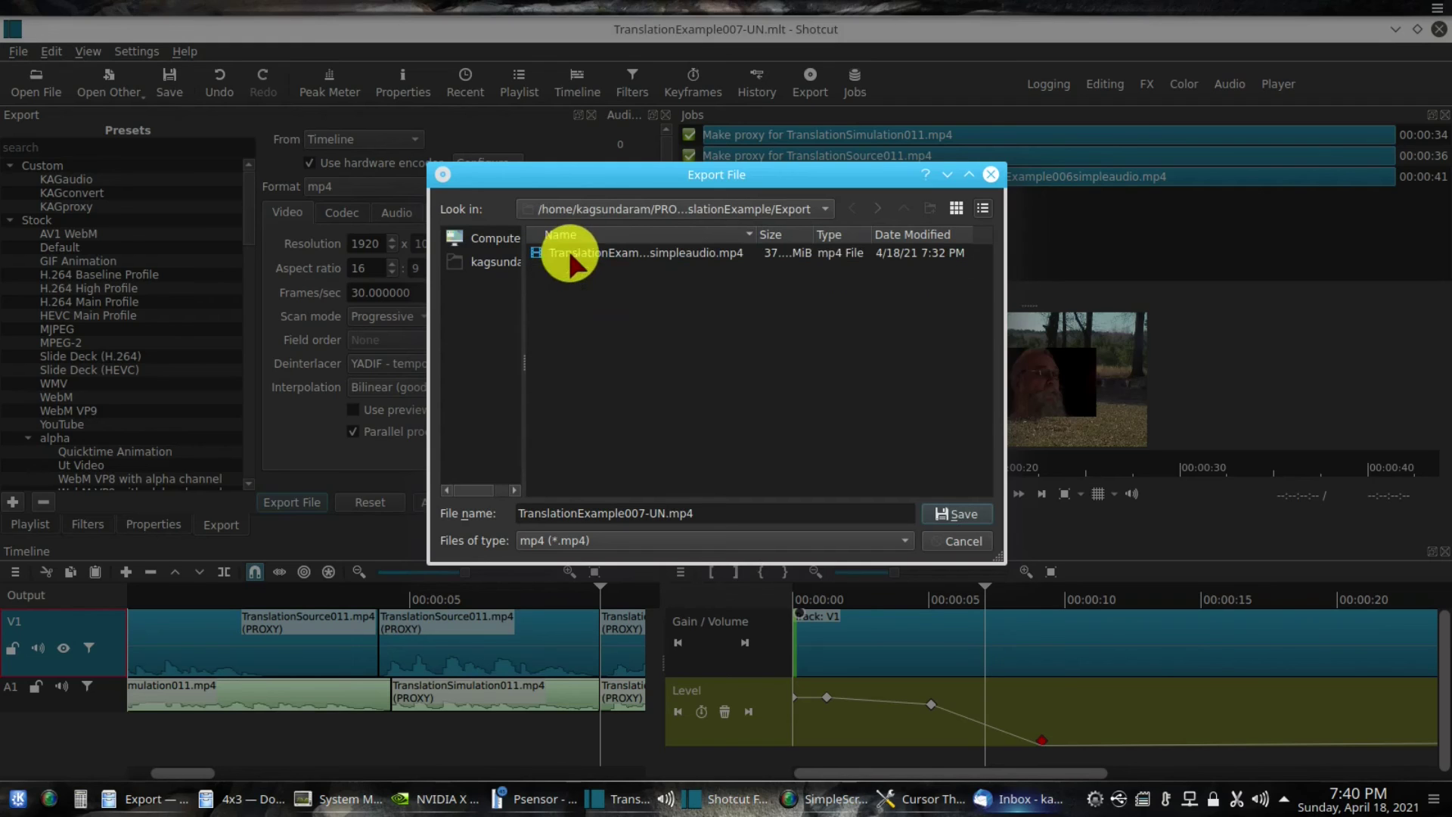
{"action": "left_click", "coordinate": [958, 514]}
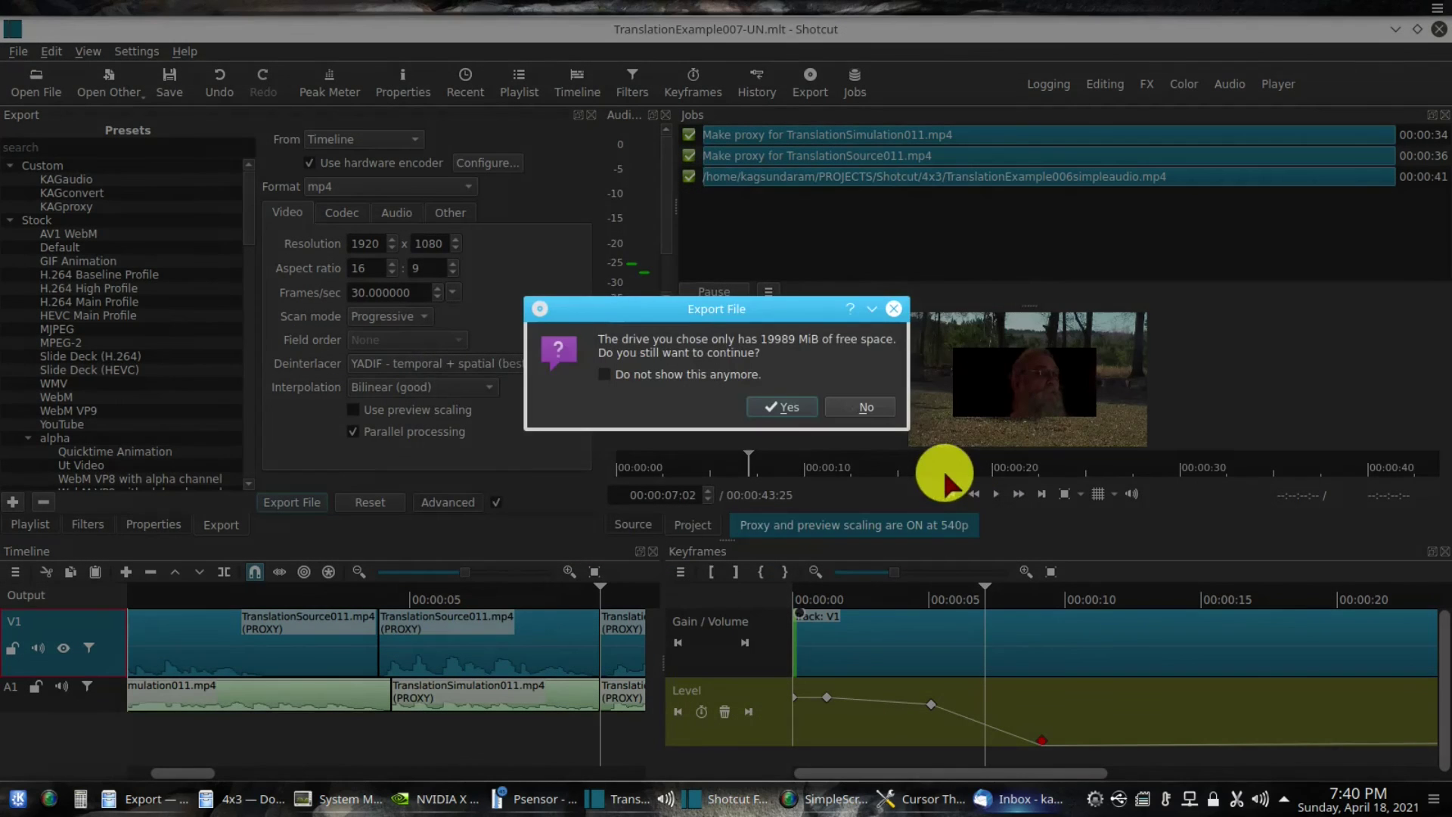
{"action": "left_click", "coordinate": [791, 405]}
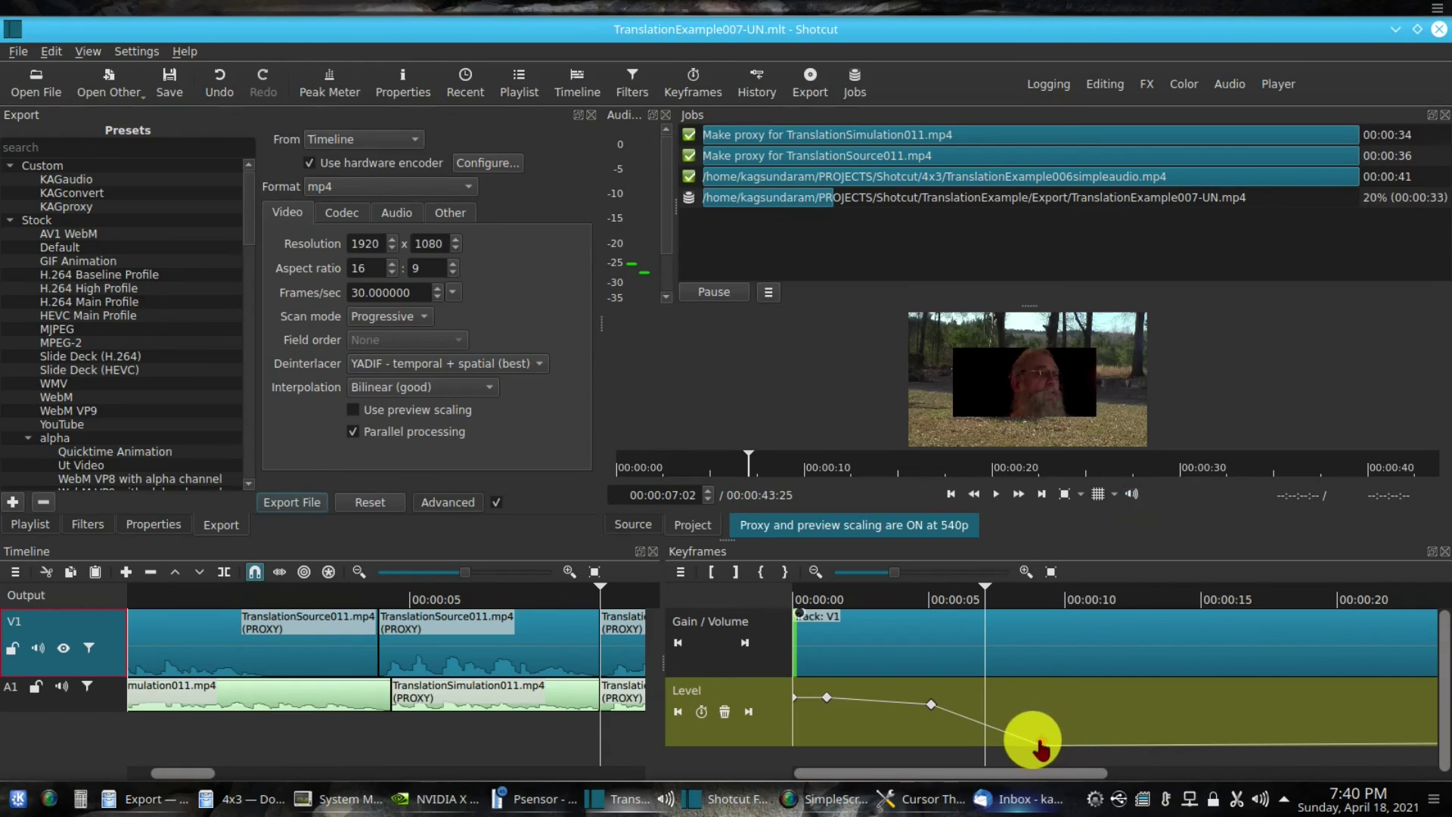
- Delete the V1 gain level keyframes at 00:00:09:05 and at the end of the track, 00:00:43:24
{"action": "mouse_move", "coordinate": [1043, 750]}
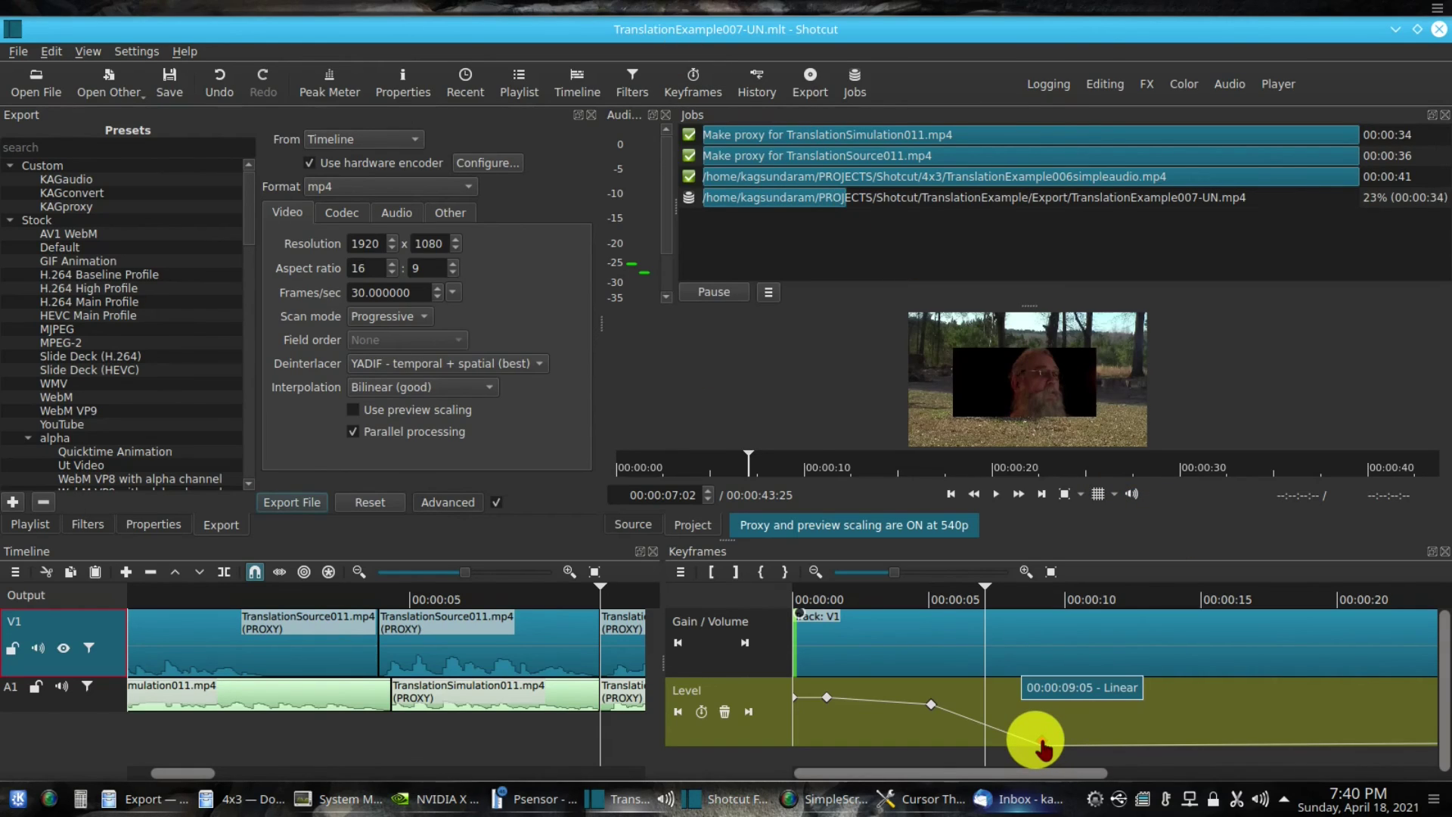
{"action": "left_click", "coordinate": [749, 711]}
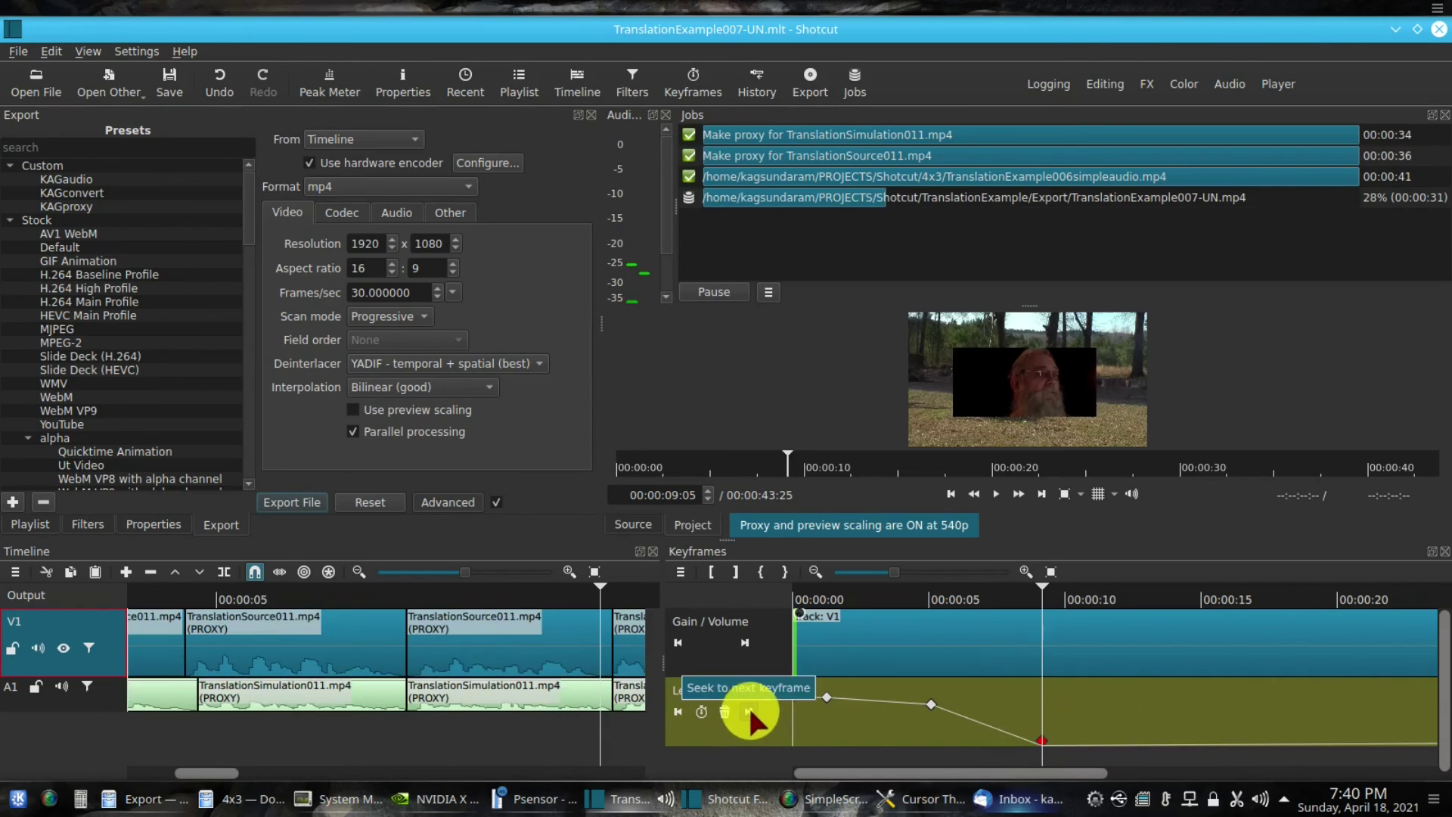
{"action": "left_click", "coordinate": [725, 712]}
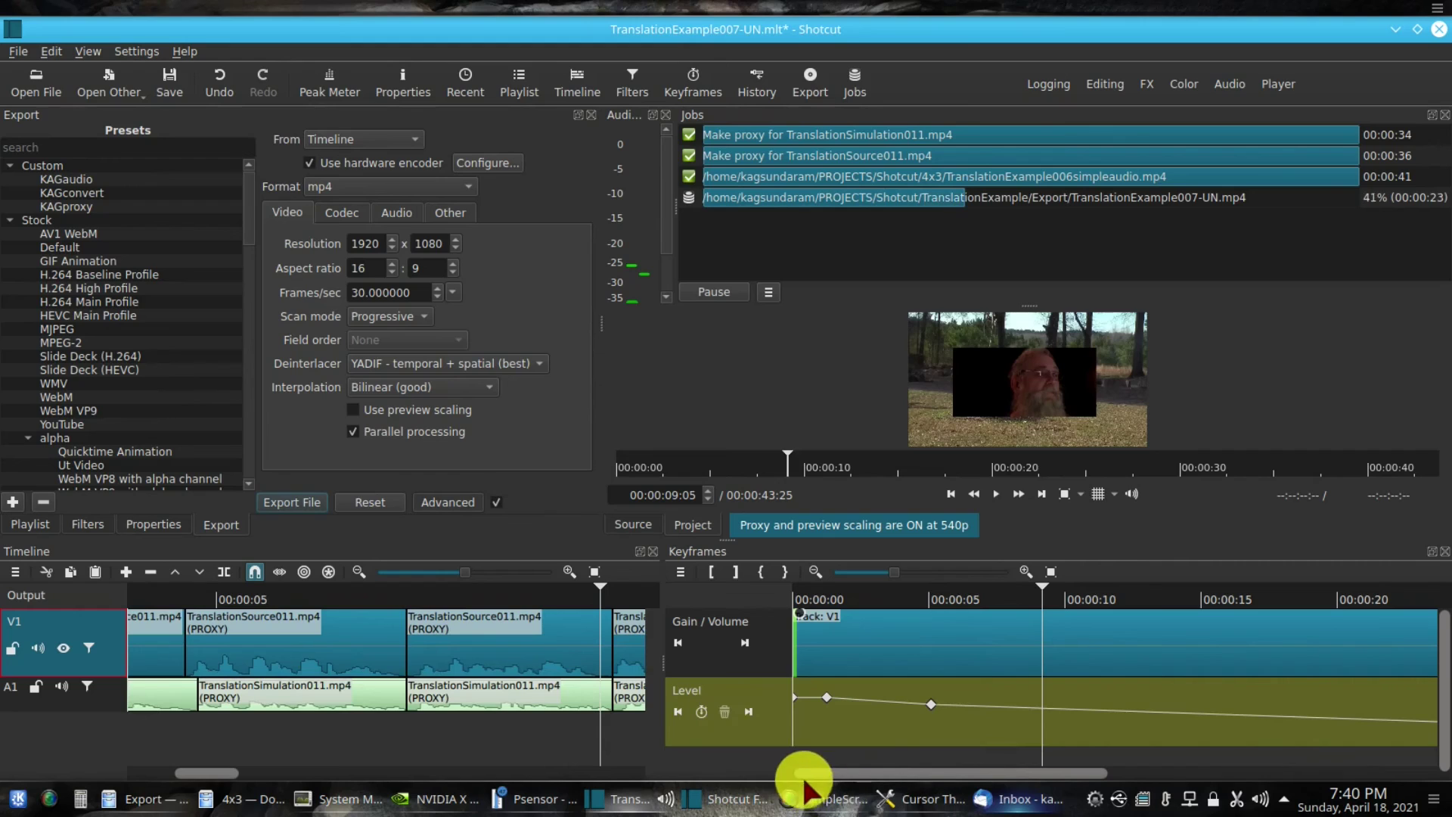
{"action": "left_click", "coordinate": [741, 712]}
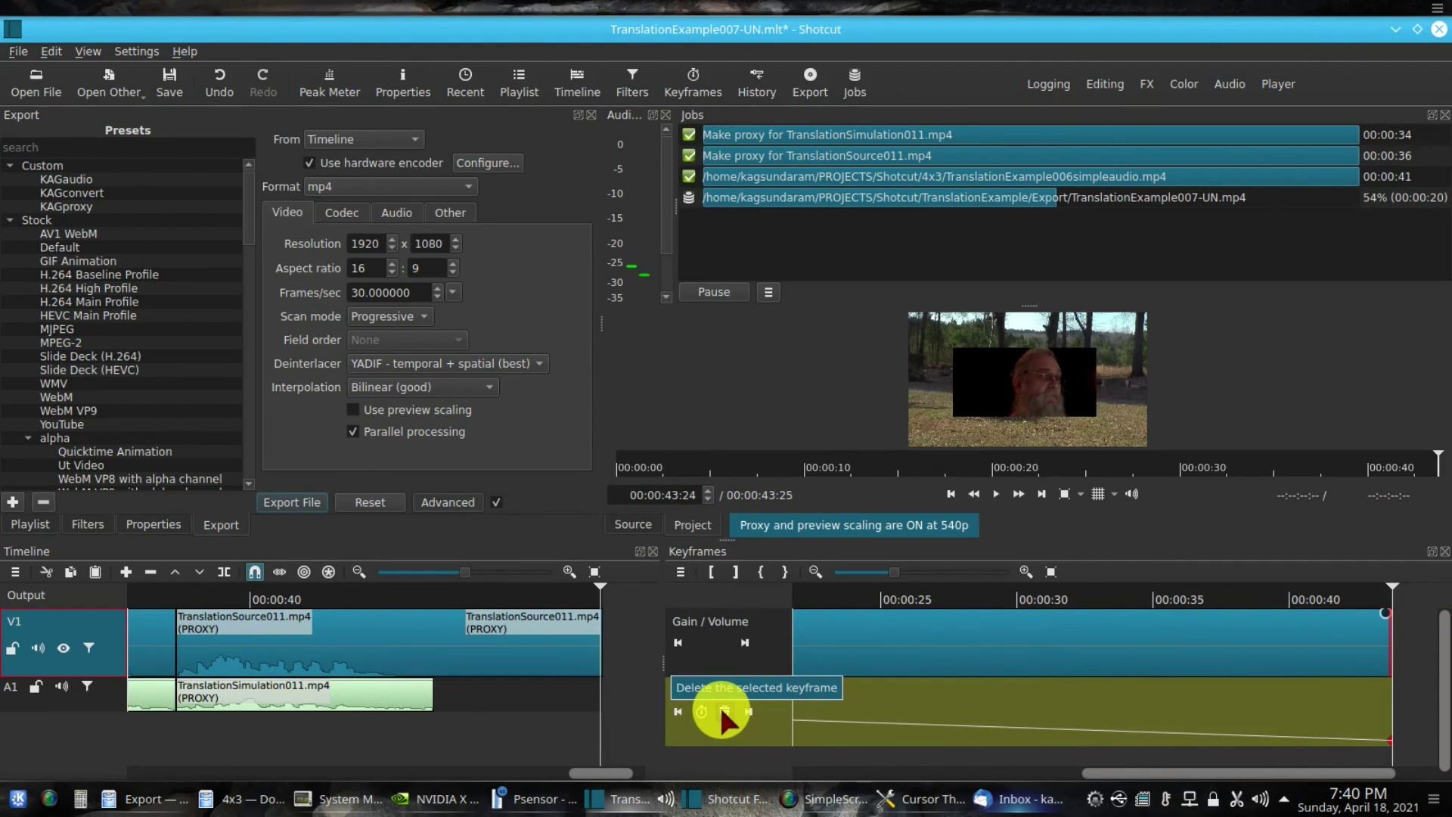
{"action": "left_click", "coordinate": [725, 712]}
- Play back the timeline with the reduced source audio and examine the V1 gain curve towards 00:00:35
{"action": "left_click", "coordinate": [995, 495]}
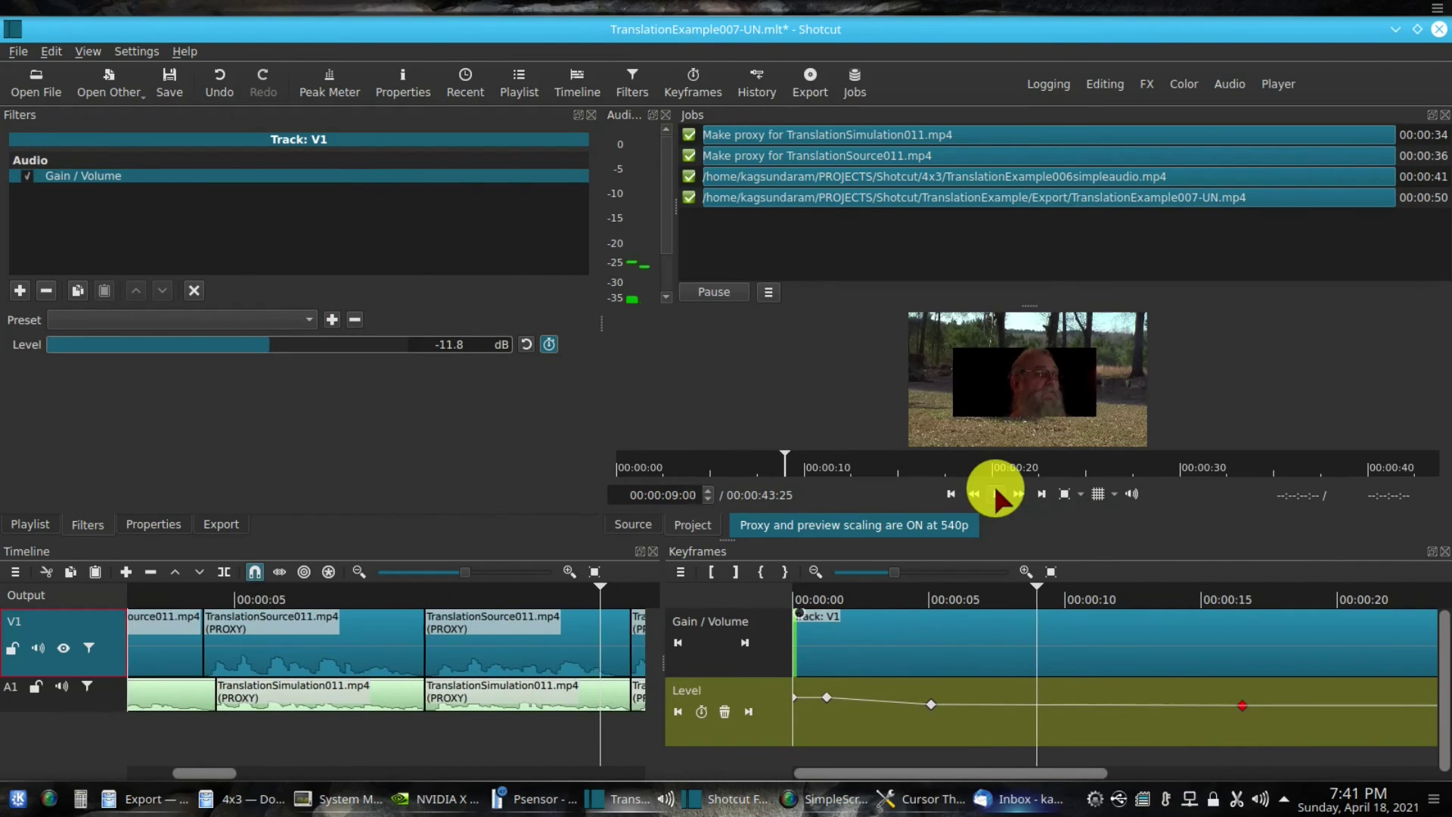
{"action": "left_click", "coordinate": [995, 495]}
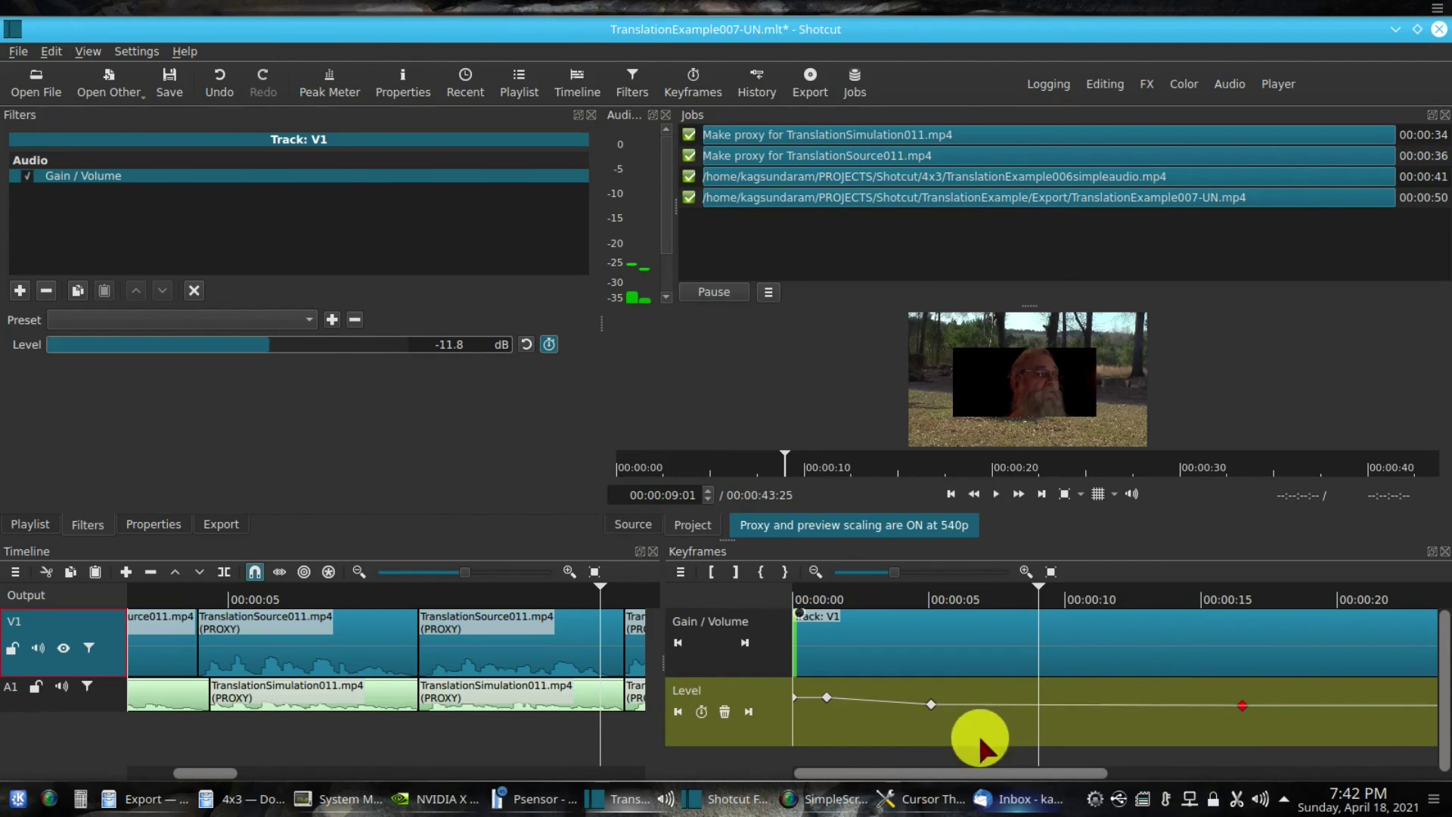
{"action": "mouse_move", "coordinate": [987, 792]}
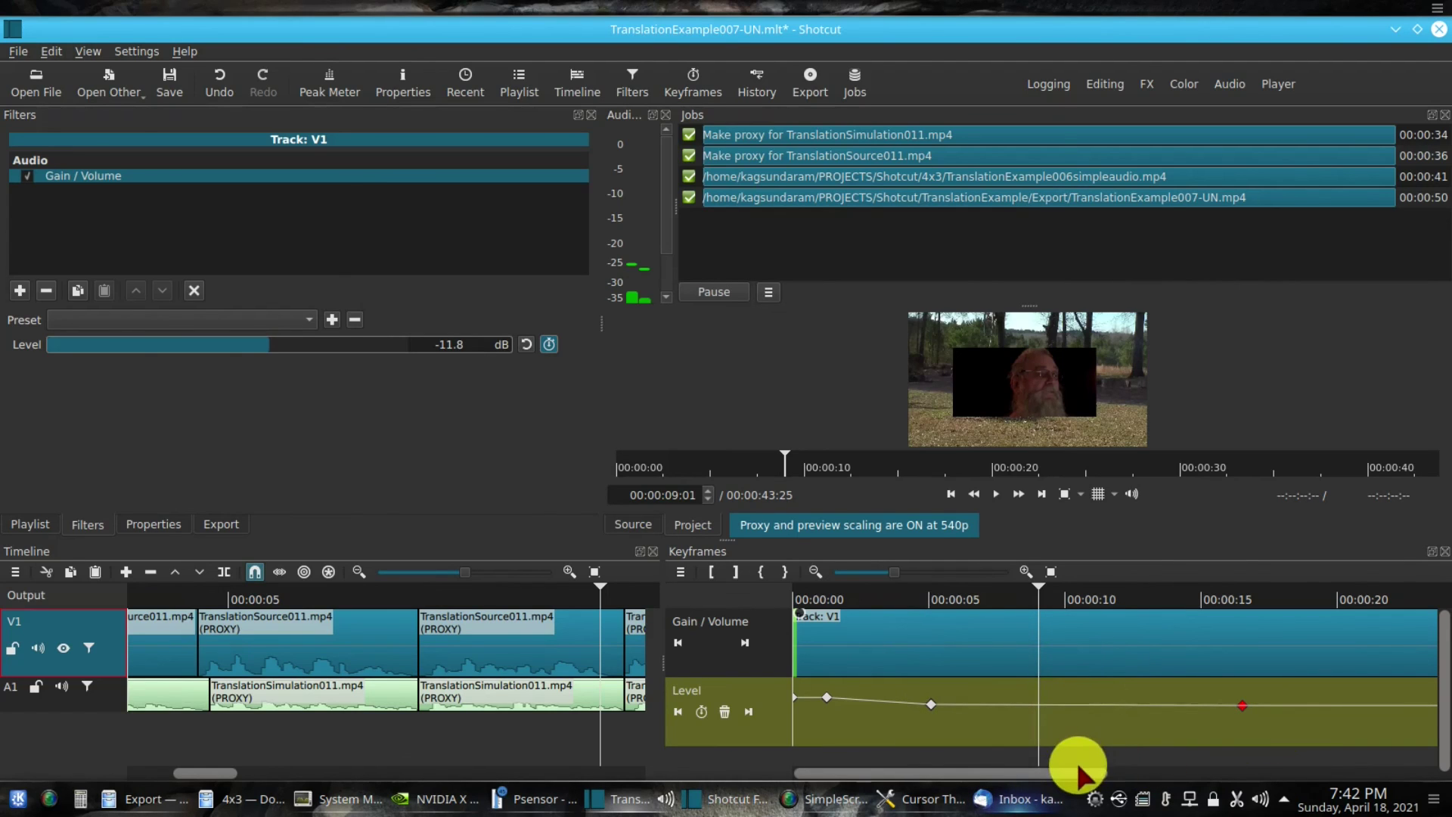
{"action": "scroll", "coordinate": [1102, 770], "scroll_direction": "right", "scroll_amount": 2}
{"action": "left_click_drag", "start_coordinate": [1102, 767], "coordinate": [1182, 767]}
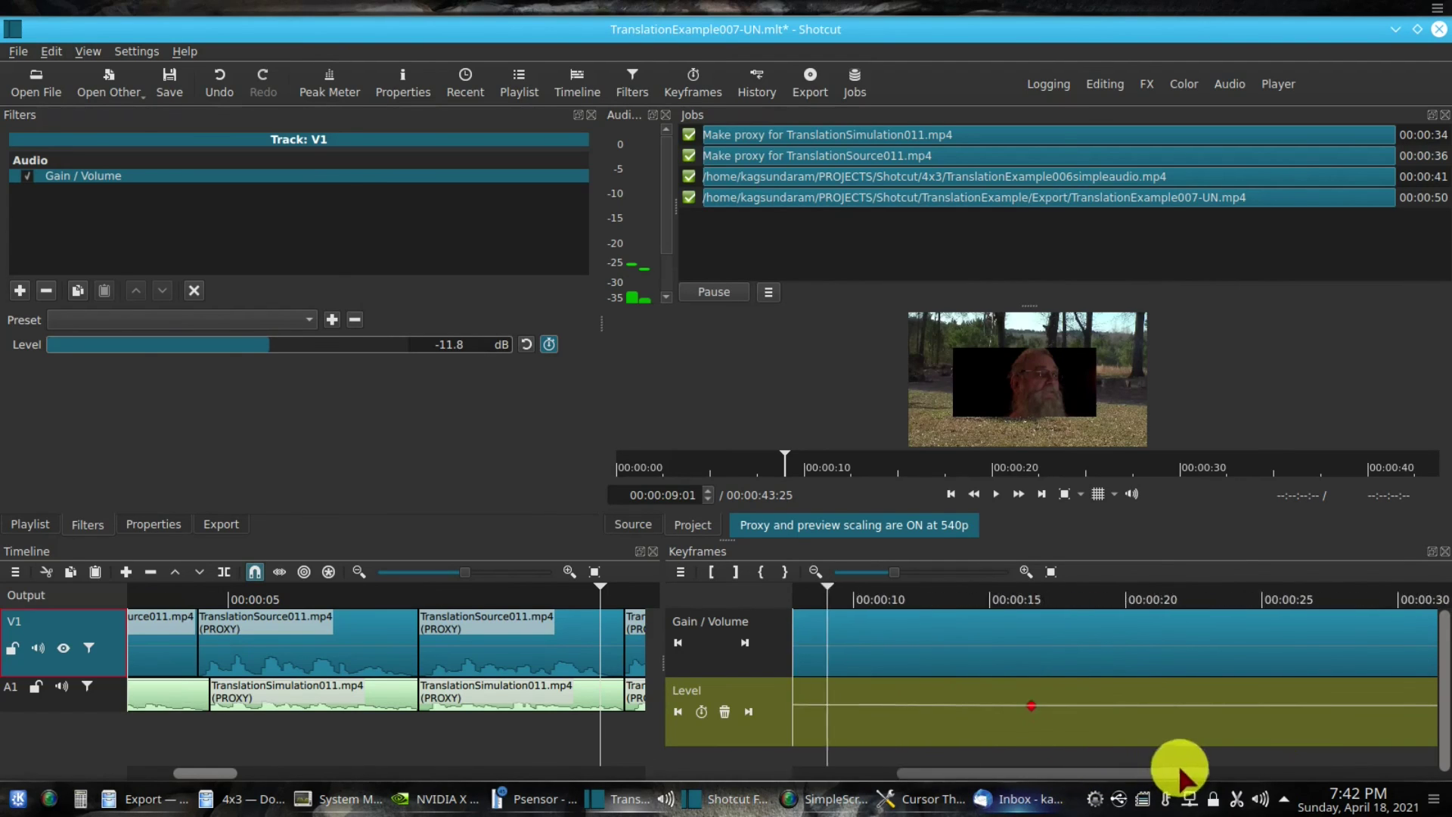
{"action": "left_click", "coordinate": [996, 495]}
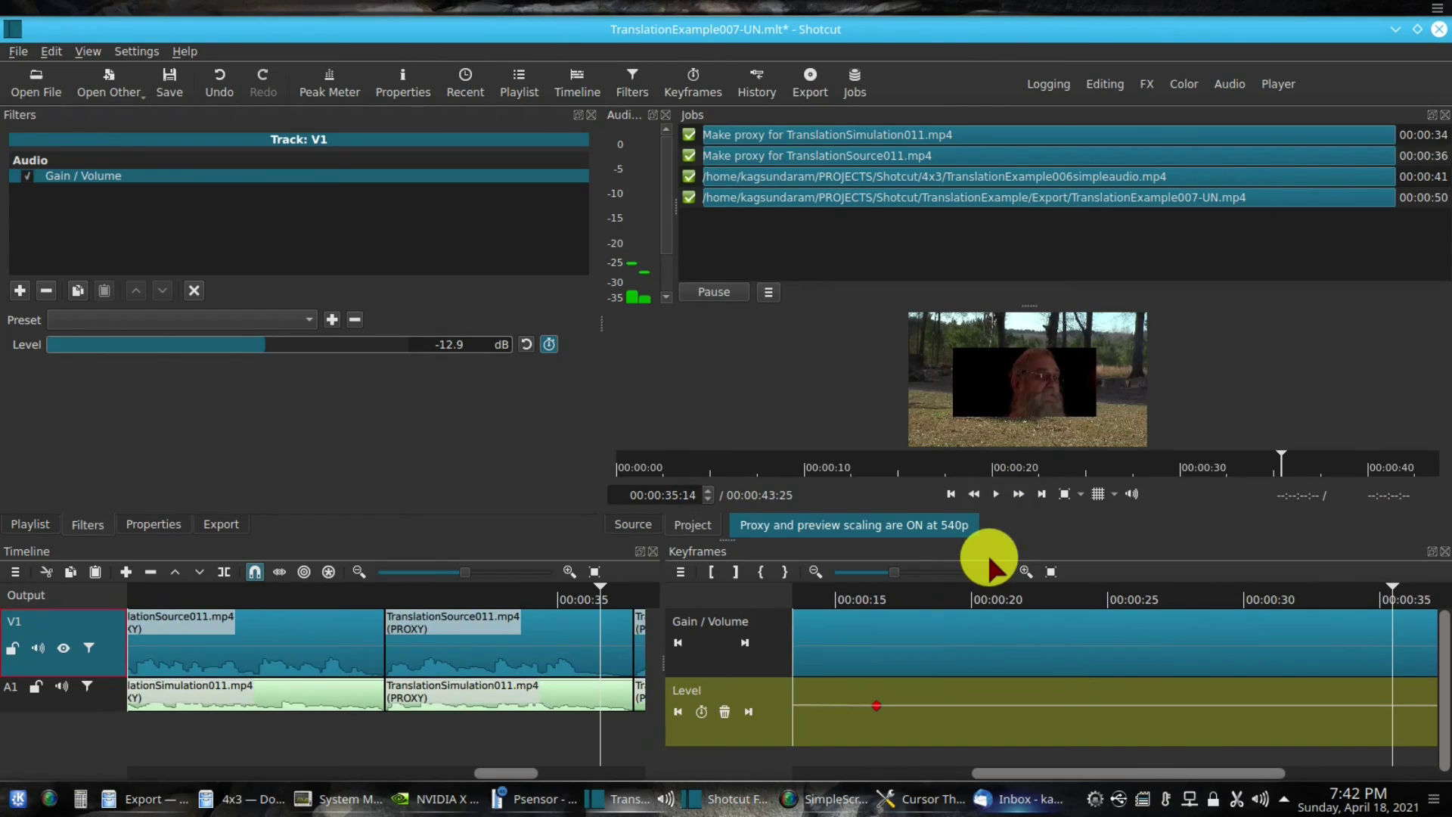